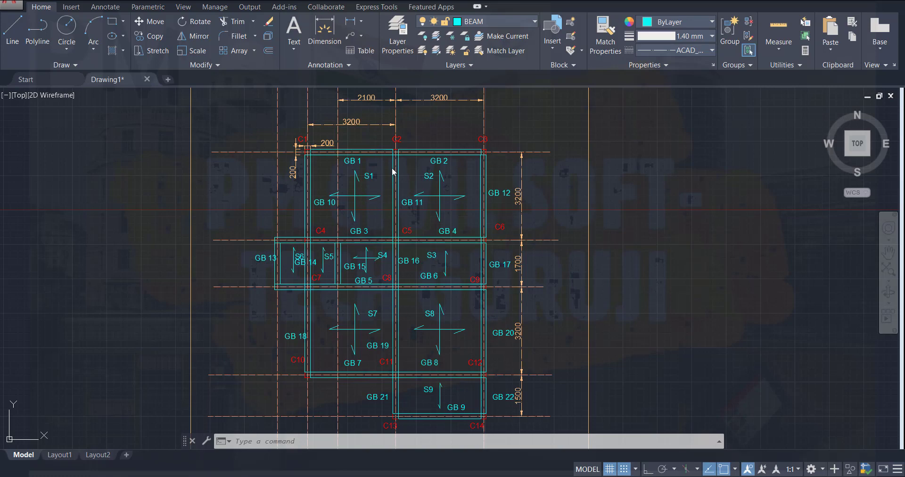
# - Frame the floor plan and beam layout side by side, save, and show the layer list
pyautogui.scroll(-2, 499, 178)
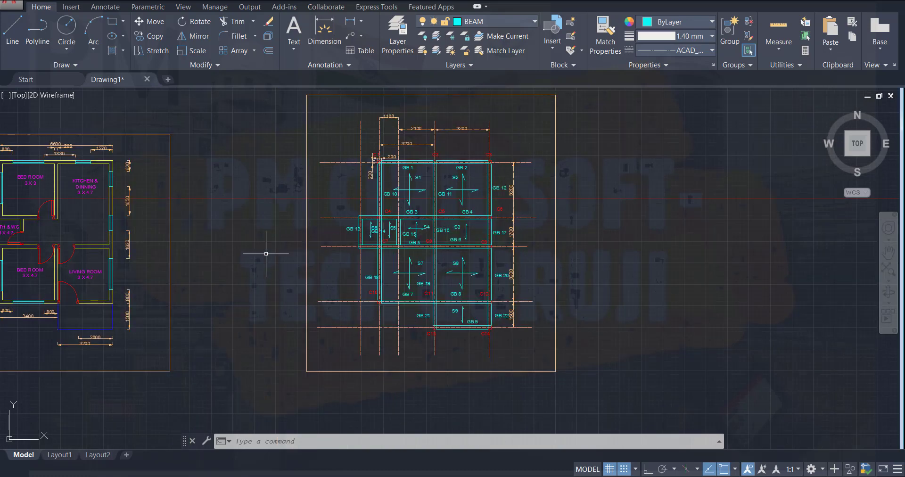
pyautogui.moveTo(264, 253); pyautogui.dragTo(550, 219, button='middle')
pyautogui.scroll(1, 487, 194)
pyautogui.scroll(-1, 479, 192)
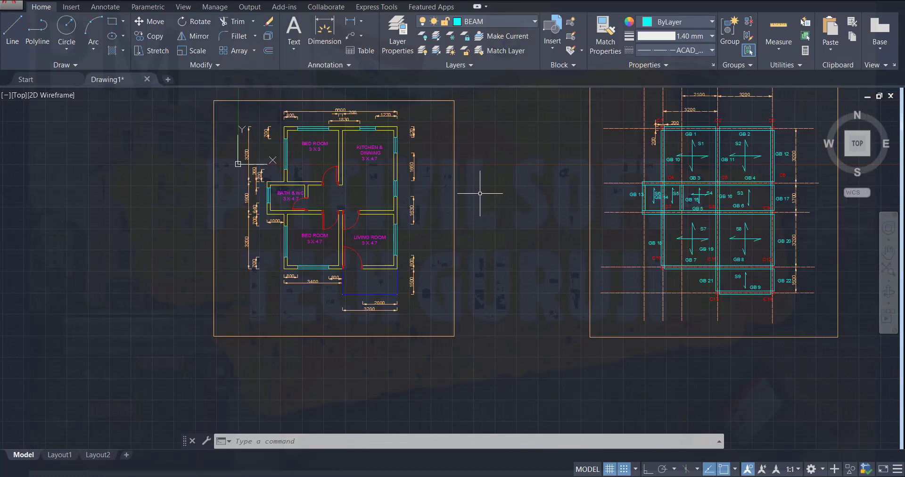
pyautogui.moveTo(479, 192); pyautogui.dragTo(466, 242, button='middle')
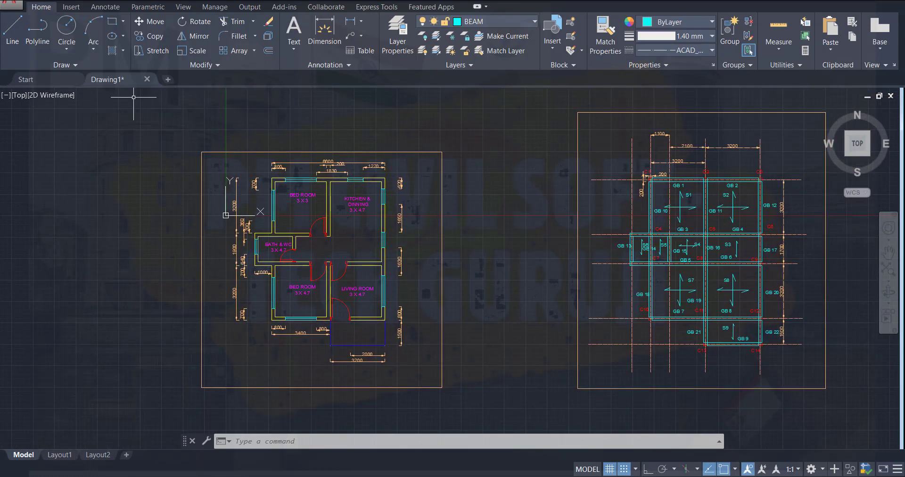
pyautogui.hotkey('ctrl', 's')
pyautogui.click(533, 22)
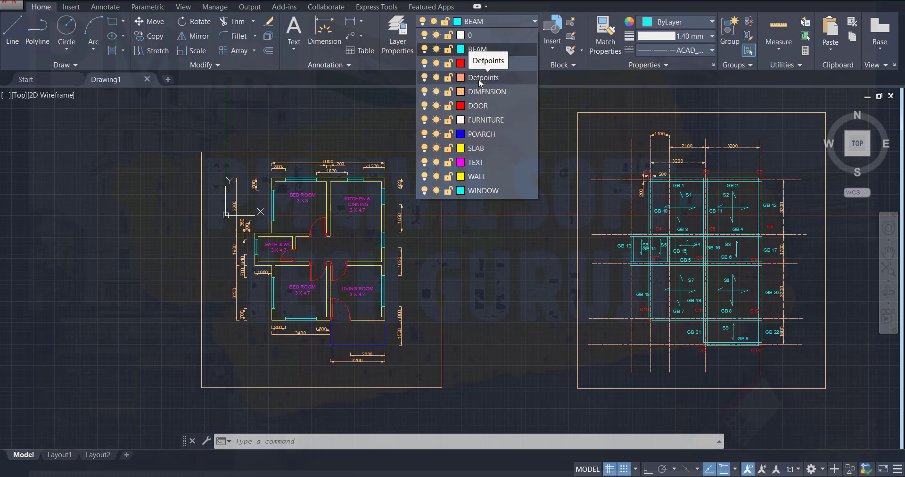
# - Make Defpoints the current layer and rename it 'centre lines' in Layer Properties
pyautogui.click(394, 26)
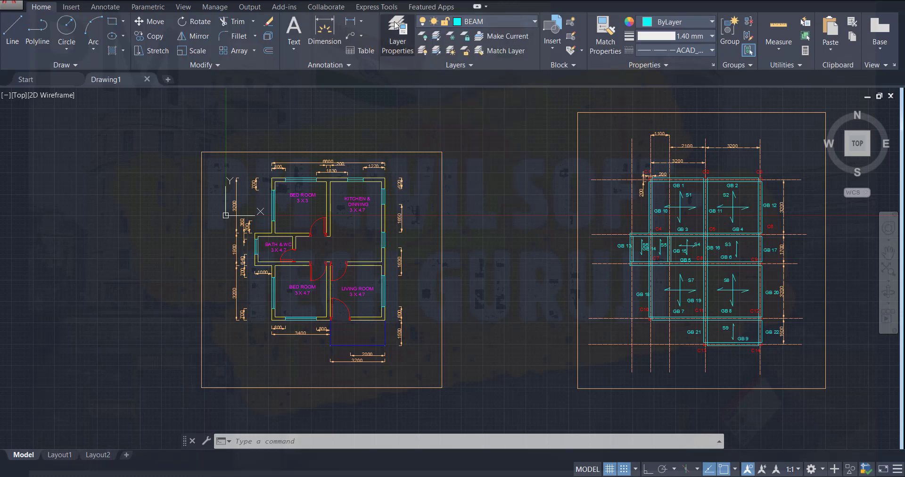
pyautogui.click(395, 25)
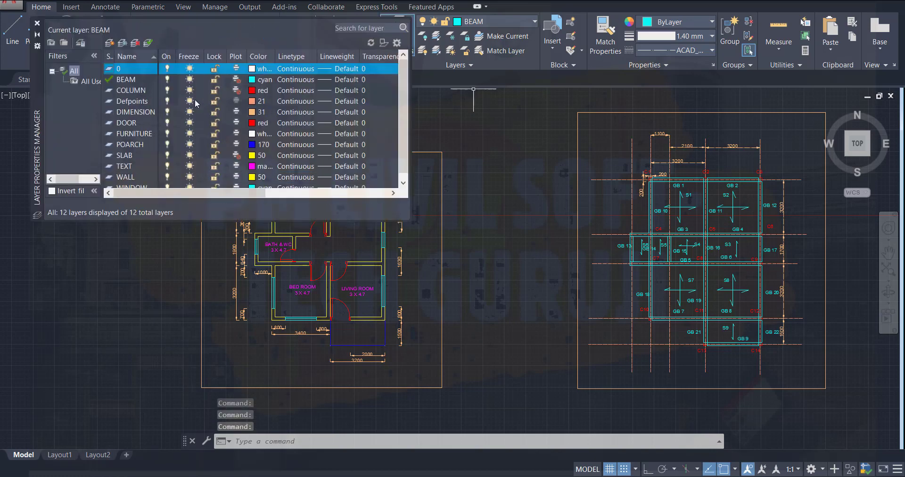
pyautogui.scroll(-1, 131, 123)
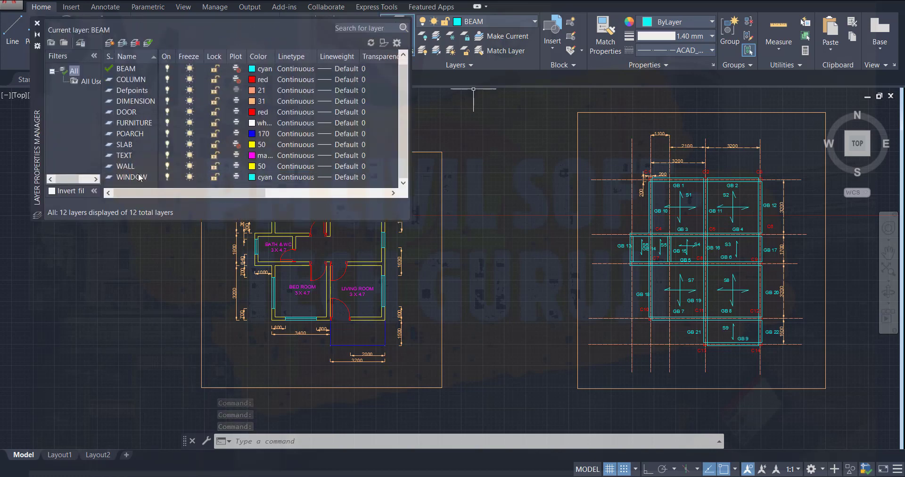
pyautogui.doubleClick(136, 93)
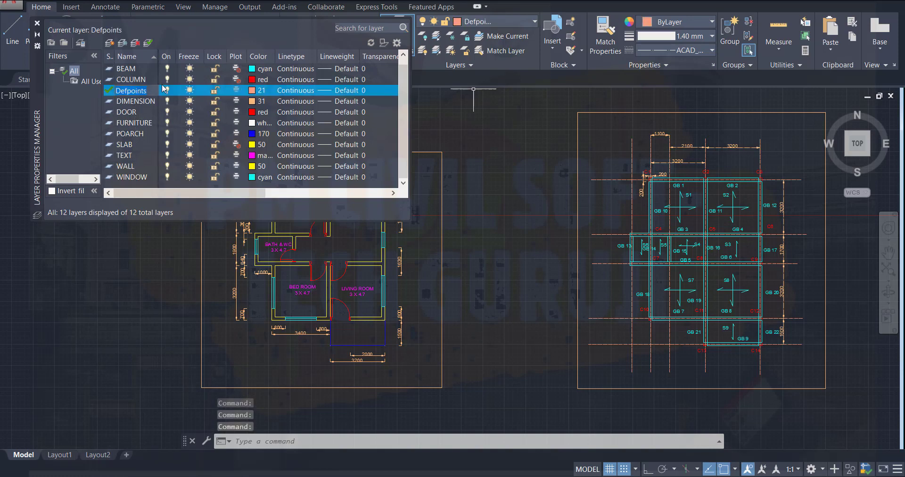
pyautogui.write('centre')
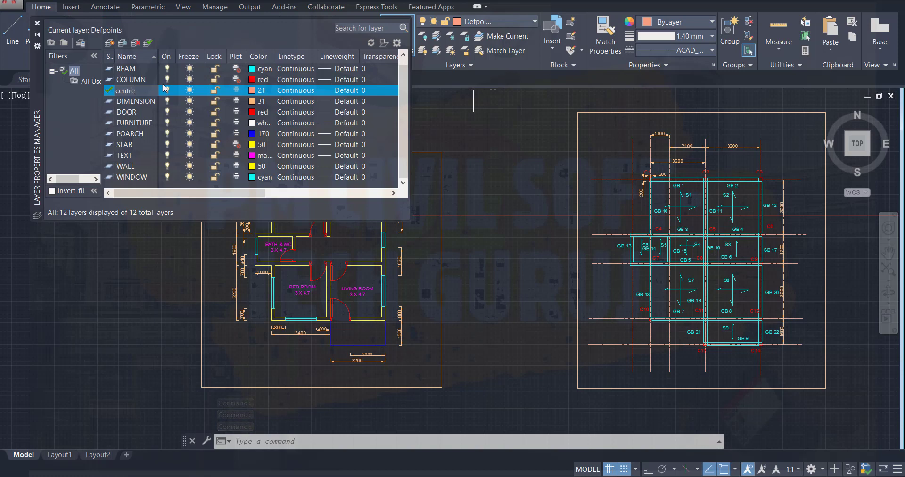
pyautogui.write(' lines')
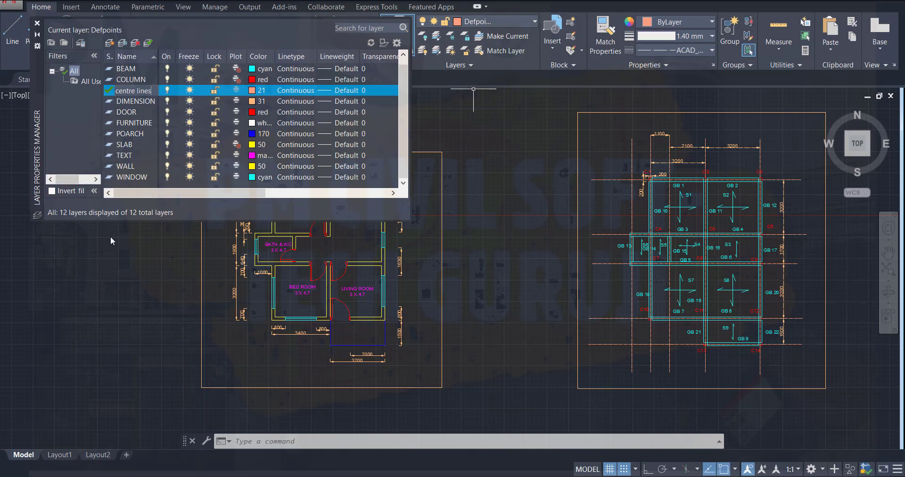
pyautogui.click(132, 134)
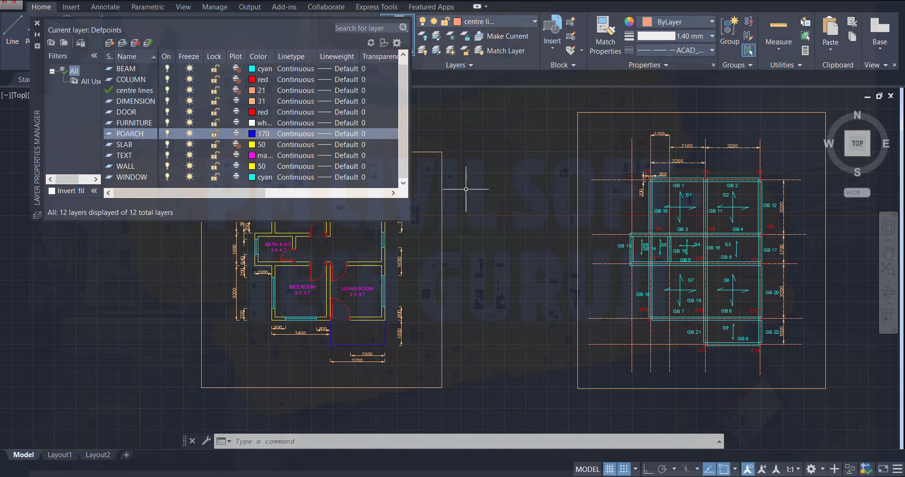
pyautogui.click(37, 23)
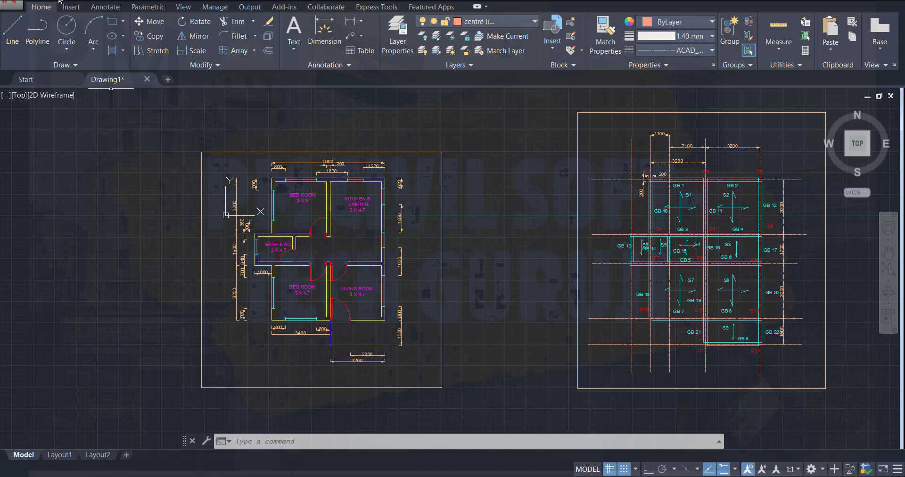
# - Copy the whole floor plan from its corner to a spot right of the beam layout, then save
pyautogui.hotkey('ctrl', 's')
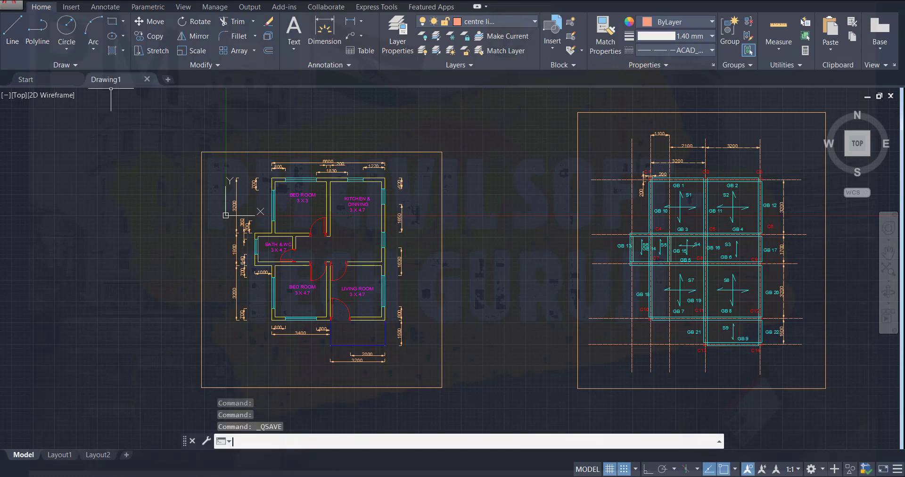
pyautogui.click(185, 131)
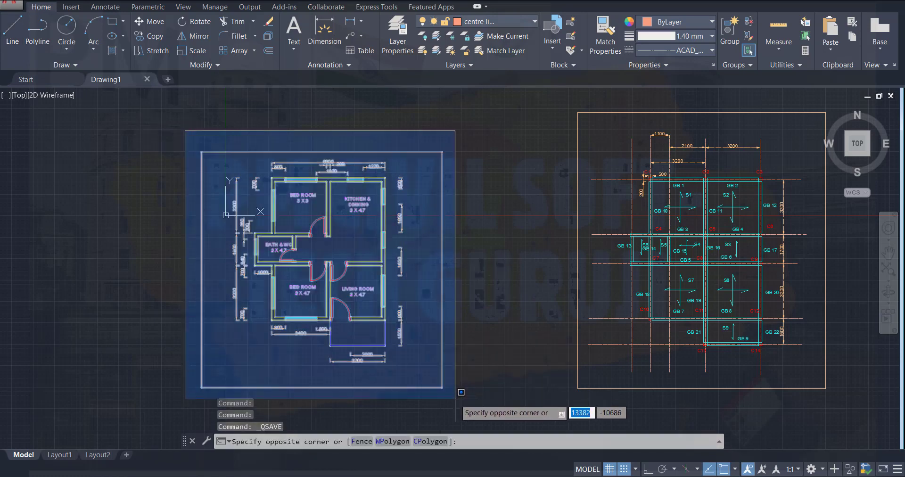
pyautogui.click(455, 398)
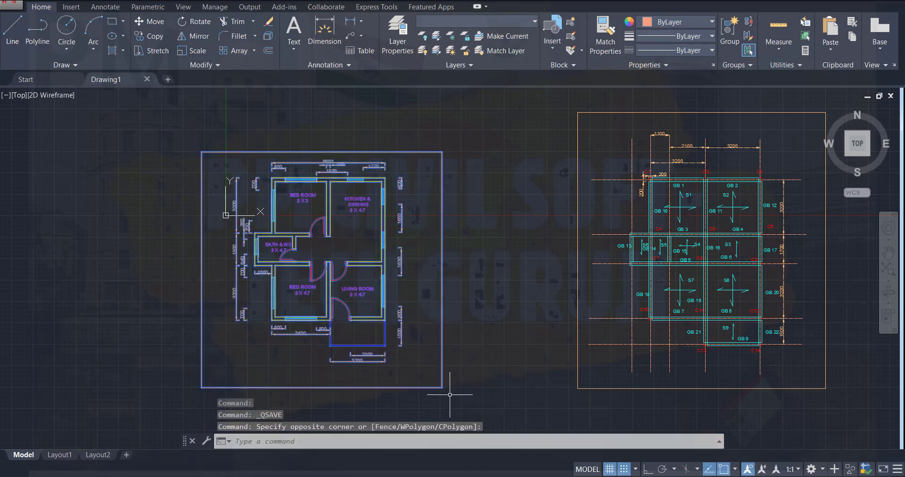
pyautogui.click(156, 38)
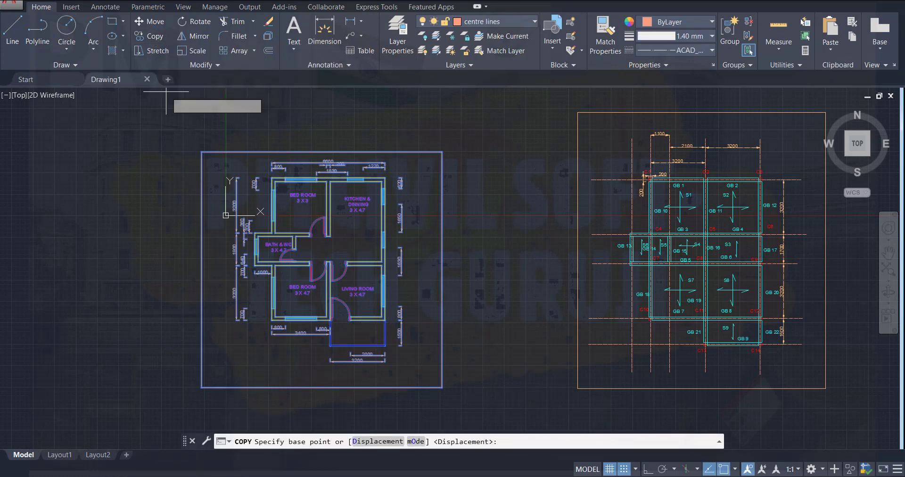
pyautogui.click(201, 151)
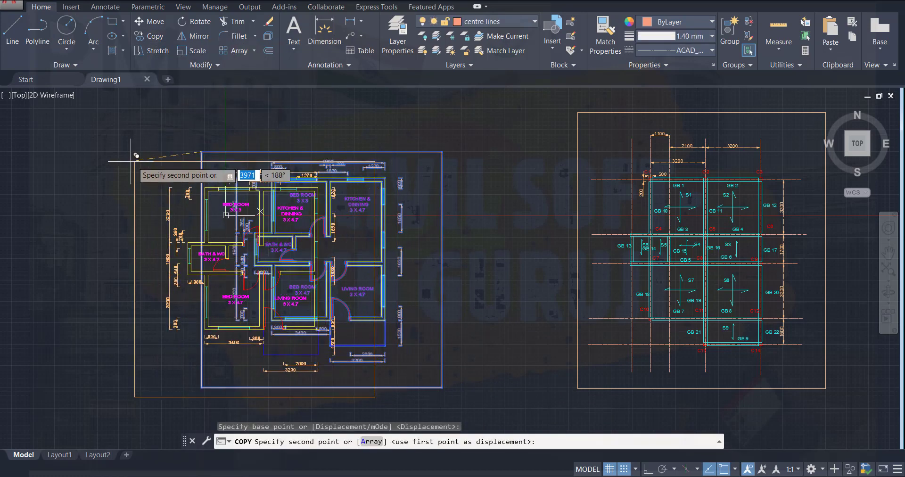
pyautogui.scroll(-5, 85, 153)
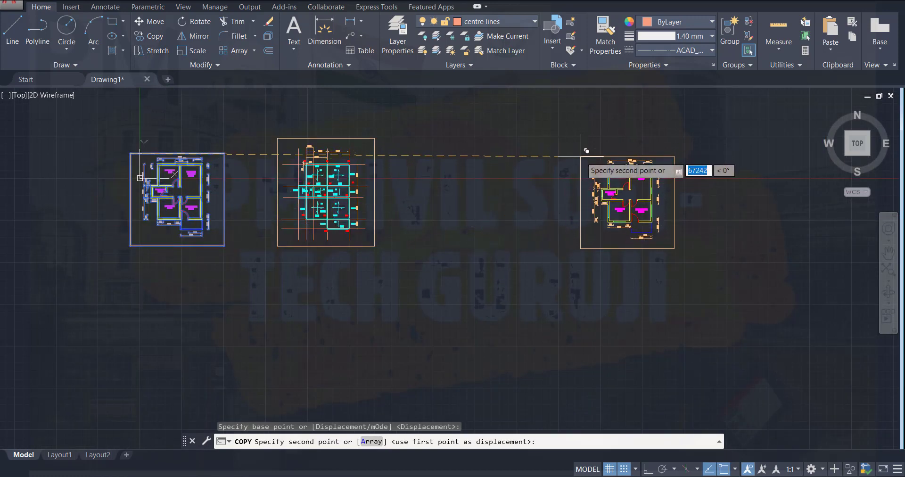
pyautogui.click(581, 156)
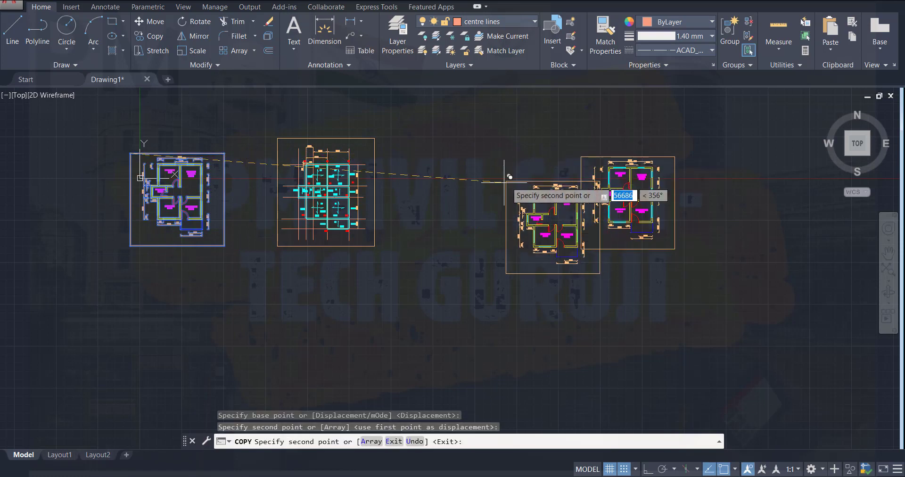
pyautogui.press('Escape')
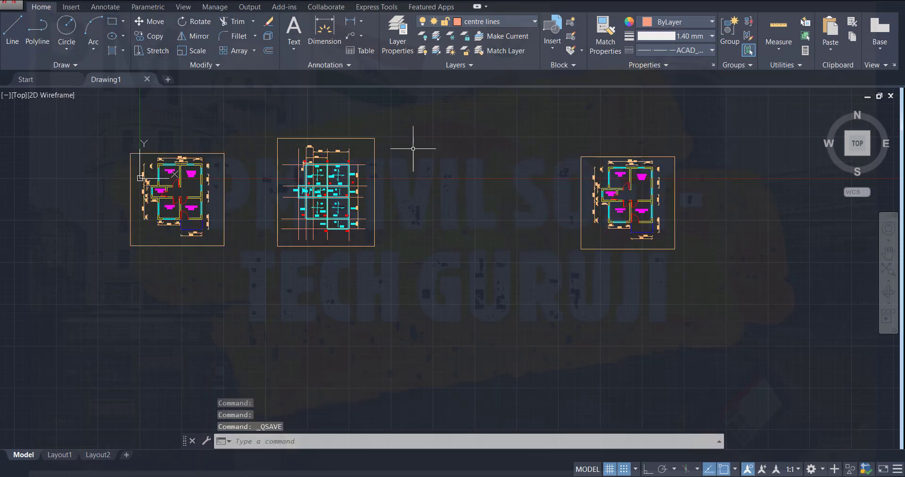
pyautogui.hotkey('ctrl', 's')
# - Zoom and pan onto the copied plan's bedroom, kitchen and bath with the top 6600 dimension visible
pyautogui.scroll(7, 608, 207)
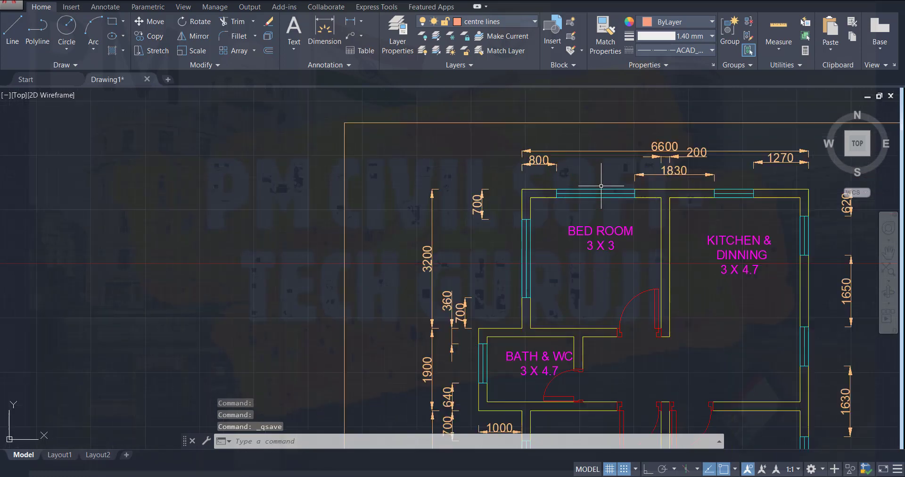
pyautogui.scroll(-2, 593, 219)
pyautogui.scroll(2, 593, 217)
pyautogui.scroll(4, 593, 217)
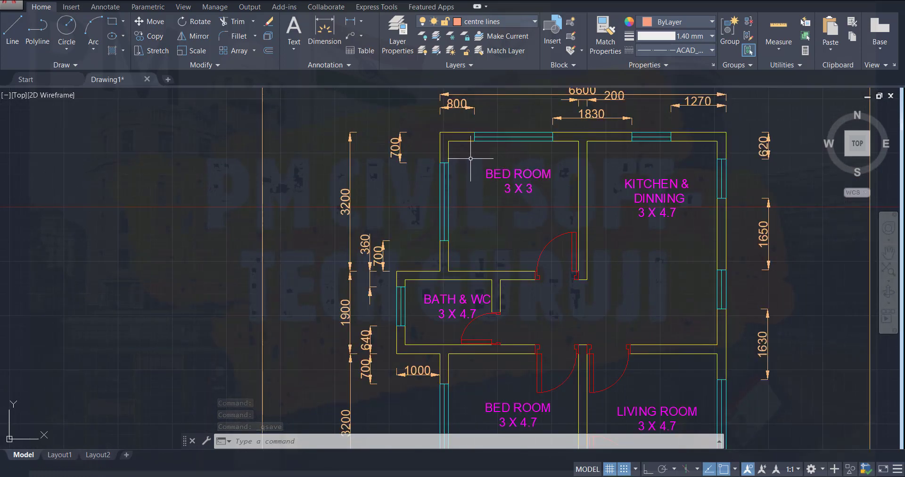
pyautogui.scroll(-2, 476, 156)
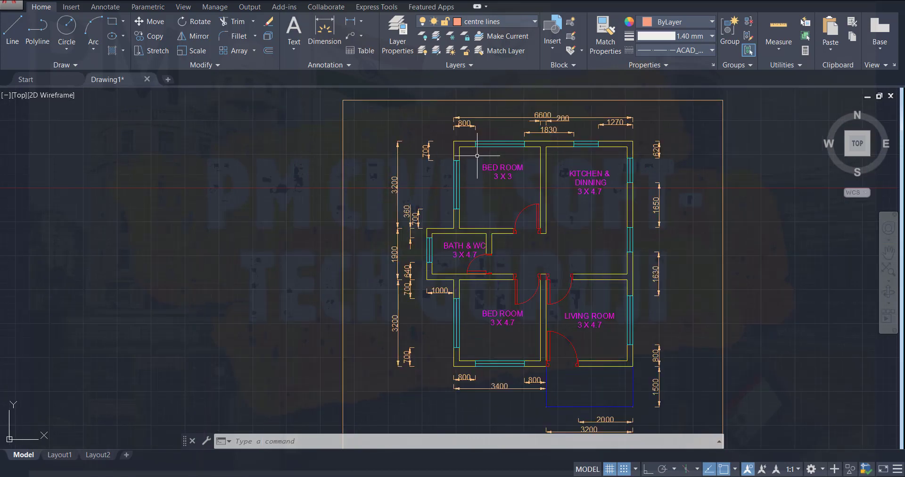
pyautogui.scroll(2, 477, 156)
pyautogui.moveTo(477, 155); pyautogui.dragTo(287, 144, button='middle')
pyautogui.moveTo(405, 147); pyautogui.dragTo(406, 178, button='middle')
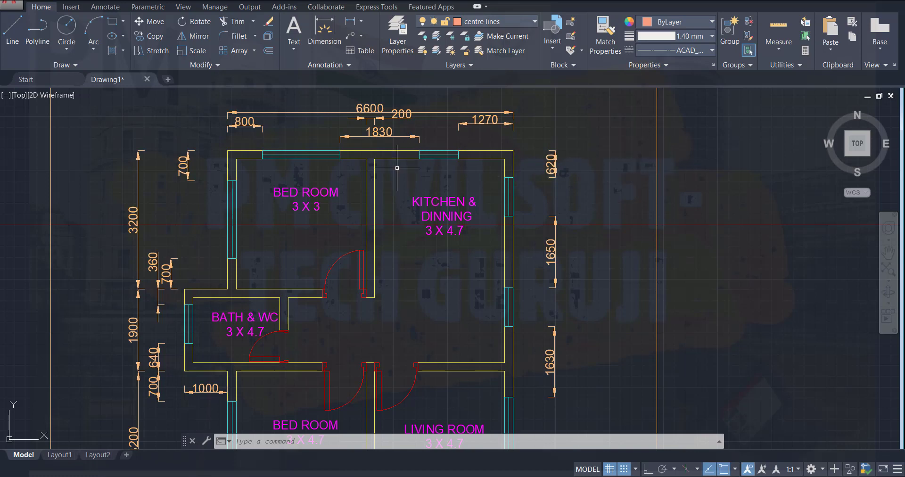
# - Select the top wall and window lines, then clear the selection
pyautogui.click(312, 169)
pyautogui.click(292, 135)
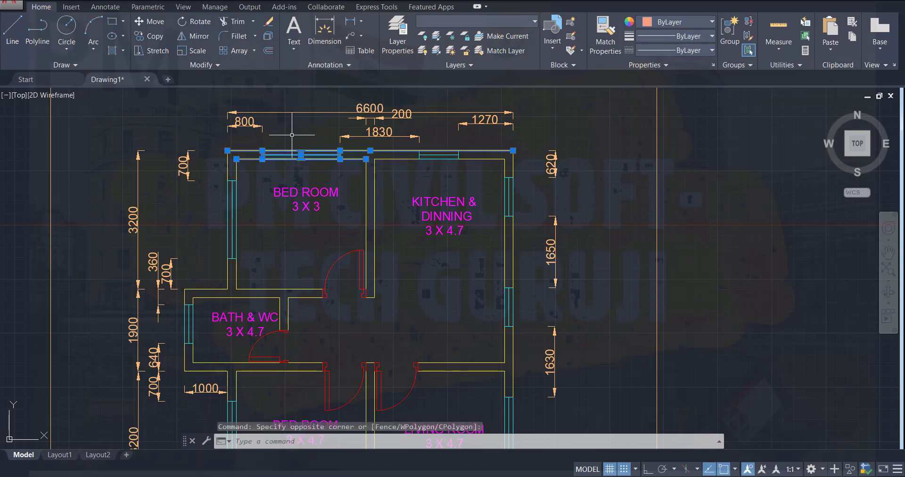
pyautogui.press('Escape')
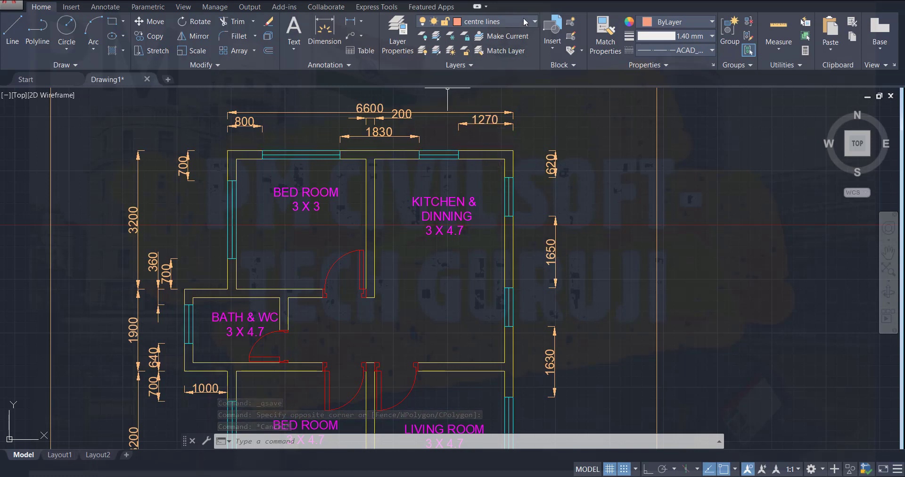
# - Keep centre lines as the current layer and save the drawing
pyautogui.click(504, 22)
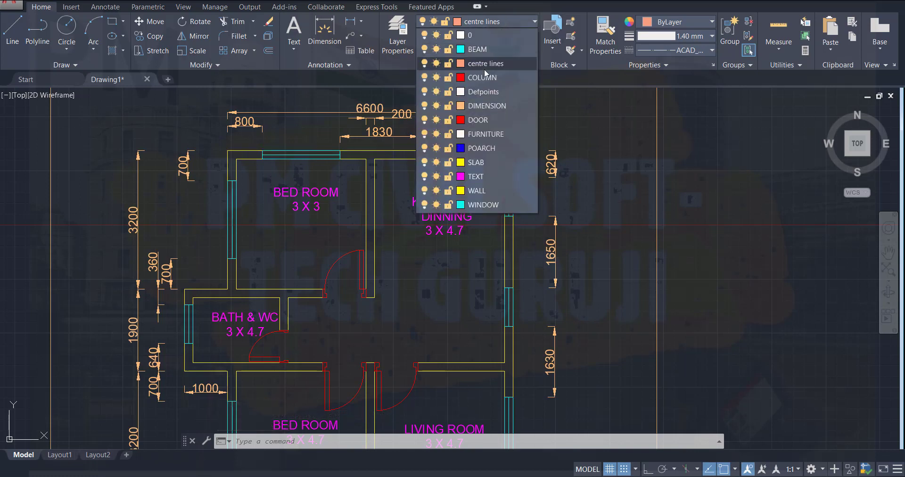
pyautogui.click(485, 66)
pyautogui.click(685, 141)
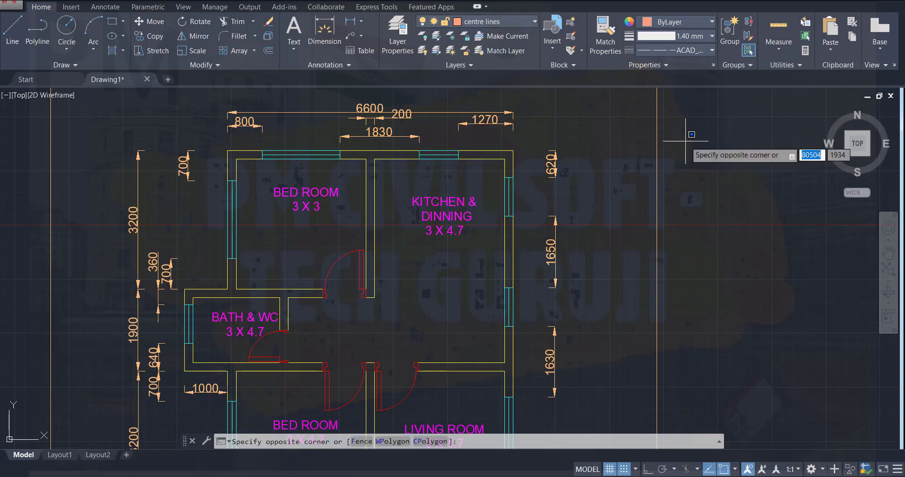
pyautogui.click(683, 143)
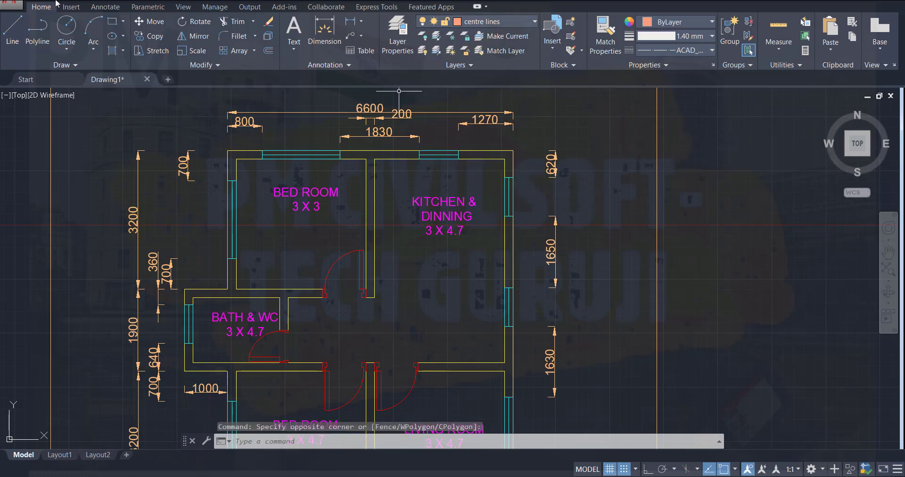
pyautogui.hotkey('ctrl', 's')
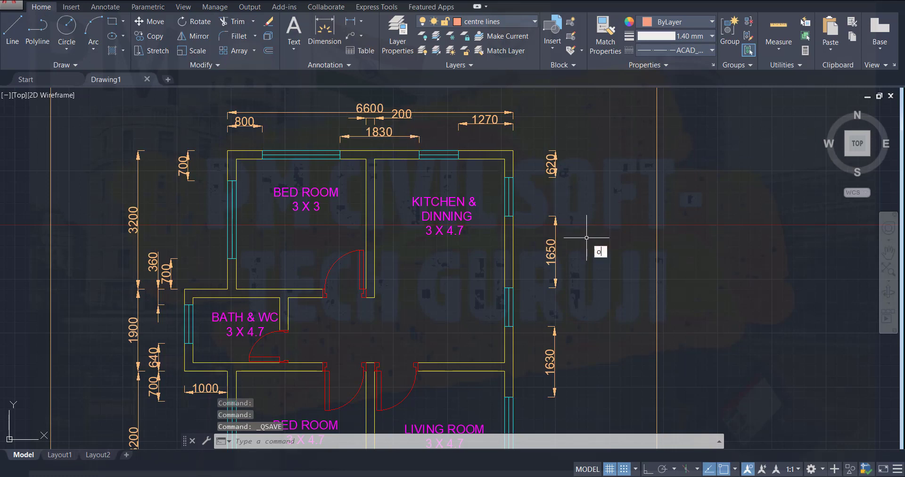
# - Offset the right wall, bedroom–kitchen wall and left bedroom wall lines by 100
pyautogui.press('Return')
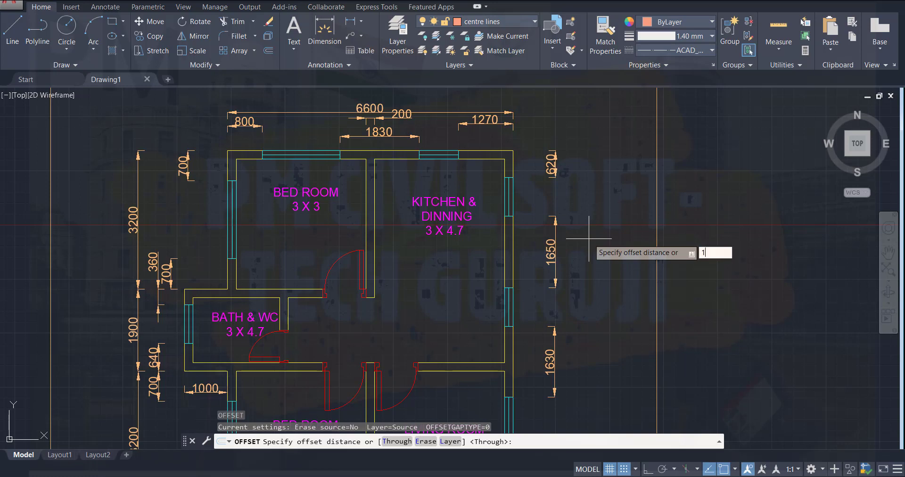
pyautogui.press('Return')
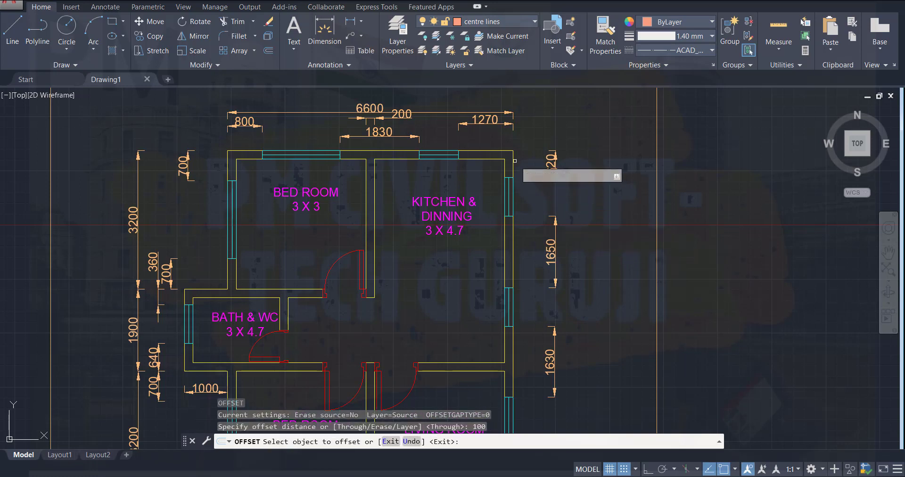
pyautogui.click(513, 162)
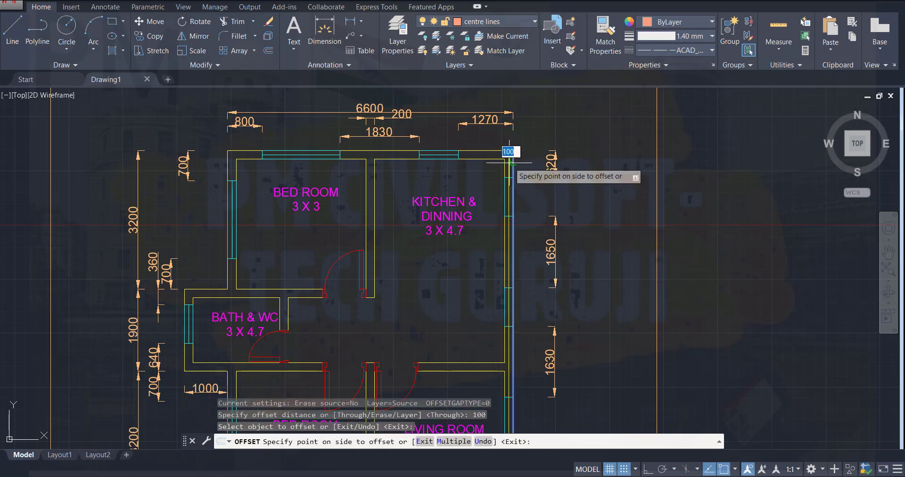
pyautogui.click(509, 162)
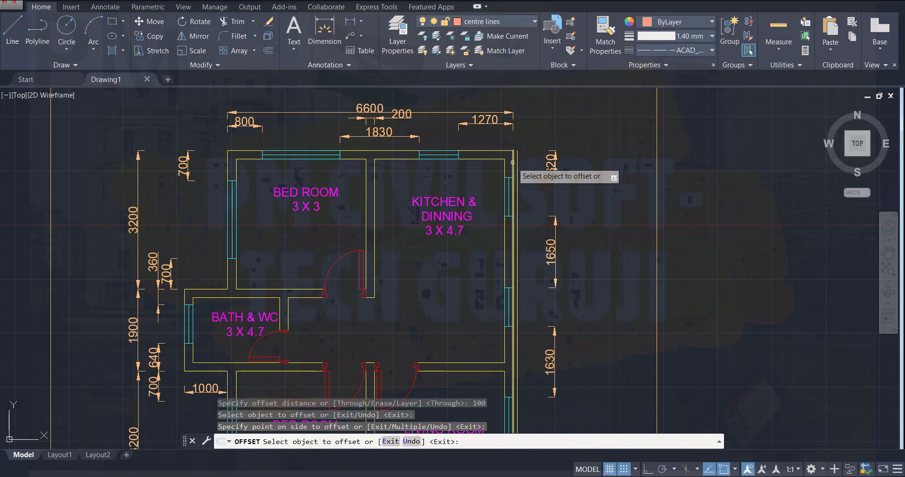
pyautogui.click(512, 162)
pyautogui.click(509, 162)
pyautogui.click(465, 199)
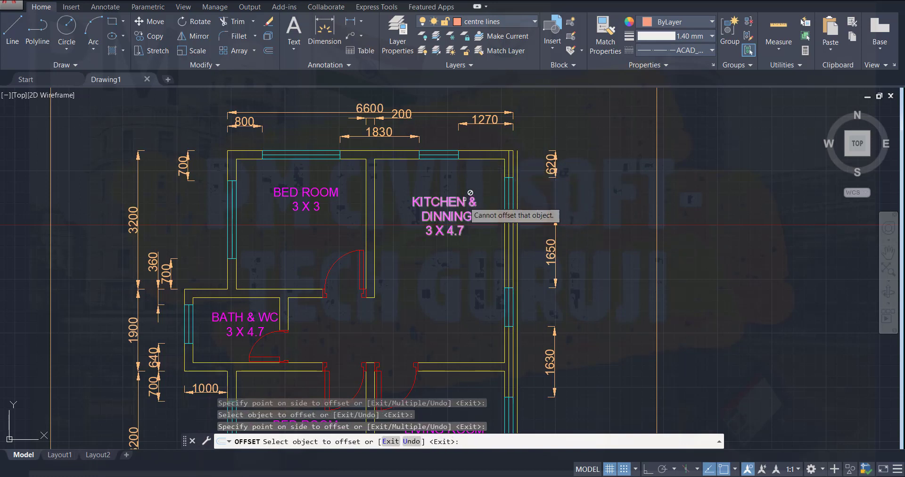
pyautogui.click(374, 181)
pyautogui.click(359, 183)
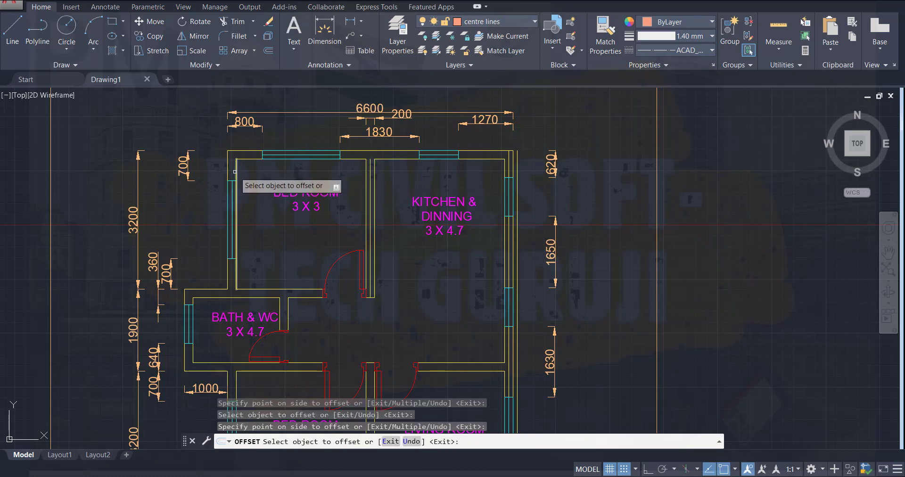
pyautogui.click(234, 171)
pyautogui.click(230, 178)
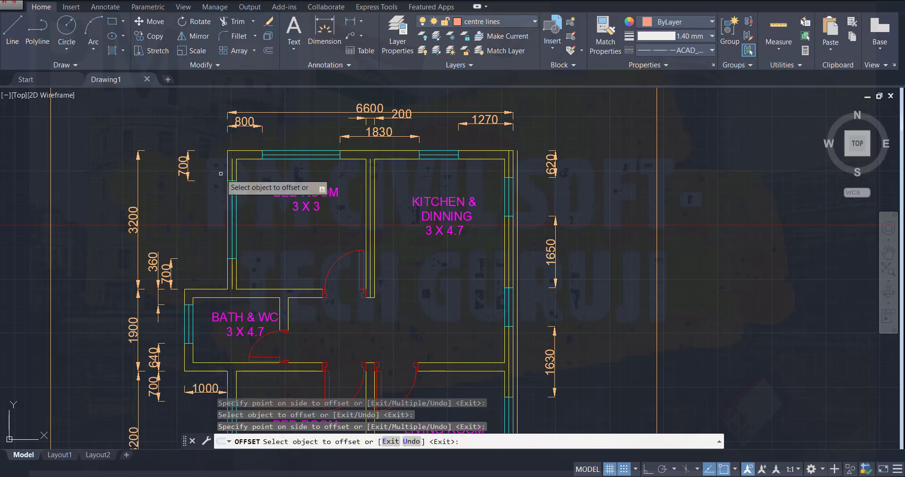
# - Offset the bath wall lines and the top wall line by 100
pyautogui.click(281, 309)
pyautogui.click(284, 312)
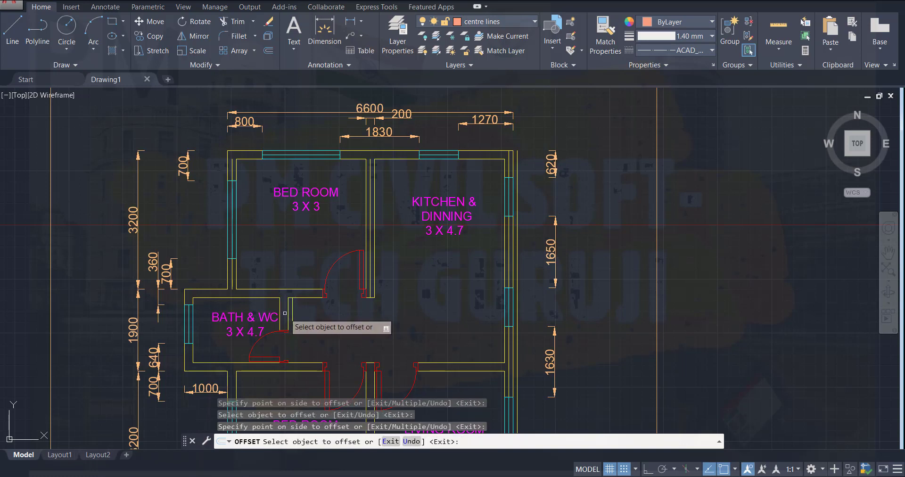
pyautogui.click(283, 313)
pyautogui.click(265, 317)
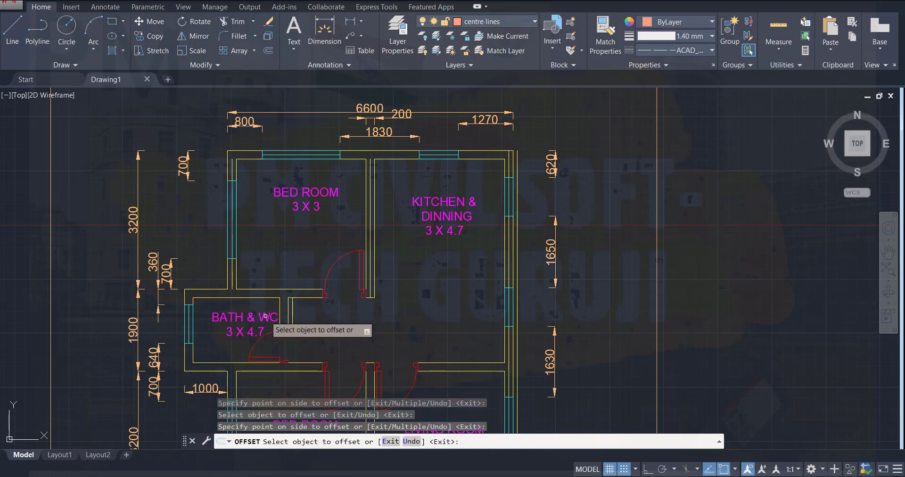
pyautogui.click(286, 307)
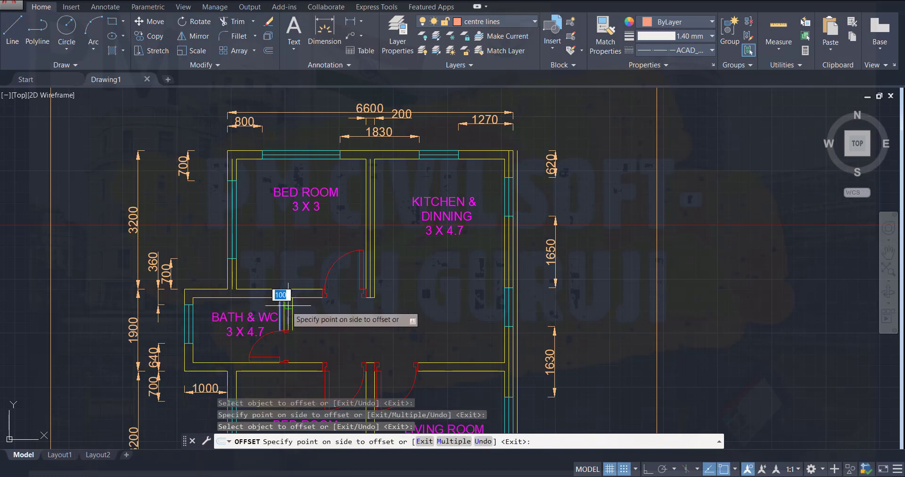
pyautogui.click(285, 309)
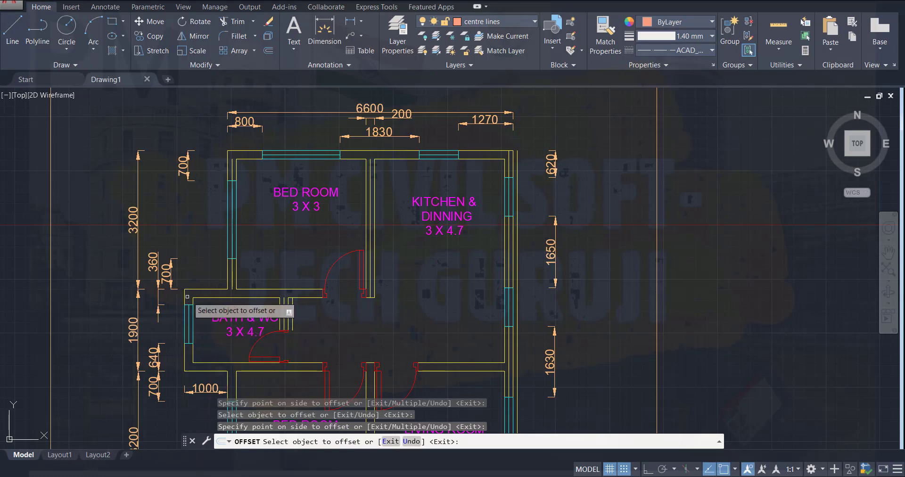
pyautogui.click(186, 297)
pyautogui.click(180, 286)
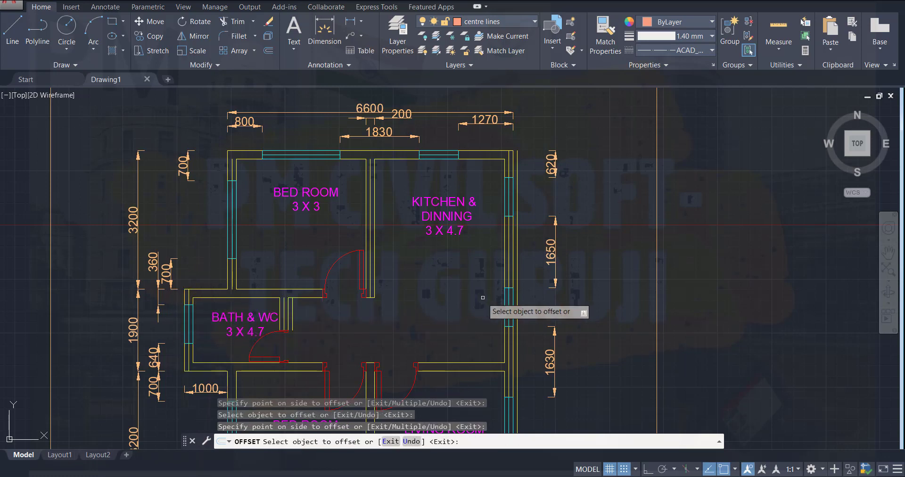
pyautogui.click(246, 151)
pyautogui.click(246, 163)
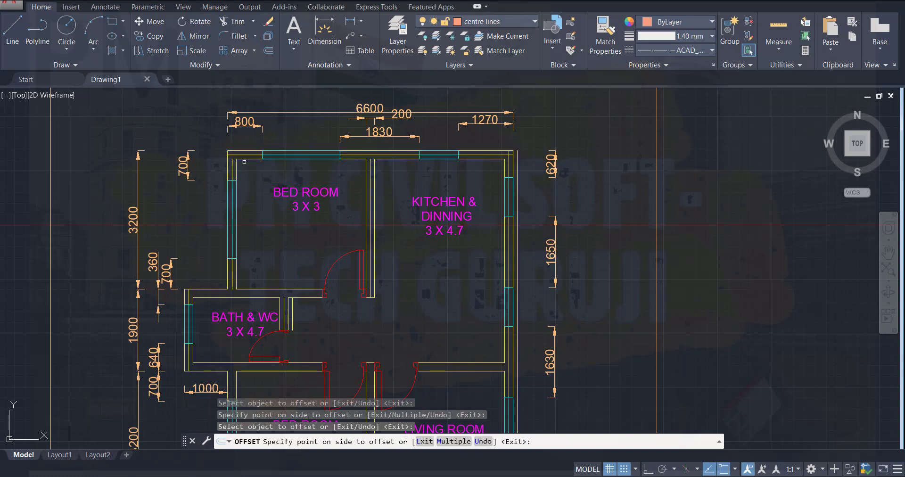
# - Offset the lower bedroom's bottom wall line 100 downward and end the offset
pyautogui.click(266, 287)
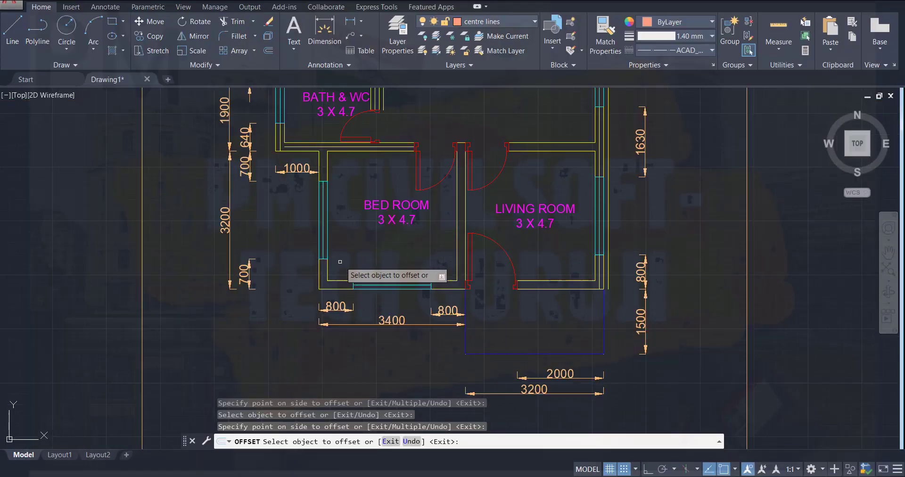
pyautogui.scroll(2, 349, 282)
pyautogui.click(345, 292)
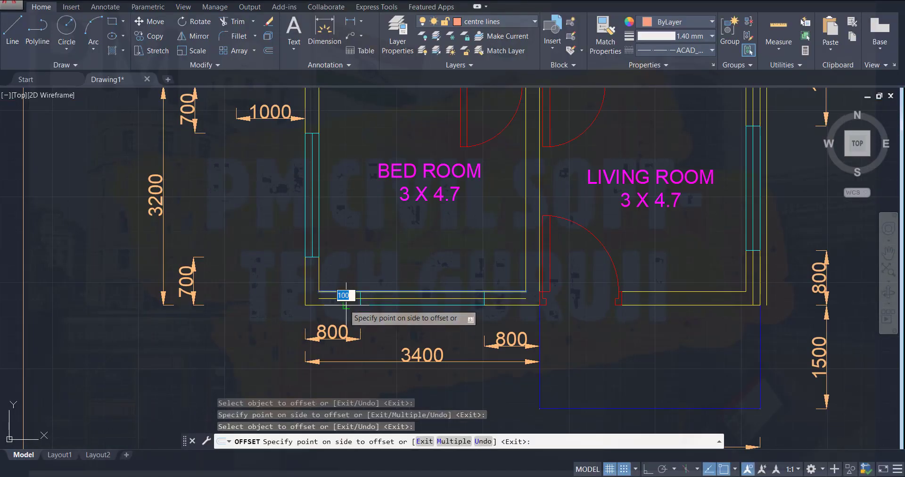
pyautogui.click(345, 298)
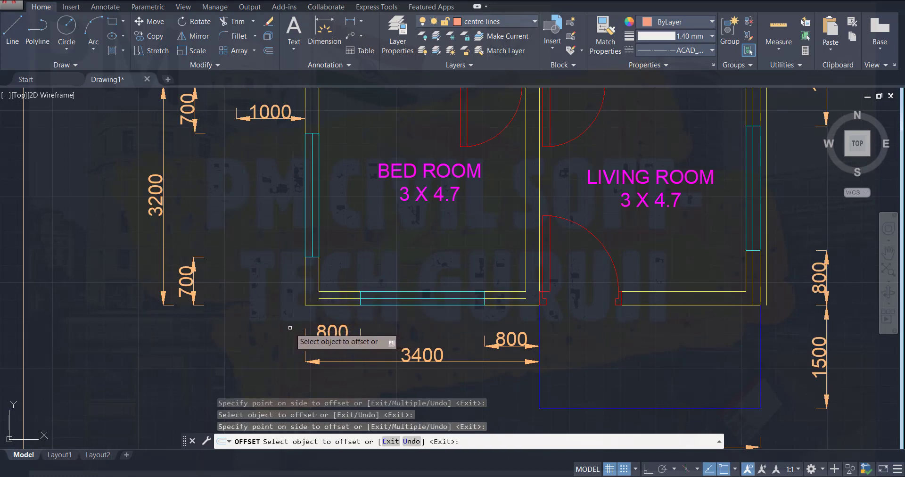
pyautogui.scroll(-2, 430, 211)
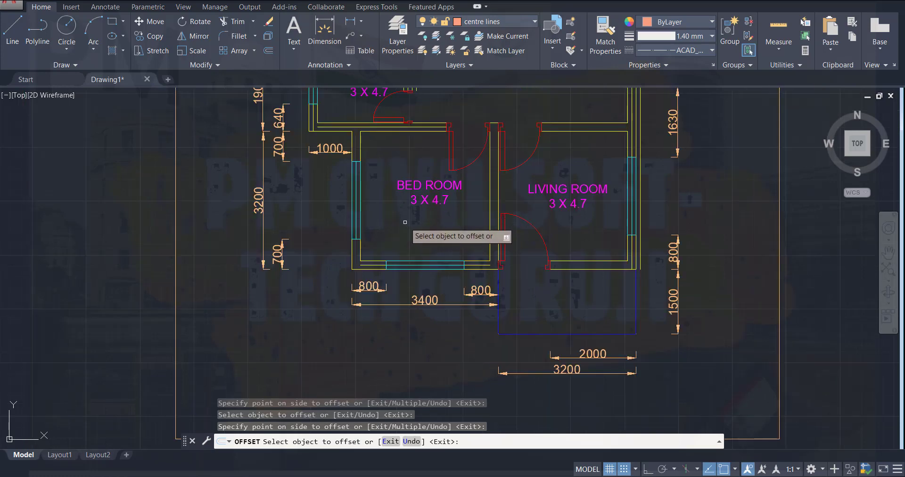
pyautogui.press('Escape')
pyautogui.press('Escape')
pyautogui.press('Escape')
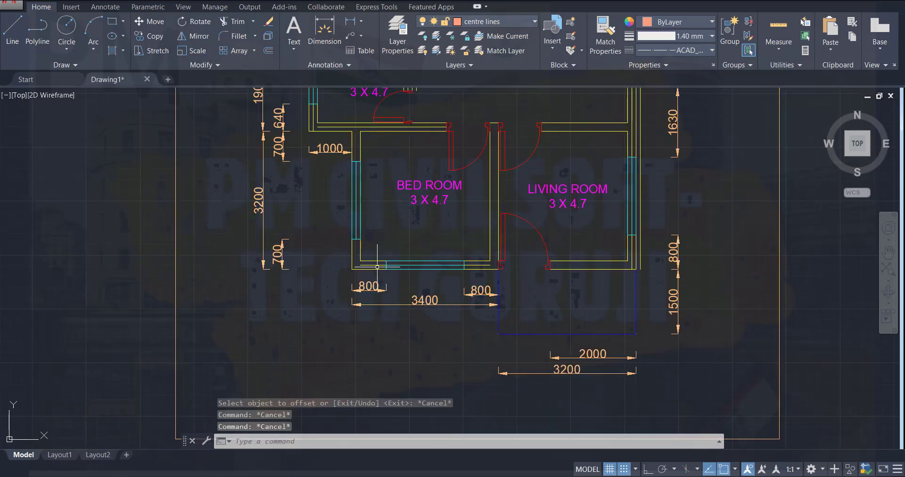
# - Stretch the lower bedroom's bottom offset line horizontally past both sides of the plan
pyautogui.click(361, 265)
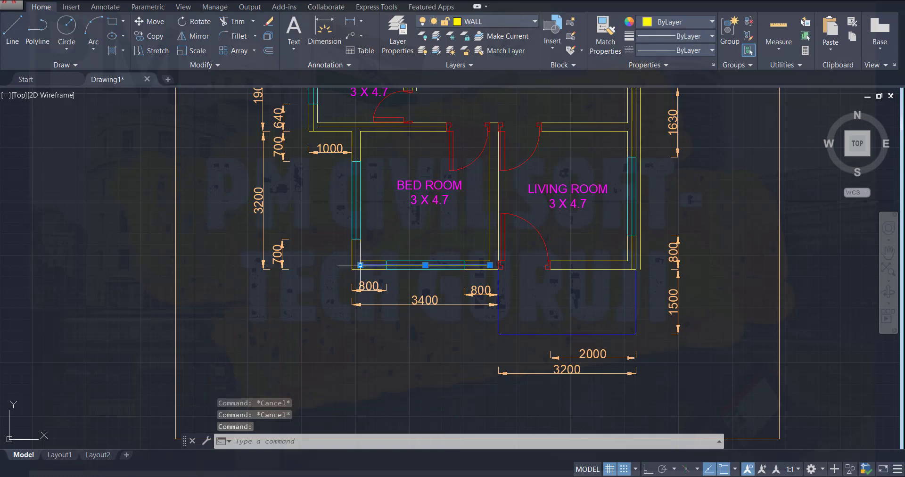
pyautogui.click(361, 265)
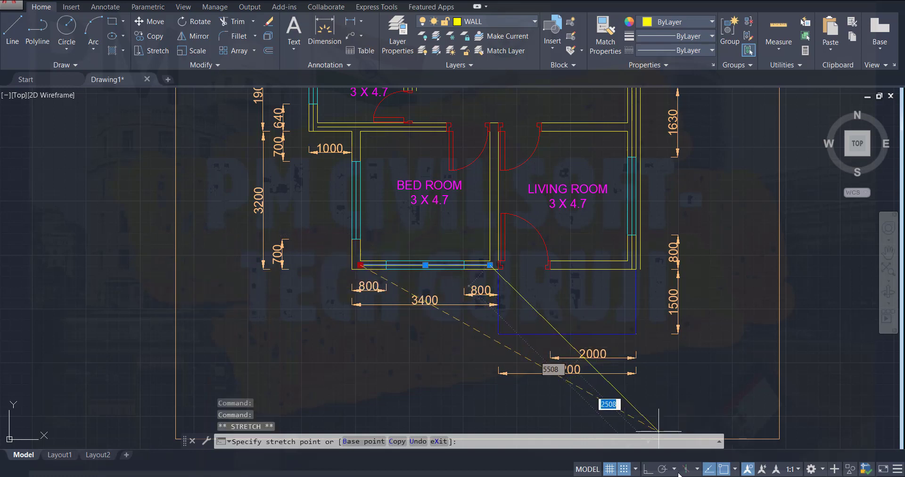
pyautogui.click(648, 469)
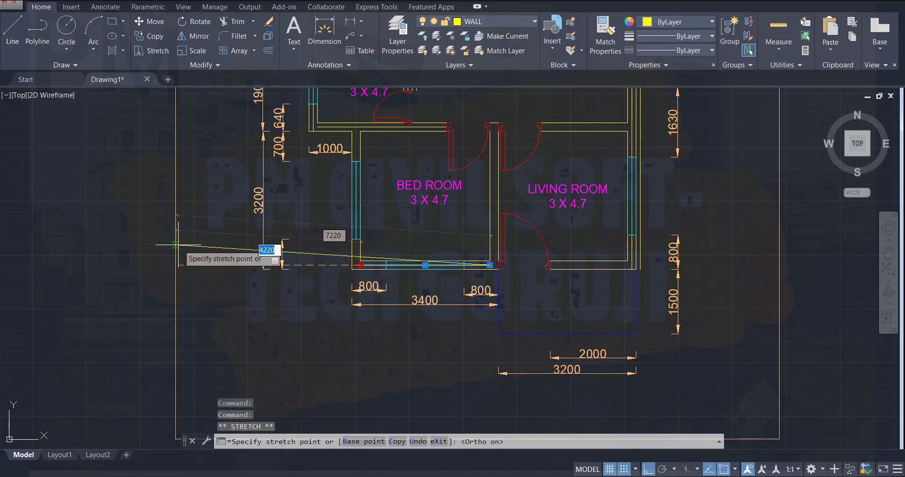
pyautogui.click(142, 266)
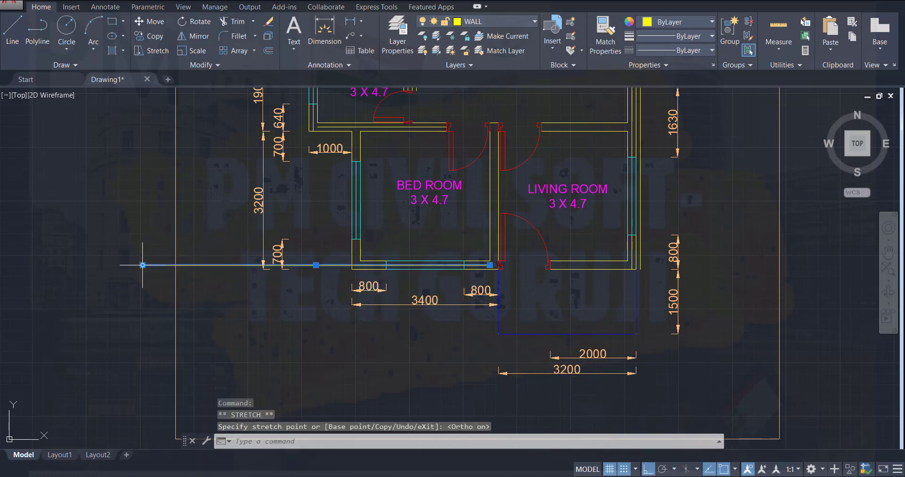
pyautogui.click(490, 265)
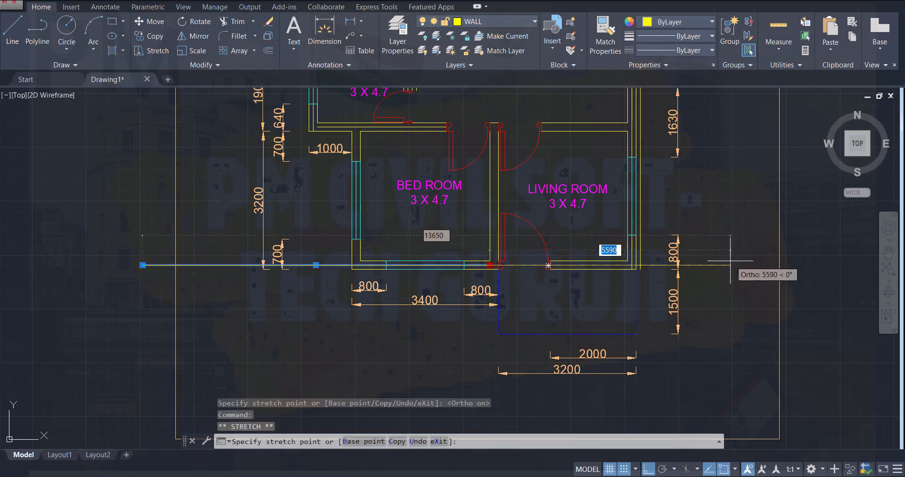
pyautogui.click(730, 260)
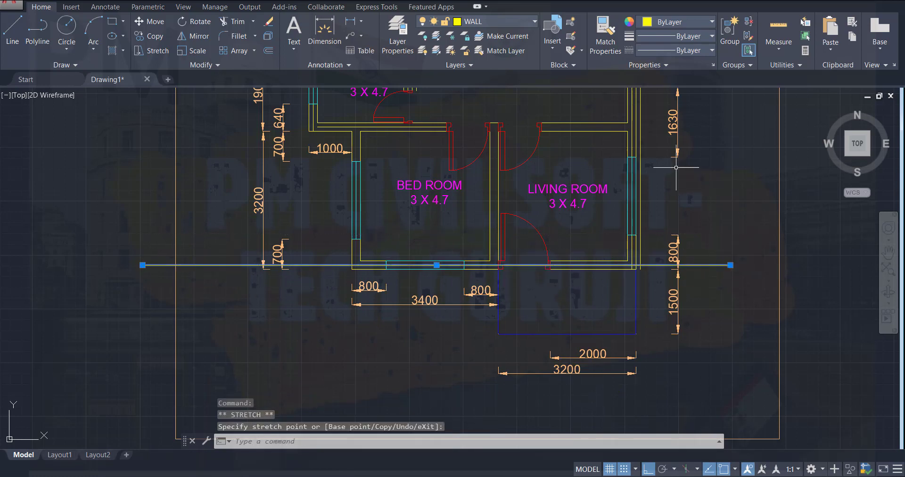
# - Stretch the upper wall line out past both sides of the plan
pyautogui.click(421, 124)
pyautogui.click(420, 126)
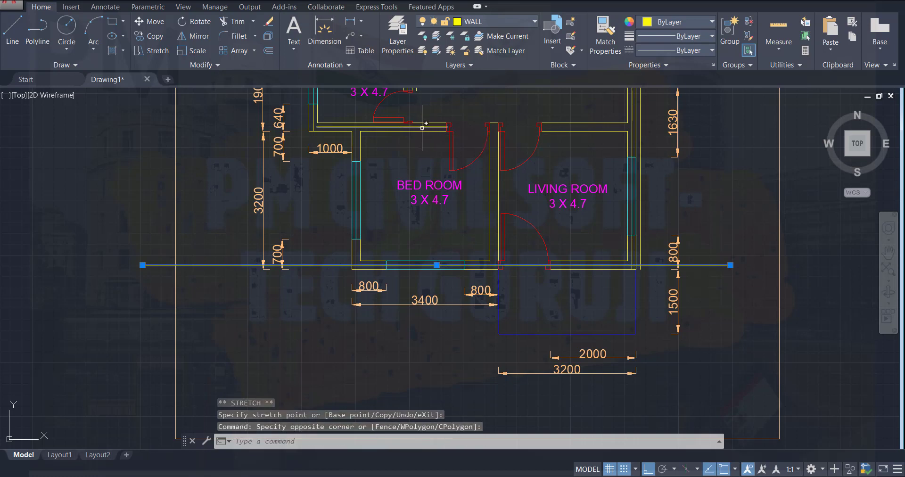
pyautogui.click(447, 127)
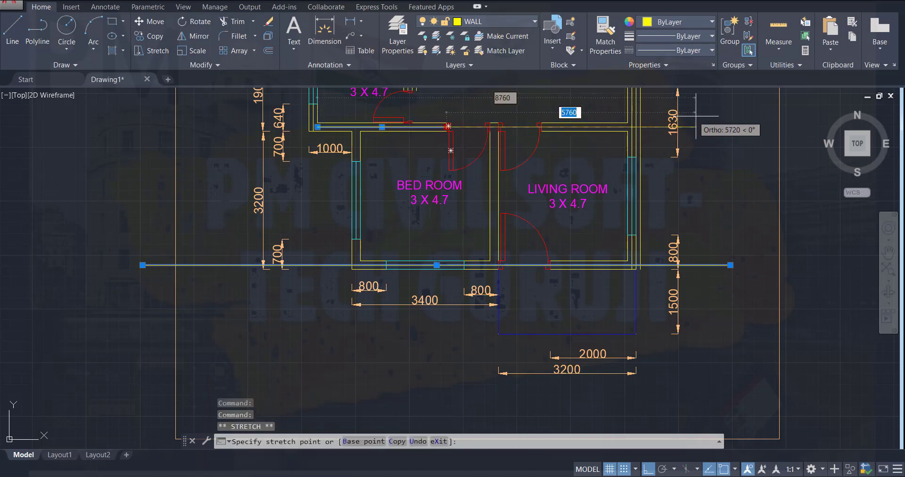
pyautogui.click(739, 127)
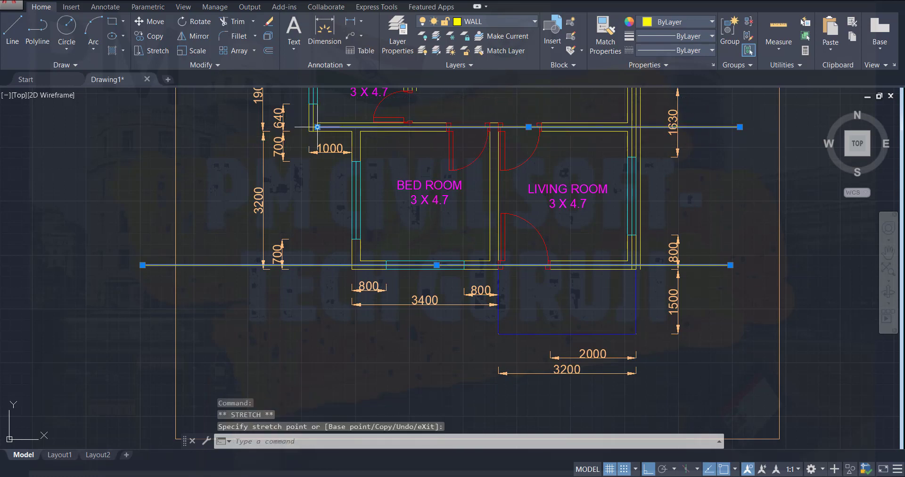
pyautogui.click(317, 127)
pyautogui.click(125, 127)
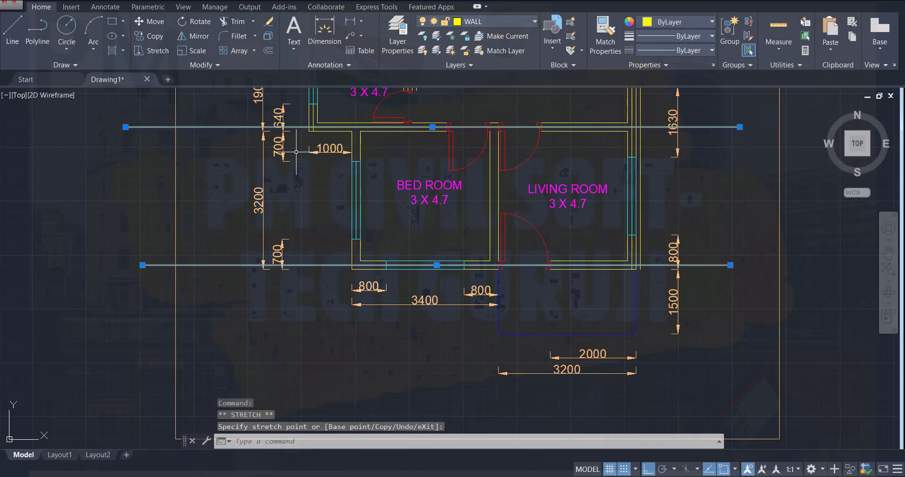
pyautogui.scroll(-4, 296, 151)
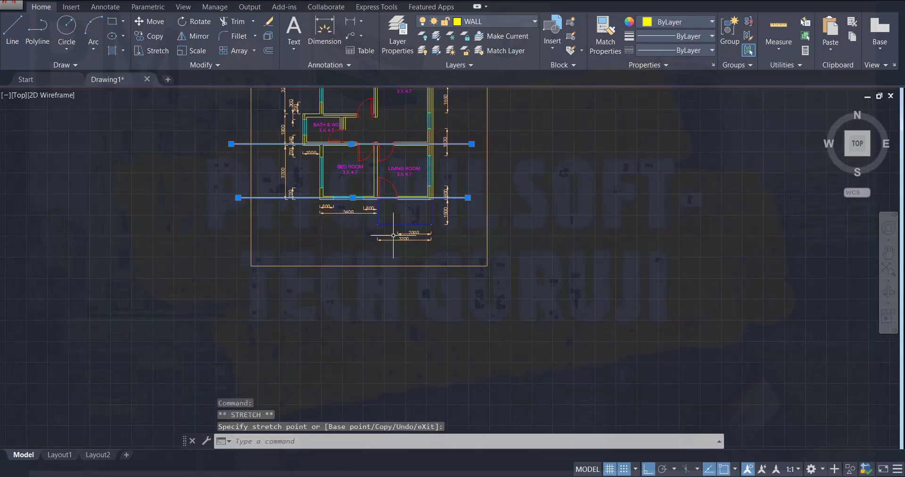
# - Save the drawing and reframe the whole floor plan
pyautogui.press('Escape')
pyautogui.press('Escape')
pyautogui.hotkey('ctrl', 's')
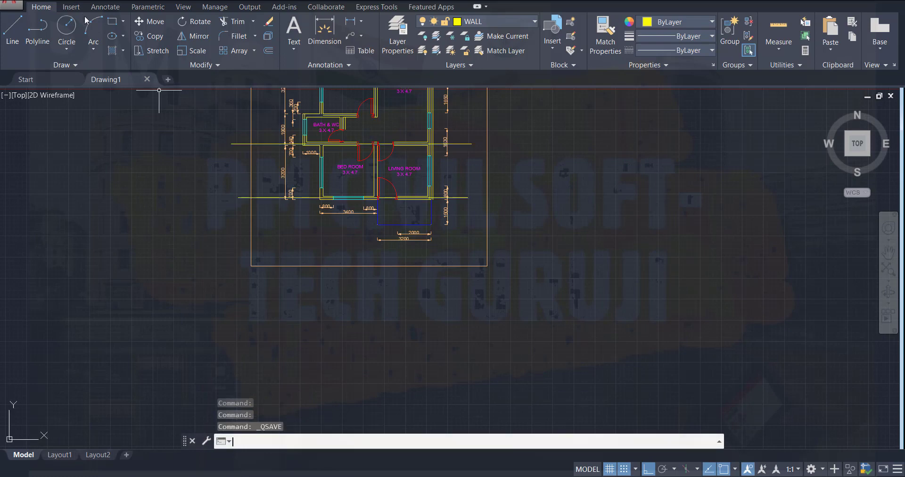
pyautogui.moveTo(544, 129); pyautogui.dragTo(556, 227, button='middle')
pyautogui.scroll(8, 525, 279)
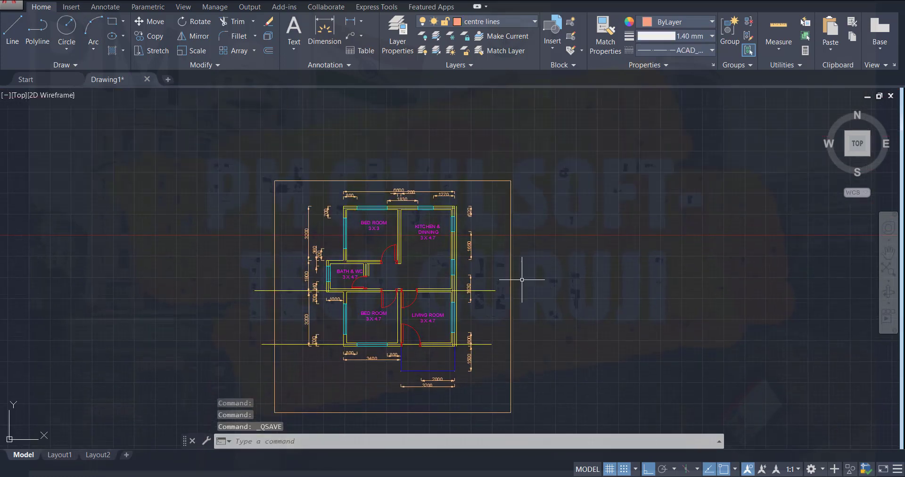
pyautogui.scroll(-6, 421, 281)
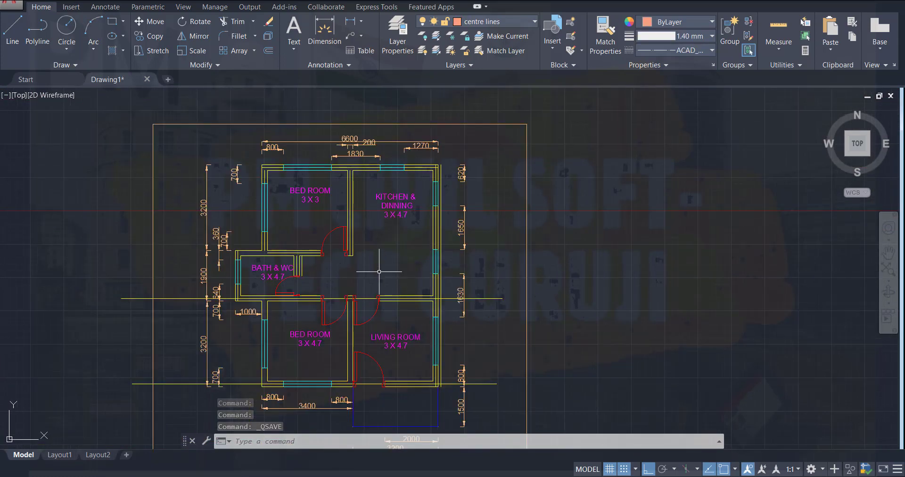
pyautogui.moveTo(378, 272); pyautogui.dragTo(422, 213, button='middle')
pyautogui.scroll(-3, 338, 217)
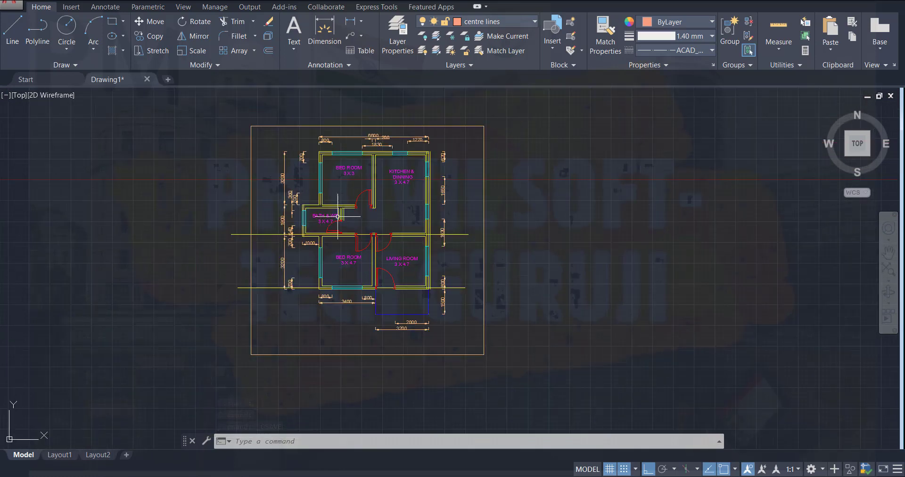
pyautogui.scroll(-5, 326, 214)
pyautogui.scroll(7, 328, 211)
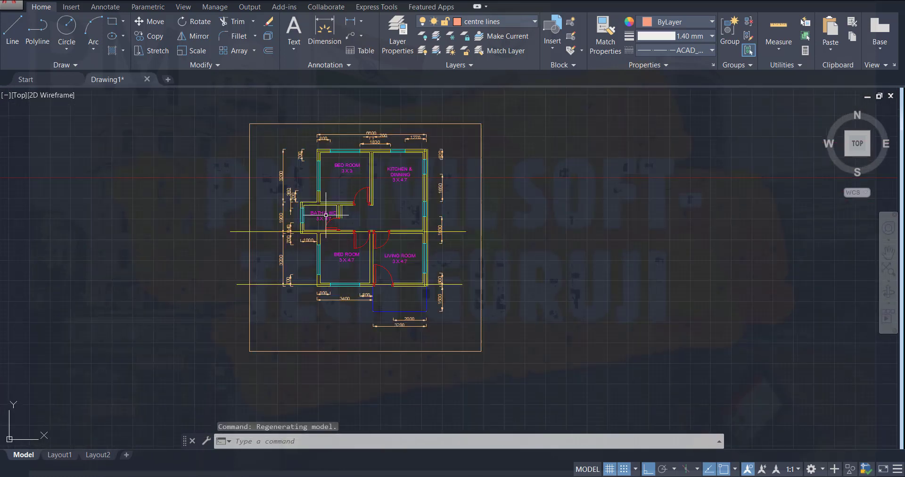
# - Stretch the line above the BATH & WC out beyond both sides of the house
pyautogui.click(328, 196)
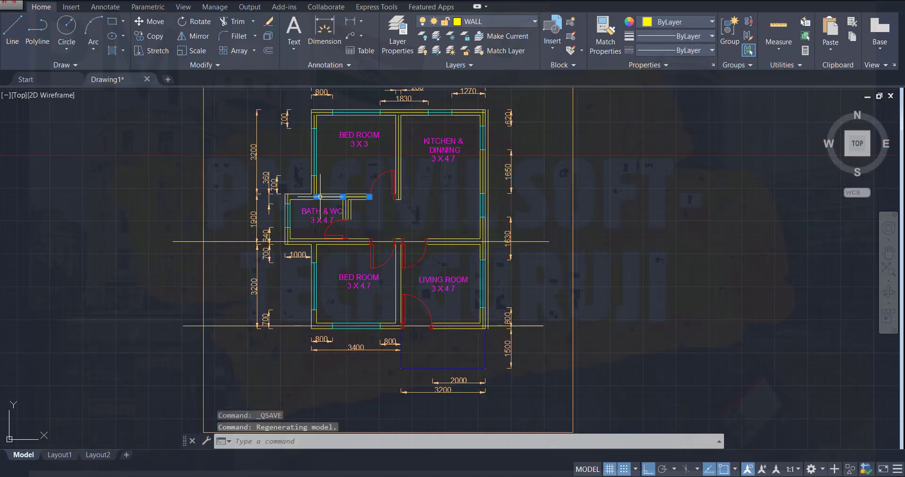
pyautogui.click(316, 197)
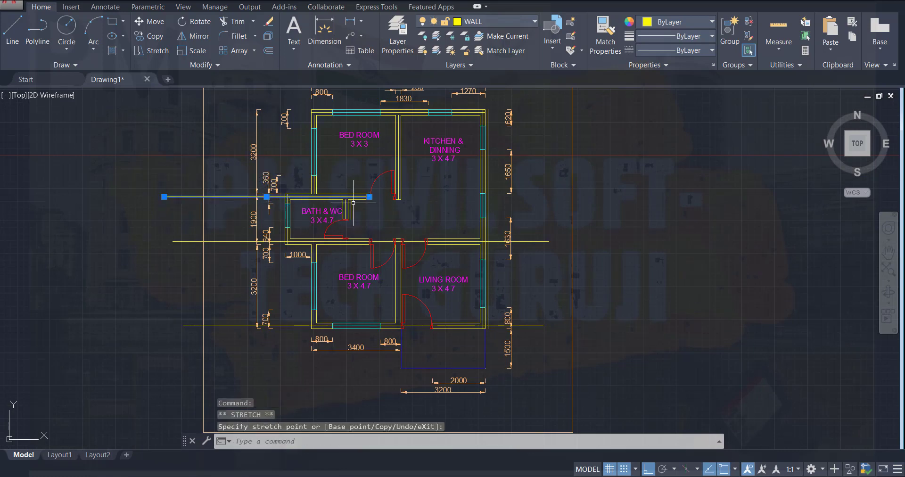
pyautogui.click(629, 197)
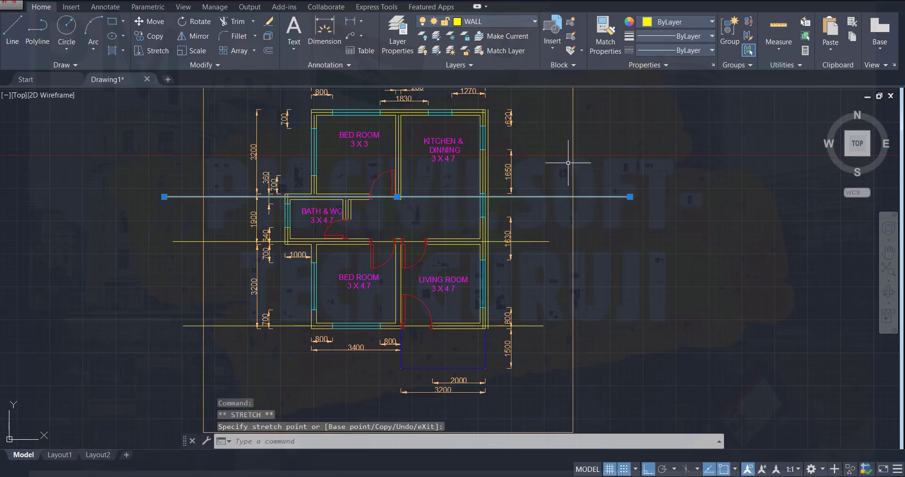
pyautogui.scroll(-2, 560, 157)
pyautogui.moveTo(559, 149); pyautogui.dragTo(550, 218, button='middle')
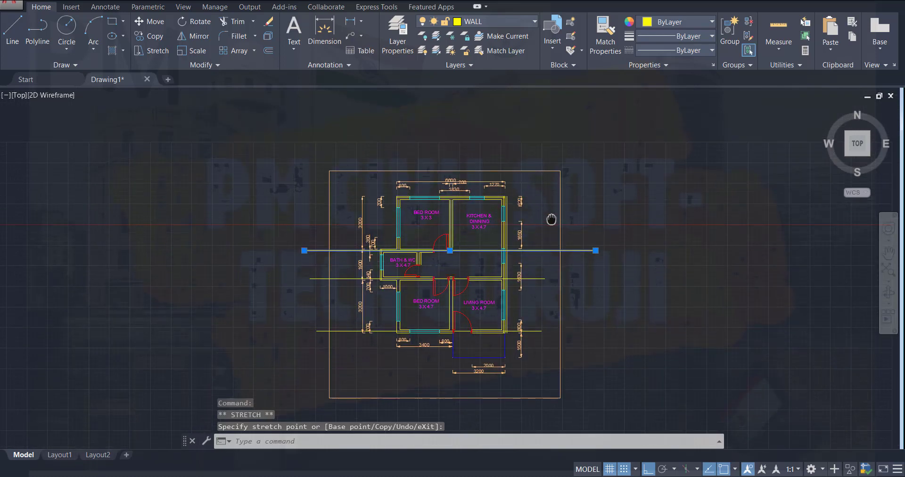
pyautogui.scroll(2, 446, 248)
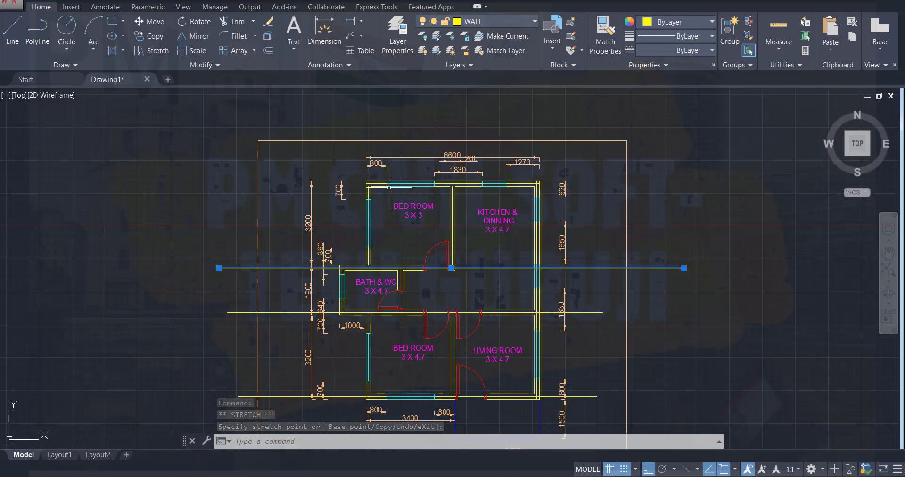
pyautogui.click(367, 183)
# - Stretch the top wall line's ends out past the house on both sides
pyautogui.moveTo(365, 185); pyautogui.dragTo(213, 182)
pyautogui.click(216, 181)
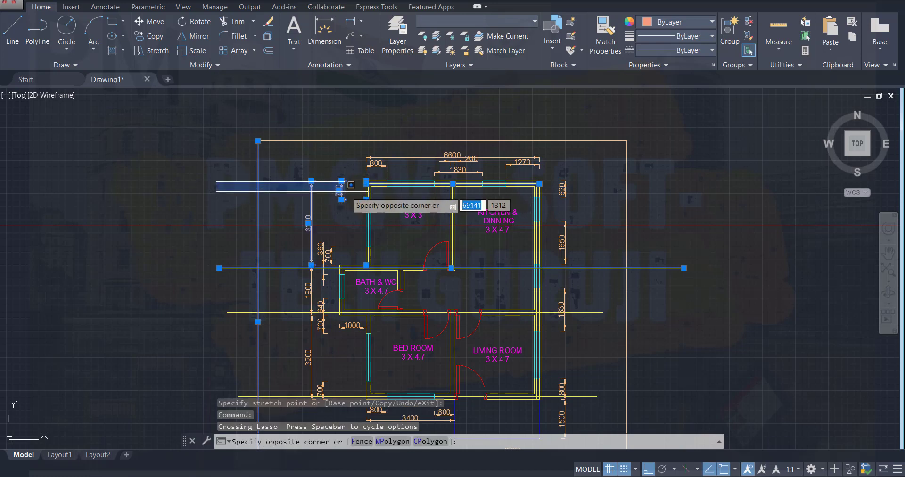
pyautogui.press('Escape')
pyautogui.press('Escape')
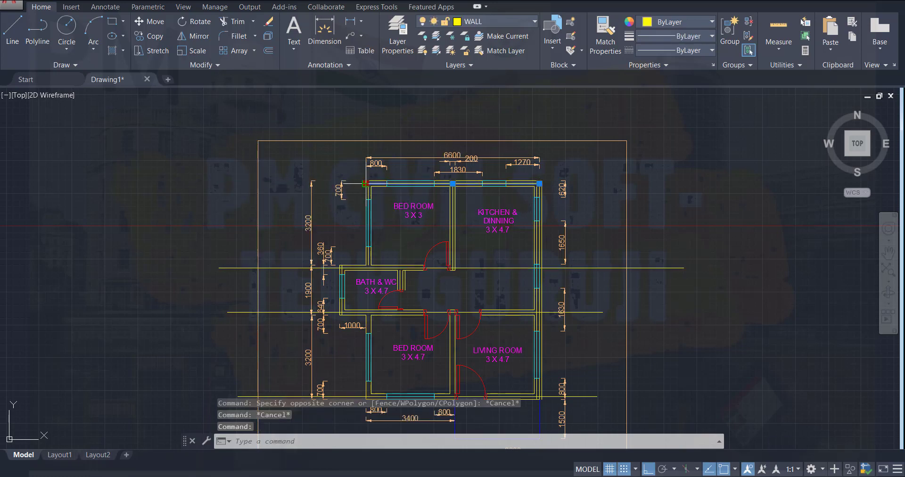
pyautogui.click(365, 184)
pyautogui.click(185, 183)
pyautogui.click(540, 184)
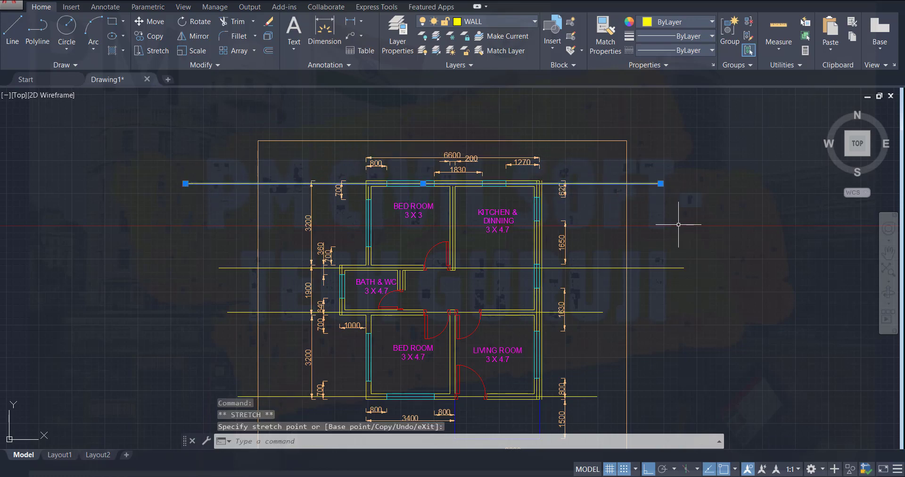
pyautogui.scroll(4, 346, 187)
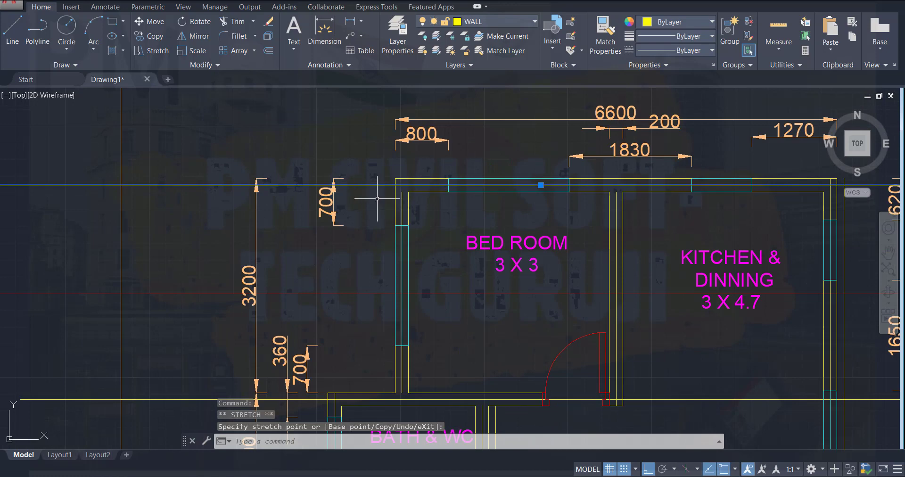
# - Finish stretching the top line past the house, then erase the two selected lines
pyautogui.scroll(-4, 377, 199)
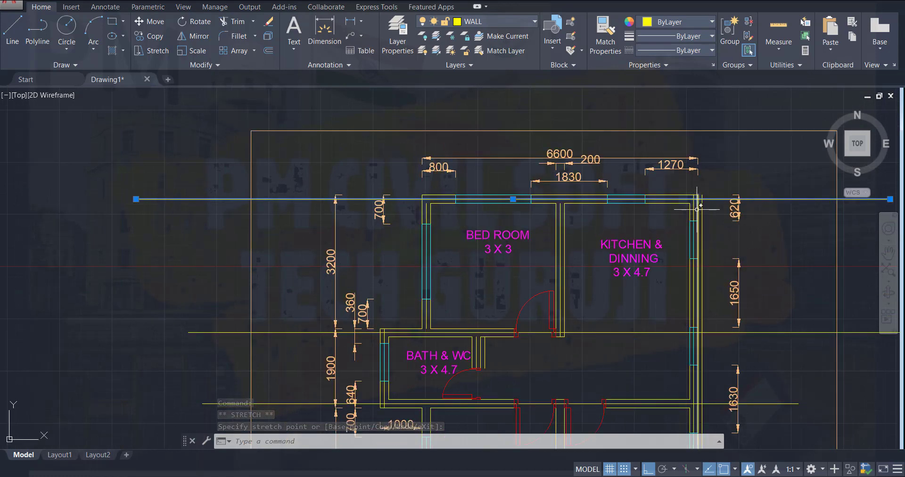
pyautogui.click(702, 197)
pyautogui.press('Delete')
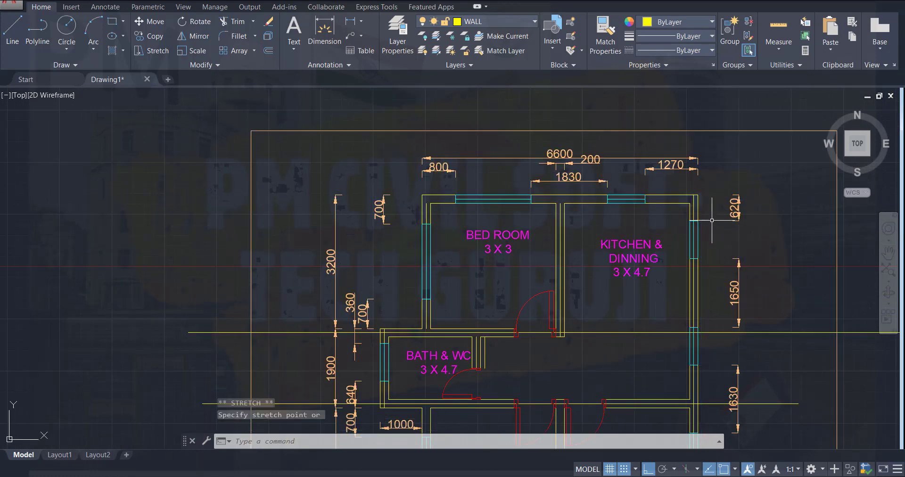
# - Stretch the tops of the right-wall centre line, interior wall and left bedroom lines above the plan
pyautogui.click(694, 198)
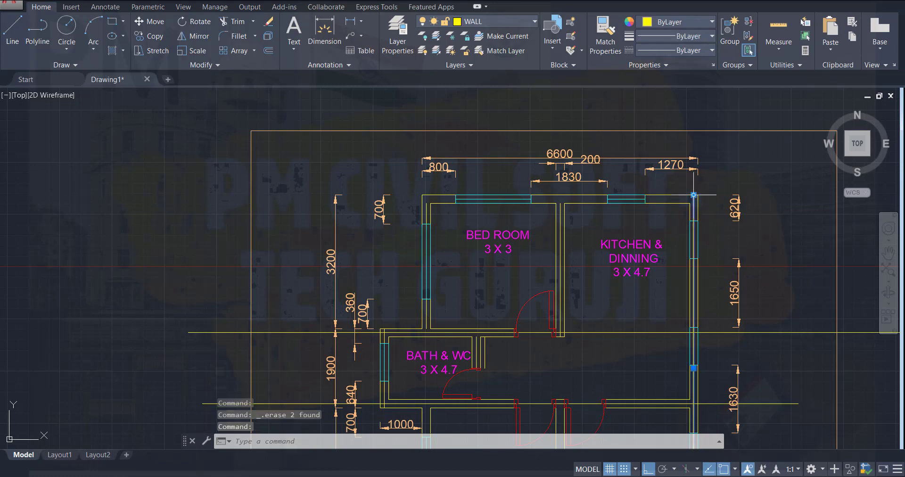
pyautogui.click(694, 195)
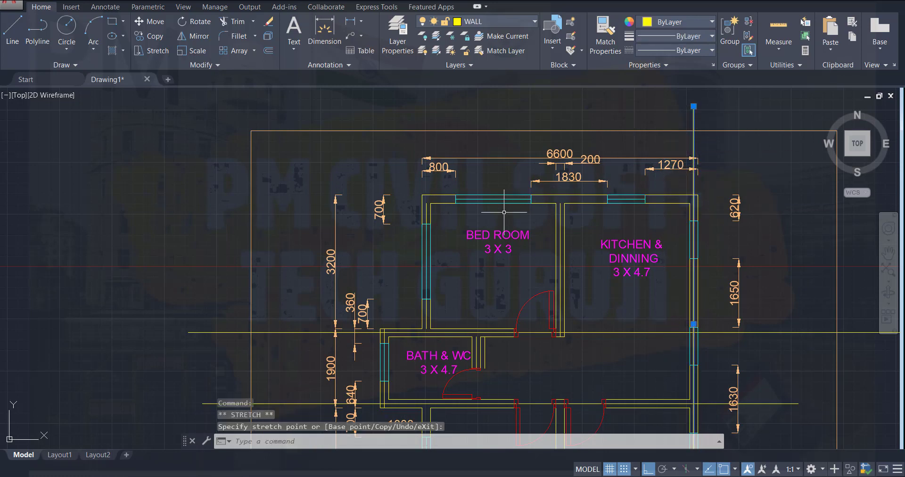
pyautogui.click(561, 204)
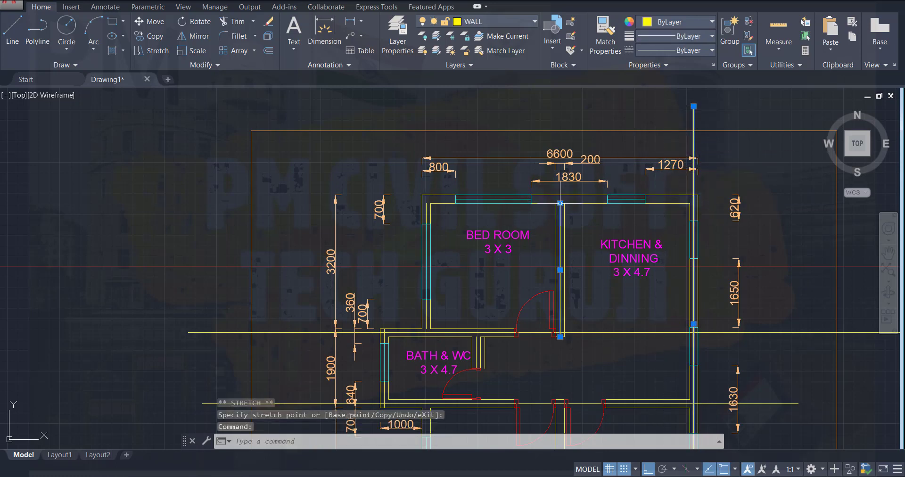
pyautogui.click(560, 204)
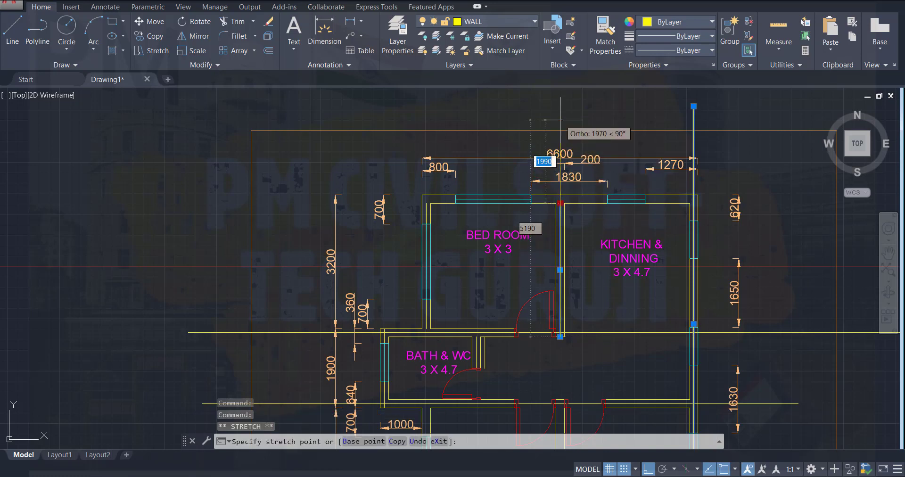
pyautogui.click(534, 122)
pyautogui.click(426, 204)
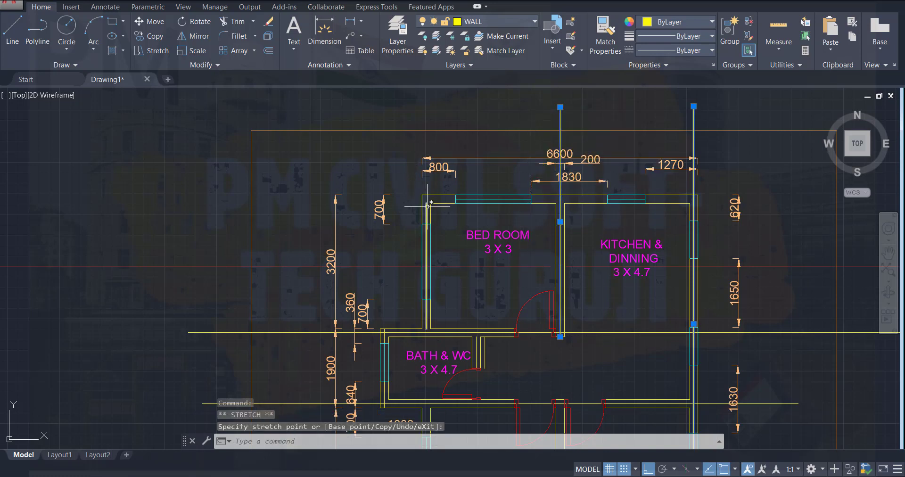
pyautogui.click(426, 116)
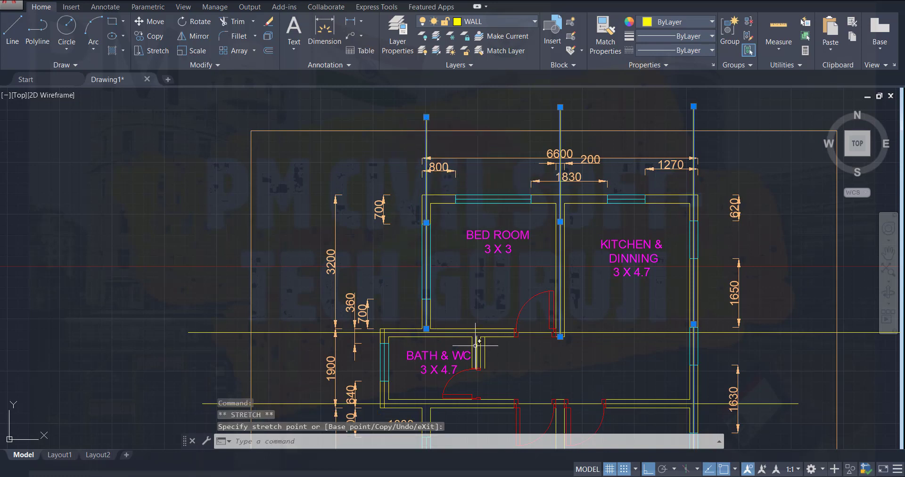
# - Stretch the bath wall line above the house, then erase the five selected lines
pyautogui.click(476, 345)
pyautogui.click(476, 336)
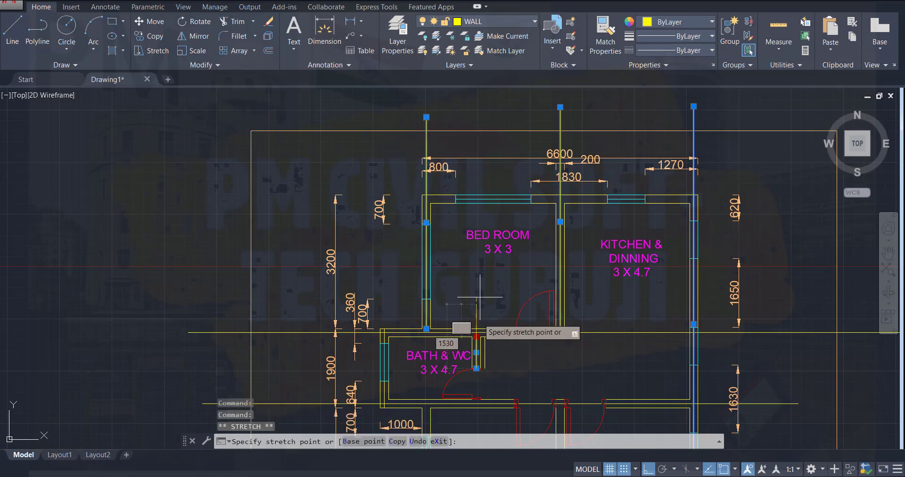
pyautogui.click(478, 111)
pyautogui.click(484, 354)
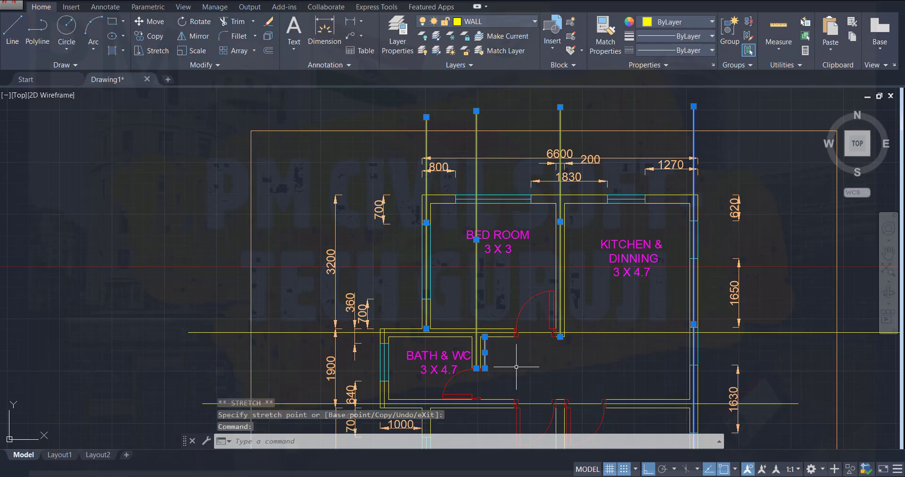
pyautogui.press('Delete')
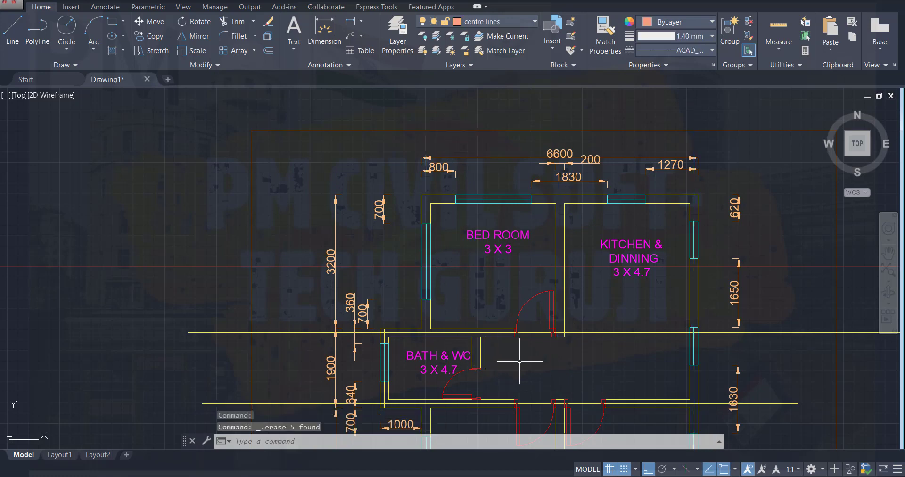
# - Undo the last erase and delete the short wall line beside the Bath & WC door
pyautogui.scroll(-2, 498, 351)
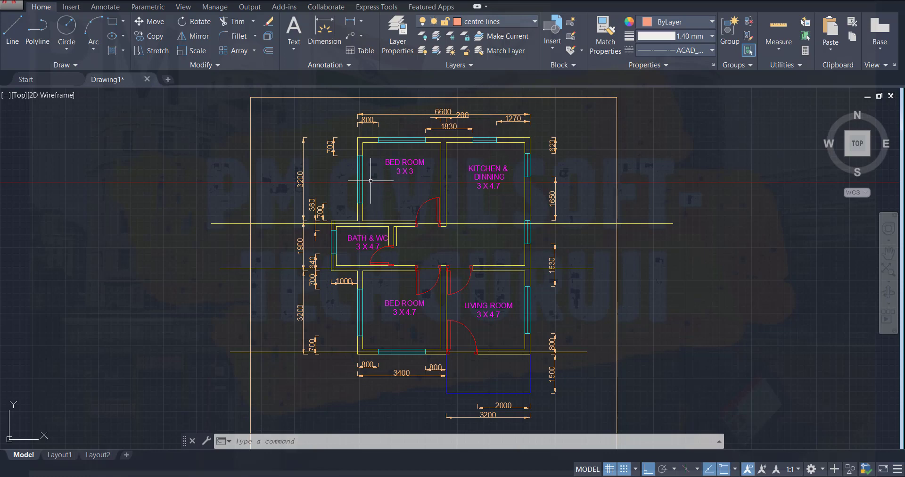
pyautogui.scroll(2, 370, 180)
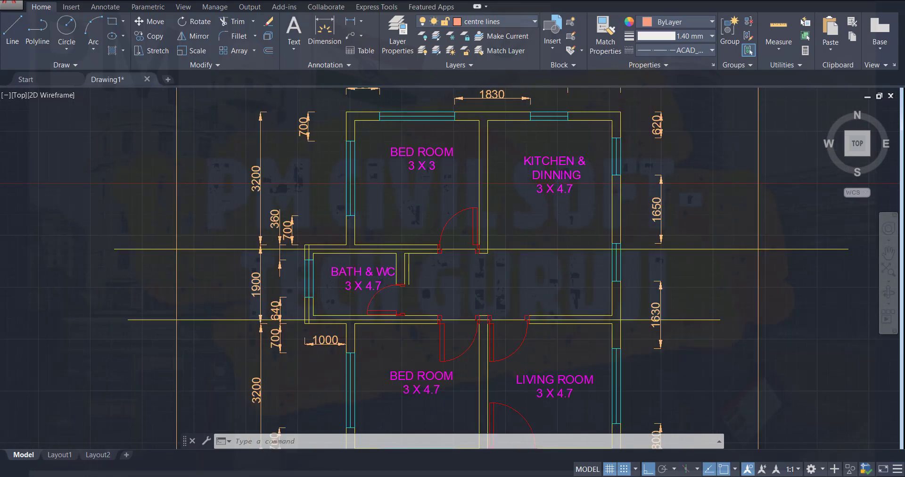
pyautogui.scroll(-2, 371, 181)
pyautogui.scroll(-2, 372, 181)
pyautogui.scroll(1, 375, 186)
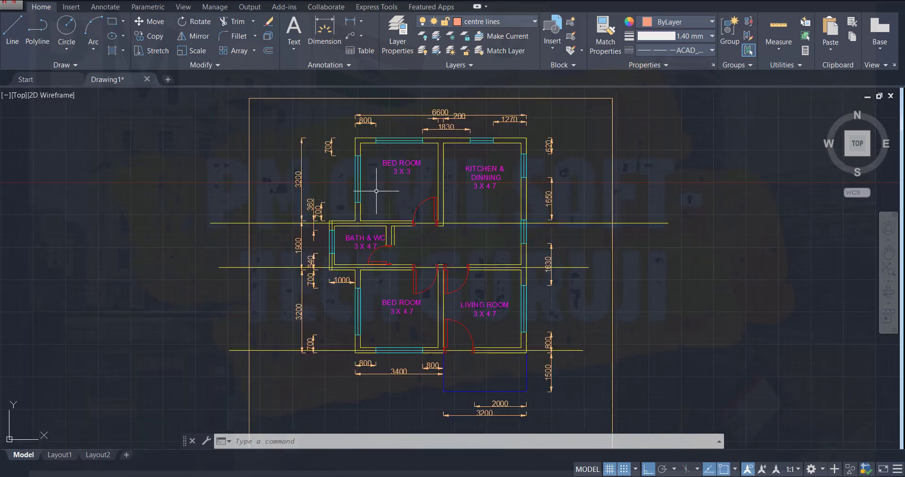
pyautogui.scroll(-5, 376, 189)
pyautogui.scroll(6, 377, 191)
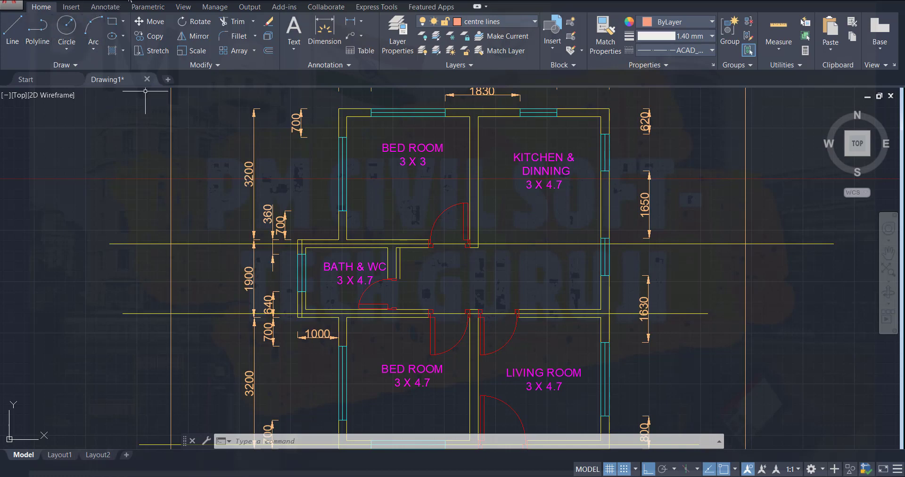
pyautogui.hotkey('ctrl', 'z')
pyautogui.hotkey('ctrl', 'z')
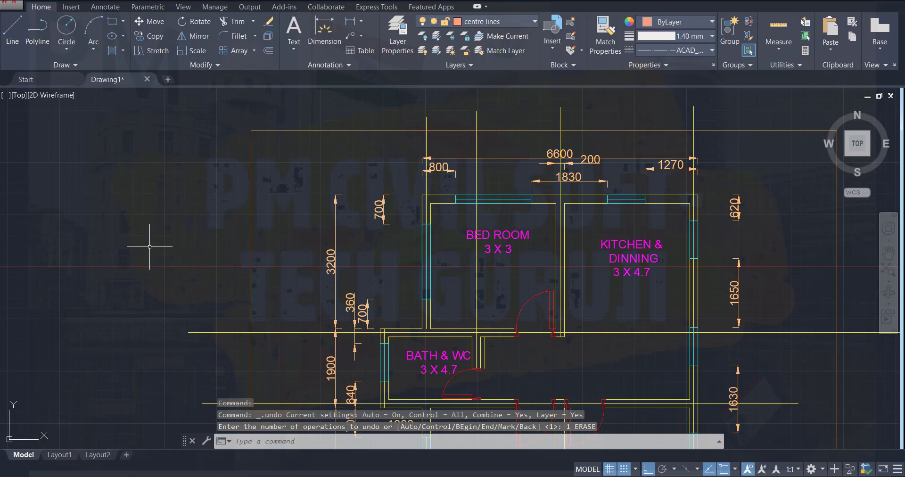
pyautogui.click(483, 358)
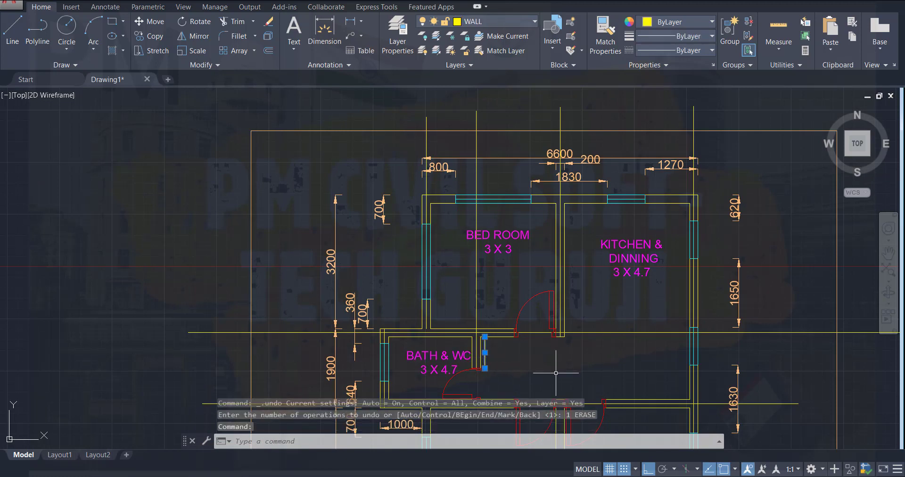
pyautogui.press('Delete')
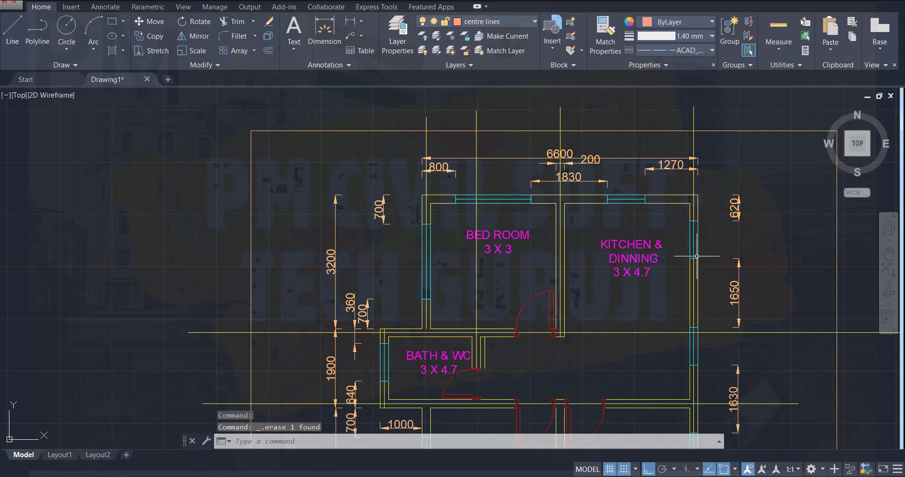
pyautogui.scroll(-2, 705, 293)
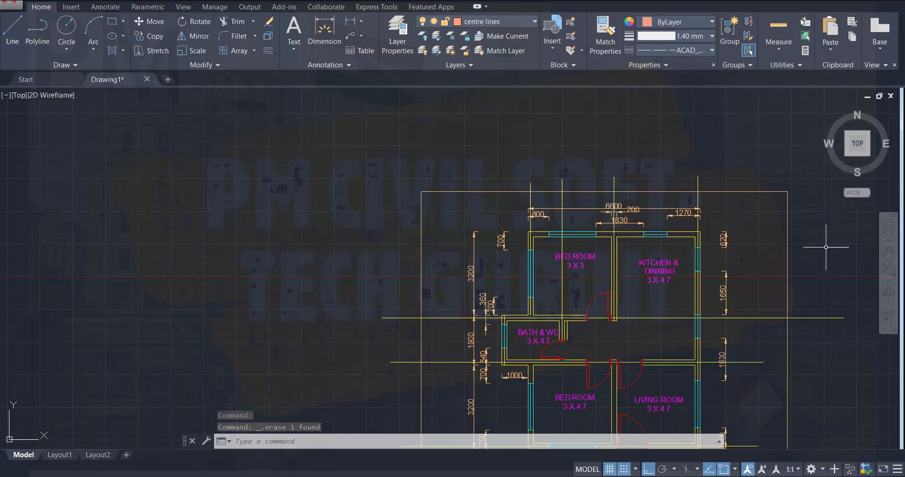
# - Stretch the wall line below the kitchen door down past the bottom of the plan
pyautogui.moveTo(826, 246); pyautogui.dragTo(674, 138, button='middle')
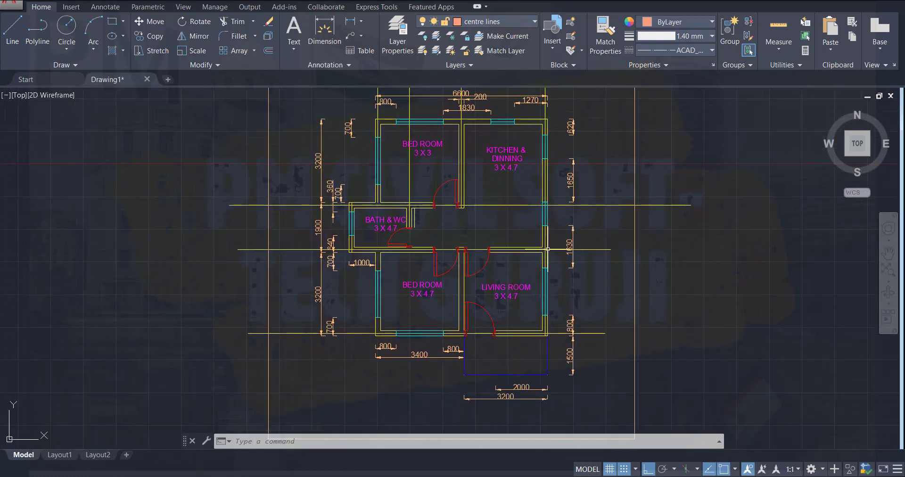
pyautogui.scroll(2, 436, 257)
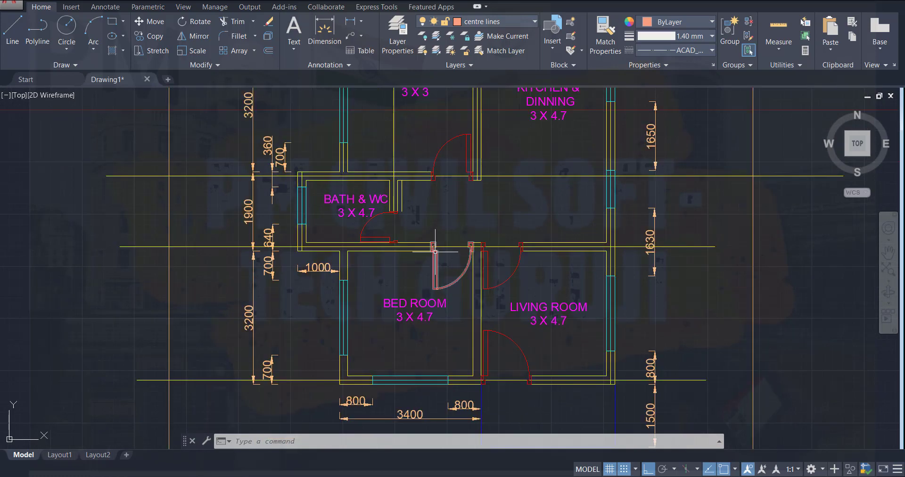
pyautogui.click(477, 169)
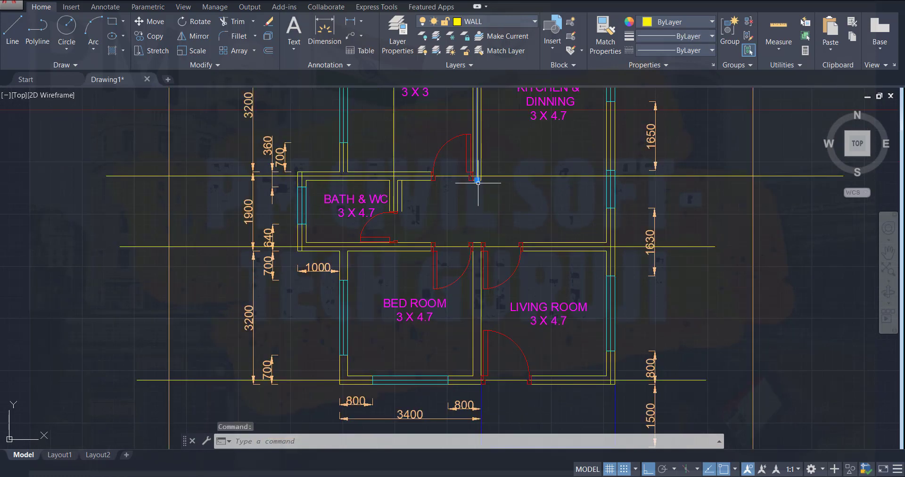
pyautogui.click(477, 180)
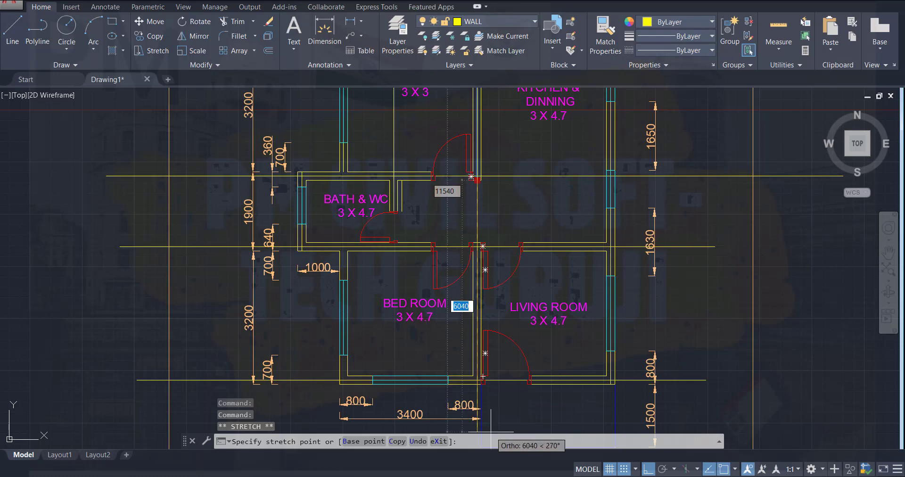
pyautogui.click(494, 408)
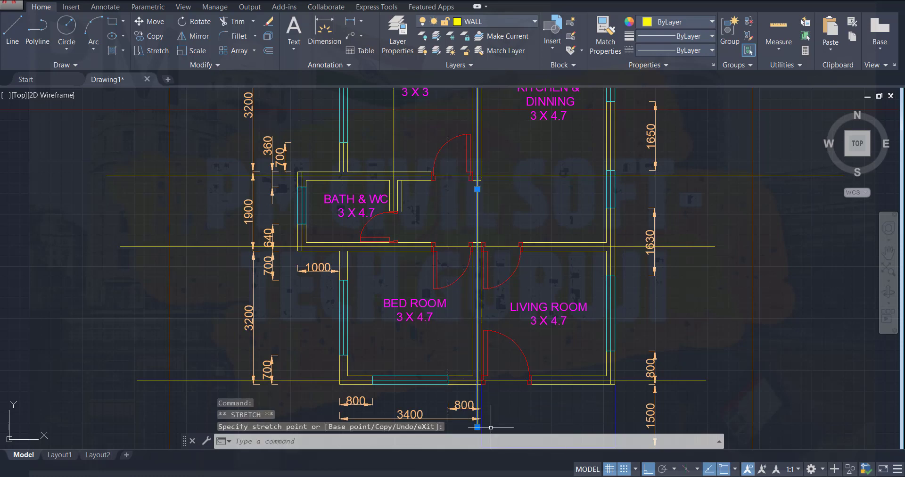
# - Stretch the living room's right wall down, undo that stretch, and save the drawing
pyautogui.click(611, 360)
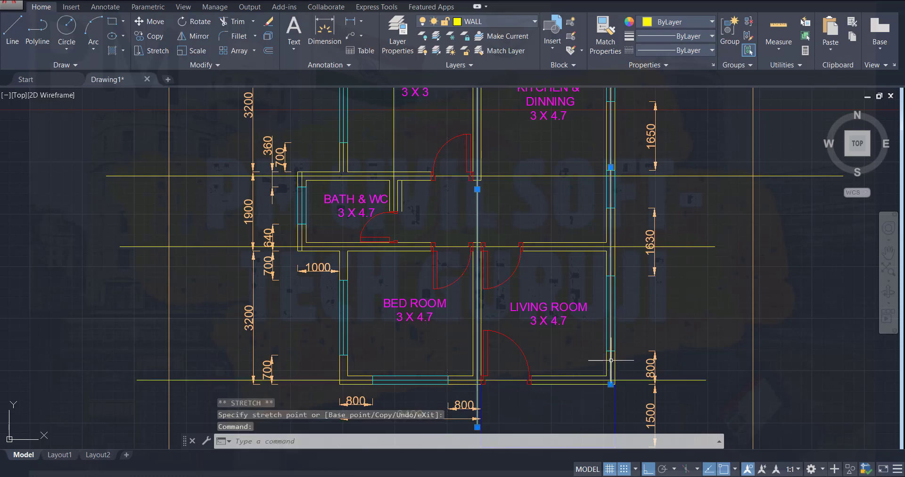
pyautogui.click(610, 384)
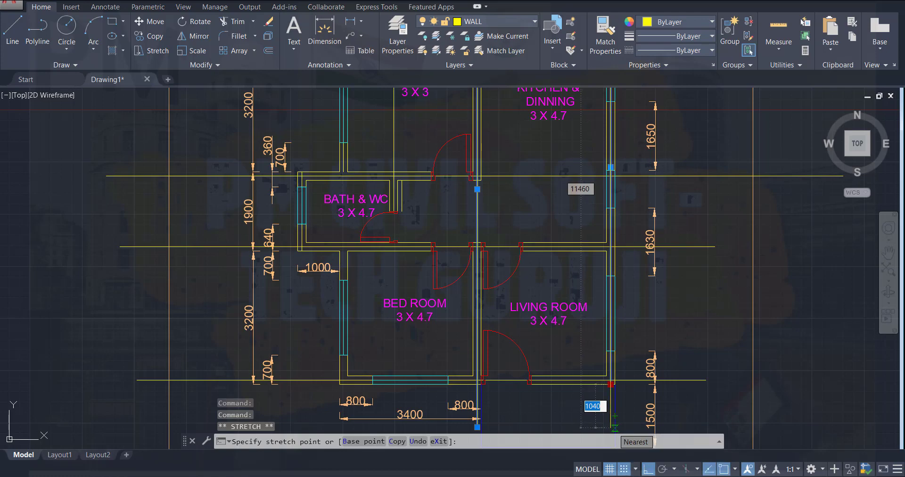
pyautogui.click(614, 428)
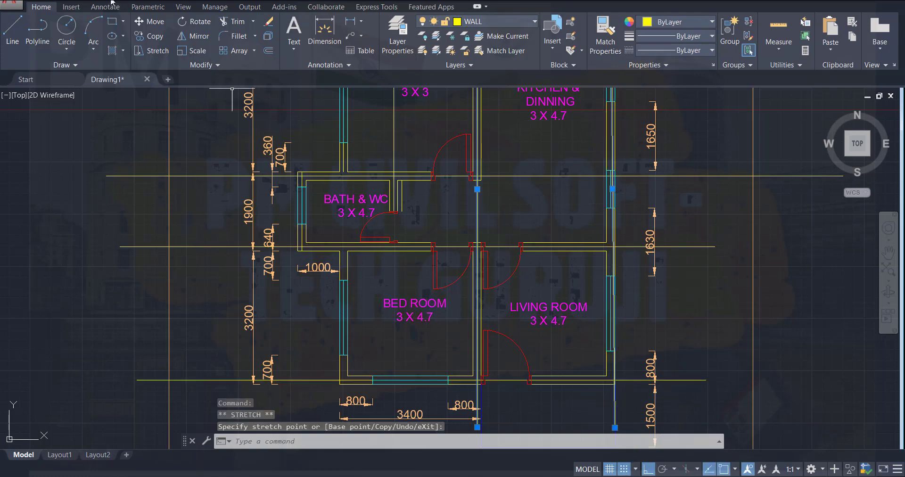
pyautogui.hotkey('ctrl', 'z')
pyautogui.scroll(-3, 429, 346)
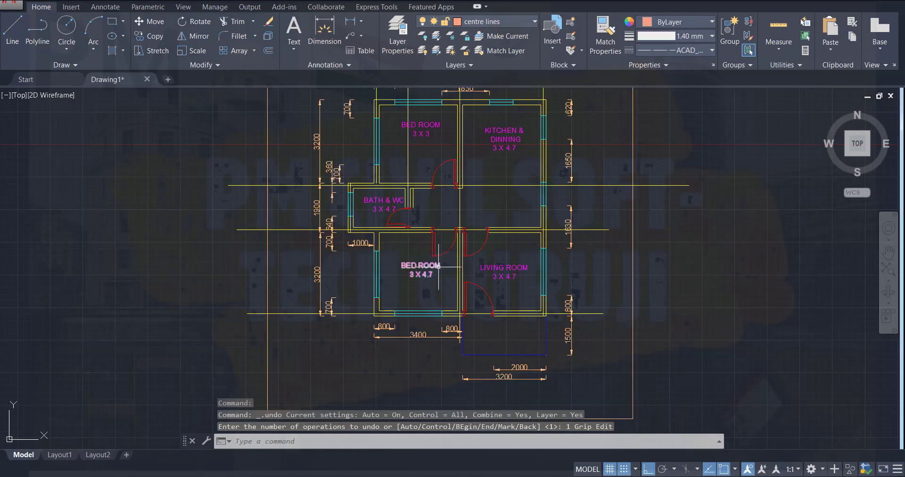
pyautogui.moveTo(437, 320); pyautogui.dragTo(346, 169, button='middle')
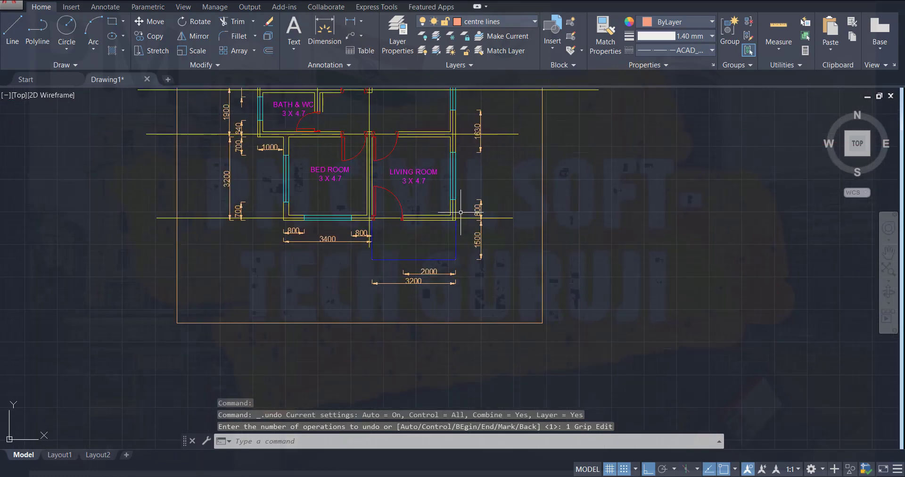
pyautogui.hotkey('ctrl', 's')
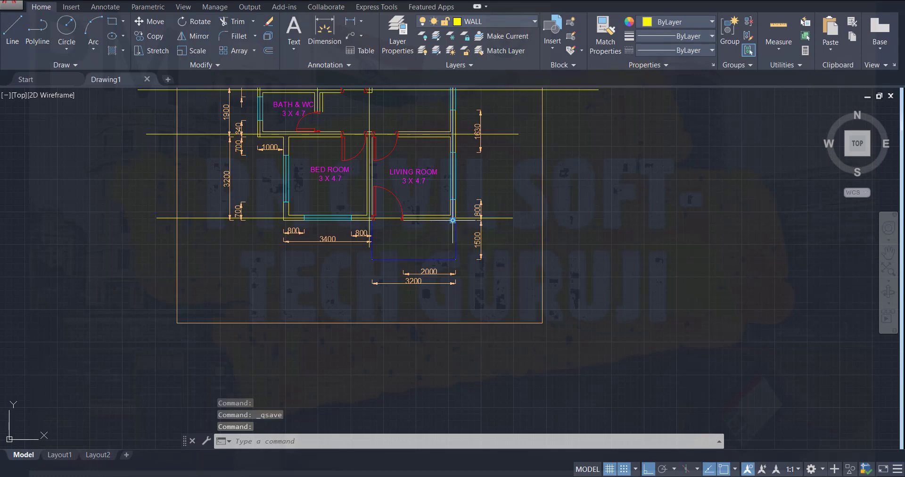
# - Extend the living room's right wall and the middle wall down to the same level below the plan
pyautogui.click(452, 220)
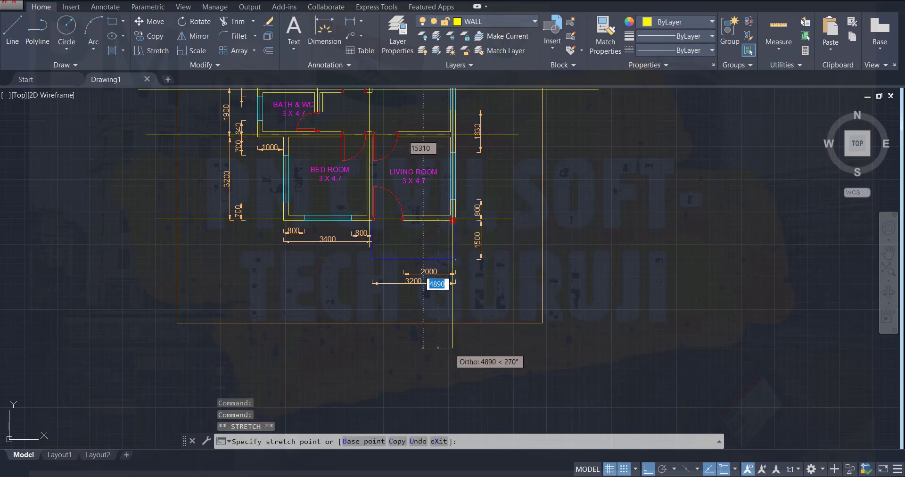
pyautogui.click(455, 349)
pyautogui.click(368, 252)
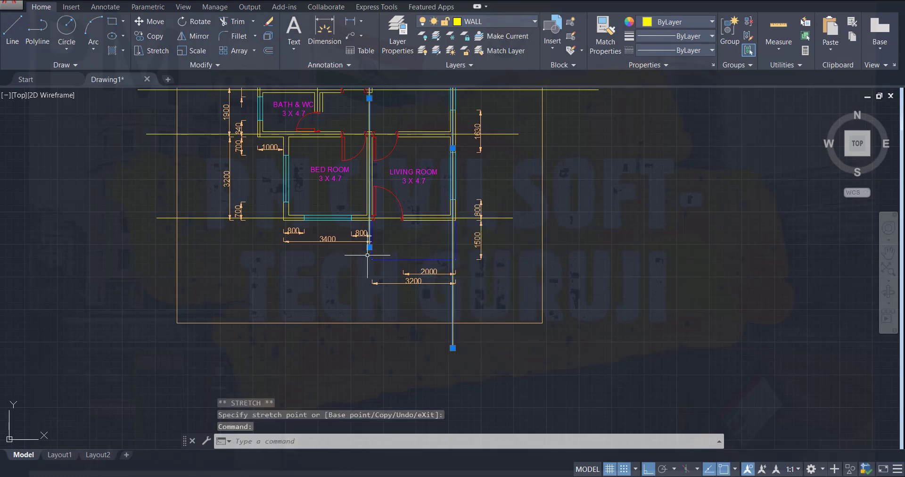
pyautogui.click(369, 247)
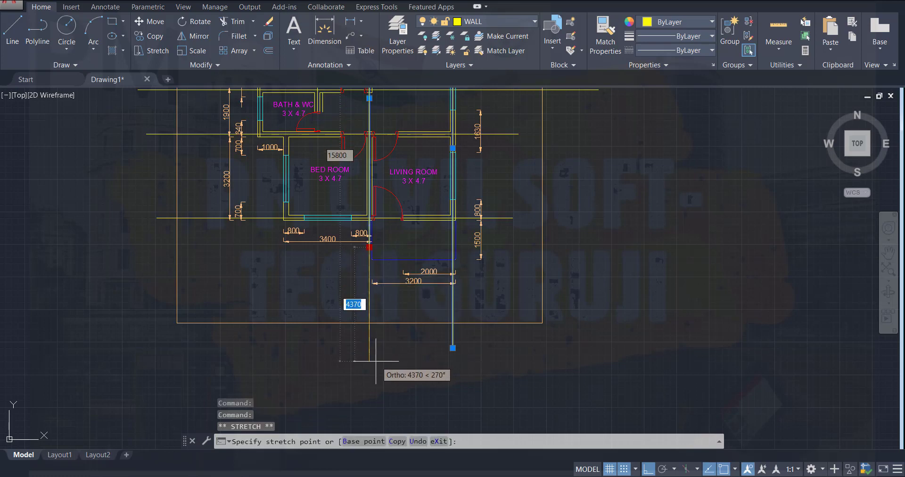
pyautogui.click(367, 348)
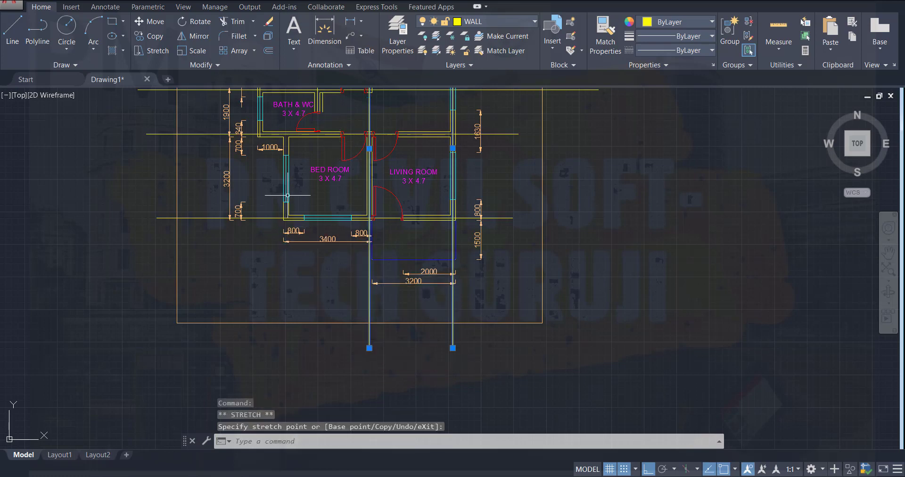
# - Delete the short wall line by the bath door
pyautogui.scroll(-2, 258, 183)
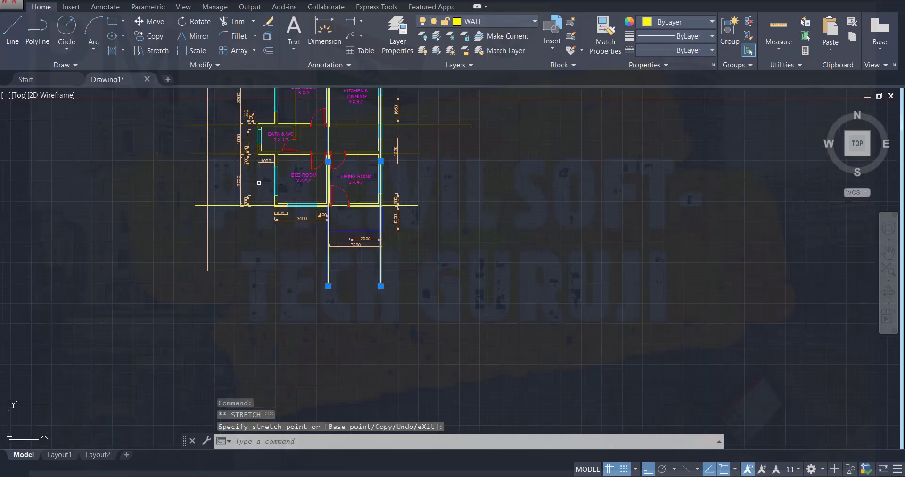
pyautogui.scroll(5, 258, 183)
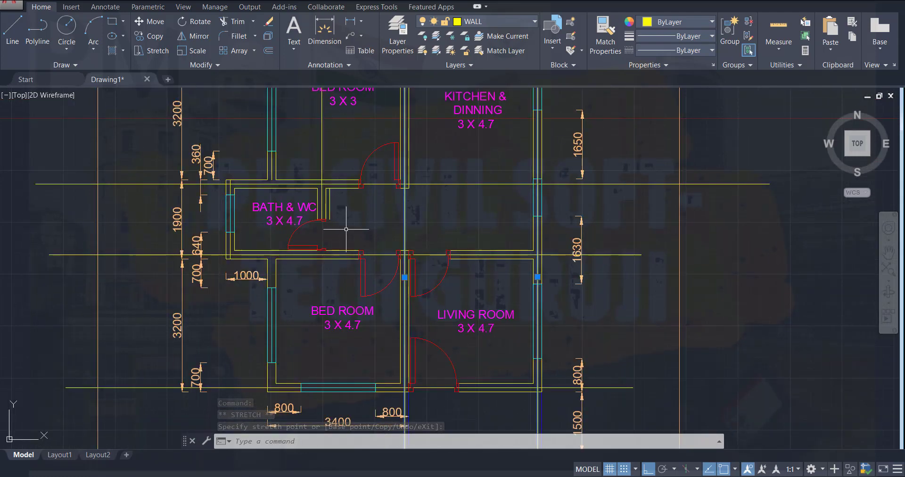
pyautogui.click(330, 207)
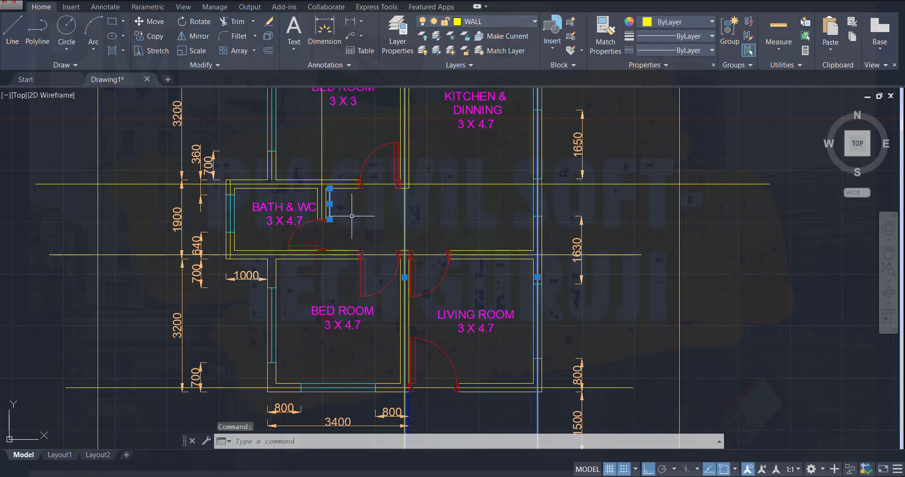
pyautogui.press('Escape')
pyautogui.press('Escape')
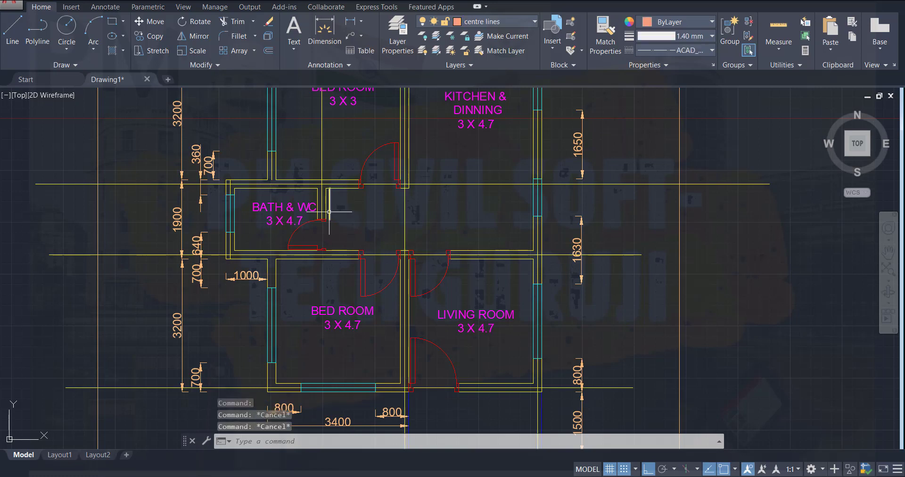
pyautogui.click(330, 211)
pyautogui.press('Delete')
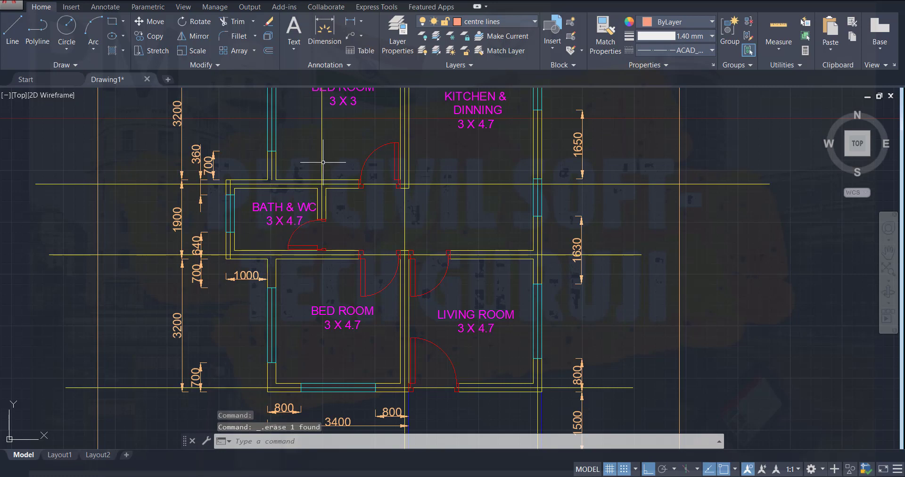
# - With Ortho on (F8), stretch the bath's vertical wall line down below the plan
pyautogui.click(322, 209)
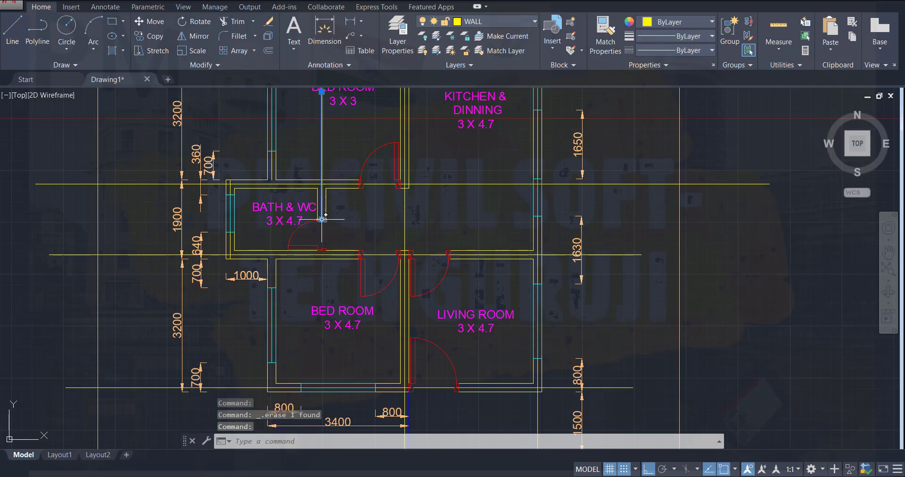
pyautogui.click(322, 219)
pyautogui.press('F8')
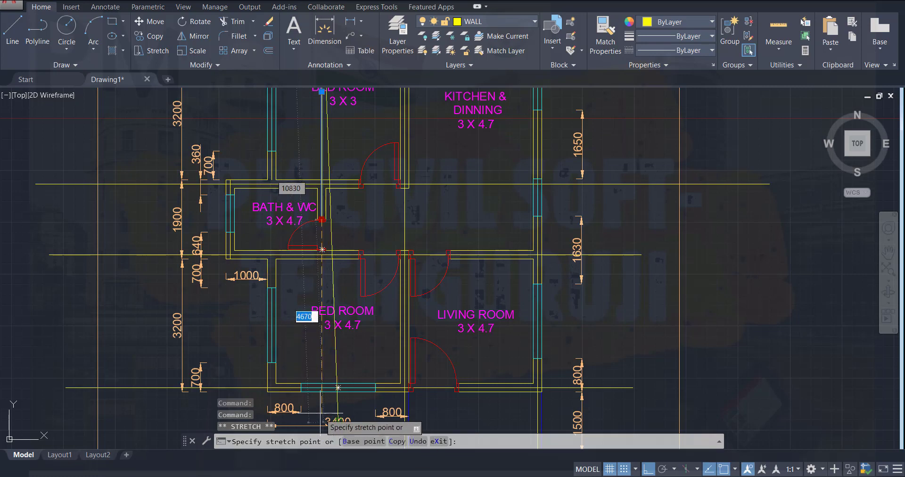
pyautogui.click(319, 412)
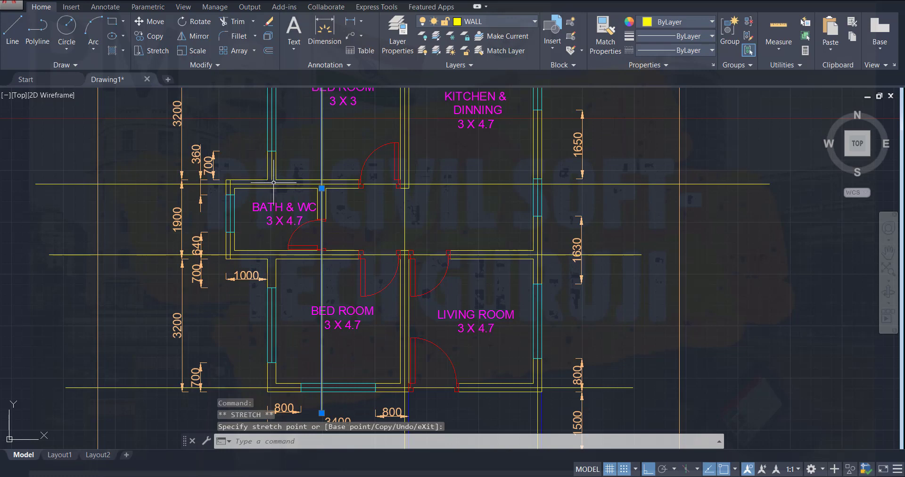
pyautogui.scroll(-2, 261, 257)
pyautogui.moveTo(261, 256); pyautogui.dragTo(269, 156, button='middle')
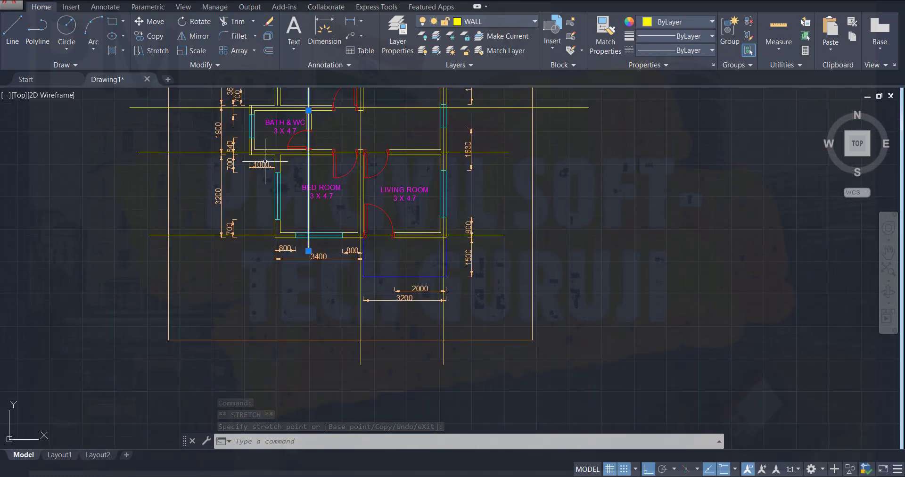
# - Stretch two more left vertical lines and the short wall beside the bath down past the plan
pyautogui.click(279, 99)
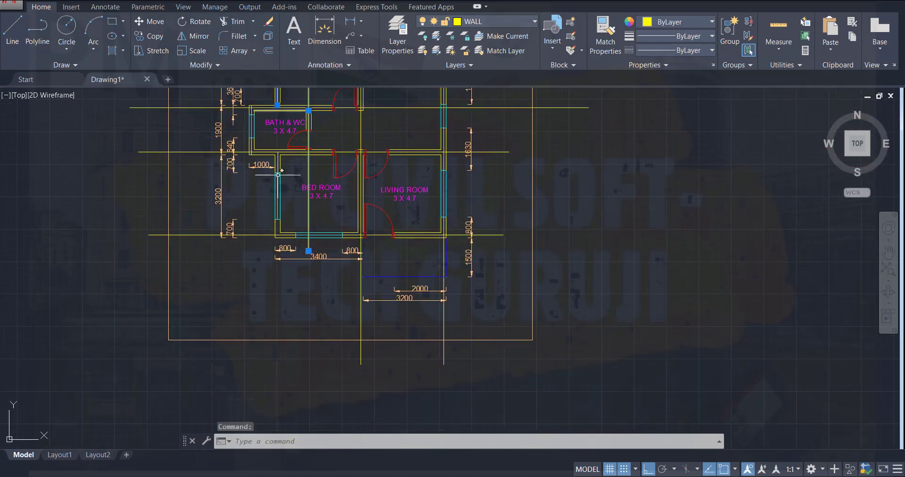
pyautogui.click(277, 105)
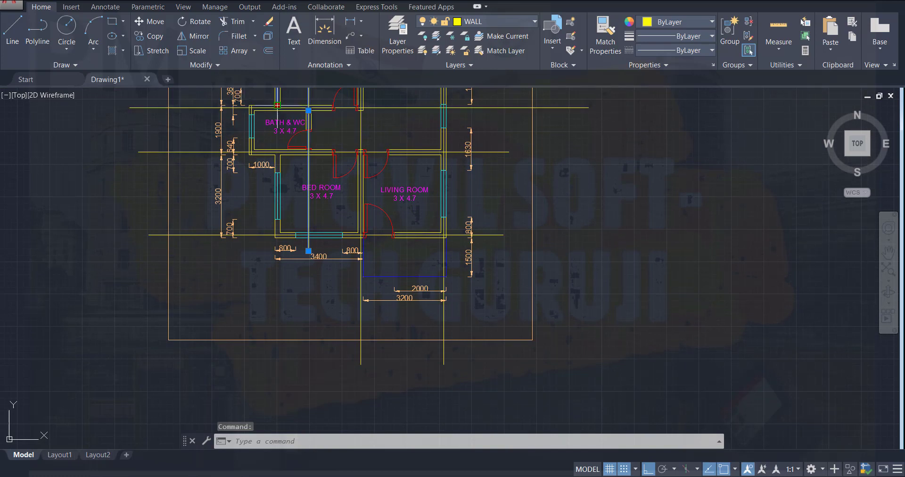
pyautogui.click(282, 362)
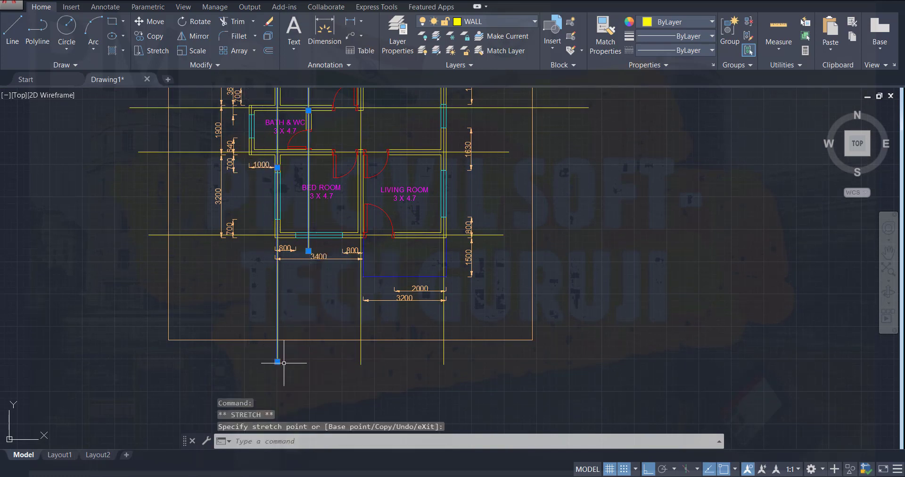
pyautogui.click(308, 251)
pyautogui.click(277, 361)
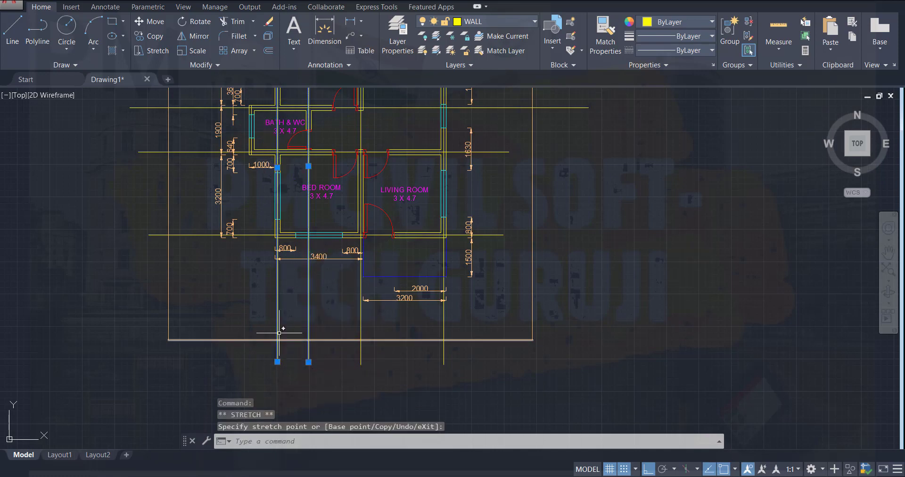
pyautogui.click(251, 136)
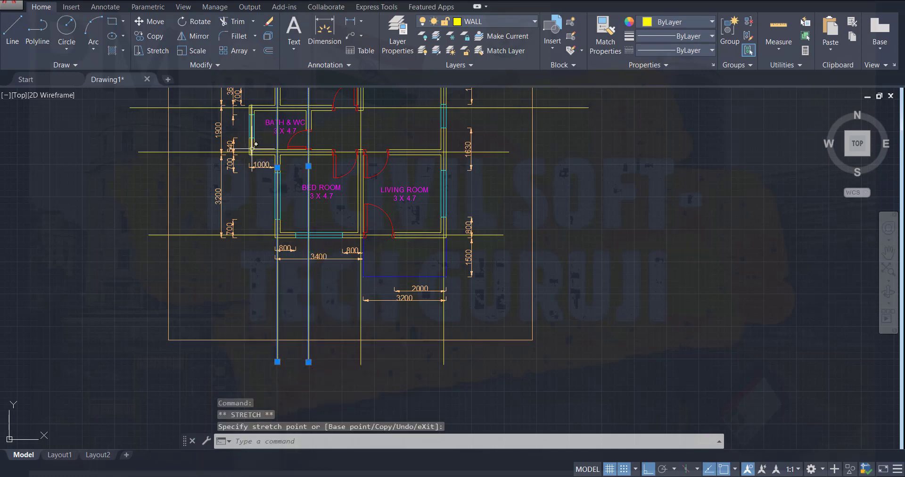
pyautogui.click(251, 156)
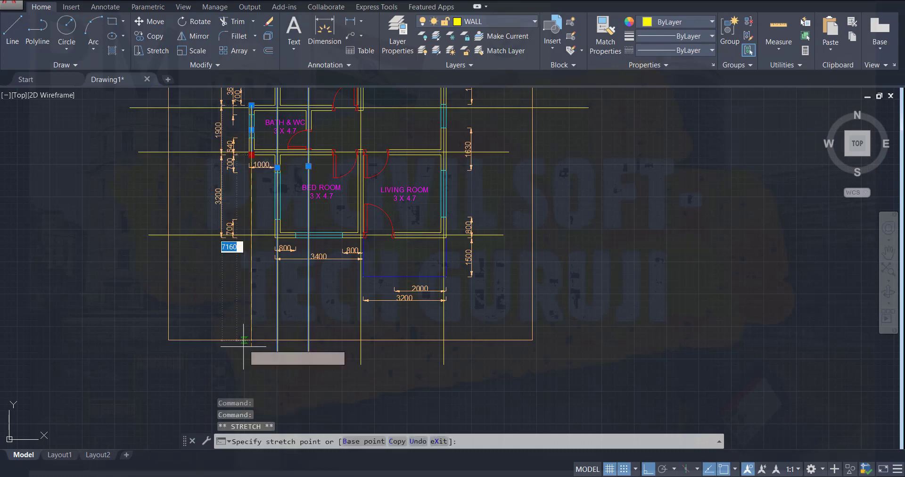
pyautogui.click(244, 367)
# - Stretch the top ends of the three left-side vertical lines up above the plan
pyautogui.scroll(-2, 191, 266)
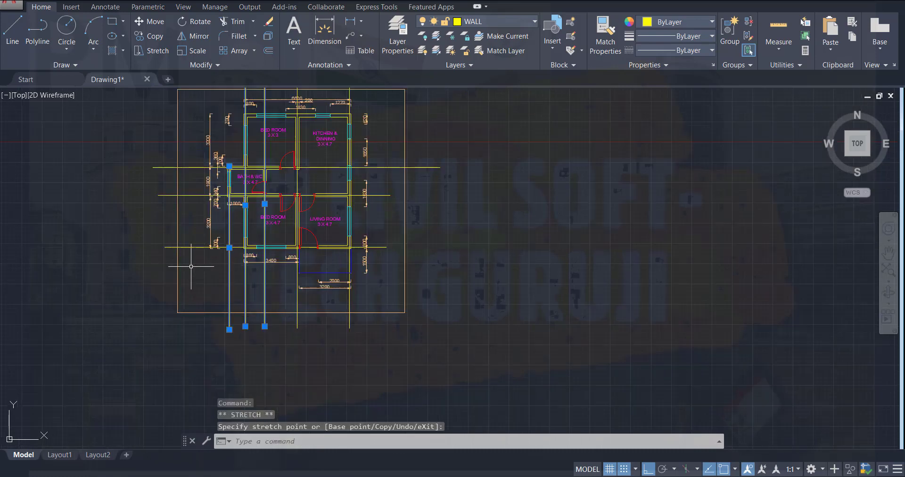
pyautogui.moveTo(115, 224); pyautogui.dragTo(157, 350, button='middle')
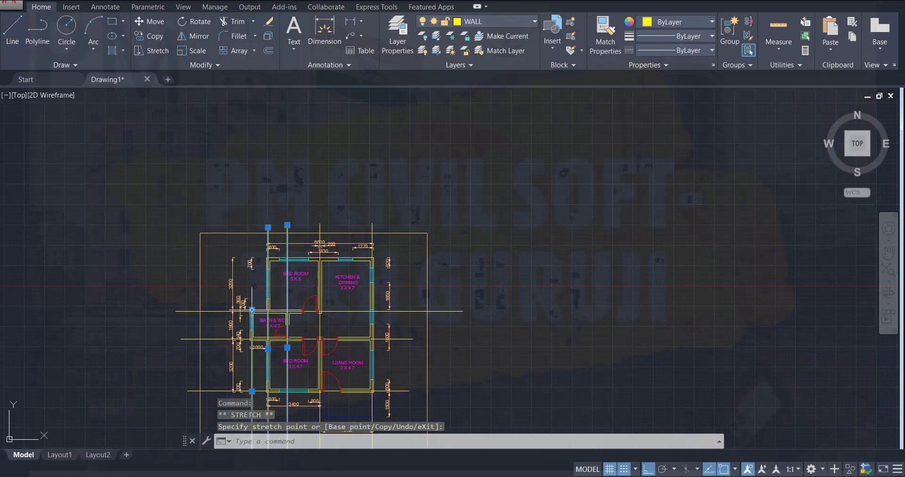
pyautogui.click(251, 309)
pyautogui.click(244, 209)
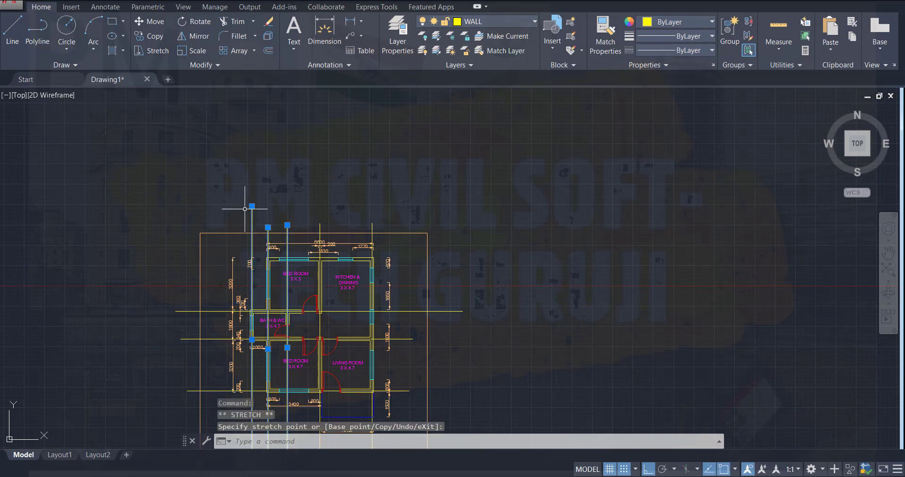
pyautogui.click(268, 227)
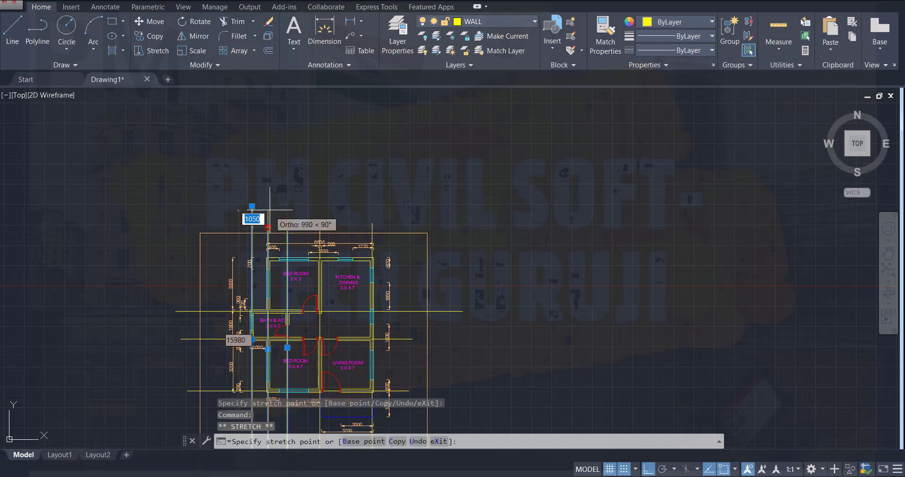
pyautogui.click(268, 210)
pyautogui.click(287, 225)
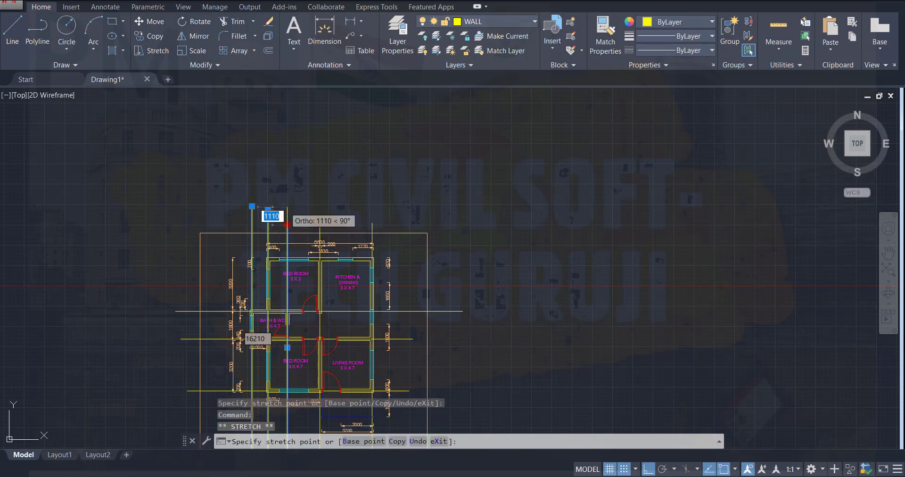
pyautogui.click(287, 207)
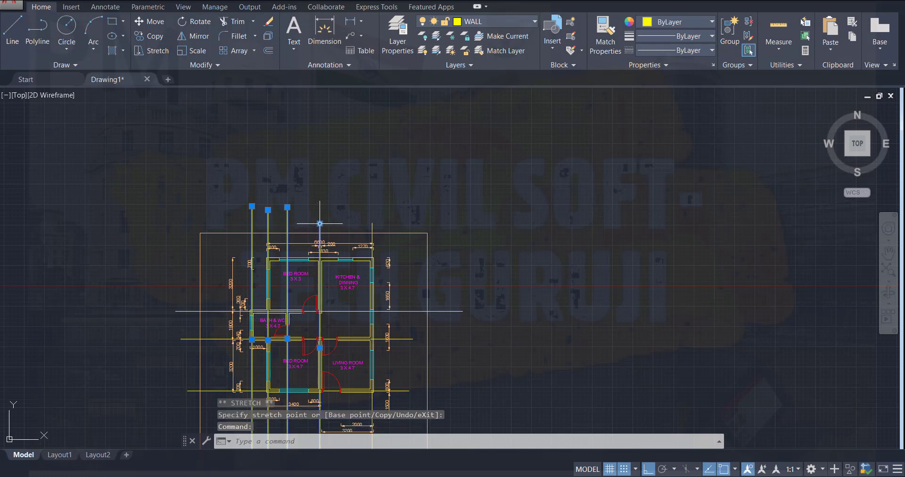
# - Clear the selection and save the drawing
pyautogui.click(321, 225)
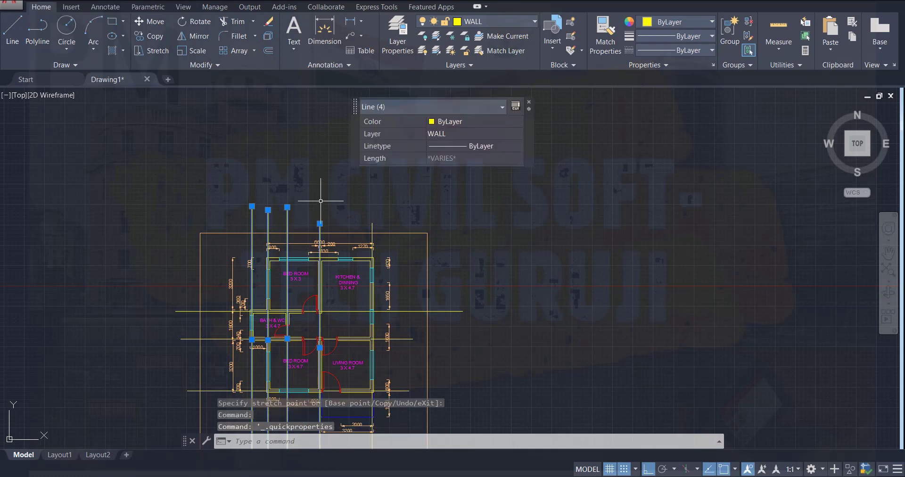
pyautogui.click(259, 163)
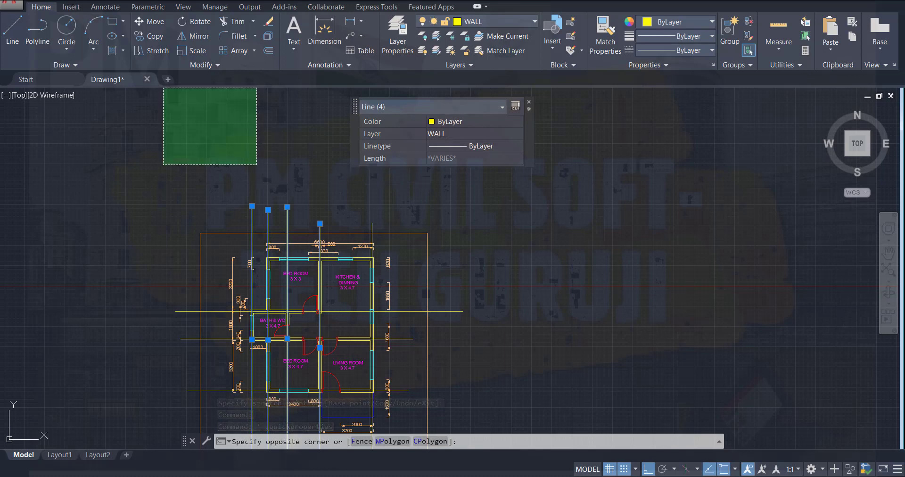
pyautogui.press('Escape')
pyautogui.hotkey('ctrl', 's')
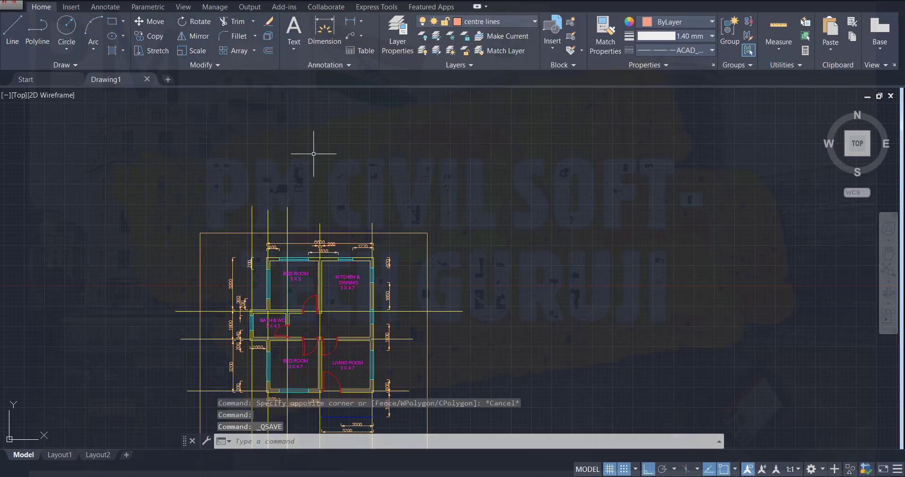
# - Stretch the top ends of the central wall line and the right outer wall line up above the plan
pyautogui.click(320, 228)
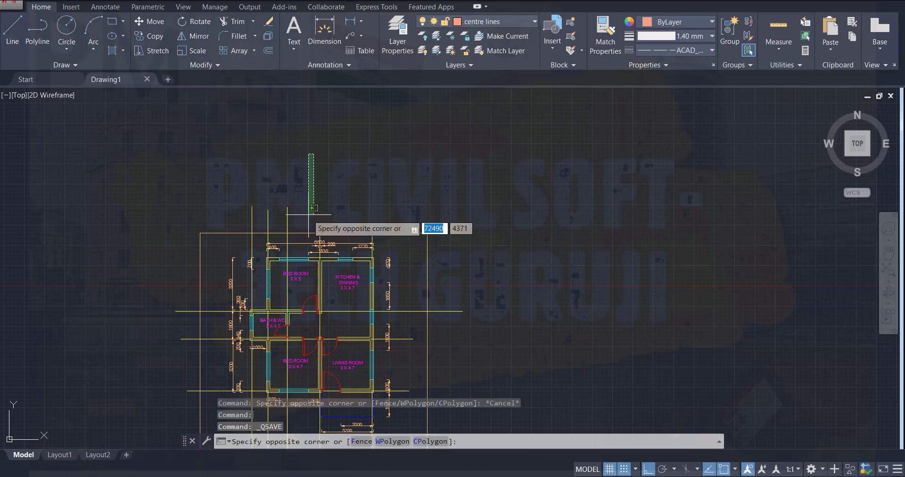
pyautogui.click(319, 236)
pyautogui.click(320, 223)
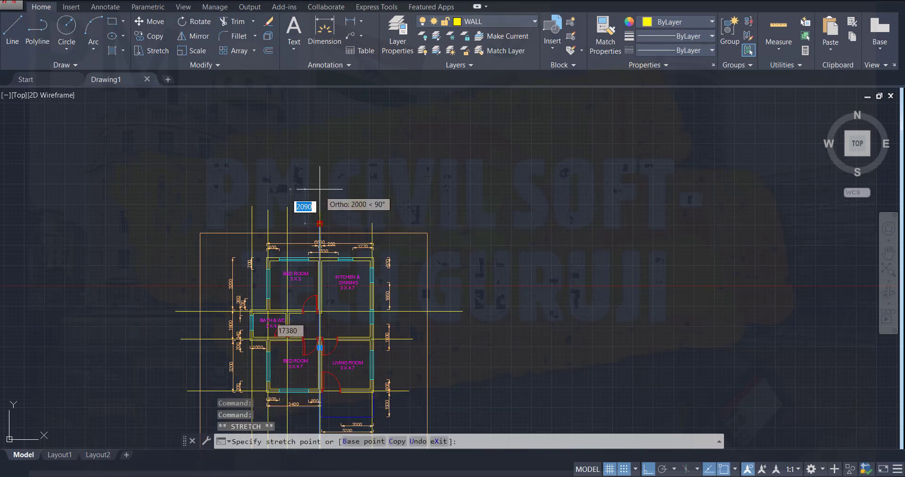
pyautogui.click(320, 188)
pyautogui.click(372, 224)
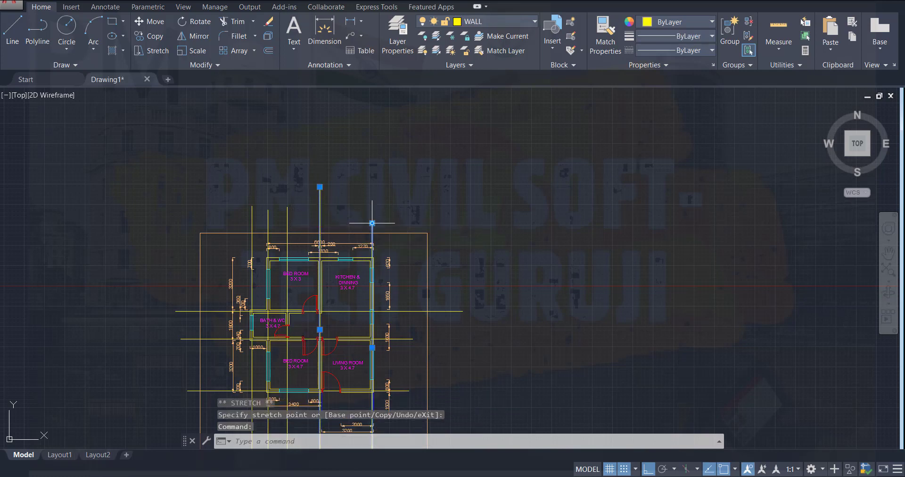
pyautogui.click(372, 222)
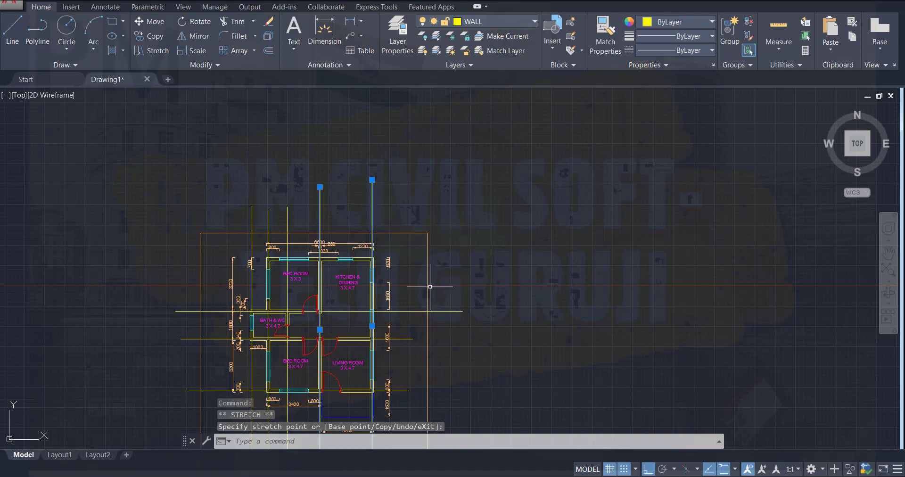
pyautogui.scroll(4, 304, 280)
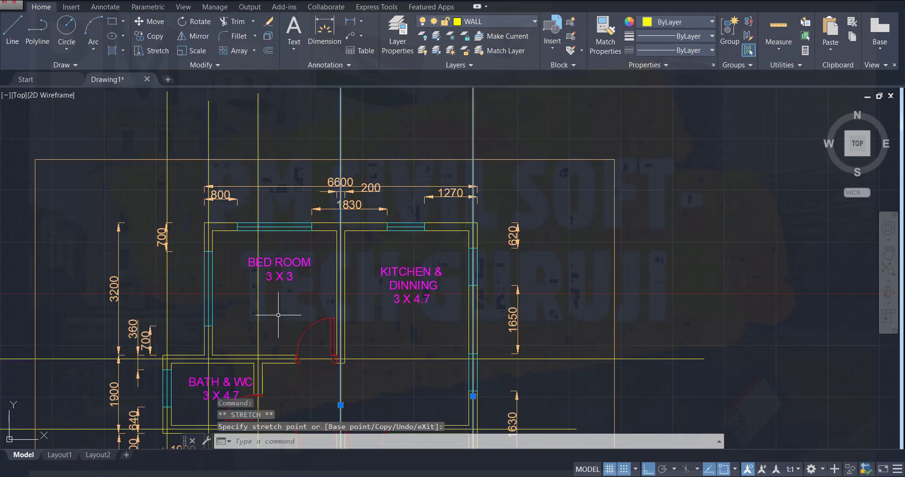
pyautogui.scroll(-2, 264, 321)
pyautogui.moveTo(276, 315); pyautogui.dragTo(252, 157, button='middle')
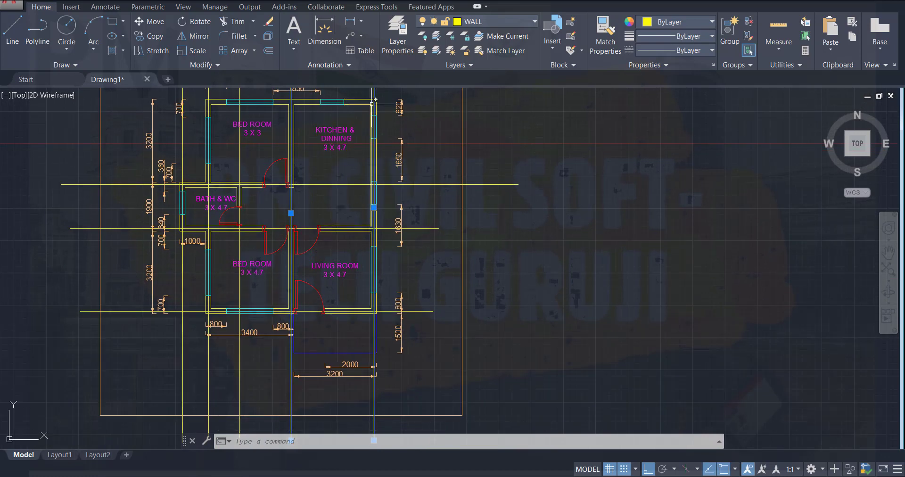
pyautogui.moveTo(560, 142); pyautogui.dragTo(600, 254, button='middle')
# - Offset the top wall line by 100 near the kitchen and dining room
pyautogui.scroll(4, 81, 196)
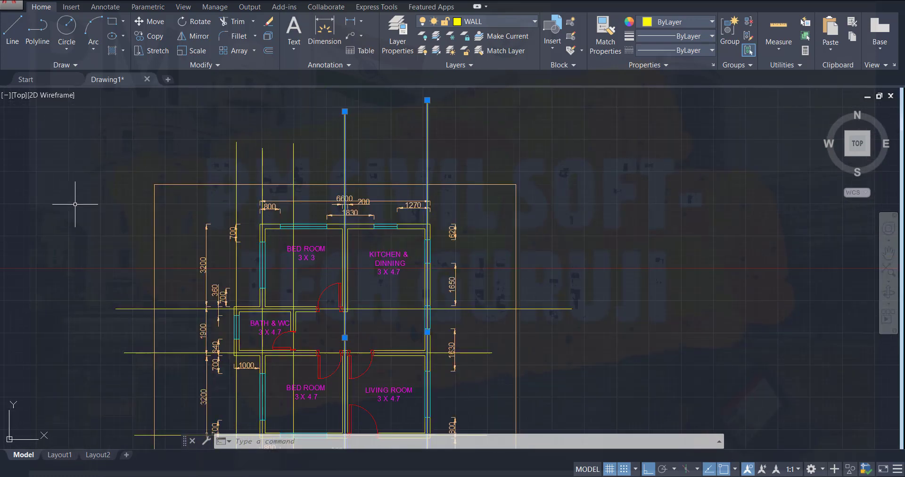
pyautogui.moveTo(788, 259); pyautogui.dragTo(367, 195, button='middle')
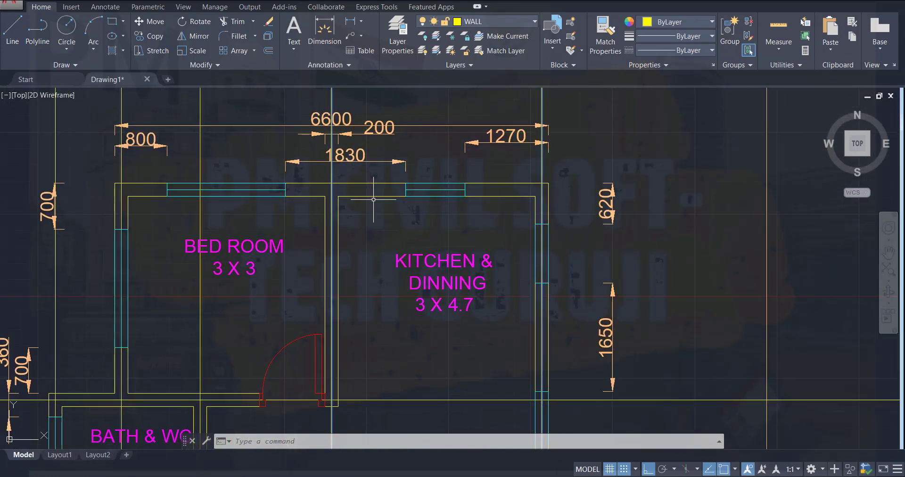
pyautogui.scroll(-2, 378, 203)
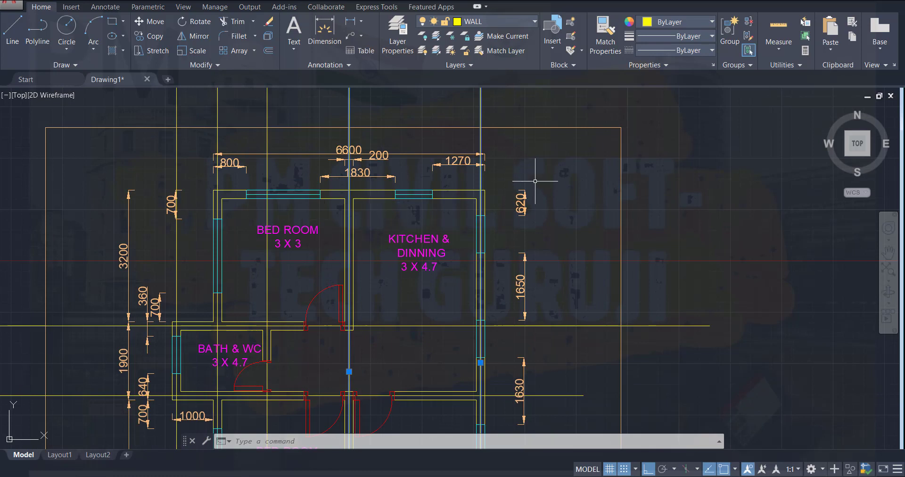
pyautogui.press('Return')
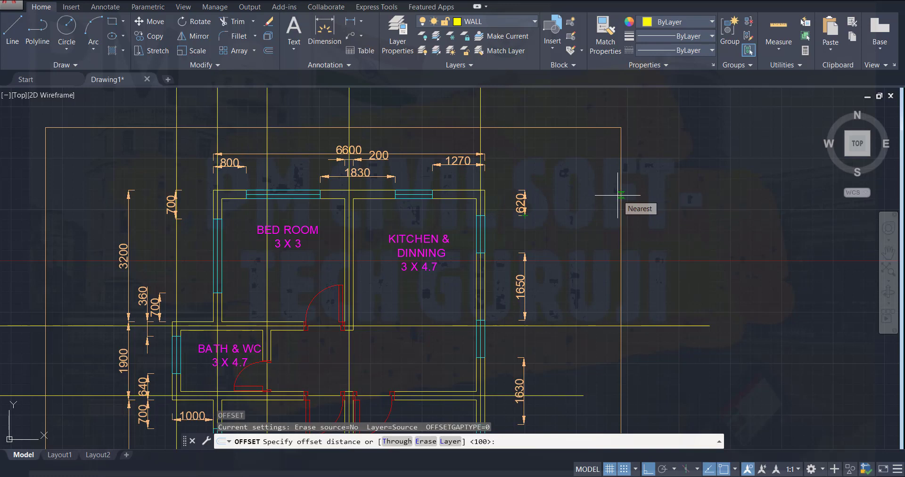
pyautogui.press('Return')
pyautogui.click(462, 190)
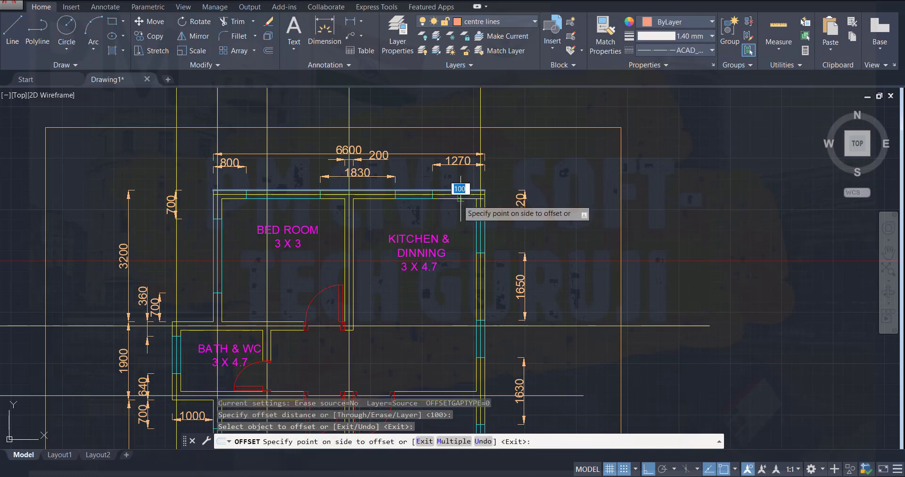
pyautogui.click(485, 200)
pyautogui.press('Escape')
pyautogui.press('Escape')
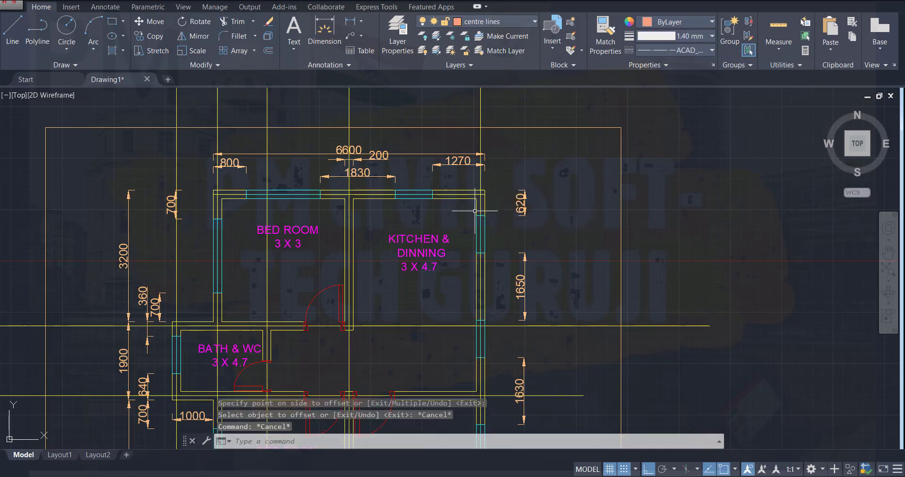
# - Stretch the top grid line's right and left ends out well past both sides of the plan
pyautogui.click(465, 194)
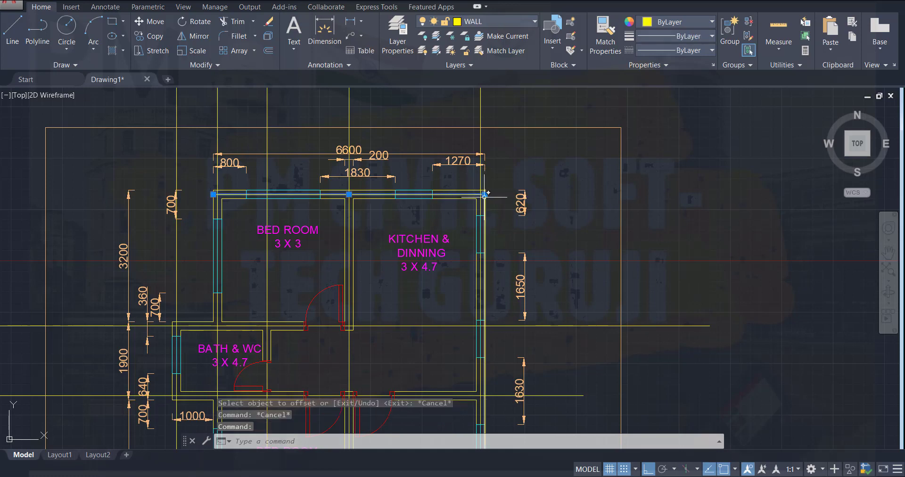
pyautogui.click(485, 193)
pyautogui.click(662, 193)
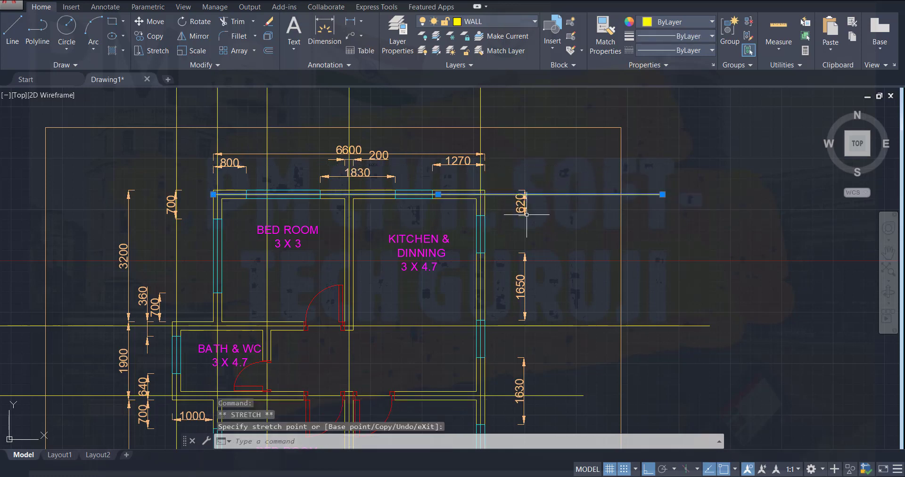
pyautogui.click(213, 194)
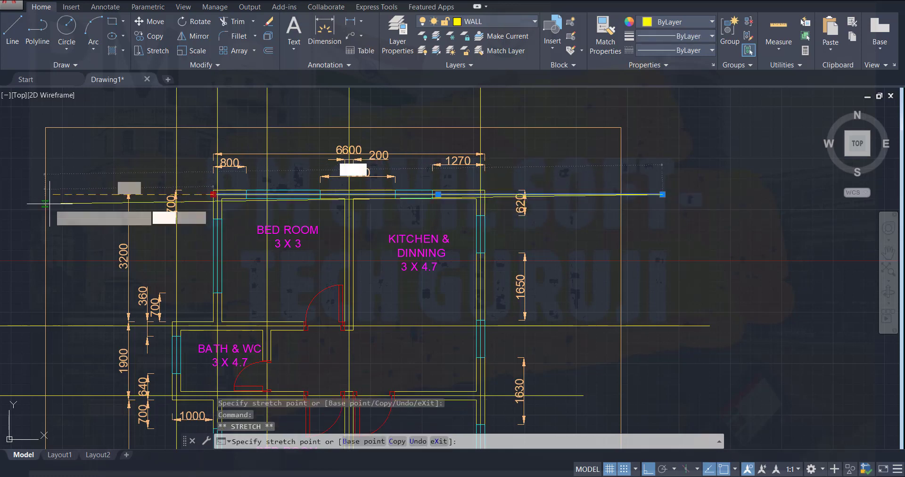
pyautogui.click(31, 187)
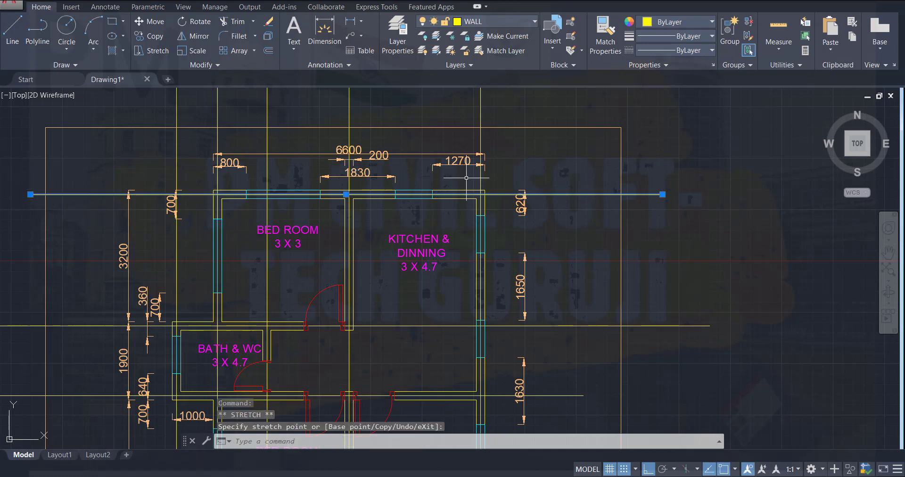
pyautogui.click(707, 162)
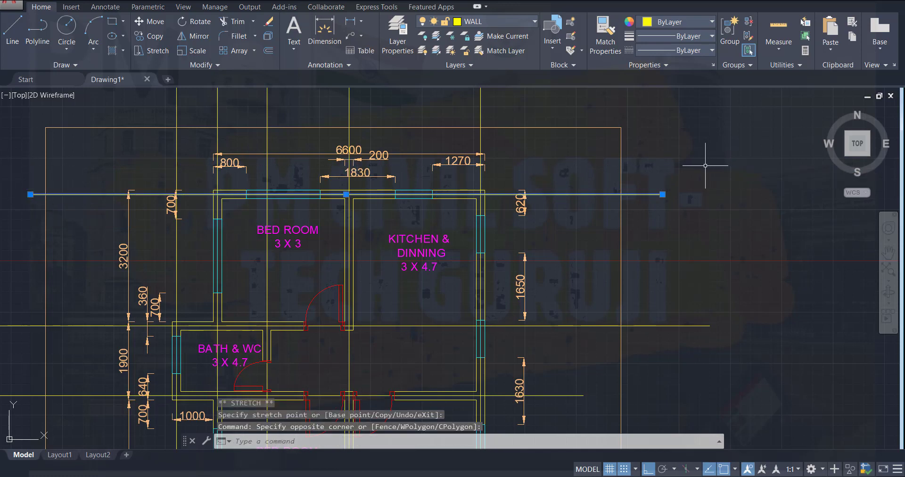
pyautogui.press('Escape')
pyautogui.press('Escape')
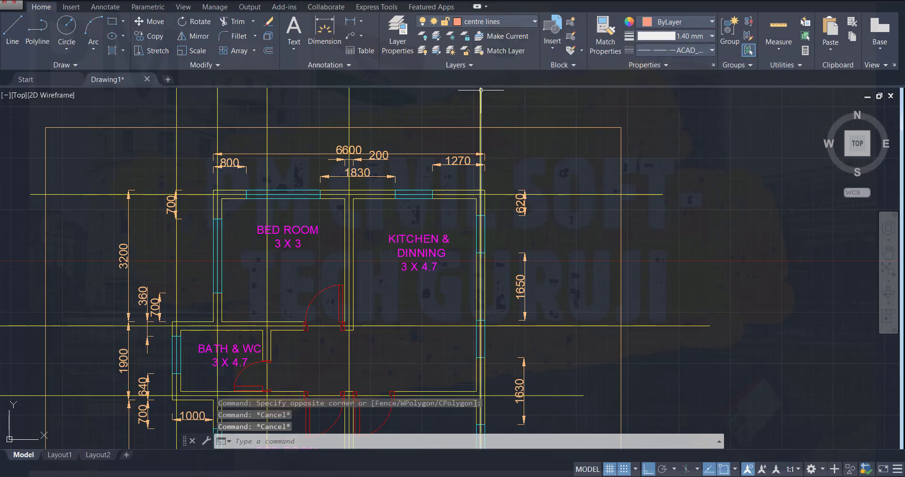
# - Set a vertical grid line's linetype to ACAD_ISO04W100
pyautogui.click(481, 105)
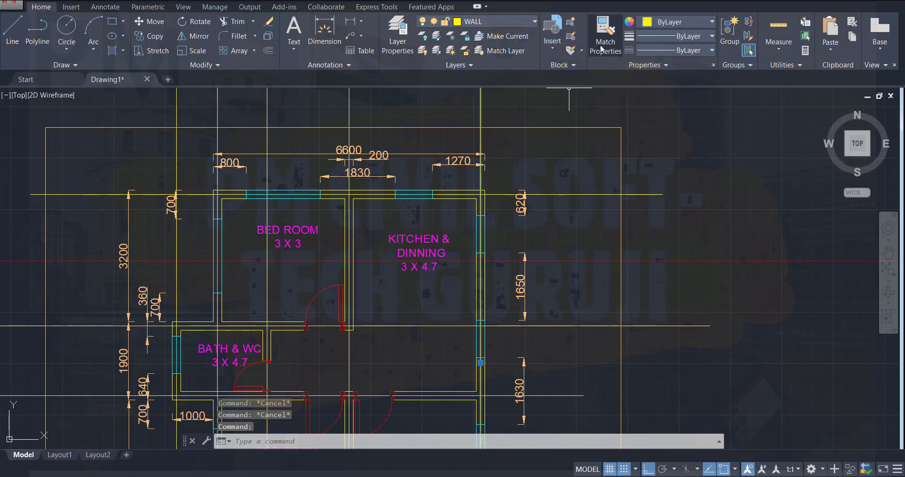
pyautogui.click(703, 50)
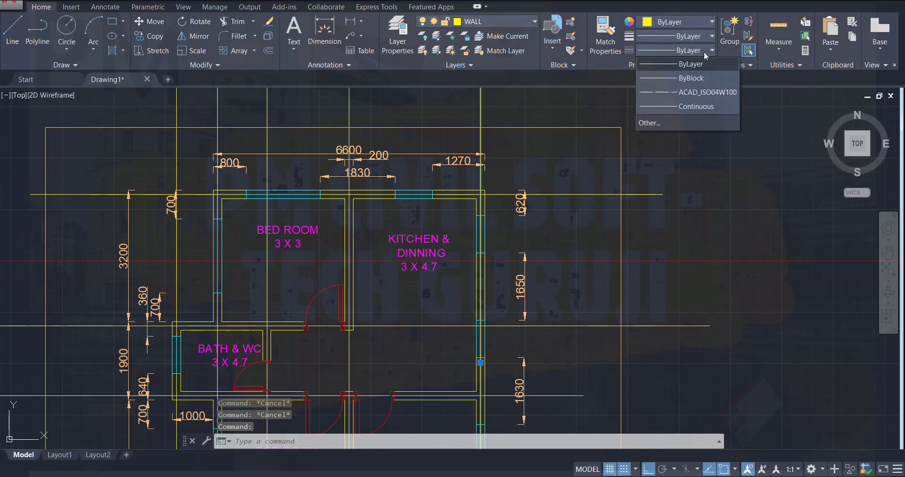
pyautogui.click(714, 92)
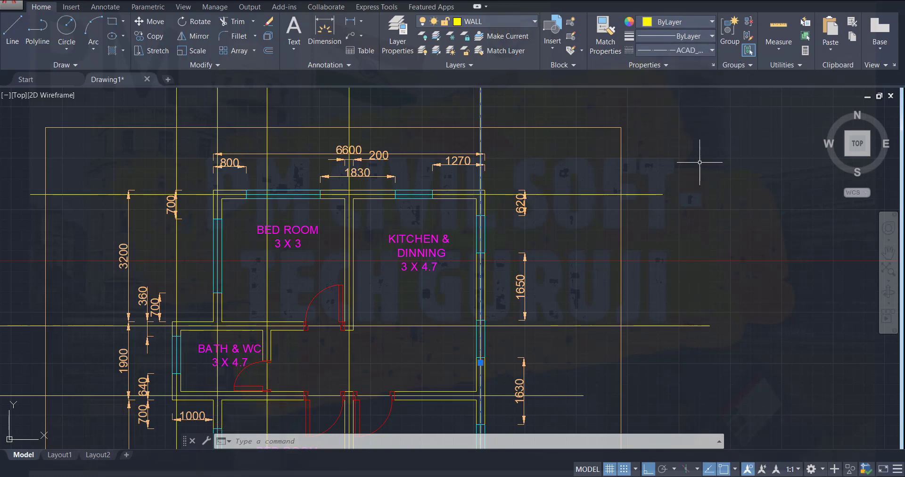
# - Match the dashed linetype onto the top, middle, lower and left grid lines
pyautogui.click(605, 32)
pyautogui.click(644, 193)
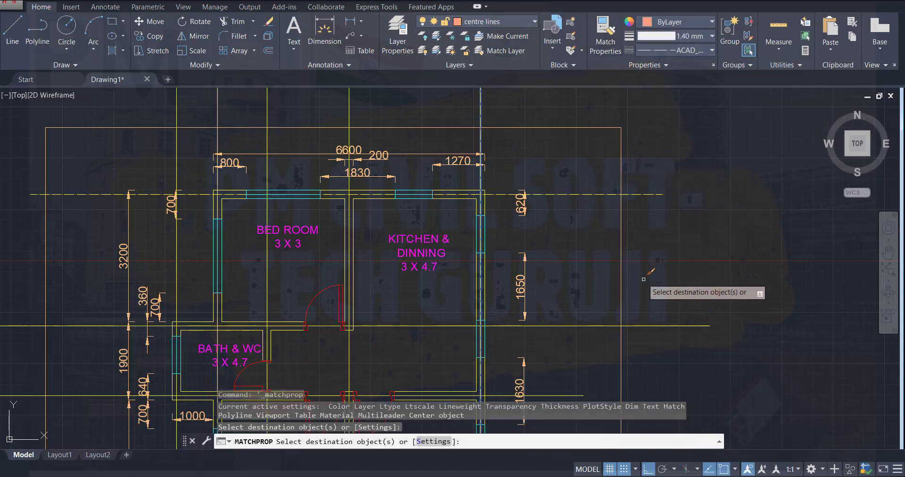
pyautogui.click(655, 326)
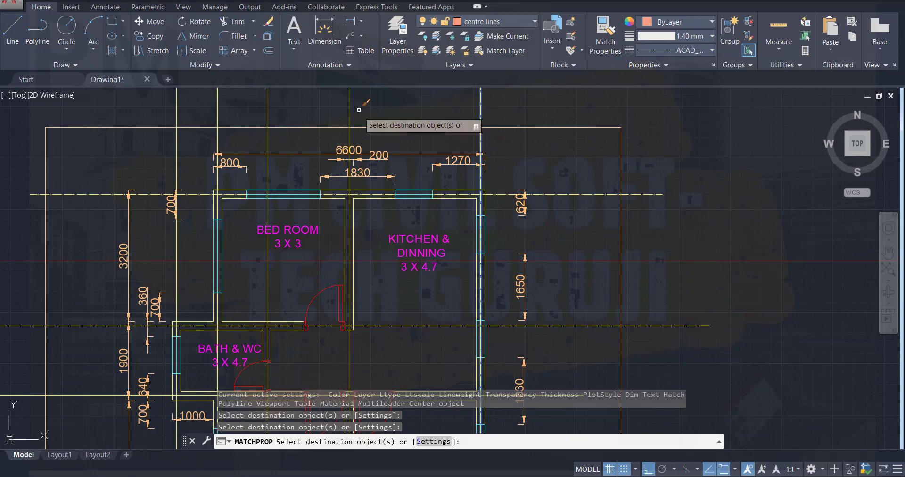
pyautogui.click(381, 104)
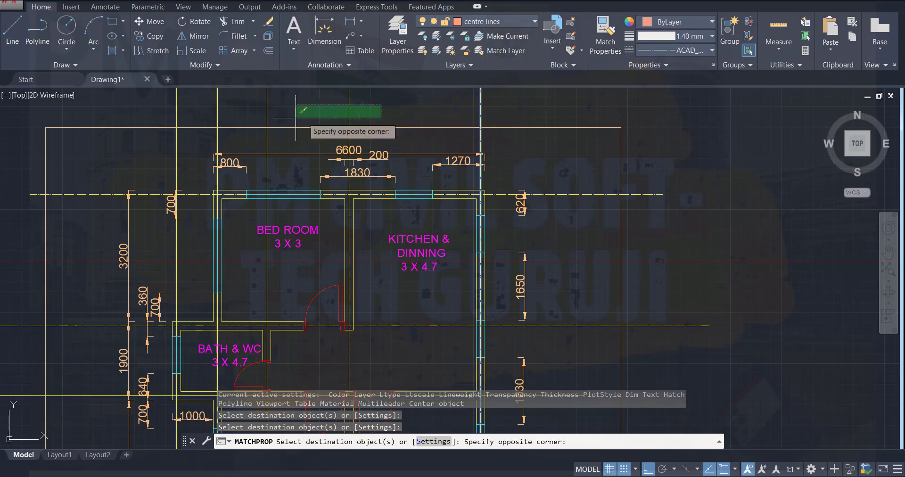
pyautogui.click(136, 112)
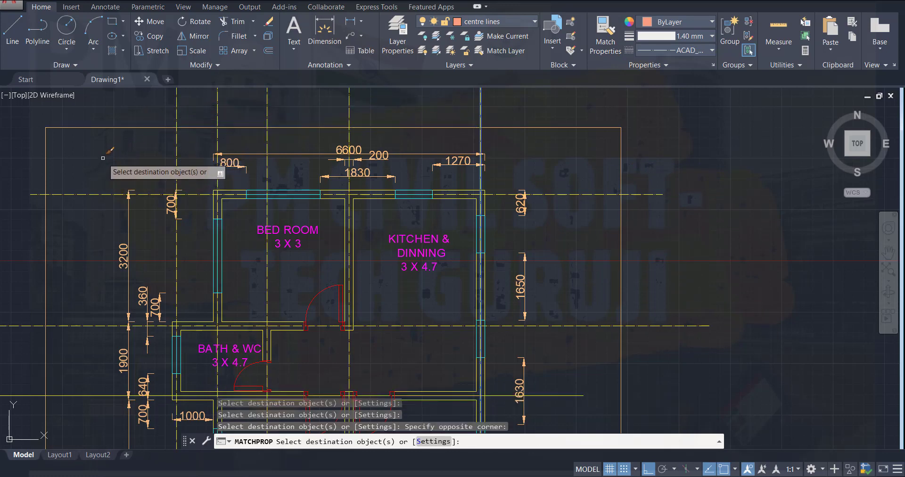
pyautogui.scroll(-2, 103, 158)
pyautogui.moveTo(103, 158); pyautogui.dragTo(176, 118, button='middle')
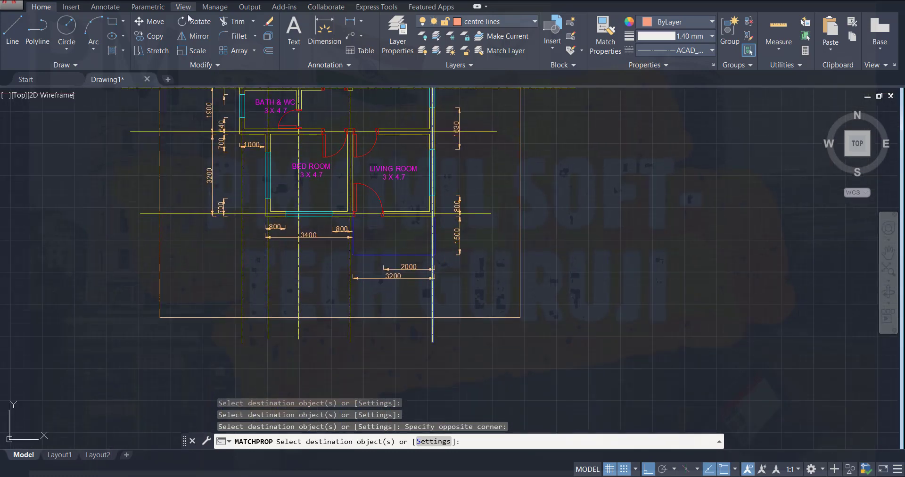
pyautogui.click(176, 117)
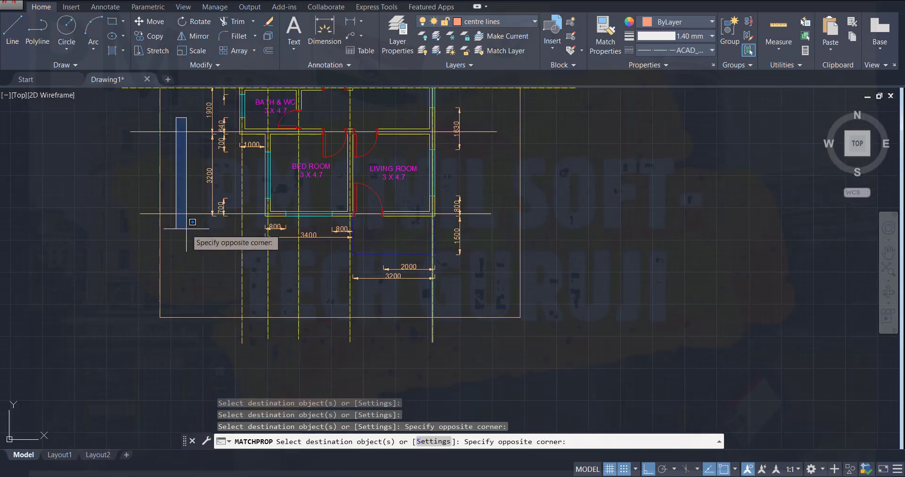
pyautogui.click(200, 228)
pyautogui.click(205, 230)
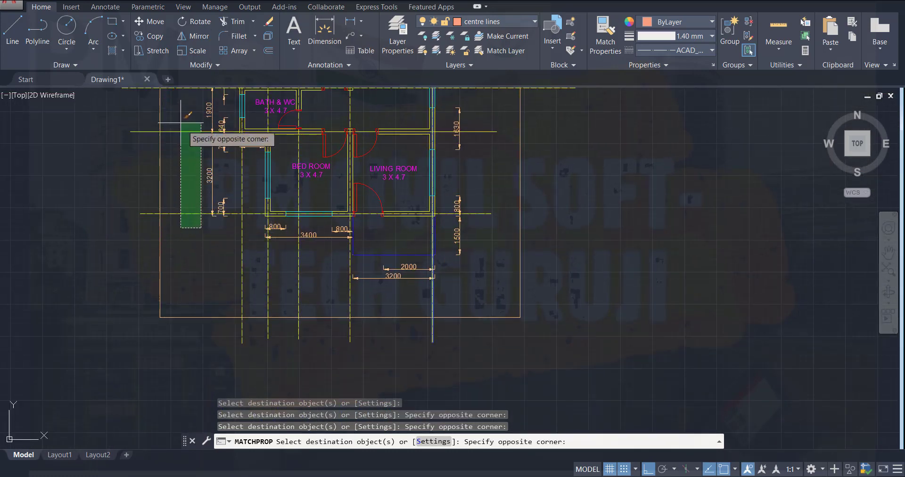
pyautogui.click(154, 91)
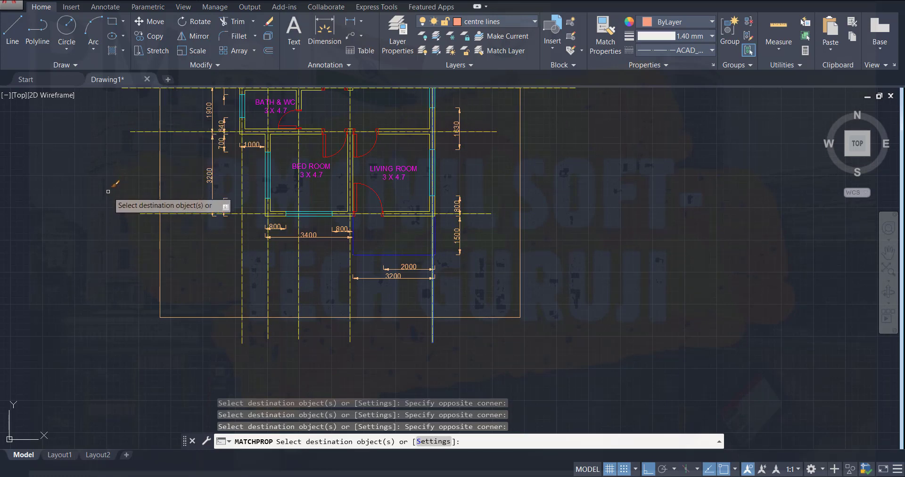
# - End Match Properties and recentre the floor plan in view
pyautogui.press('Escape')
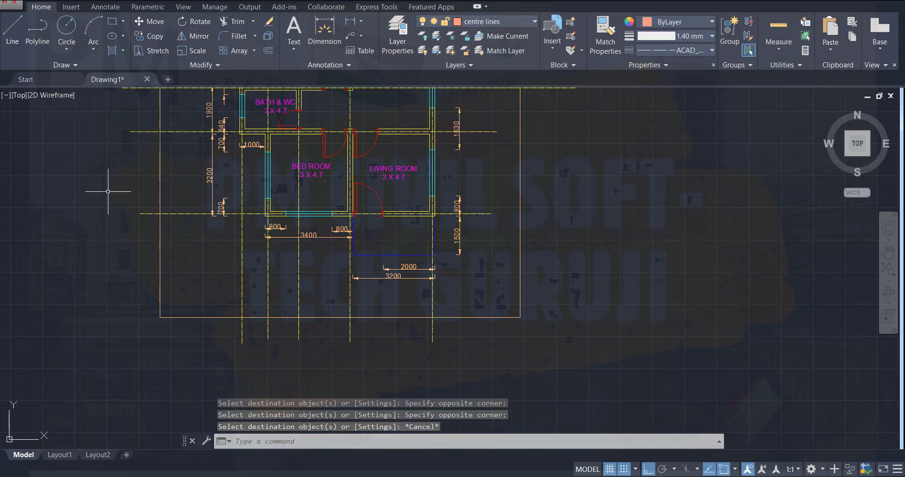
pyautogui.press('Escape')
pyautogui.scroll(-3, 655, 186)
pyautogui.moveTo(663, 190)
pyautogui.mouseDown(button='middle')
pyautogui.moveTo(593, 268)
pyautogui.moveTo(592, 258)
pyautogui.moveTo(619, 265)
pyautogui.mouseUp(button='middle')
pyautogui.scroll(2, 467, 254)
pyautogui.scroll(2, 593, 260)
pyautogui.scroll(-2, 596, 256)
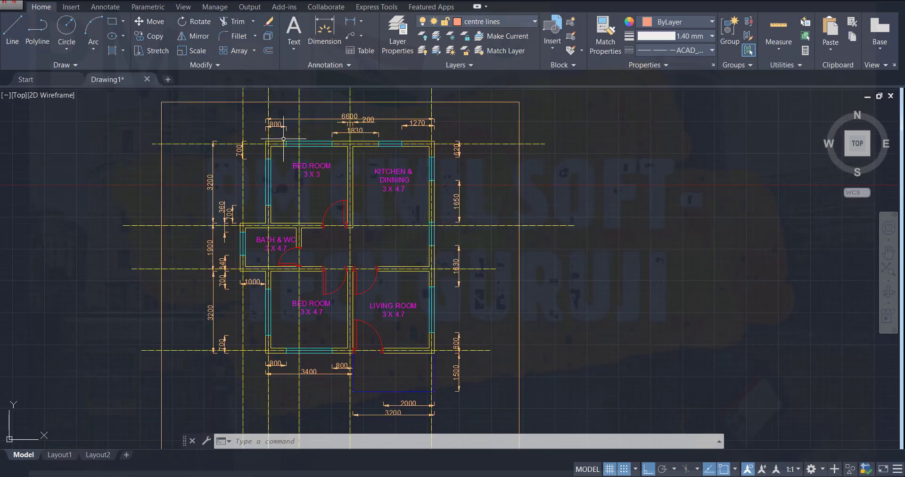
pyautogui.scroll(2, 367, 145)
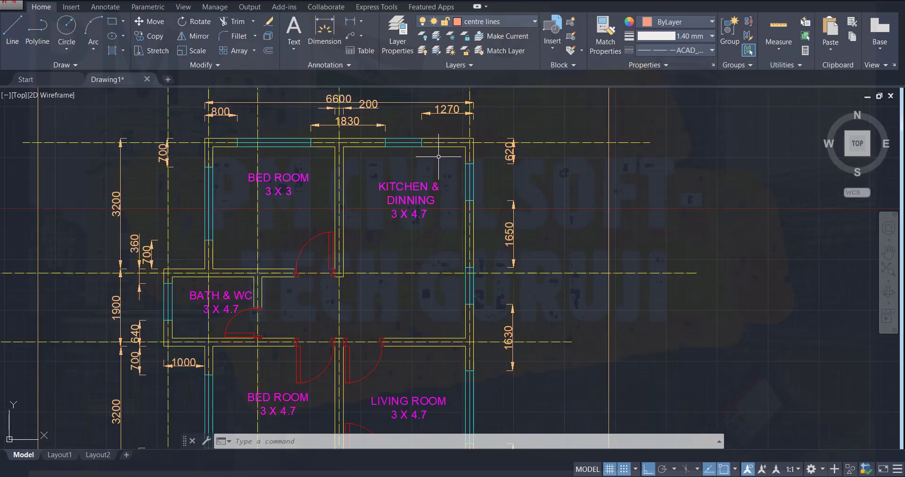
# - Switch the current layer to COLUMN and save the drawing
pyautogui.click(525, 20)
pyautogui.click(493, 78)
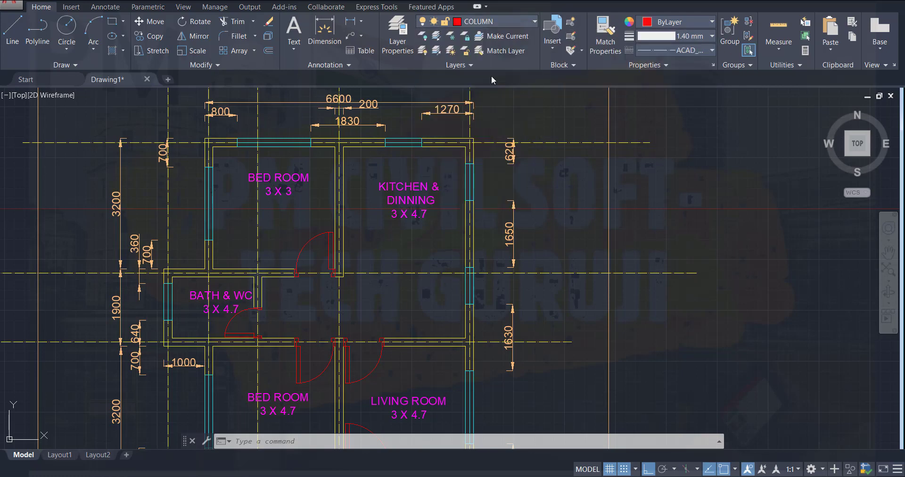
pyautogui.click(694, 164)
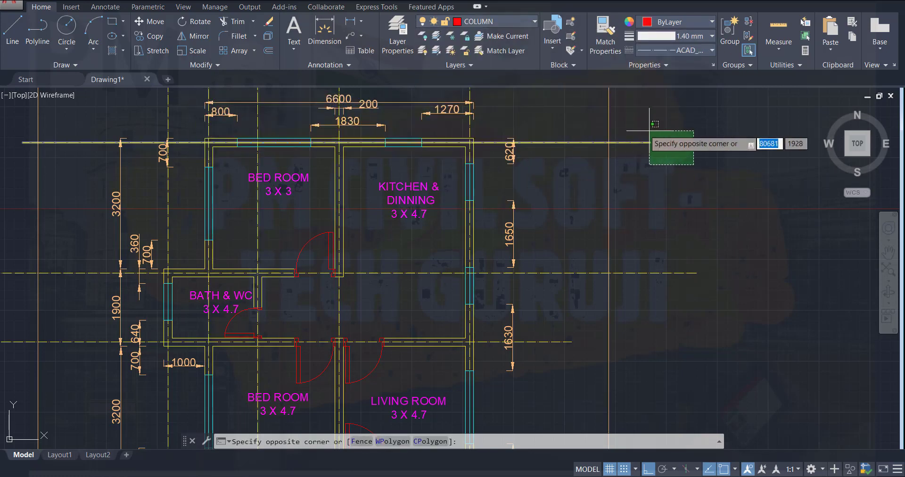
pyautogui.click(698, 141)
pyautogui.press('Escape')
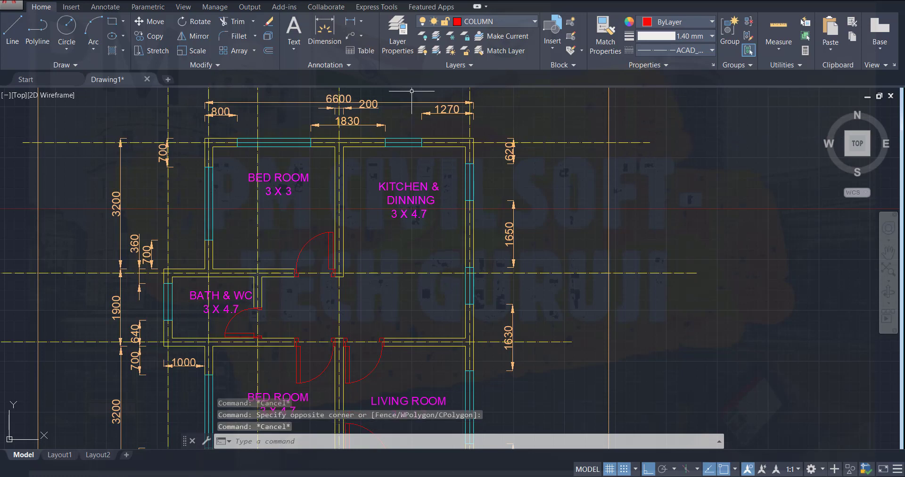
pyautogui.hotkey('ctrl', 's')
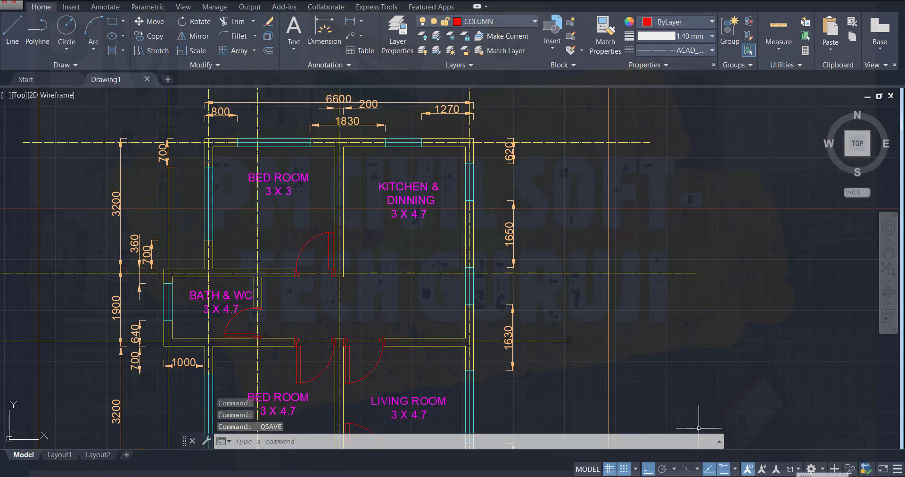
# - Draw a 200 by 200 square column outline as a polyline, closing it at its starting corner
pyautogui.click(41, 37)
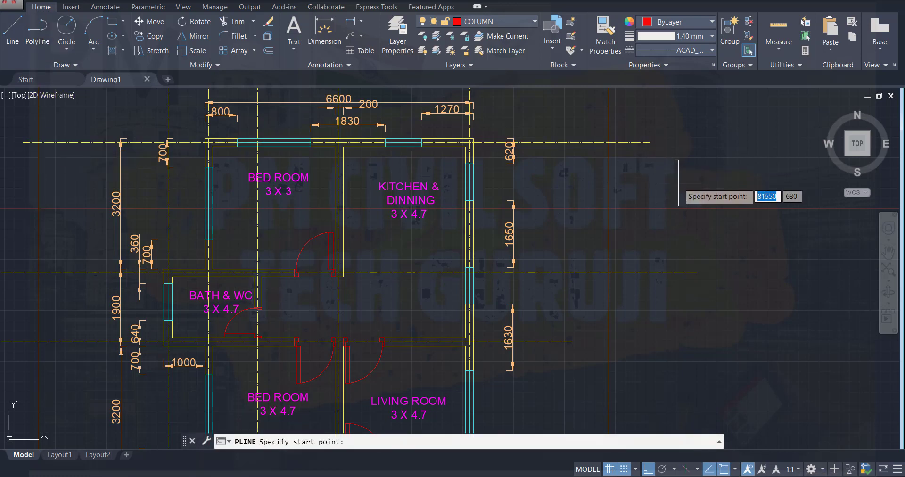
pyautogui.click(667, 156)
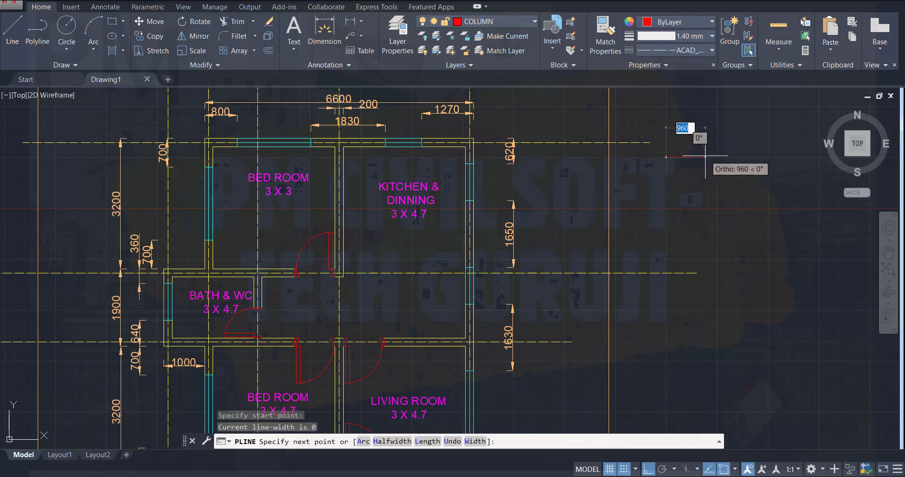
pyautogui.write('2')
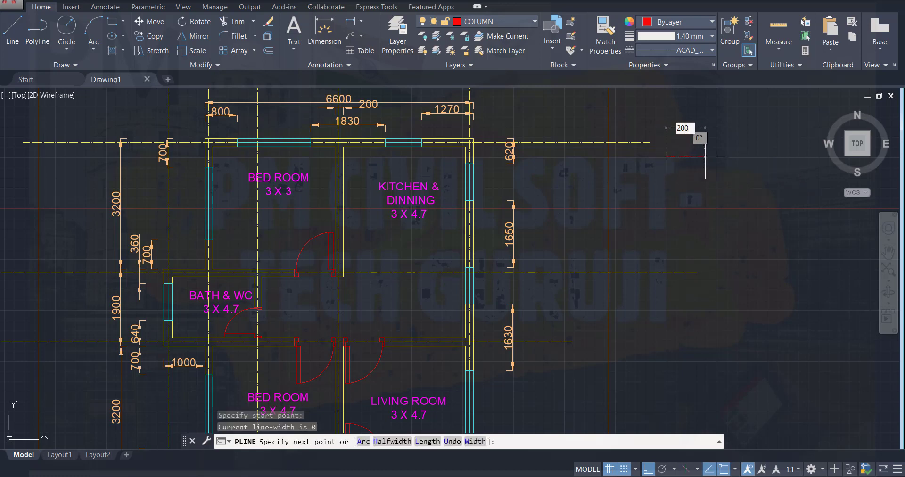
pyautogui.write('00')
pyautogui.press('Return')
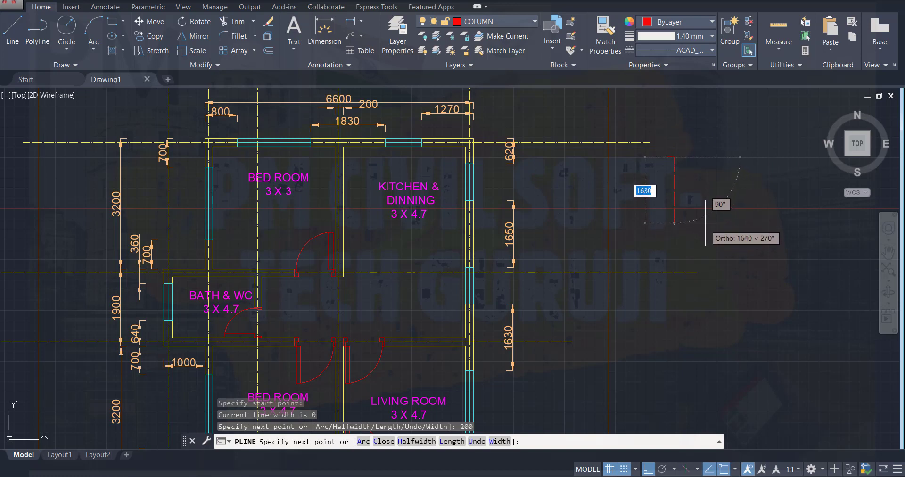
pyautogui.write('00')
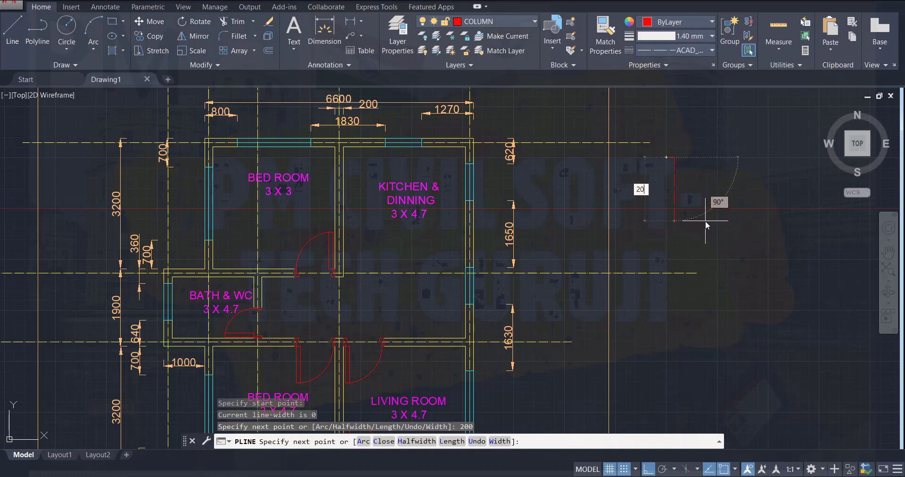
pyautogui.press('Return')
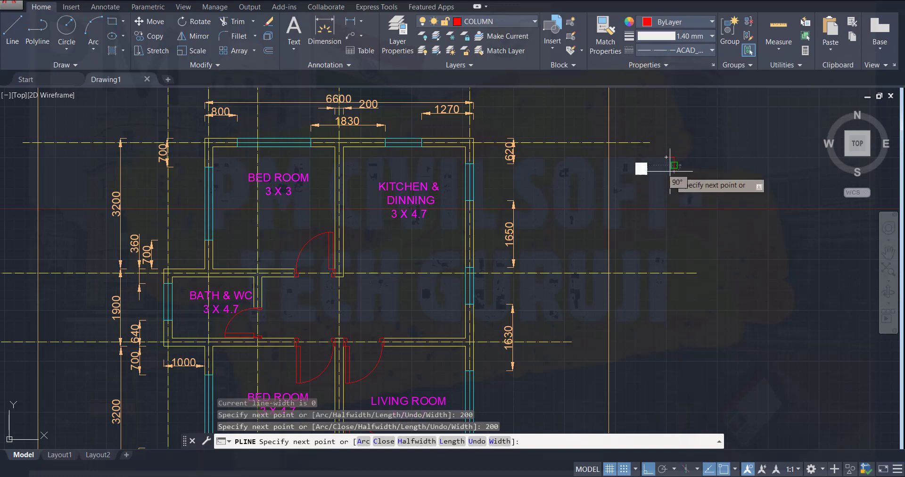
pyautogui.write('200')
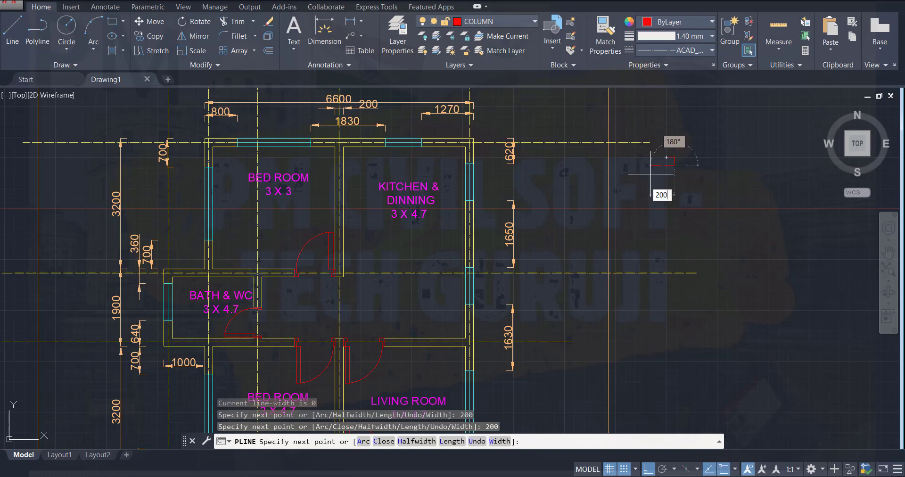
pyautogui.press('Return')
pyautogui.scroll(3, 660, 178)
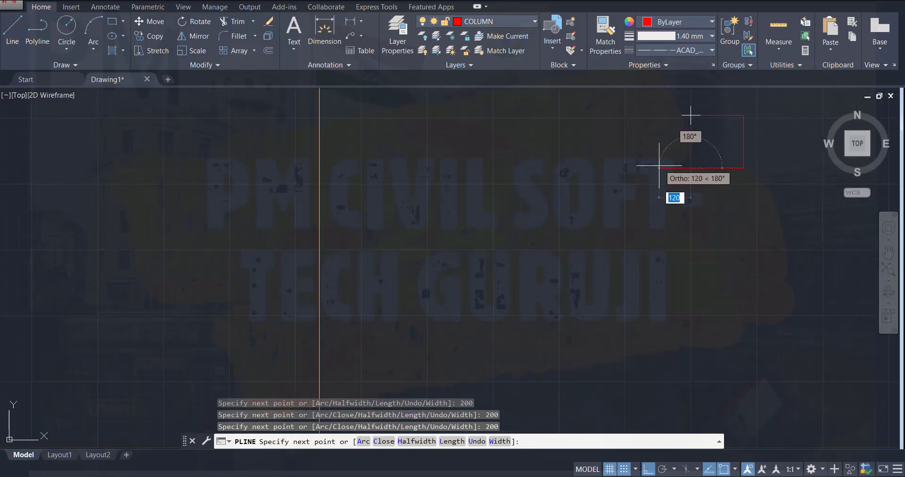
pyautogui.click(691, 115)
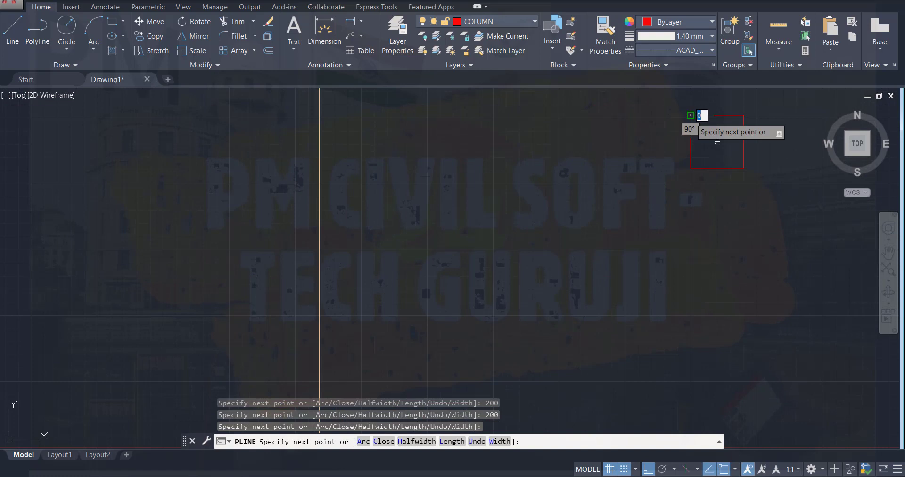
pyautogui.press('Escape')
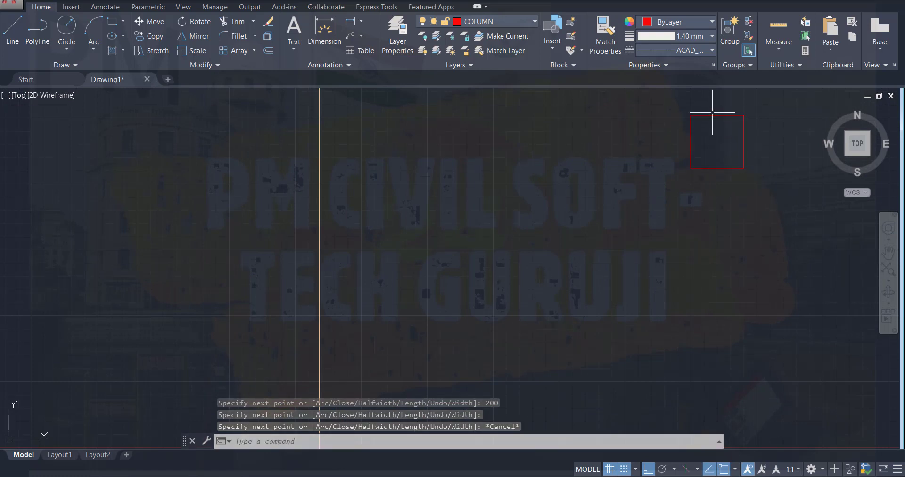
# - Set the red square column's linetype to ByLayer
pyautogui.click(713, 115)
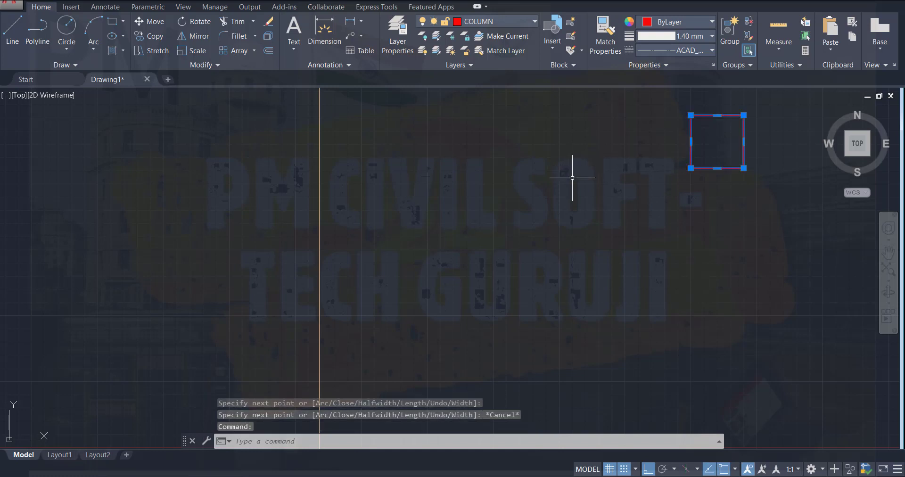
pyautogui.scroll(-2, 635, 167)
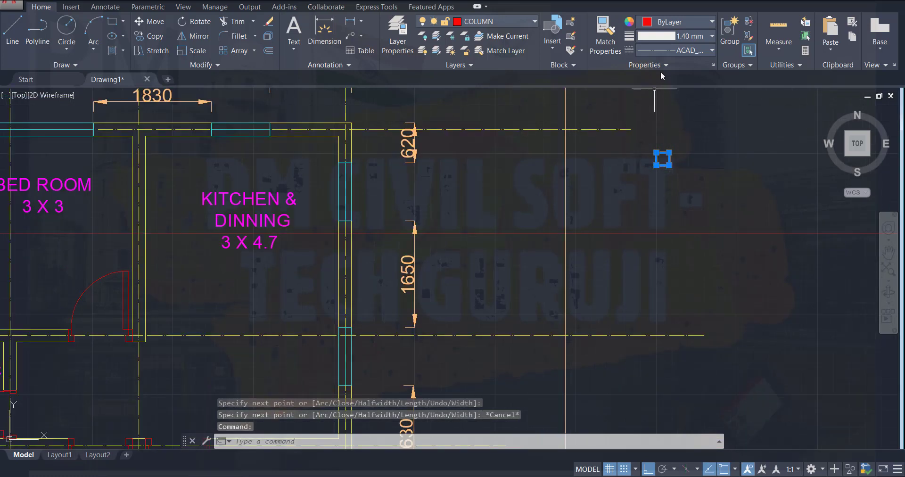
pyautogui.click(700, 50)
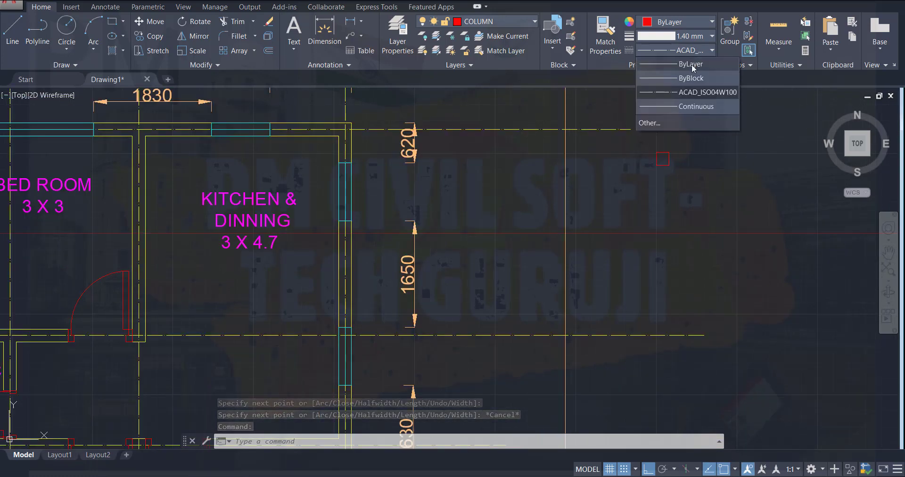
pyautogui.click(692, 65)
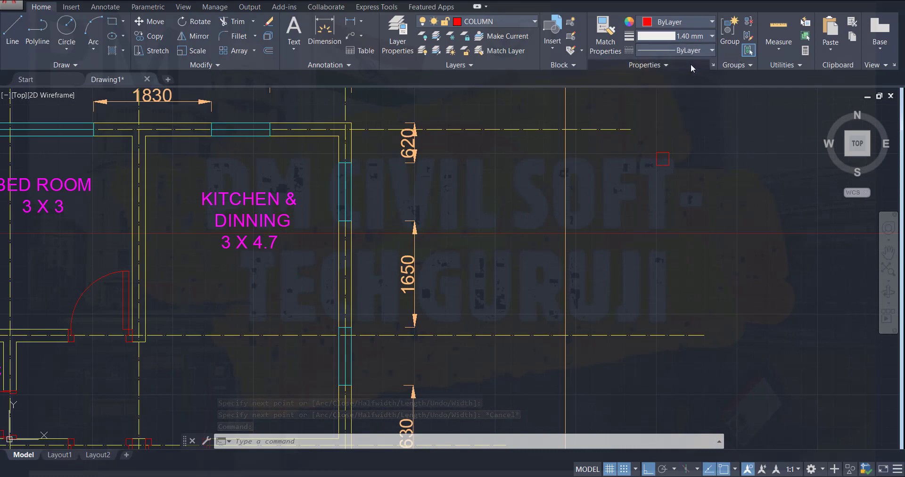
# - Clear the selection, save the drawing, and reselect the red square with a window
pyautogui.click(733, 210)
pyautogui.click(733, 210)
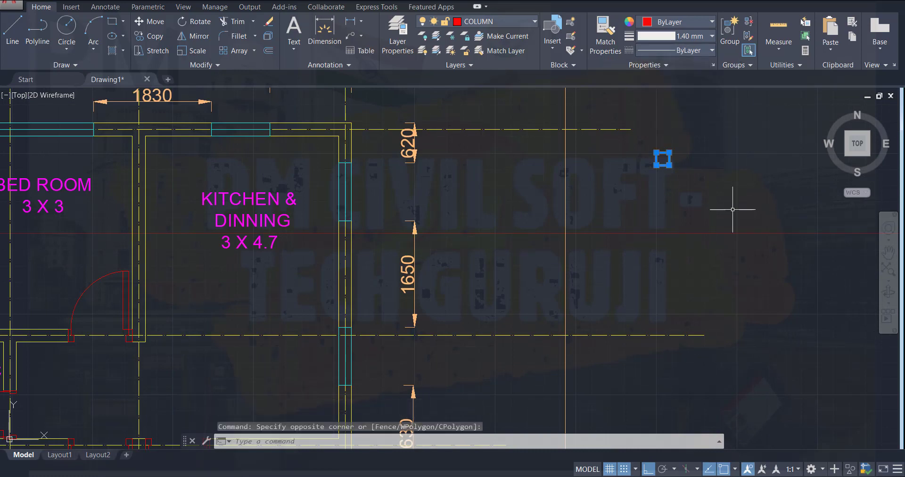
pyautogui.press('Escape')
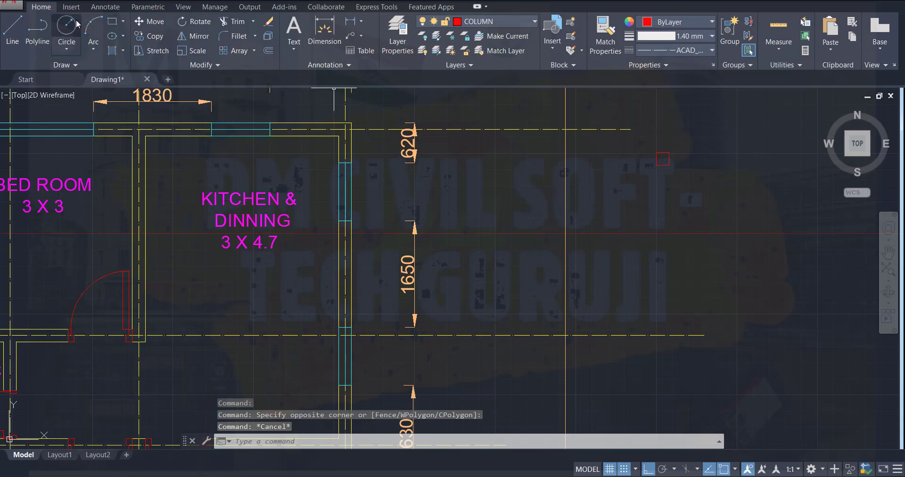
pyautogui.hotkey('ctrl', 's')
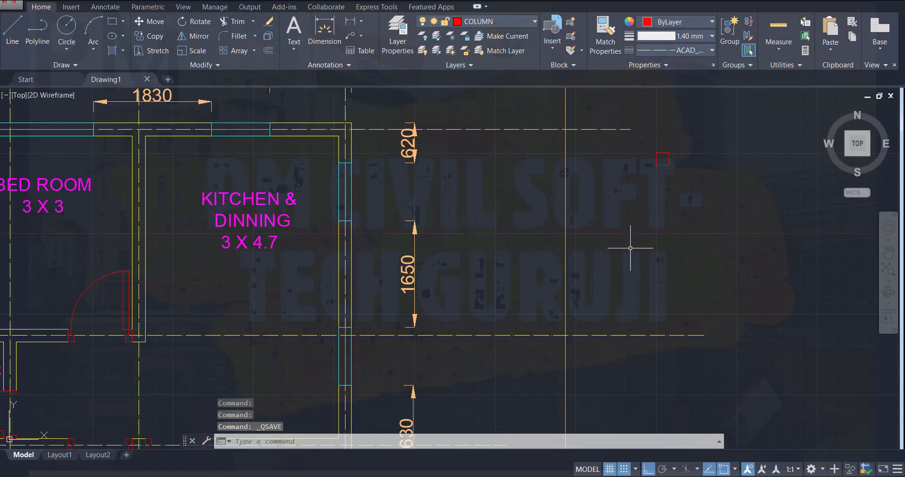
pyautogui.click(640, 139)
pyautogui.click(695, 214)
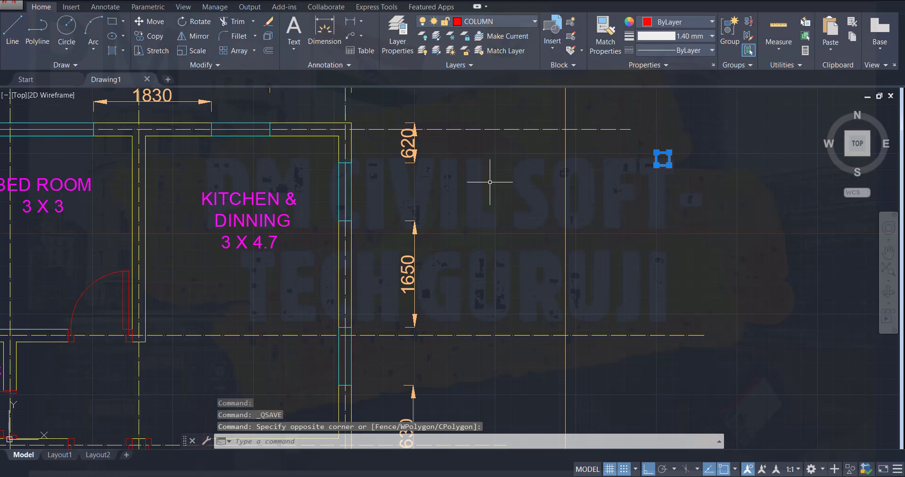
# - Copy the red column from its centre, with Ortho off, onto the three top-wall grid intersections
pyautogui.click(152, 36)
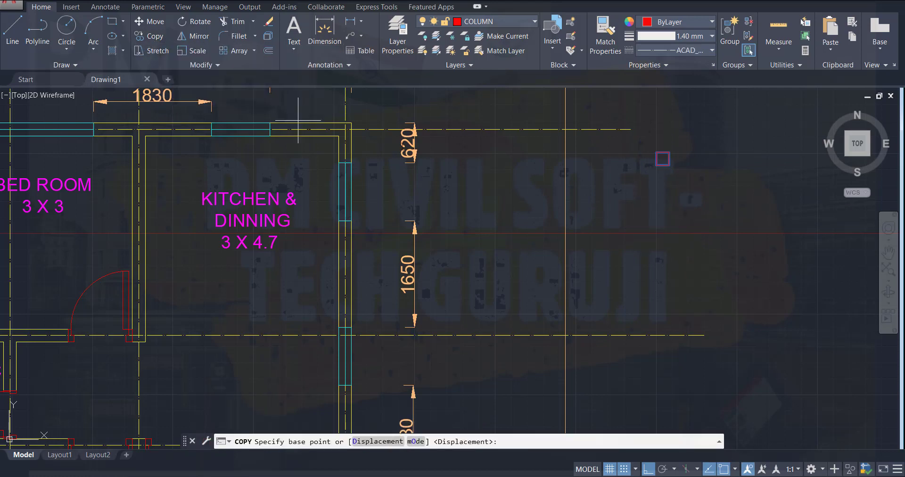
pyautogui.click(663, 159)
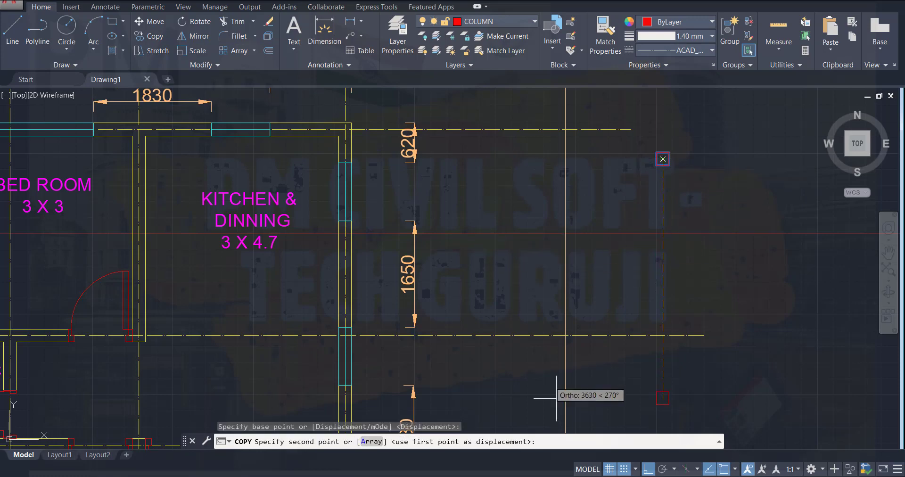
pyautogui.click(648, 469)
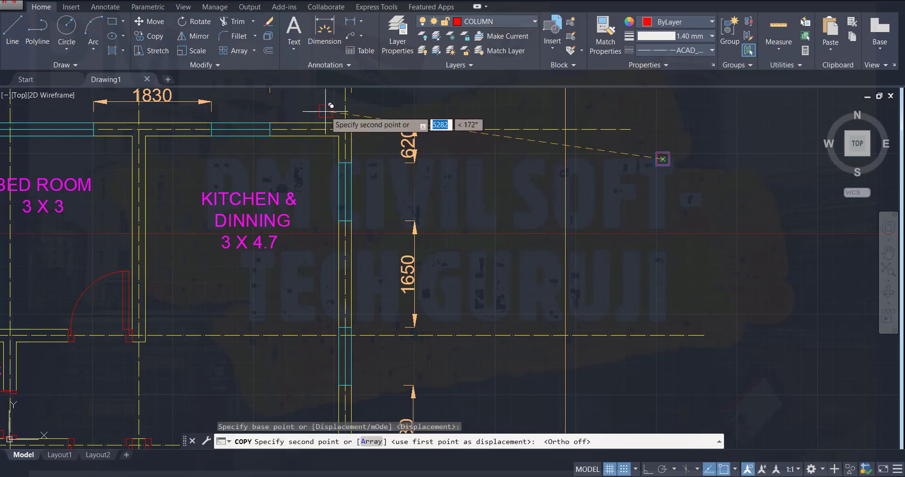
pyautogui.scroll(5, 330, 117)
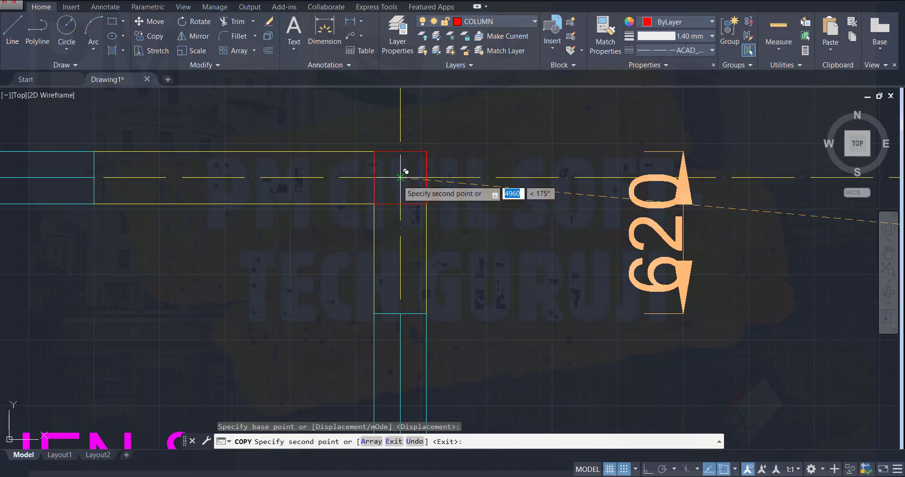
pyautogui.click(400, 178)
pyautogui.scroll(-3, 159, 246)
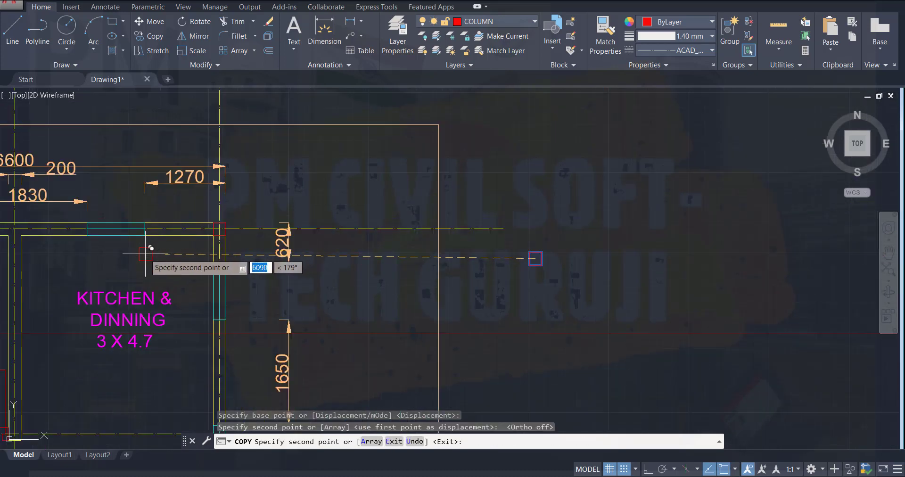
pyautogui.moveTo(159, 247); pyautogui.dragTo(428, 226, button='middle')
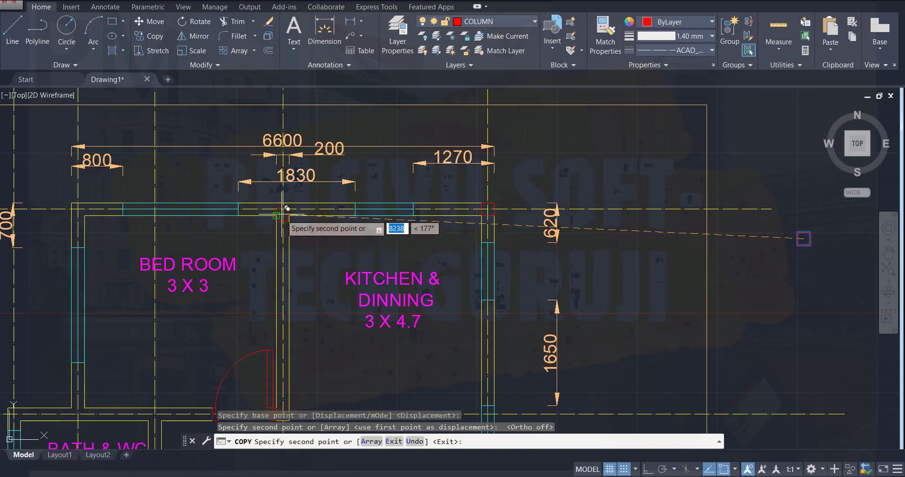
pyautogui.click(288, 206)
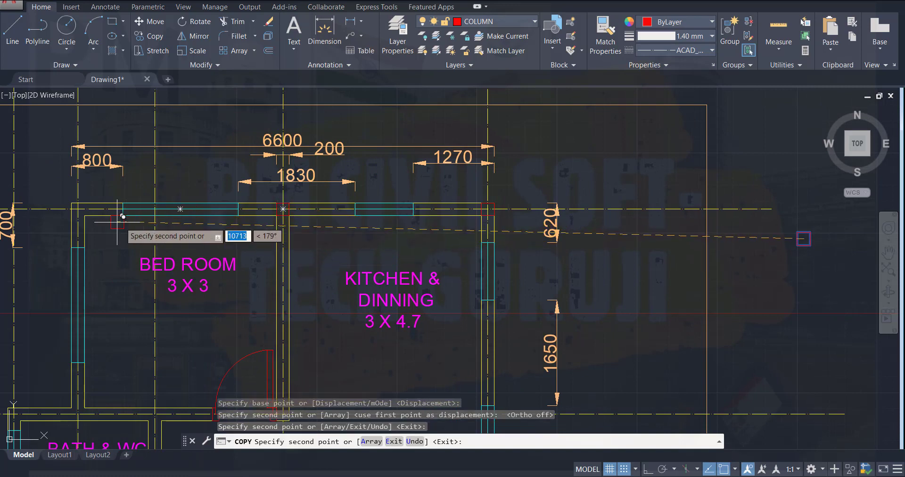
pyautogui.click(77, 209)
pyautogui.scroll(-2, 217, 254)
# - Place column copies at the bath wall corner, middle intersection, right wall, and lower-right grid crossing
pyautogui.moveTo(316, 264); pyautogui.dragTo(323, 112, button='middle')
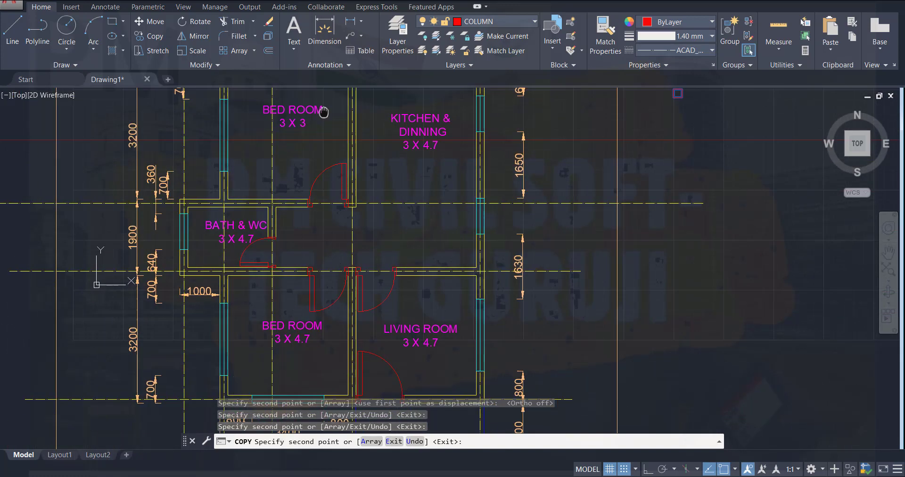
pyautogui.scroll(3, 215, 205)
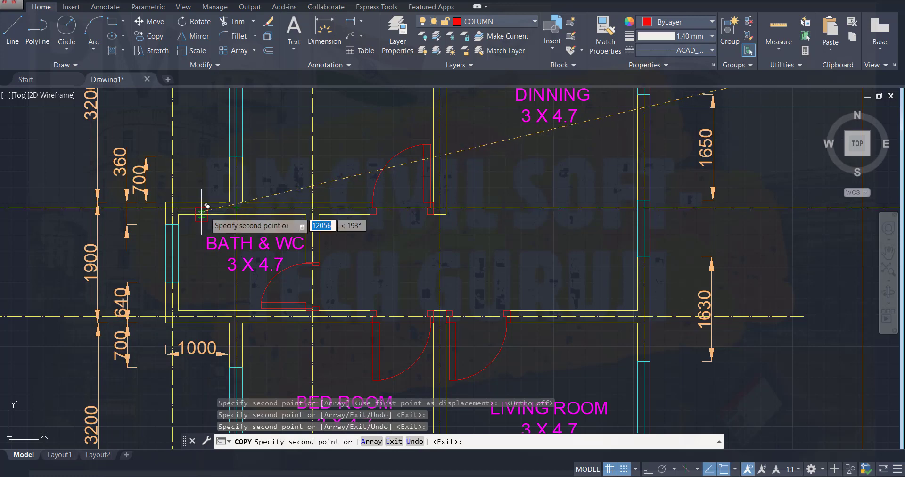
pyautogui.click(178, 203)
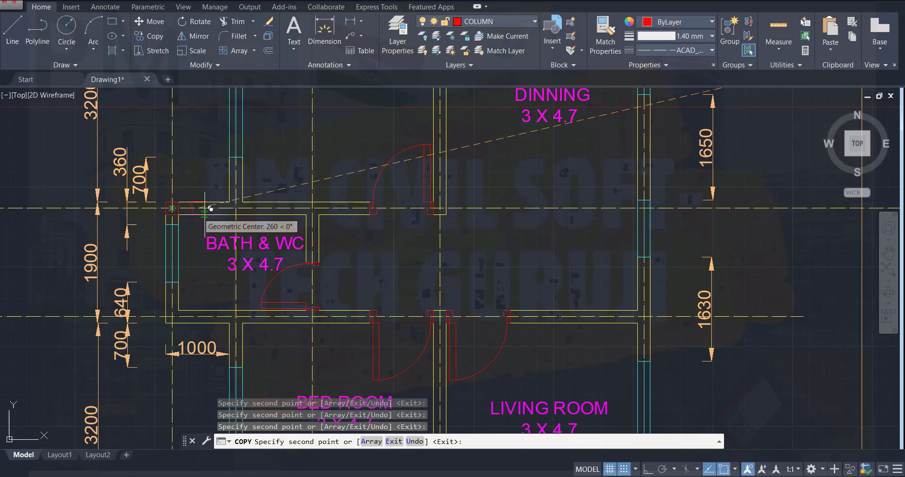
pyautogui.click(442, 206)
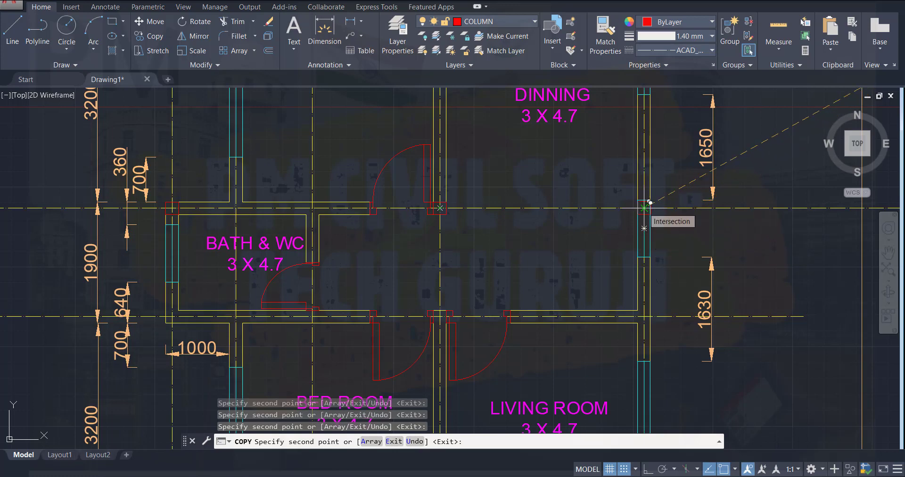
pyautogui.click(643, 207)
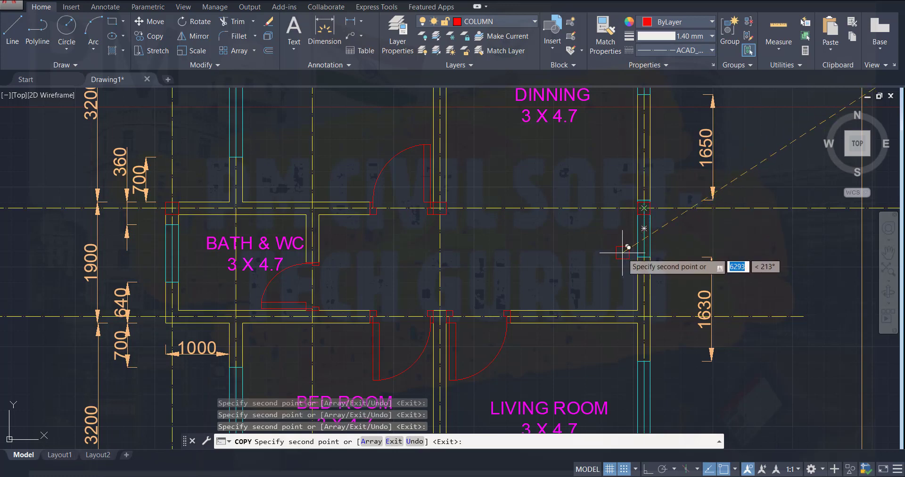
pyautogui.scroll(-2, 617, 253)
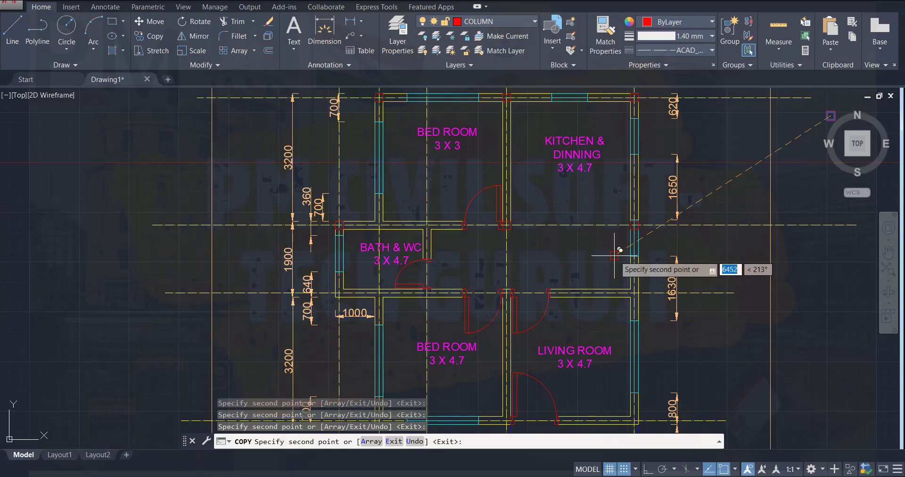
pyautogui.click(635, 293)
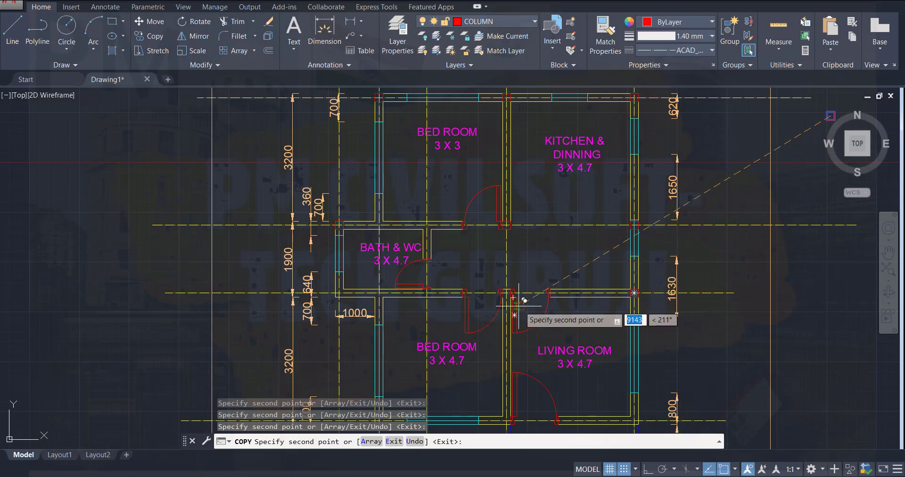
pyautogui.scroll(5, 528, 294)
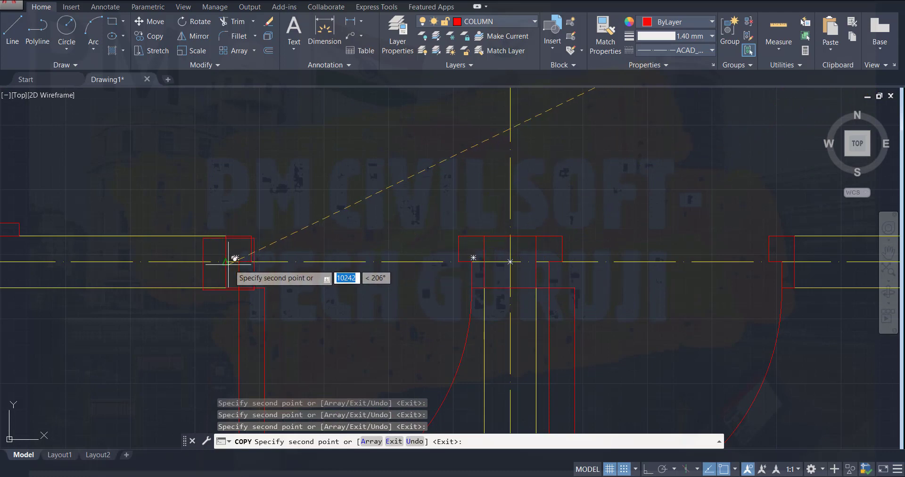
pyautogui.scroll(-2, 208, 261)
pyautogui.scroll(-2, 213, 261)
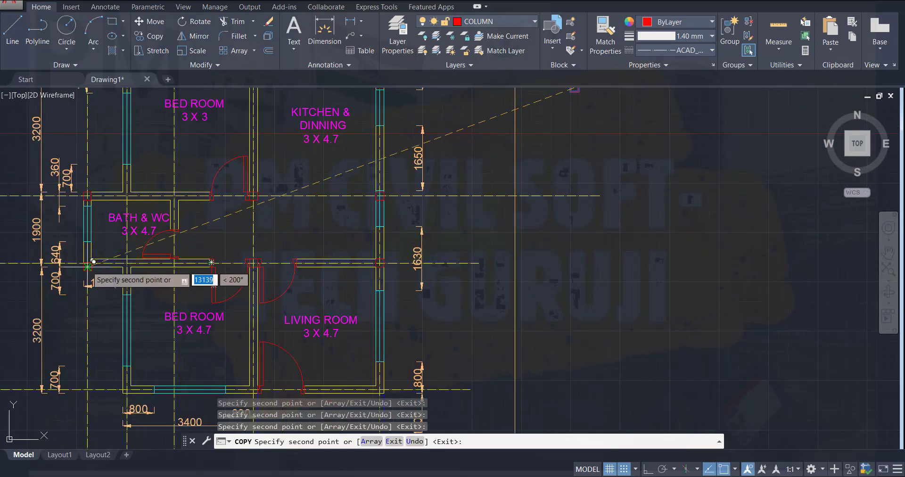
pyautogui.scroll(4, 90, 258)
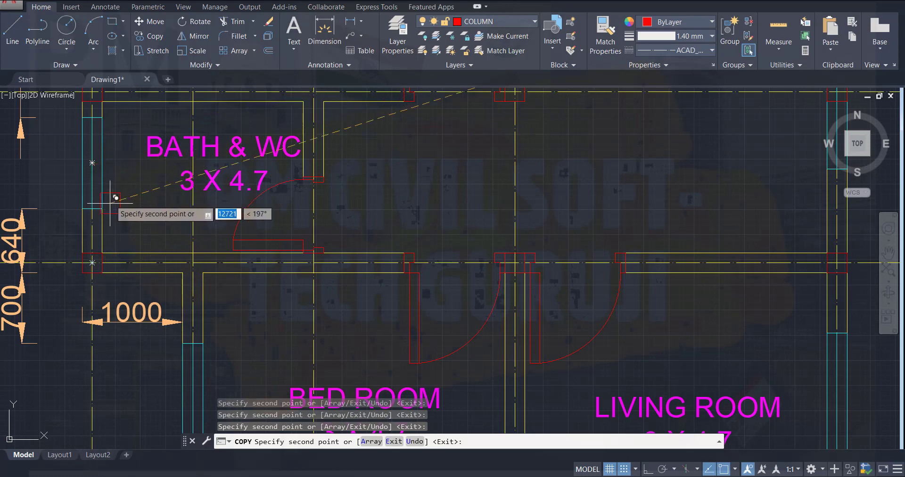
# - Place column copies at the bedroom's lower-left corner and the bedroom–living room wall junction
pyautogui.scroll(-2, 341, 302)
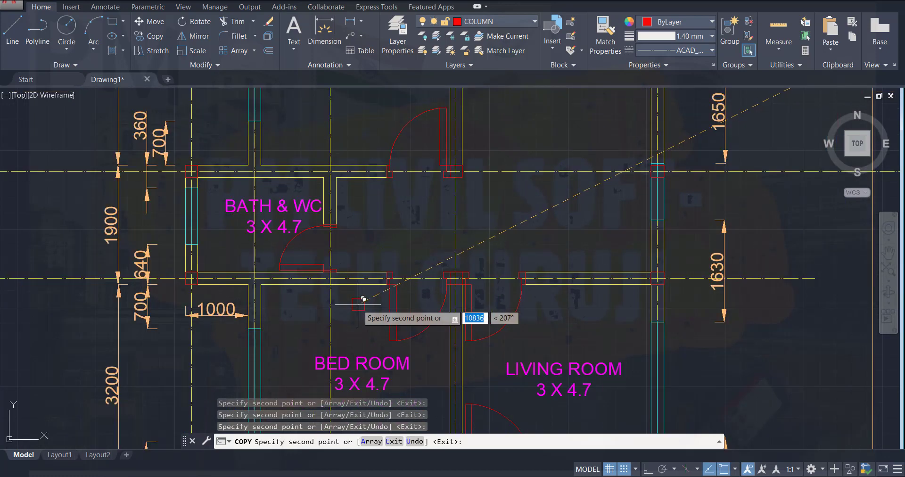
pyautogui.moveTo(348, 307); pyautogui.dragTo(343, 145, button='middle')
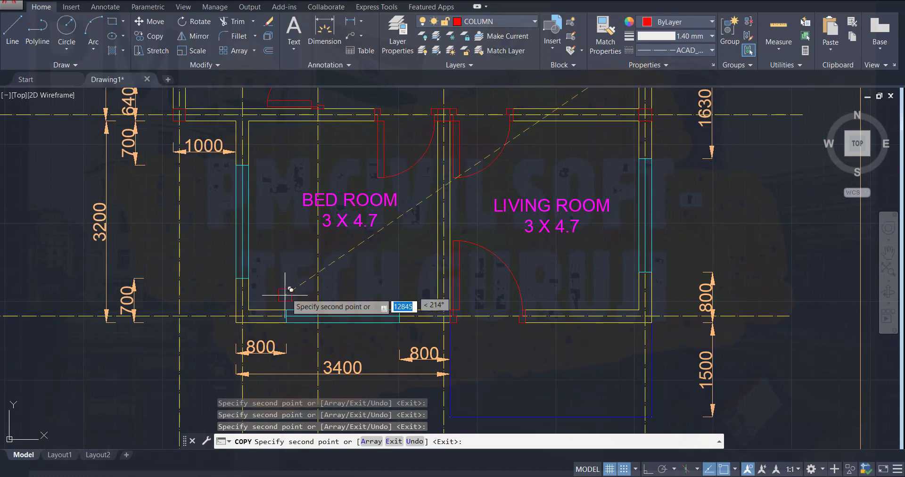
pyautogui.click(242, 316)
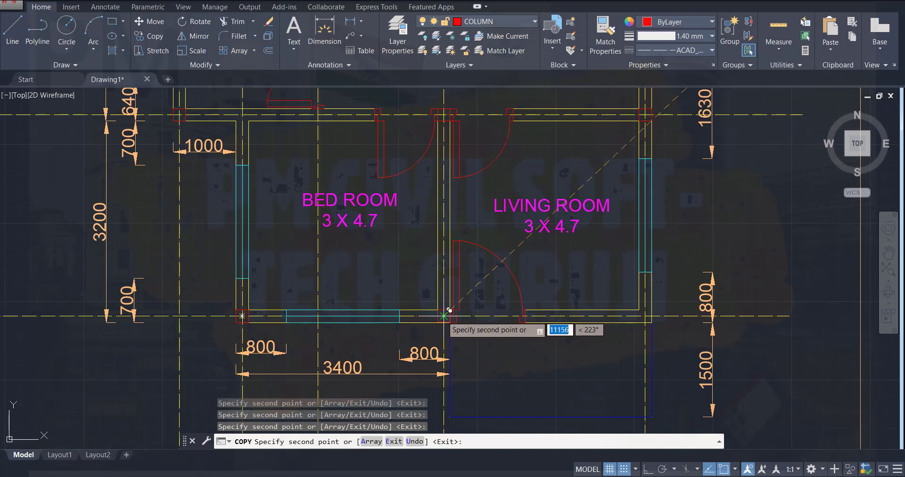
pyautogui.click(444, 315)
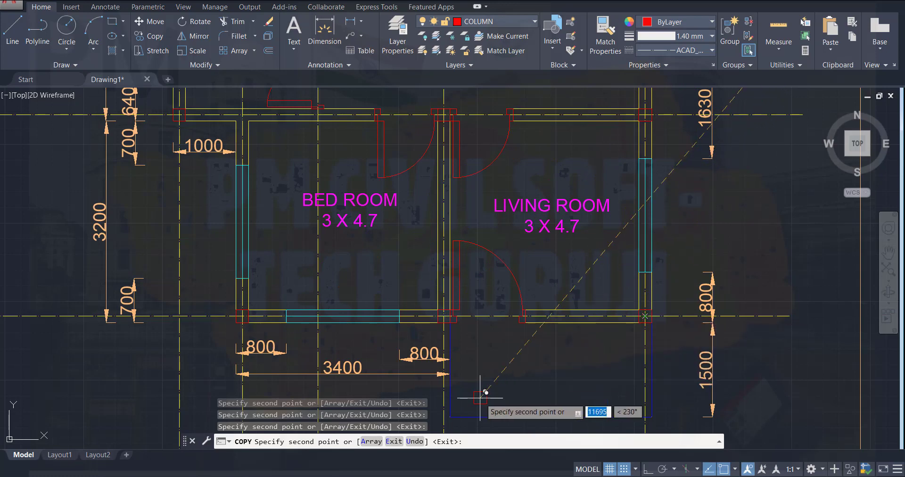
# - Add columns at the extension's lower-left and lower-right corners, finish copying, and save the drawing
pyautogui.moveTo(480, 394); pyautogui.dragTo(474, 291, button='middle')
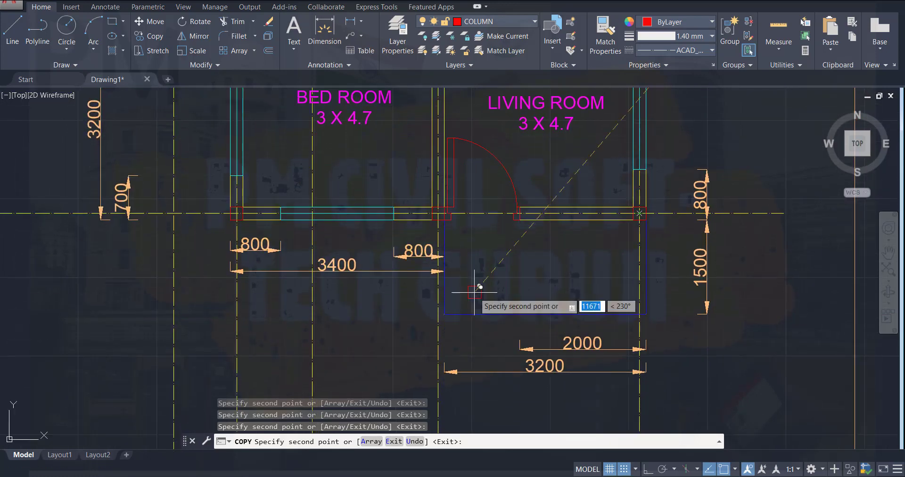
pyautogui.click(444, 302)
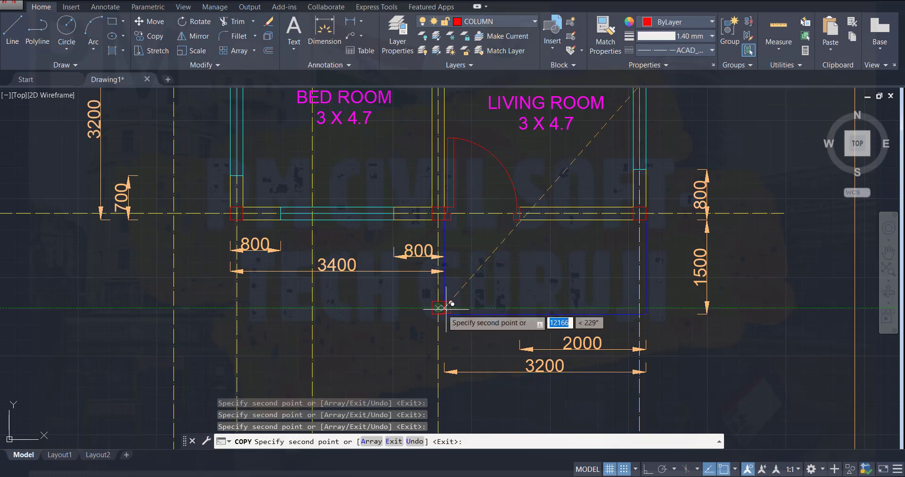
pyautogui.click(639, 306)
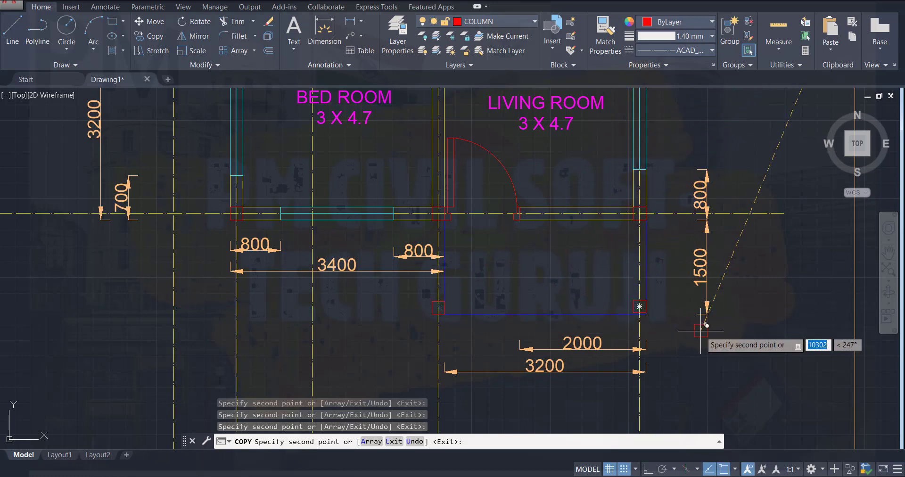
pyautogui.press('Escape')
pyautogui.press('Escape')
pyautogui.press('Escape')
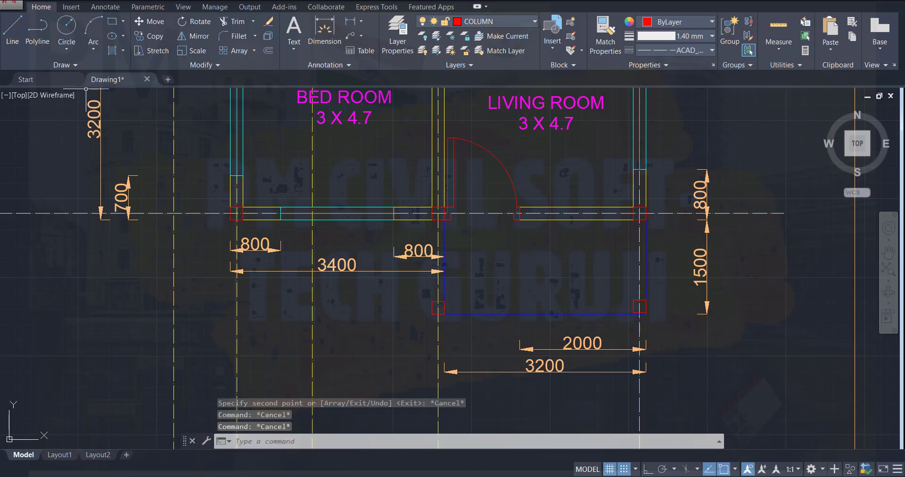
pyautogui.hotkey('ctrl', 's')
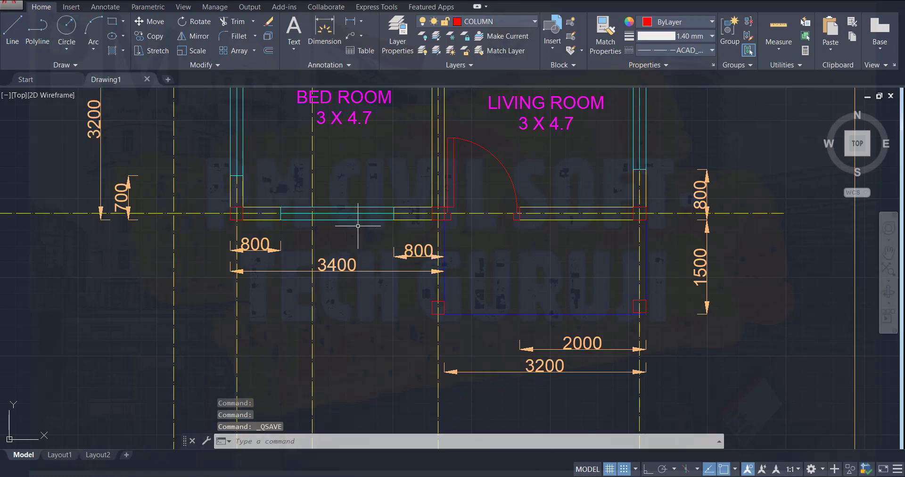
pyautogui.scroll(3, 438, 303)
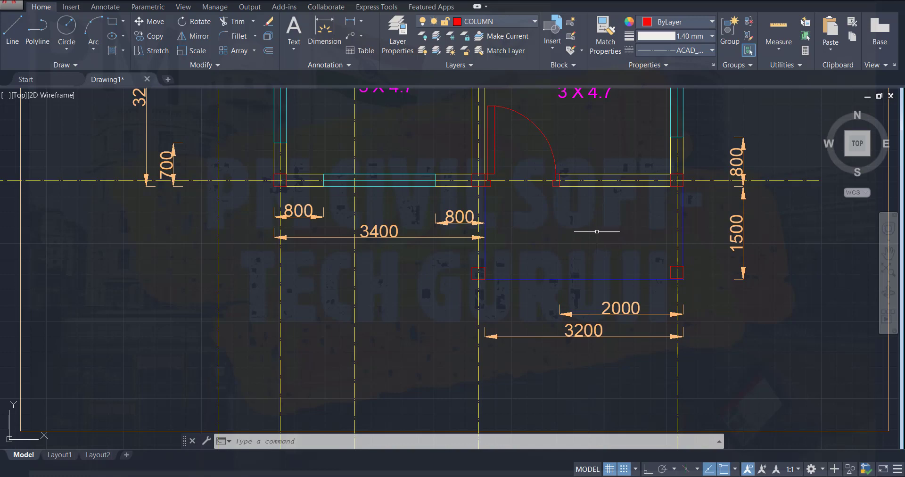
pyautogui.scroll(2, 583, 223)
pyautogui.scroll(-2, 586, 217)
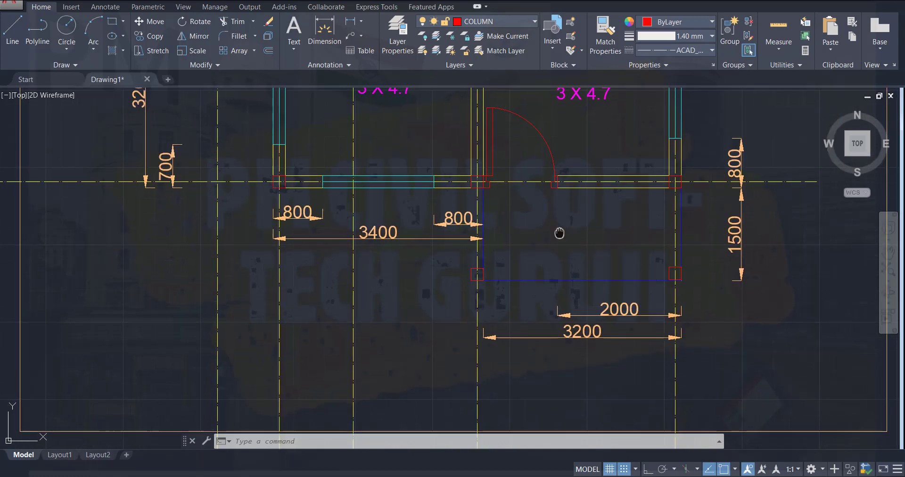
pyautogui.moveTo(559, 231); pyautogui.dragTo(516, 303, button='middle')
pyautogui.scroll(-2, 497, 225)
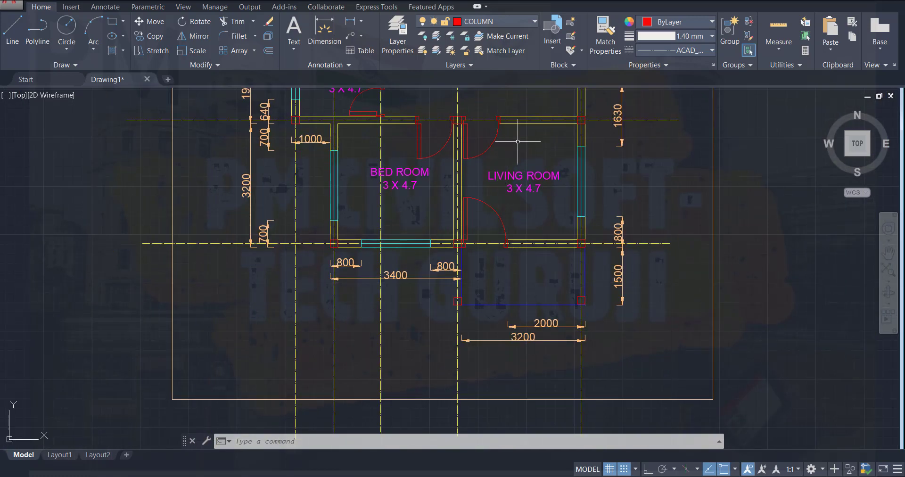
pyautogui.scroll(-2, 521, 317)
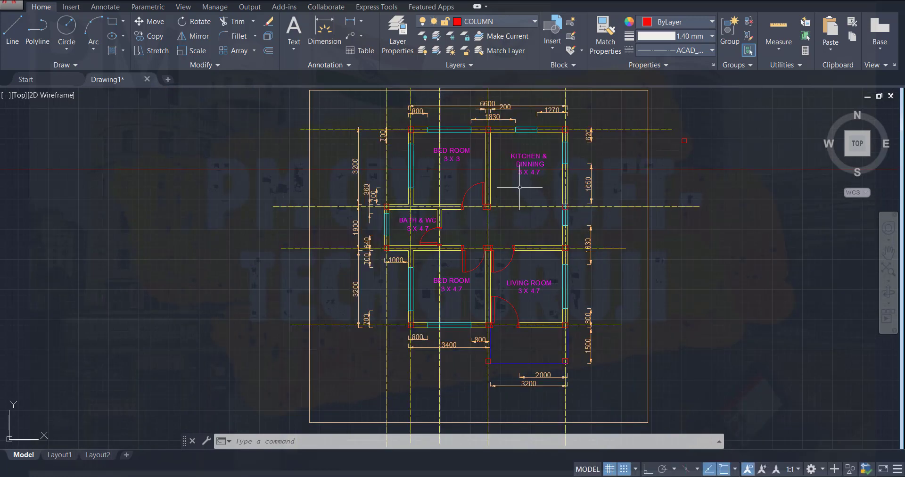
pyautogui.scroll(2, 515, 187)
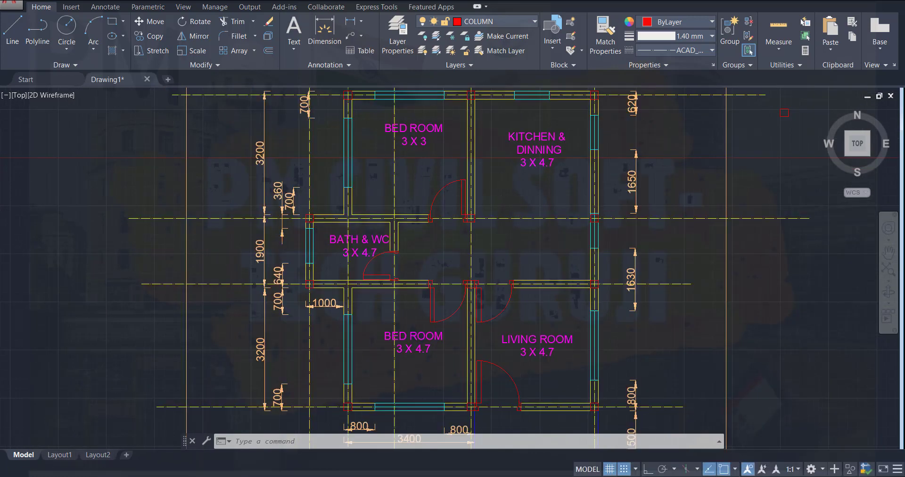
pyautogui.scroll(-2, 515, 189)
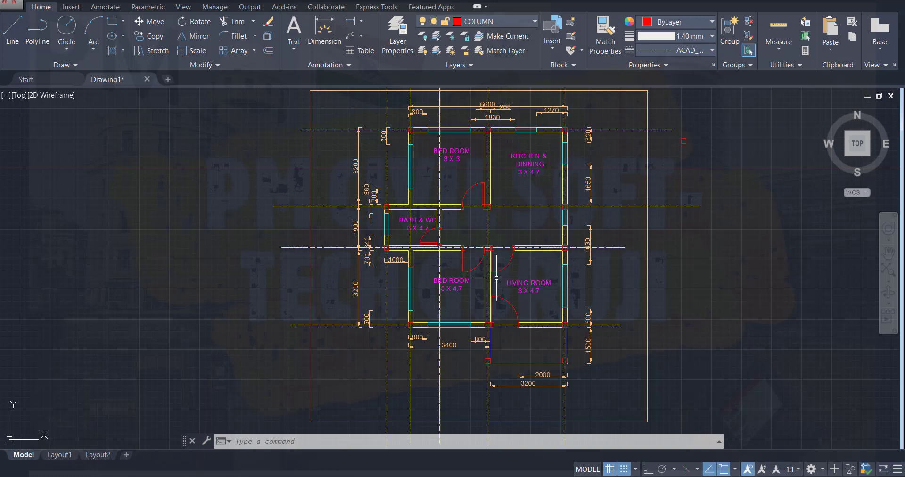
# - Delete the hall, upper bedroom and BATH & WC door swings
pyautogui.click(469, 266)
pyautogui.click(506, 266)
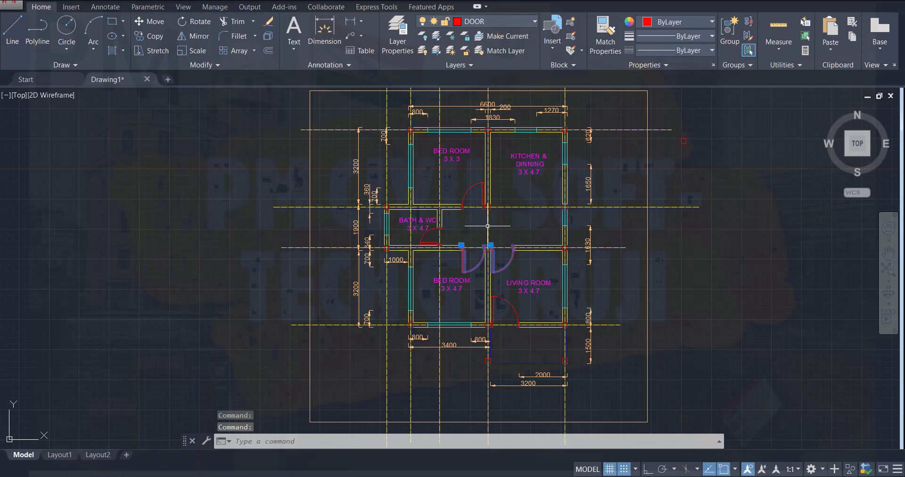
pyautogui.click(471, 191)
pyautogui.click(427, 227)
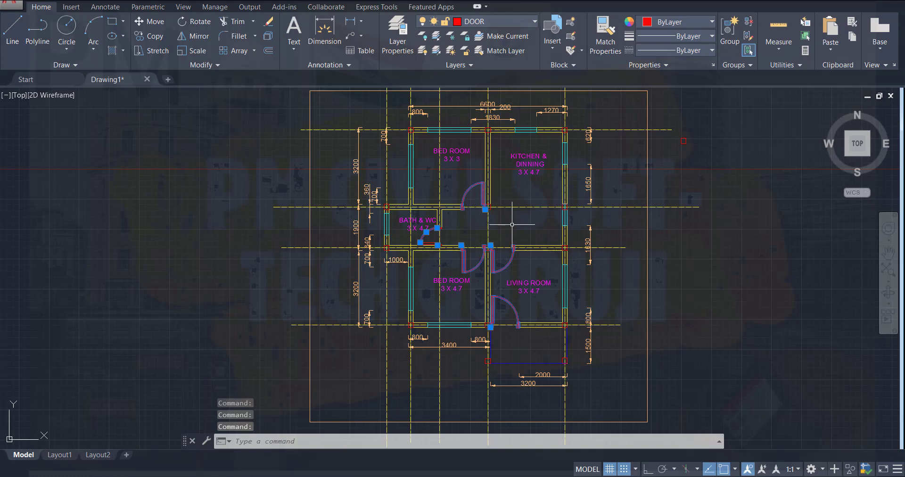
pyautogui.press('Delete')
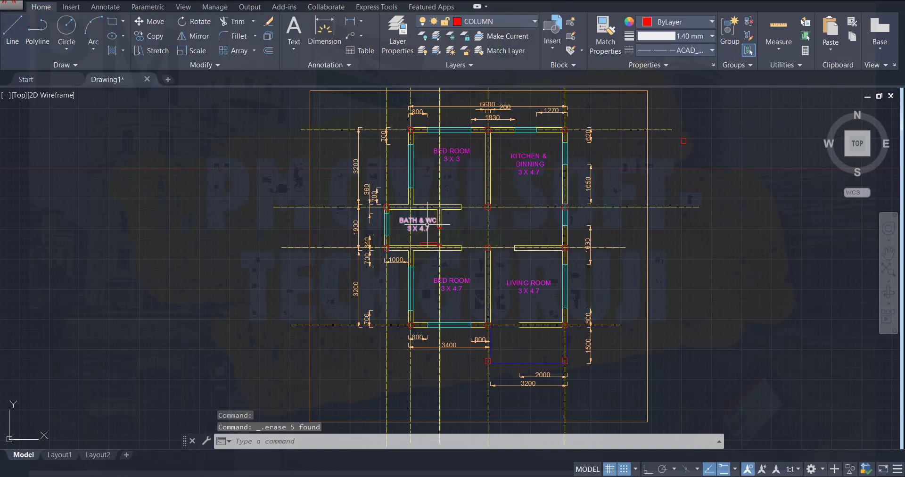
# - Delete the leftover door pieces, including the small red door line, beside the bath wall
pyautogui.scroll(5, 427, 234)
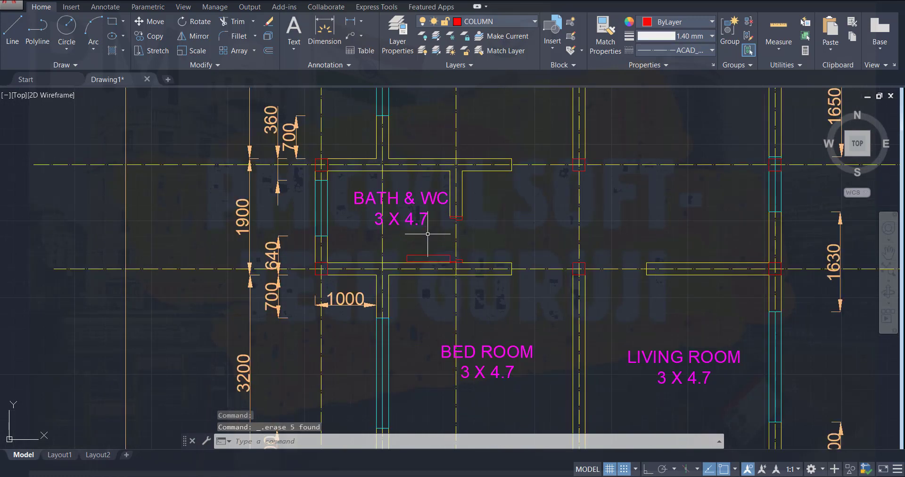
pyautogui.click(458, 219)
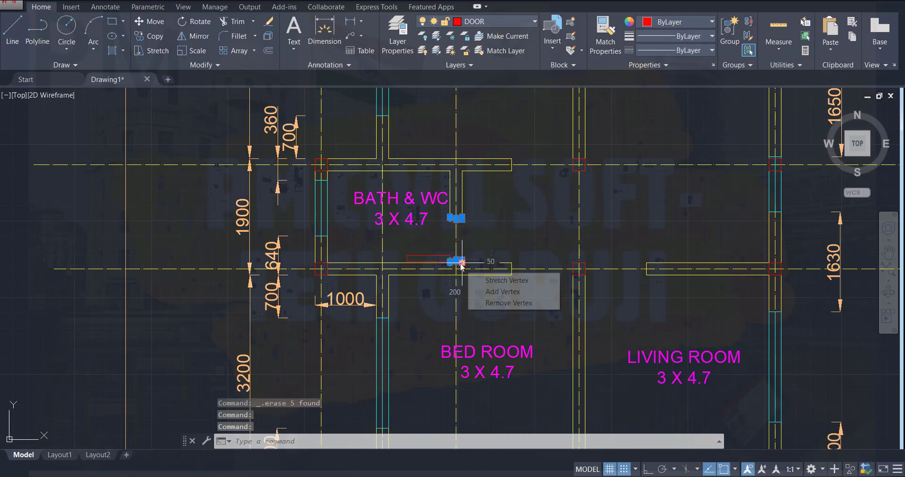
pyautogui.click(437, 257)
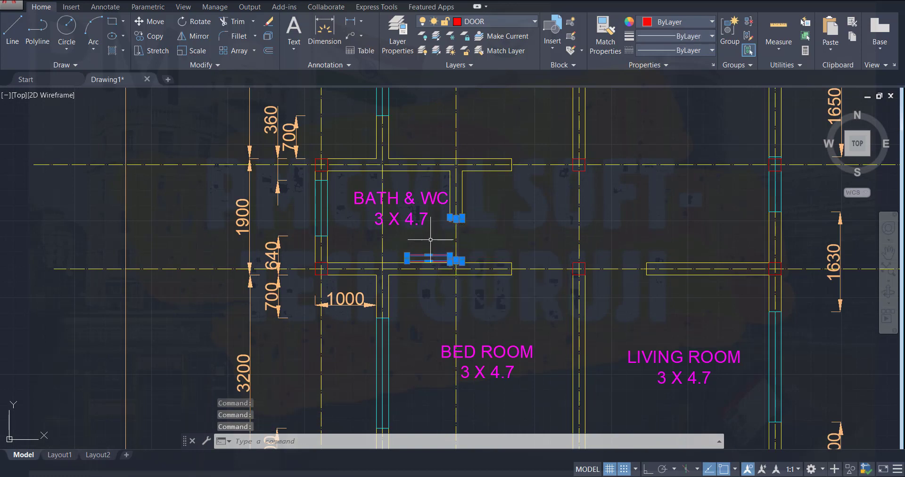
pyautogui.press('Delete')
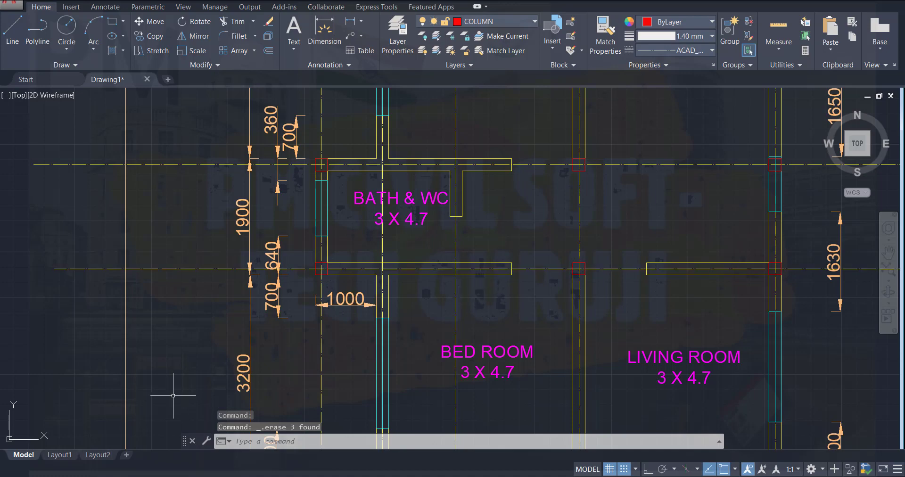
# - Zoom out and back in on the floor plan's top grid line
pyautogui.scroll(-4, 337, 274)
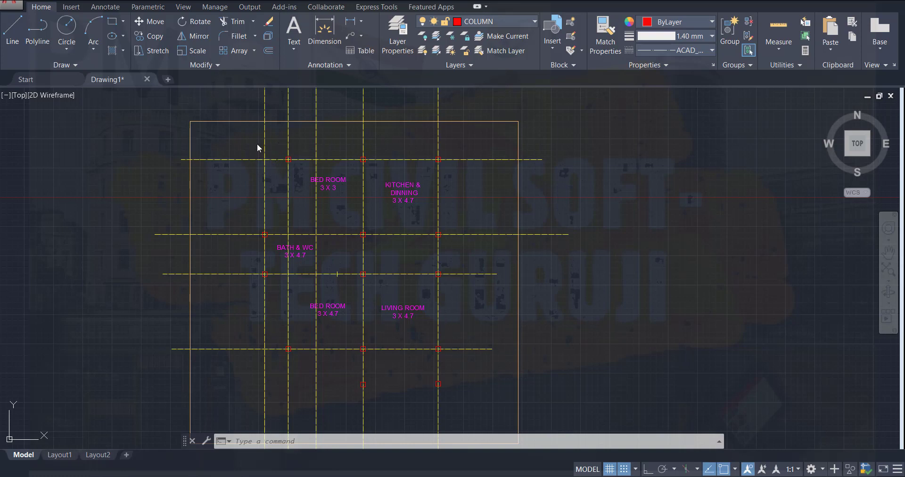
pyautogui.scroll(2, 310, 160)
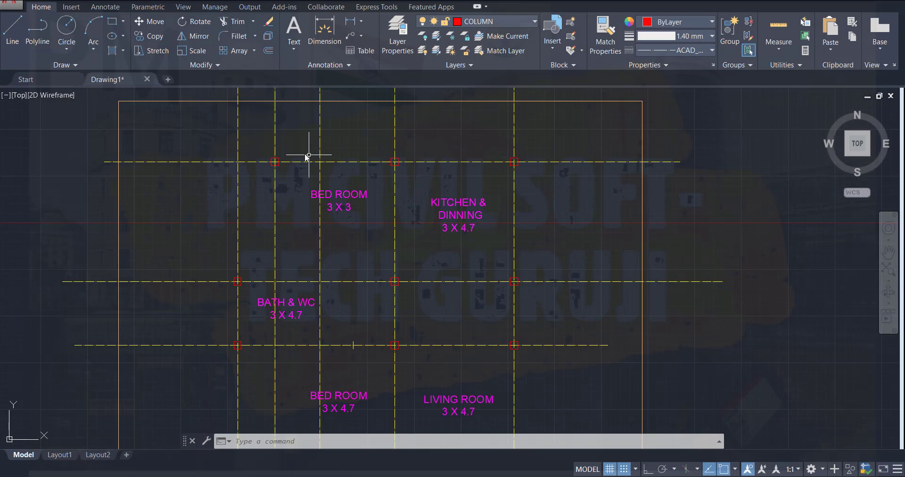
pyautogui.scroll(4, 307, 155)
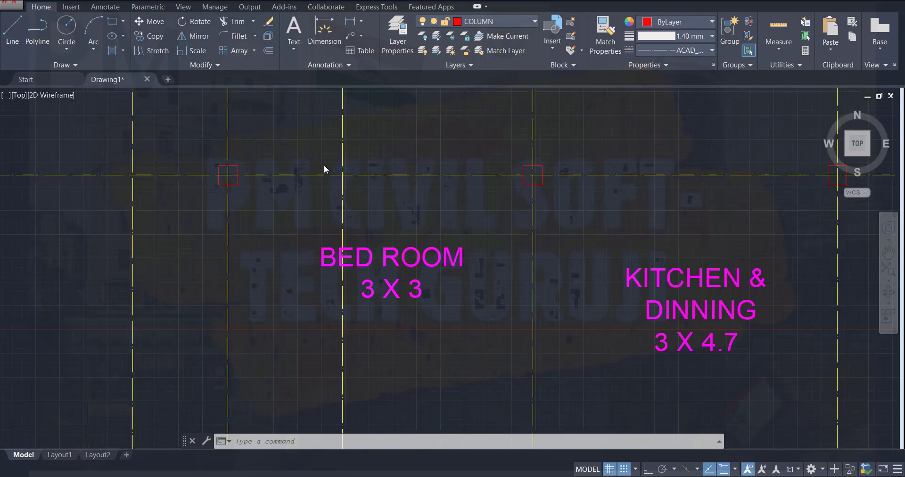
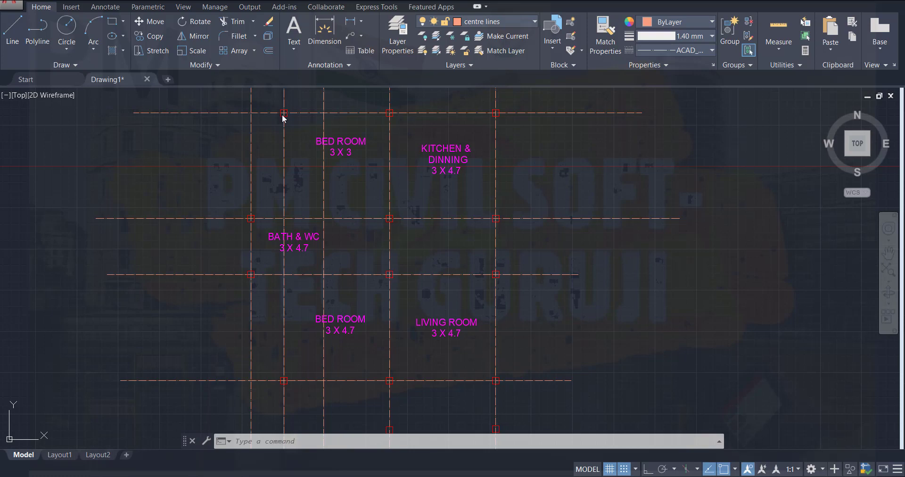
# - Move the upper column square left onto its grid intersection, 1000 units over
pyautogui.scroll(5, 271, 104)
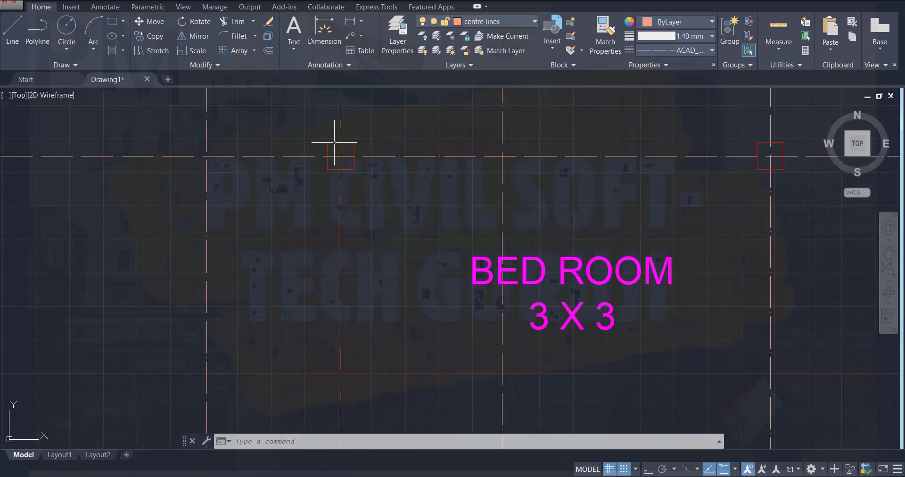
pyautogui.click(338, 143)
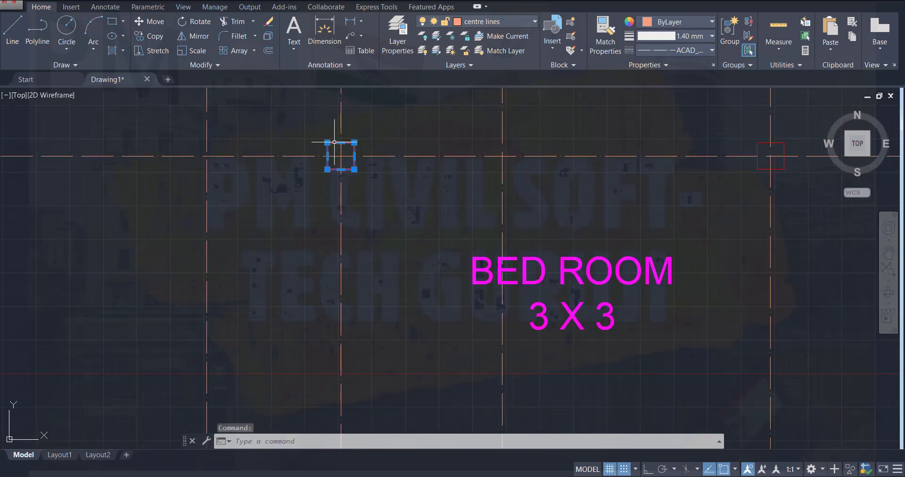
pyautogui.click(151, 21)
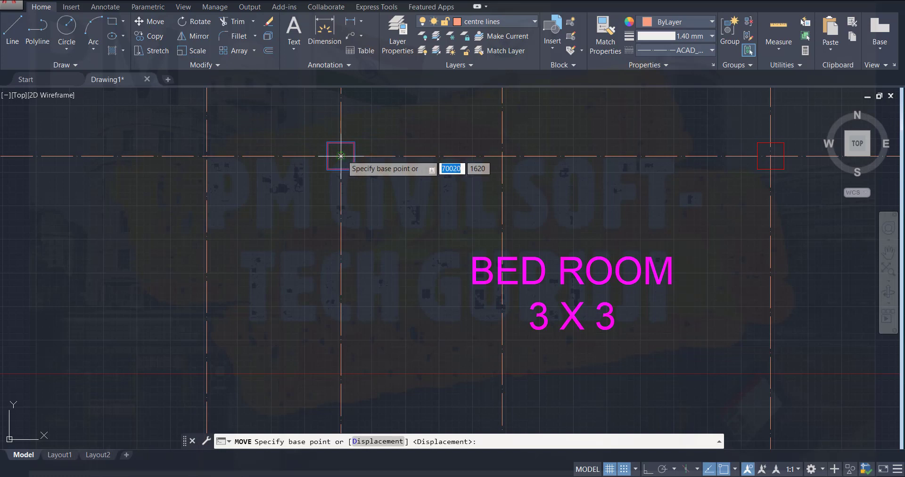
pyautogui.click(341, 155)
pyautogui.click(207, 156)
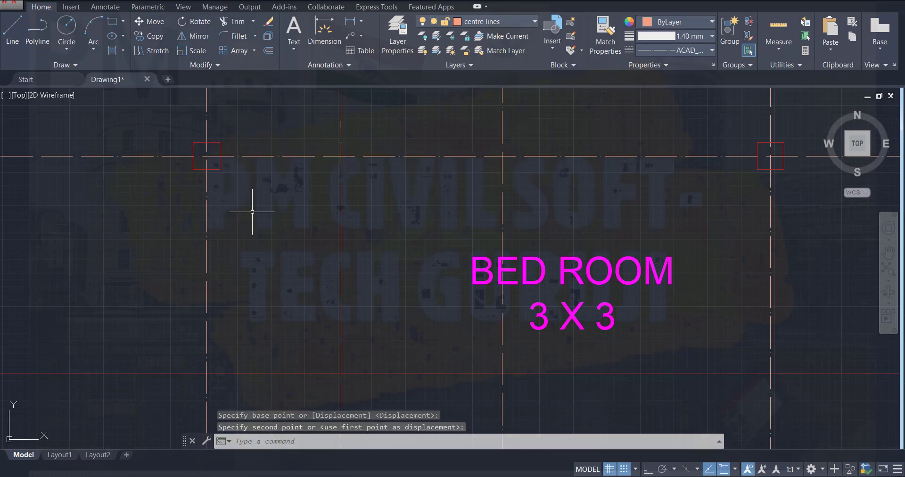
pyautogui.press('Escape')
pyautogui.press('Escape')
# - Move the lower column square beside the bedroom left onto its grid intersection
pyautogui.scroll(-4, 257, 229)
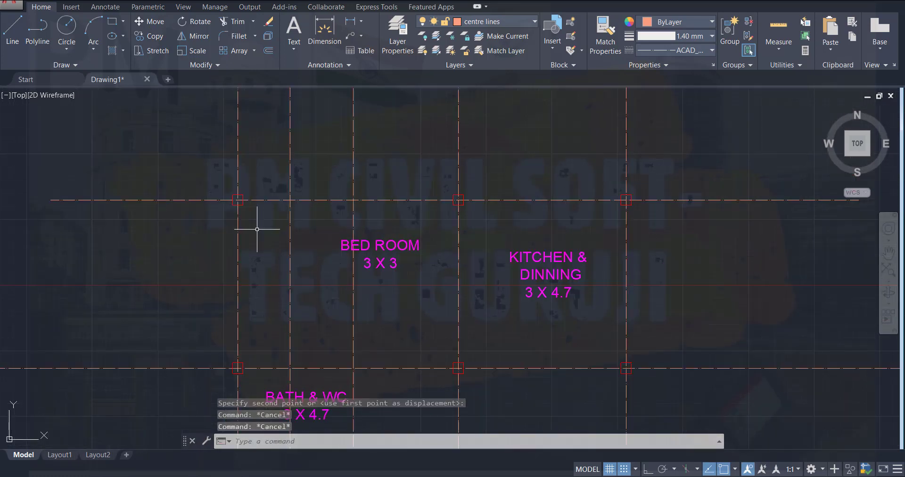
pyautogui.scroll(-2, 286, 276)
pyautogui.moveTo(299, 337); pyautogui.dragTo(297, 259, button='middle')
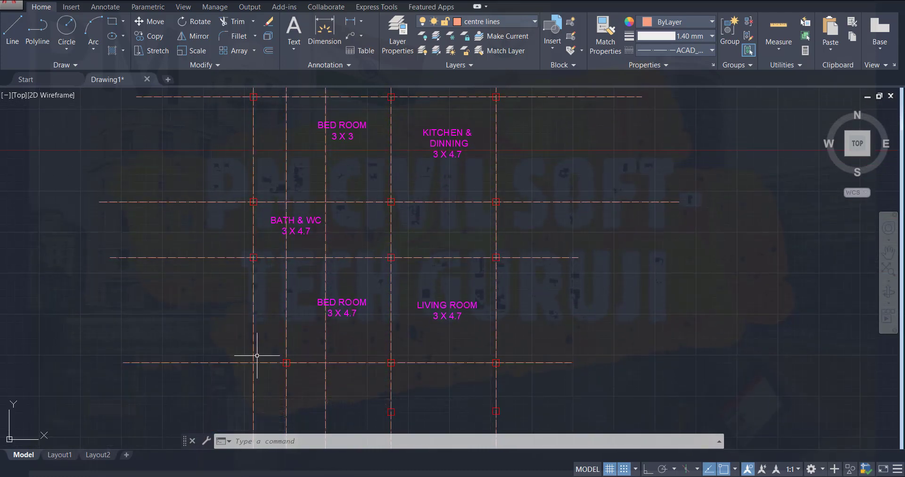
pyautogui.scroll(4, 276, 361)
pyautogui.click(286, 348)
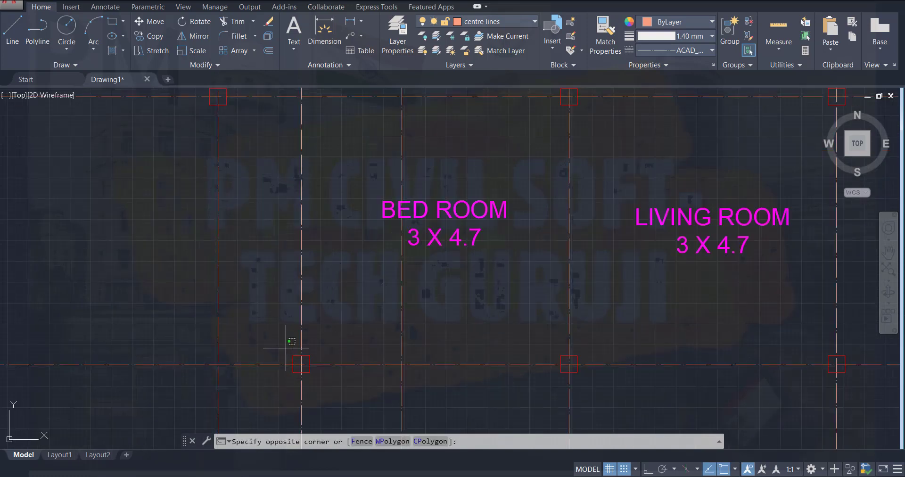
pyautogui.click(342, 395)
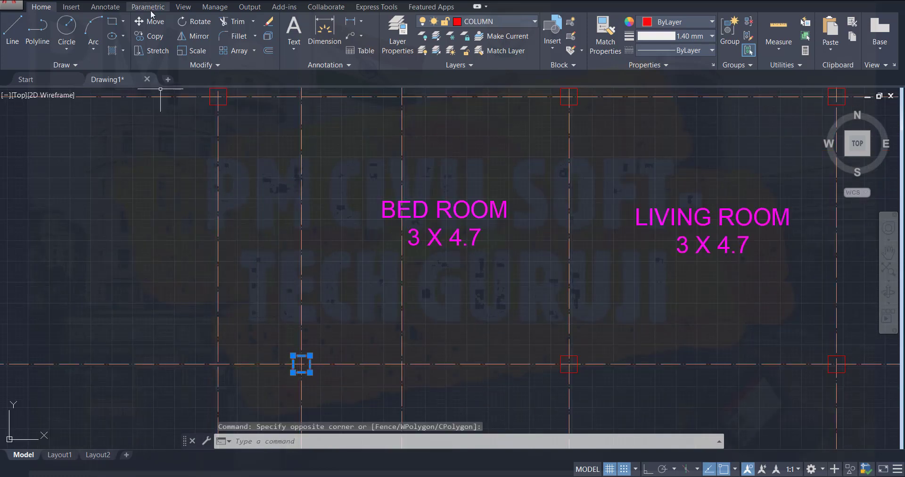
pyautogui.click(154, 24)
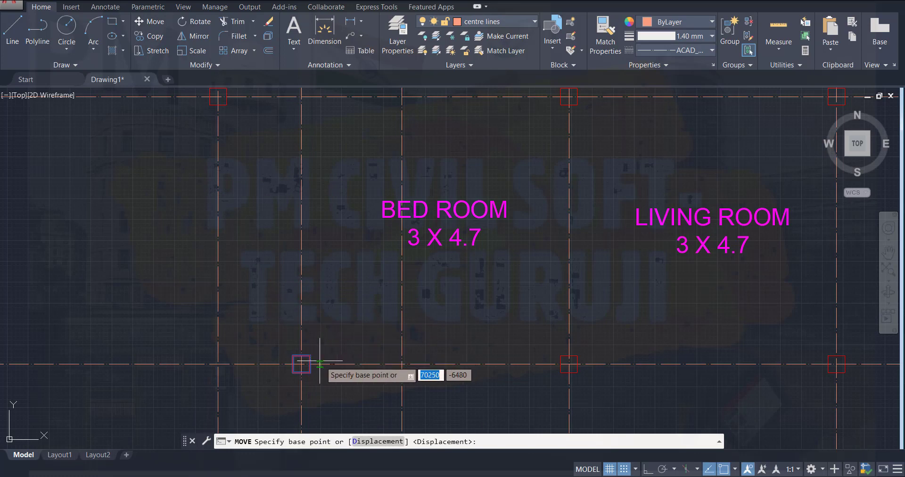
pyautogui.click(301, 364)
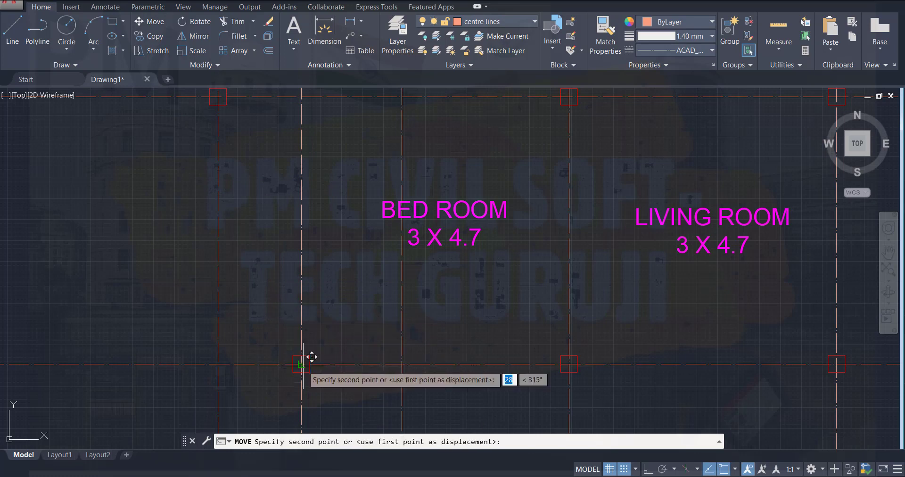
pyautogui.click(227, 354)
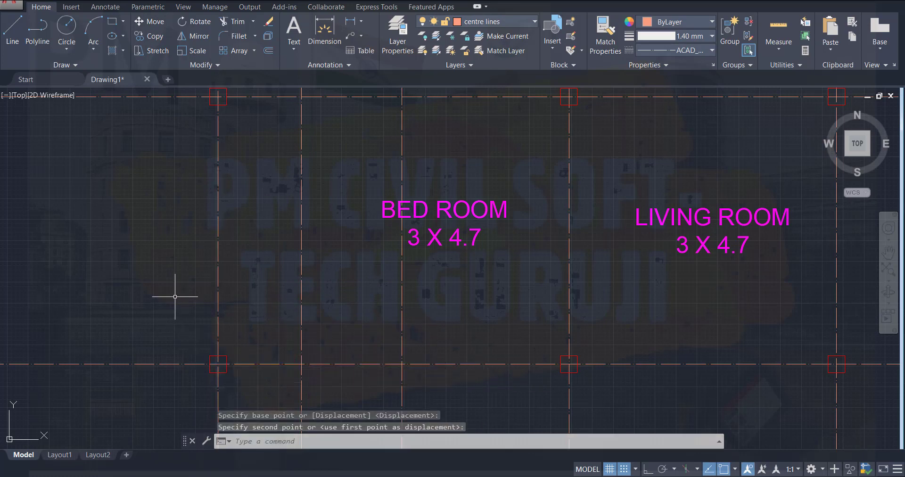
pyautogui.press('Escape')
pyautogui.press('Escape')
pyautogui.scroll(-2, 281, 193)
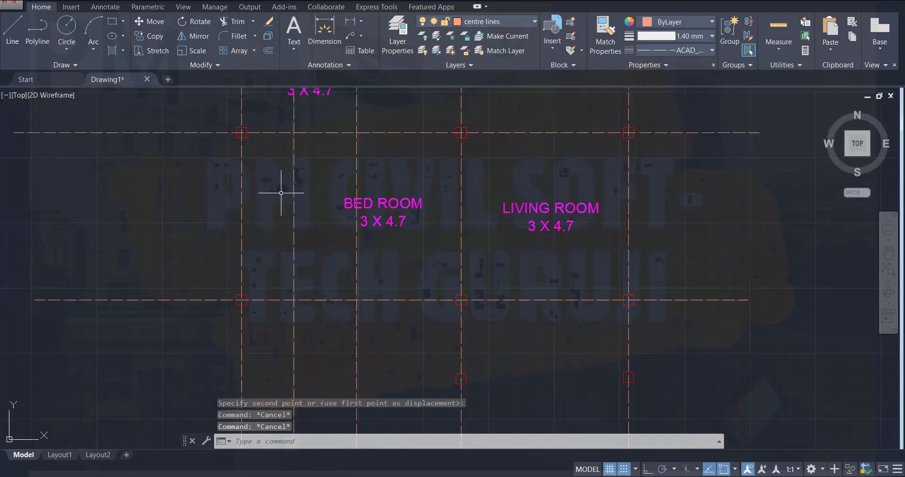
pyautogui.moveTo(270, 177); pyautogui.dragTo(189, 289, button='middle')
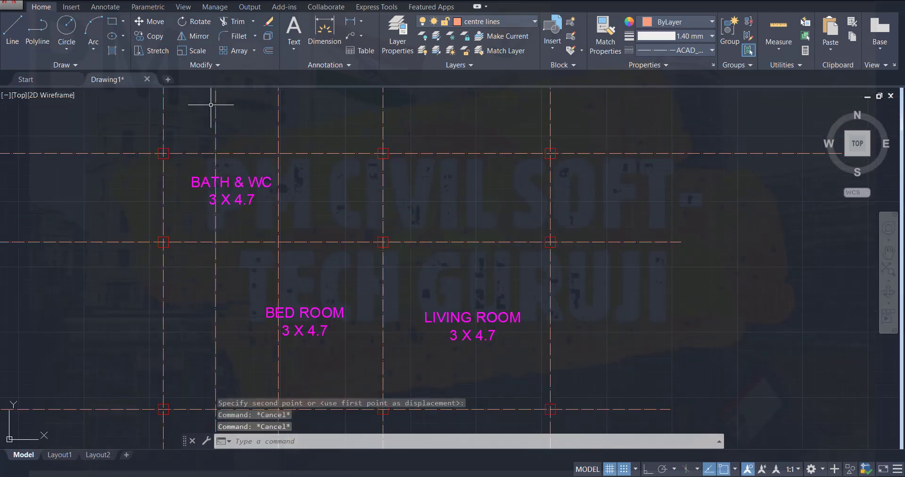
pyautogui.moveTo(211, 105)
pyautogui.mouseDown(button='middle')
pyautogui.moveTo(183, 200)
pyautogui.moveTo(184, 268)
pyautogui.mouseUp(button='middle')
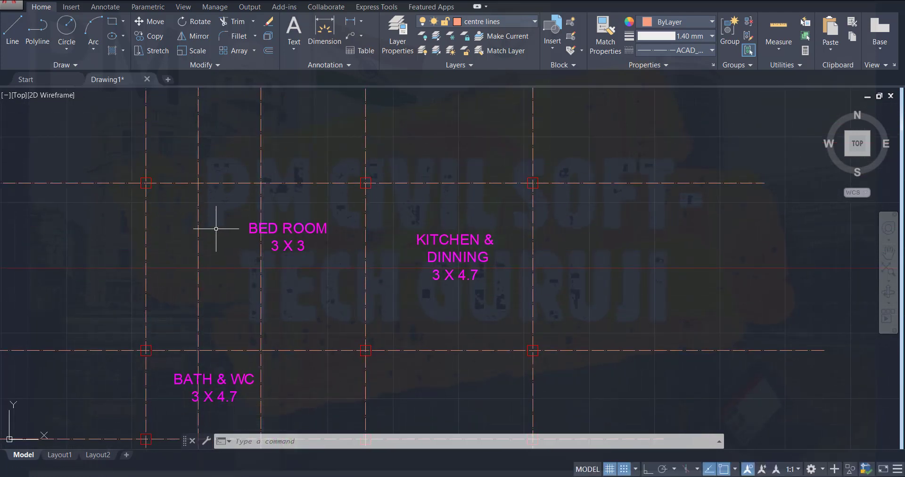
# - Draw a closed 2850 × 150 polyline beam along the top grid line above BED ROOM 3 X 3
pyautogui.click(41, 32)
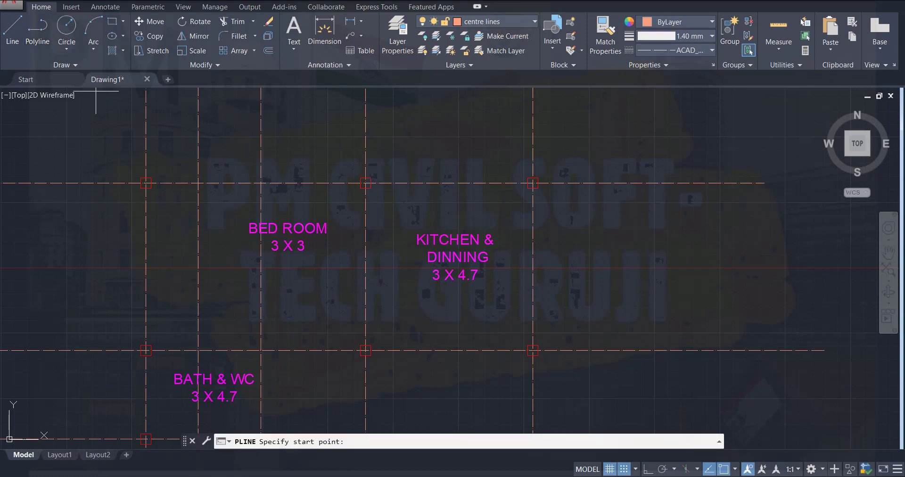
pyautogui.scroll(2, 165, 191)
pyautogui.scroll(2, 132, 191)
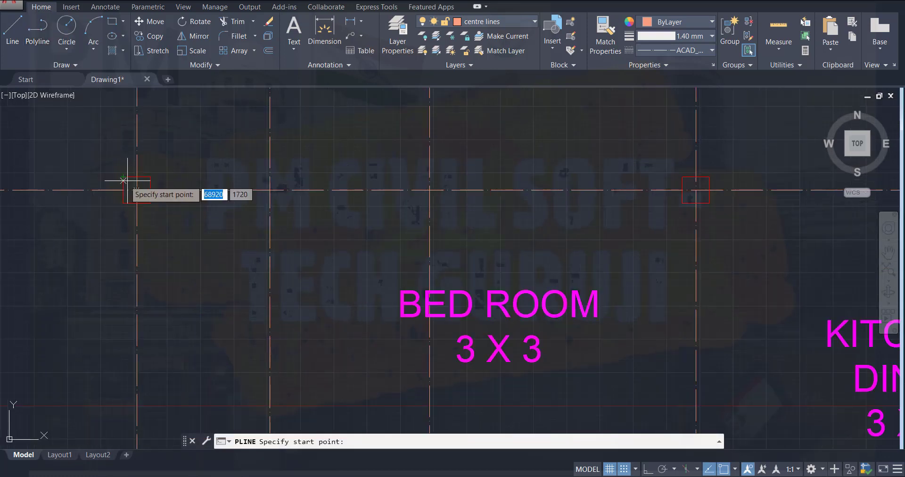
pyautogui.click(150, 177)
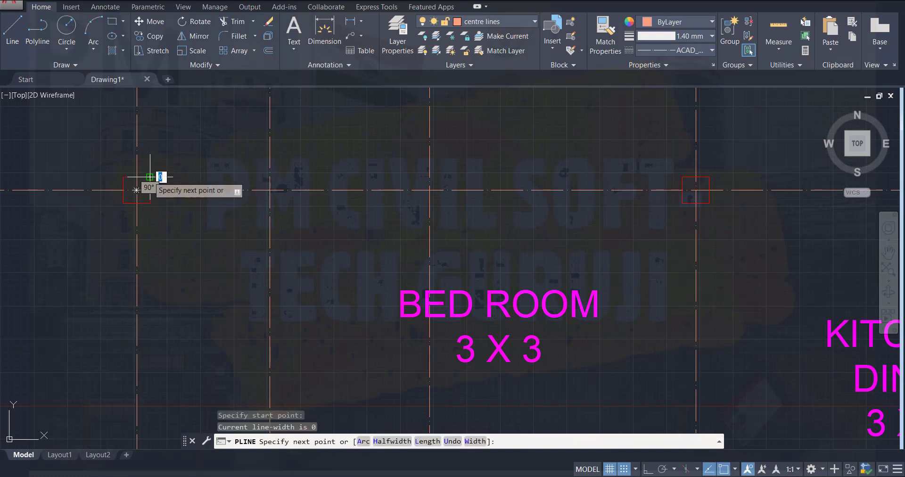
pyautogui.write('2850')
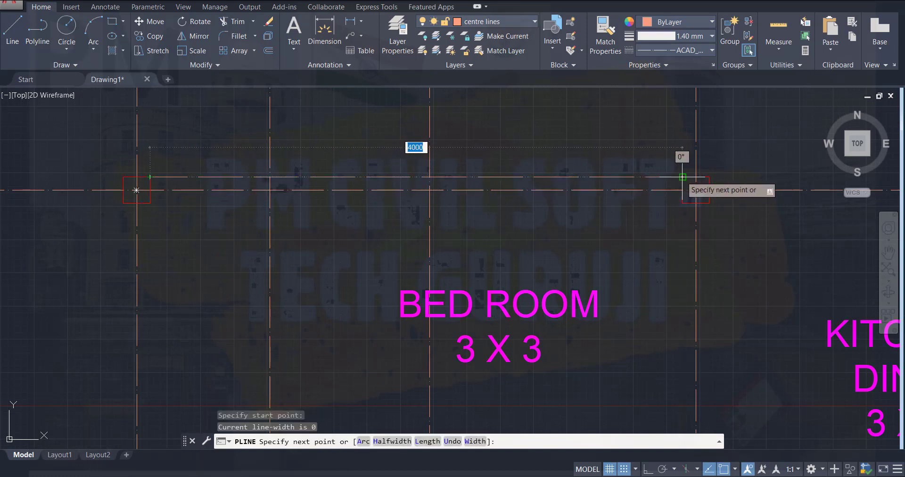
pyautogui.press('Return')
pyautogui.write('150')
pyautogui.press('Return')
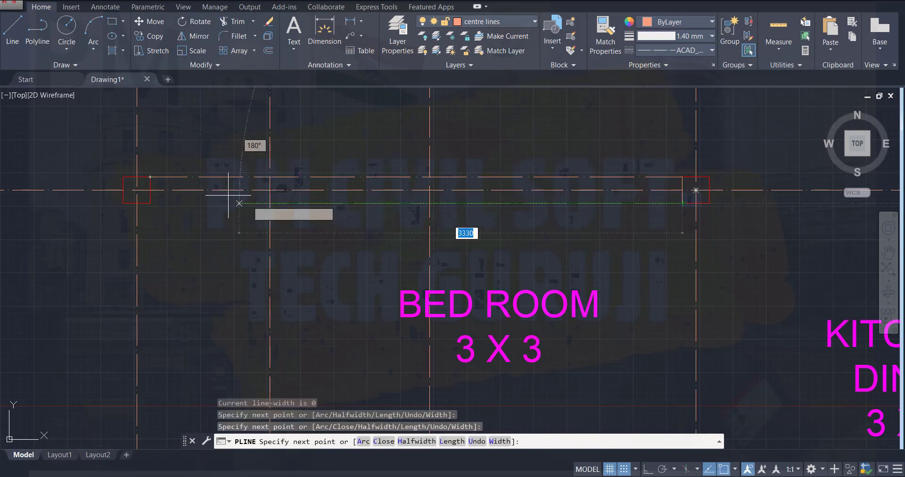
pyautogui.click(150, 203)
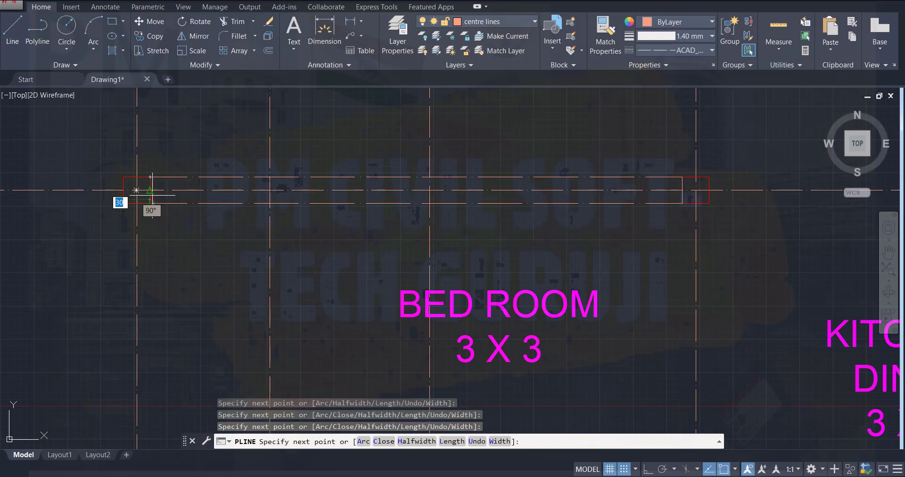
pyautogui.click(150, 177)
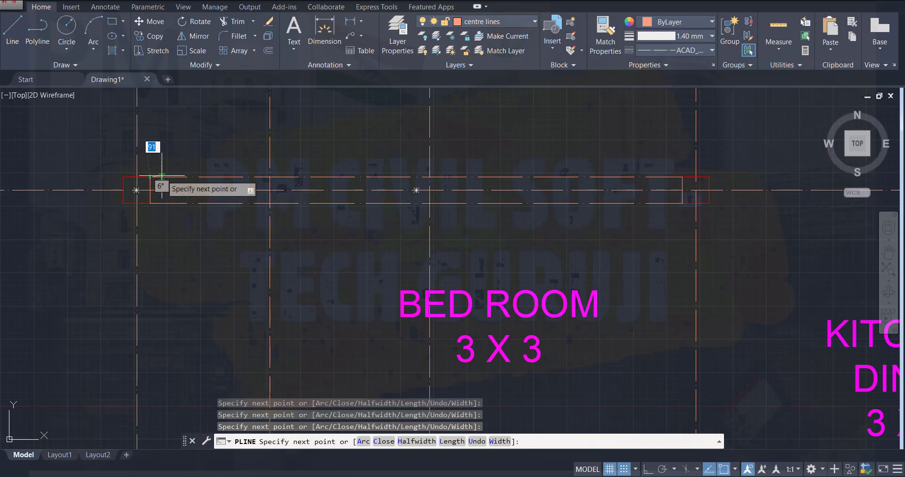
pyautogui.press('Escape')
pyautogui.click(329, 176)
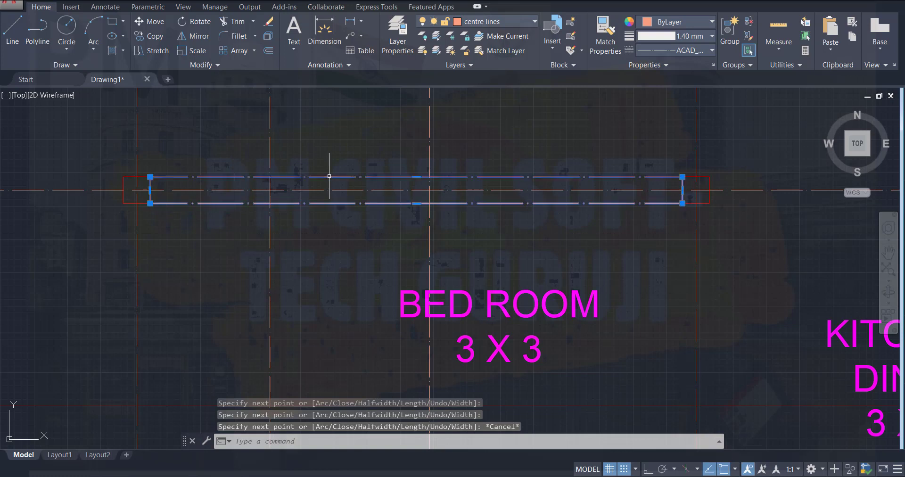
pyautogui.click(524, 21)
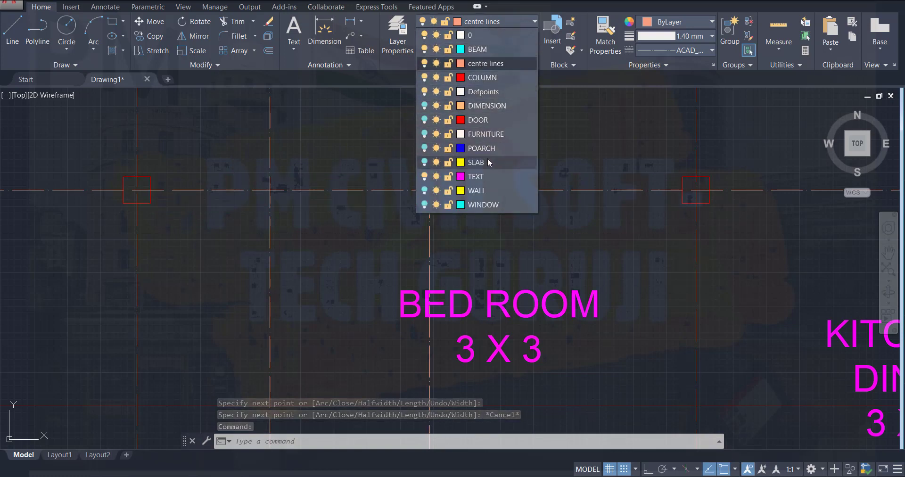
pyautogui.click(484, 50)
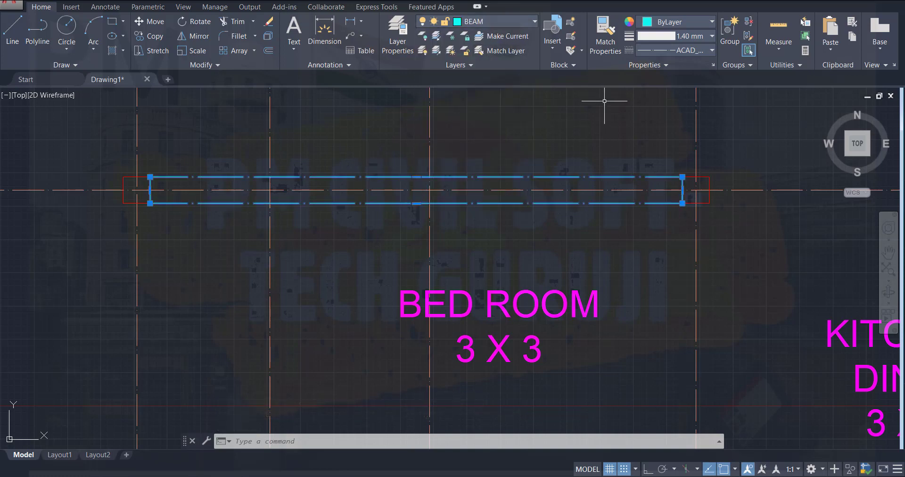
pyautogui.click(704, 50)
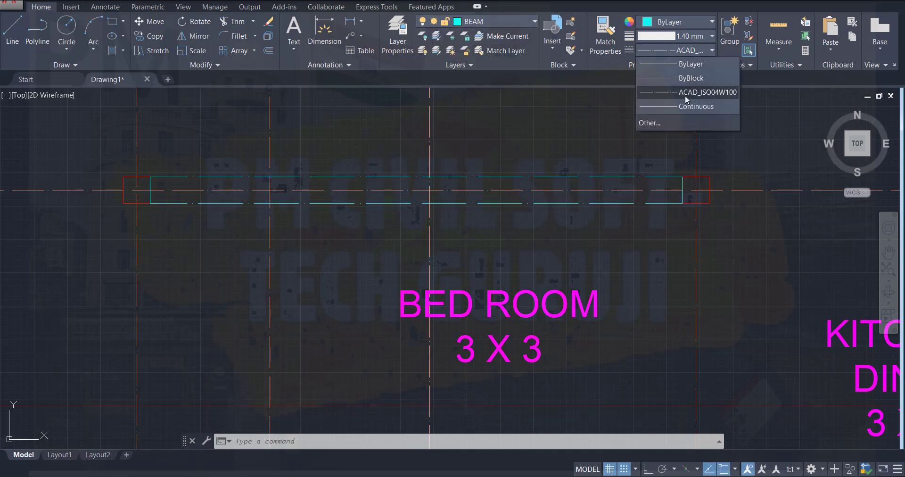
pyautogui.click(692, 108)
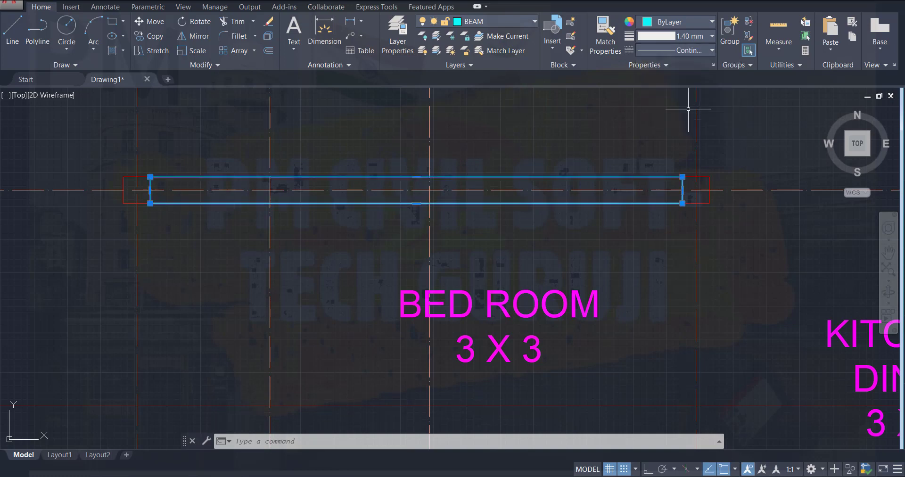
pyautogui.click(573, 136)
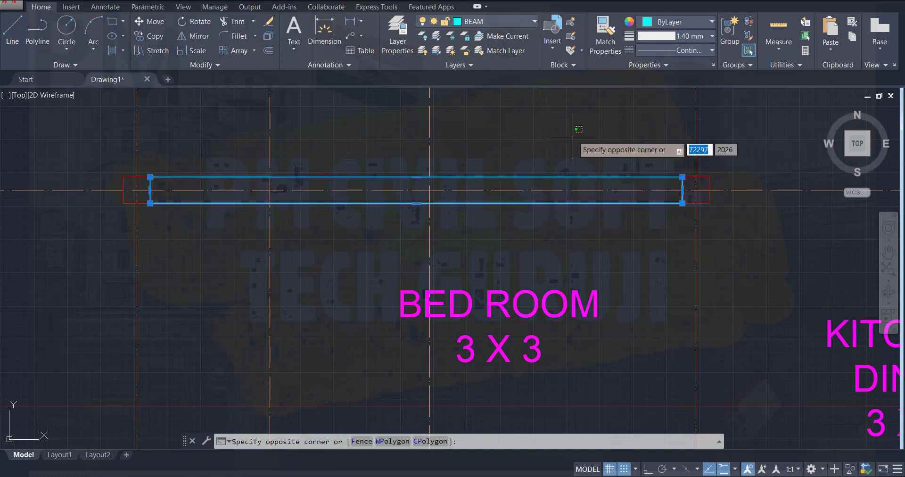
pyautogui.press('Escape')
pyautogui.press('Escape')
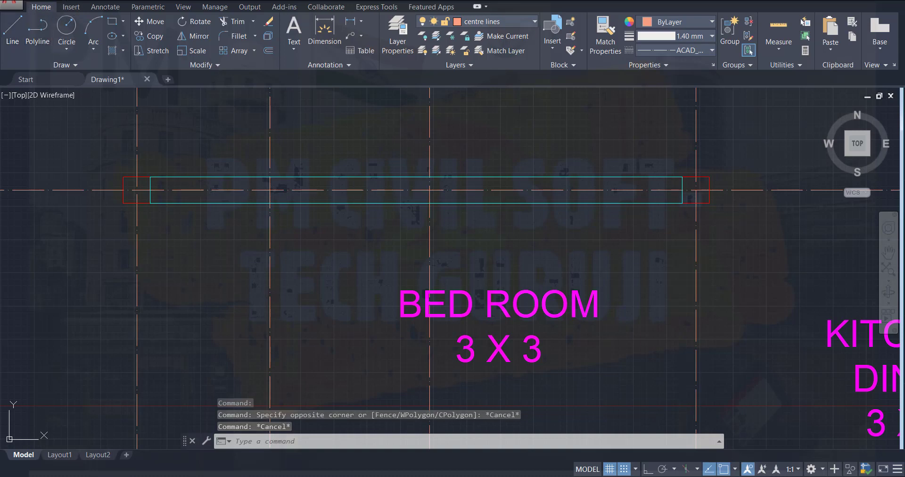
pyautogui.hotkey('ctrl', 's')
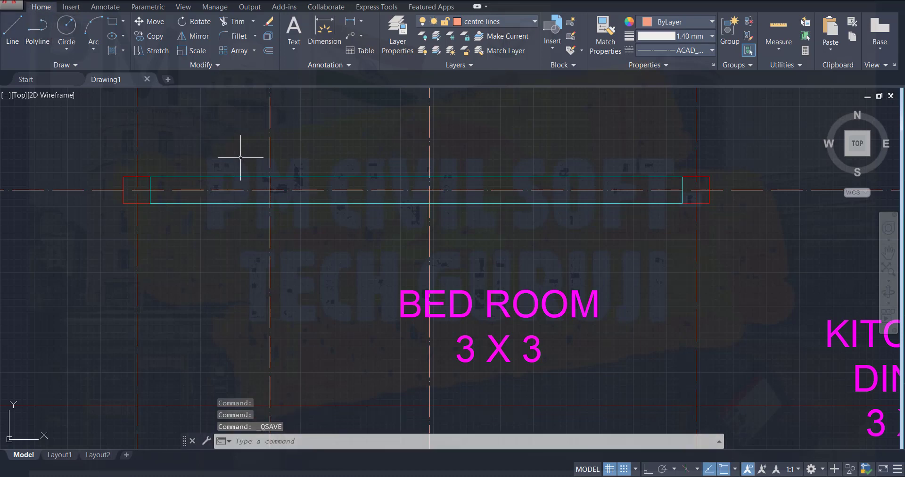
pyautogui.scroll(-2, 346, 191)
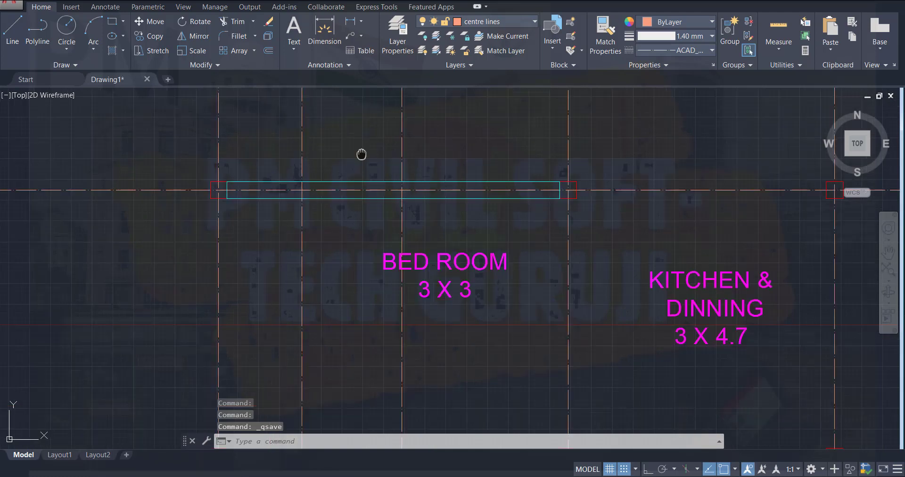
pyautogui.moveTo(360, 154)
pyautogui.mouseDown(button='middle')
pyautogui.moveTo(172, 142)
pyautogui.moveTo(81, 164)
pyautogui.moveTo(71, 182)
pyautogui.mouseUp(button='middle')
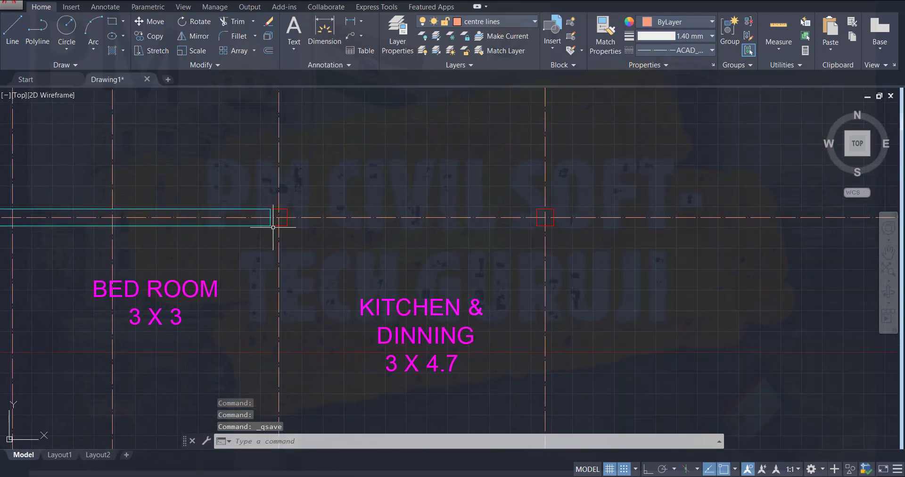
pyautogui.scroll(-2, 329, 214)
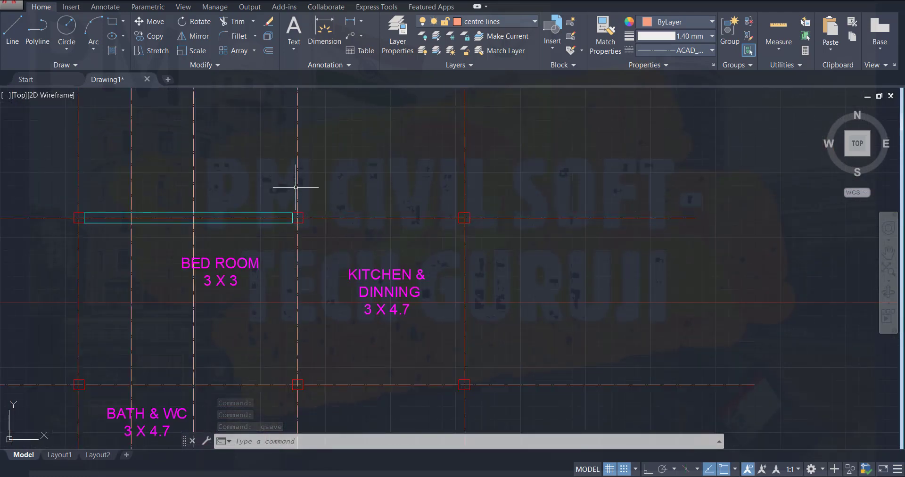
pyautogui.scroll(2, 285, 206)
pyautogui.scroll(-2, 381, 213)
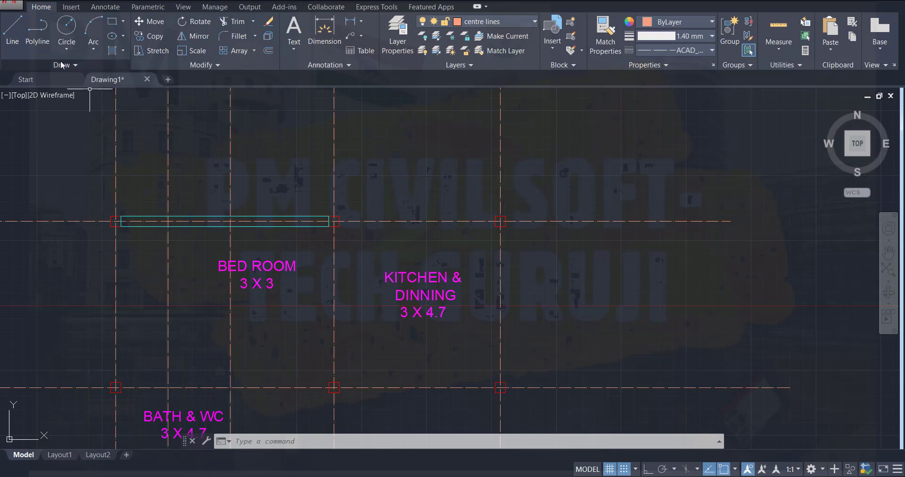
# - Draw a closed polyline beam rectangle between the kitchen & dinning grid junctions
pyautogui.click(37, 29)
pyautogui.scroll(4, 353, 221)
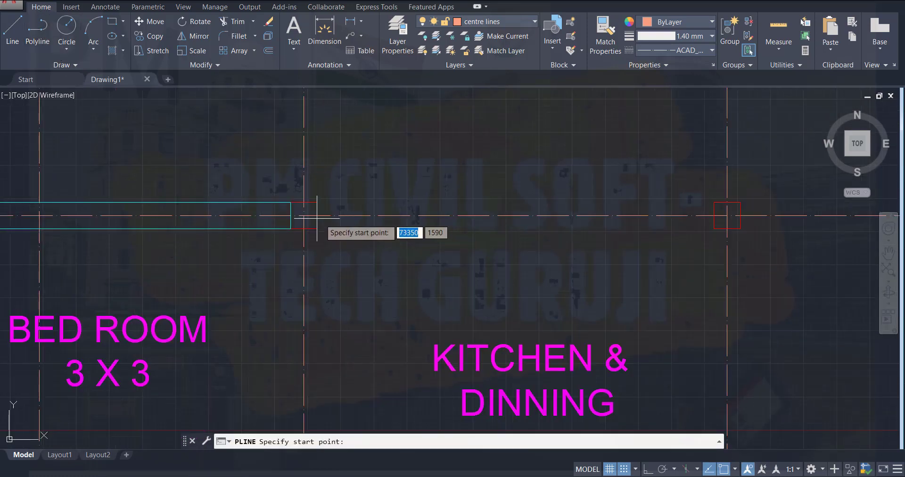
pyautogui.click(317, 202)
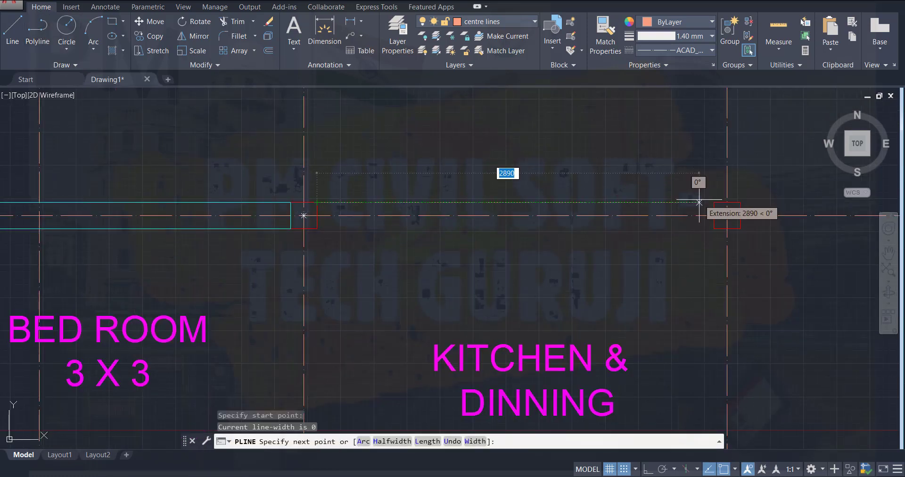
pyautogui.click(714, 203)
pyautogui.click(714, 228)
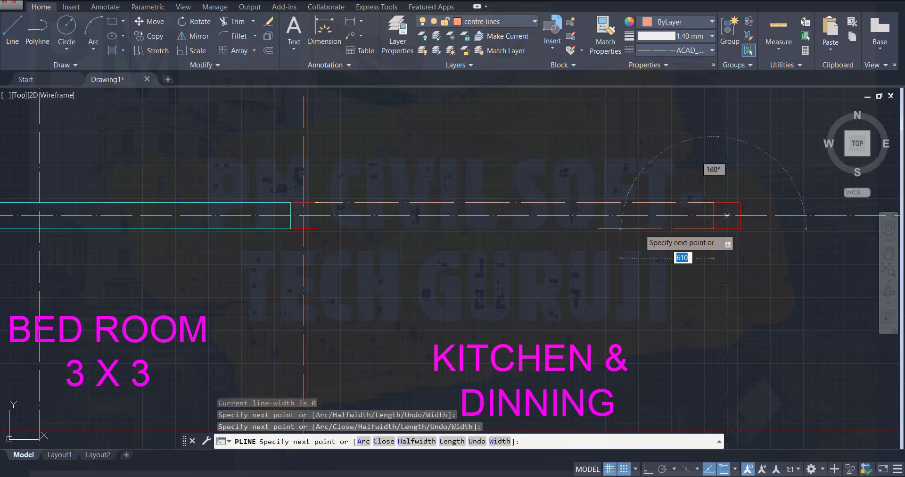
pyautogui.click(316, 229)
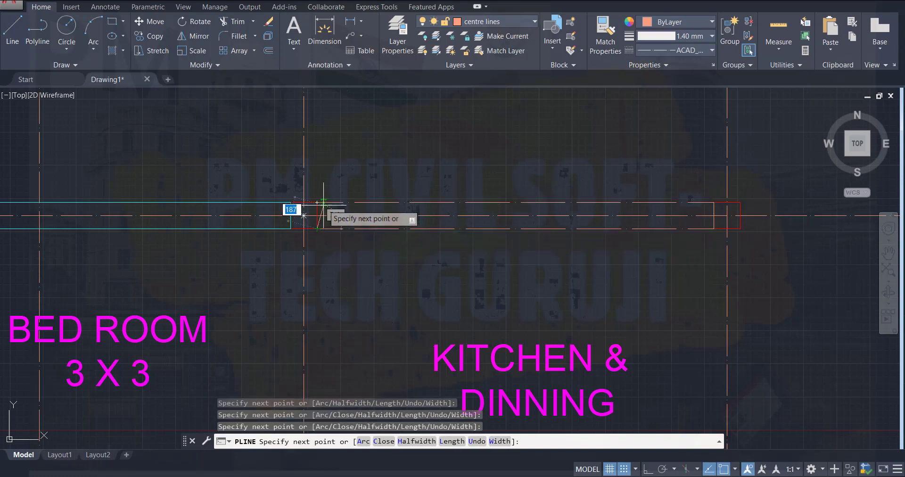
pyautogui.click(317, 203)
pyautogui.press('Escape')
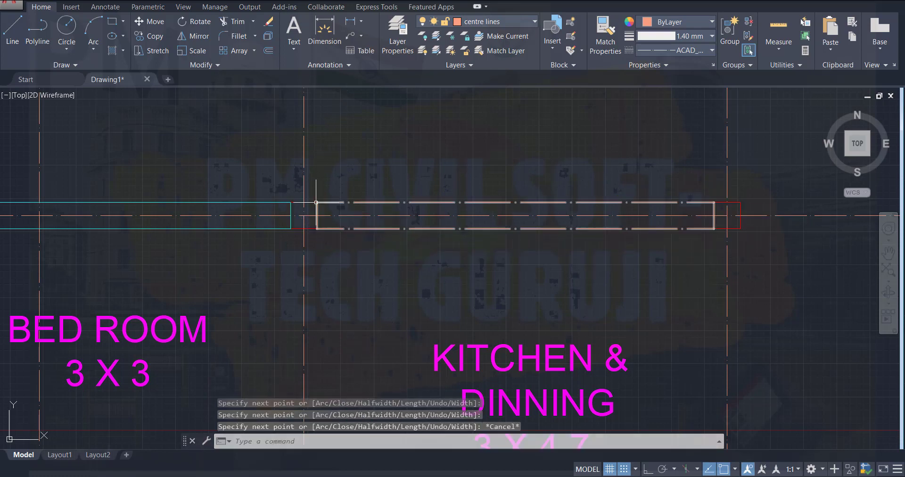
# - Match the kitchen beam's properties to the bed room beam's BEAM layer settings
pyautogui.click(367, 202)
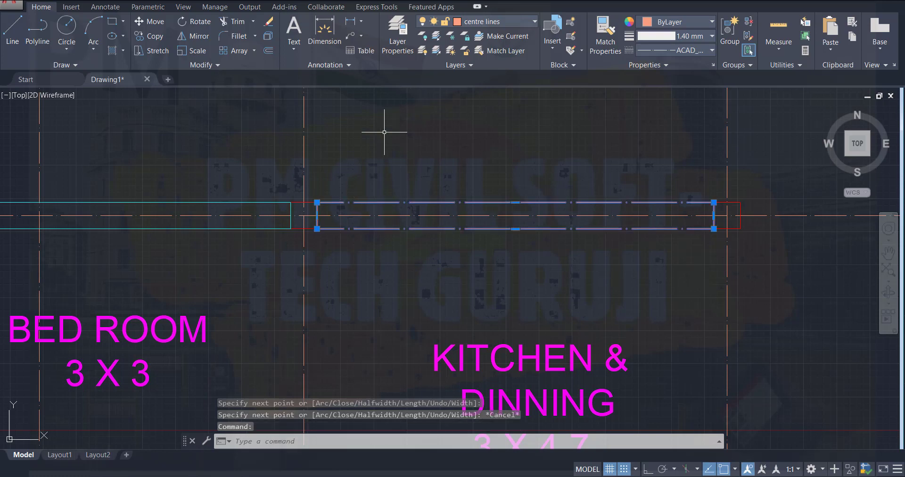
pyautogui.press('Escape')
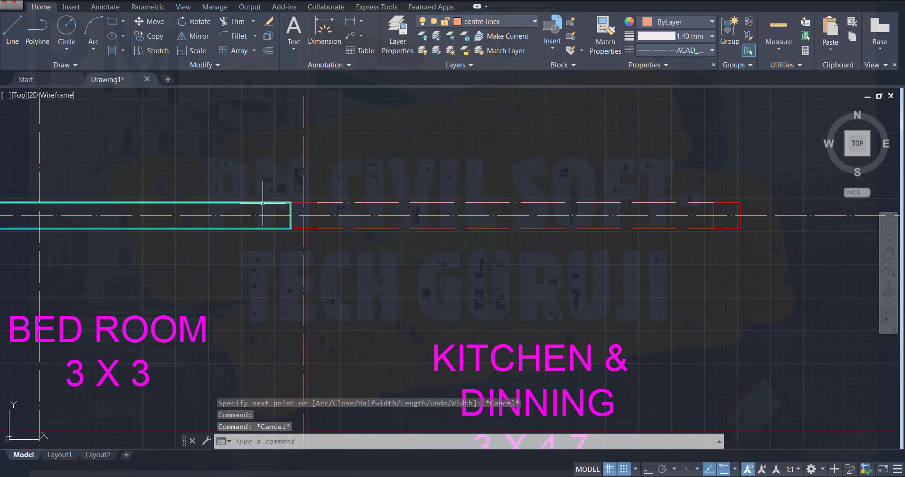
pyautogui.click(287, 202)
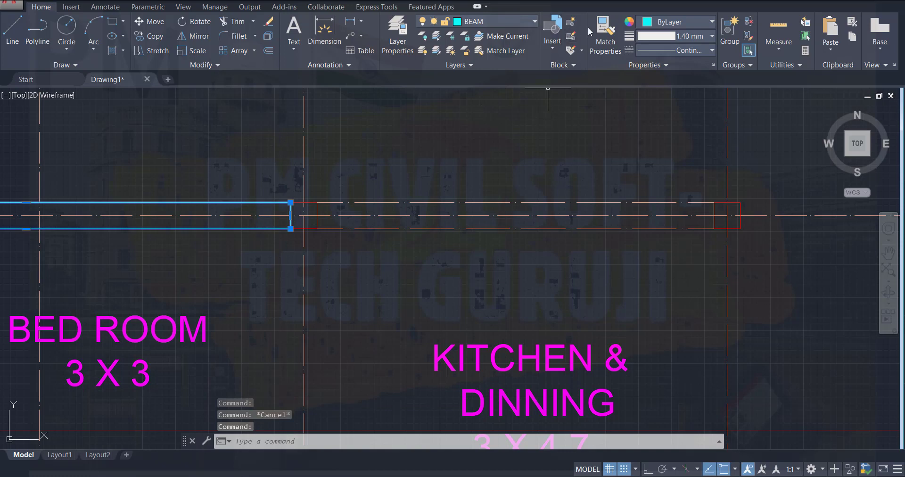
pyautogui.click(603, 28)
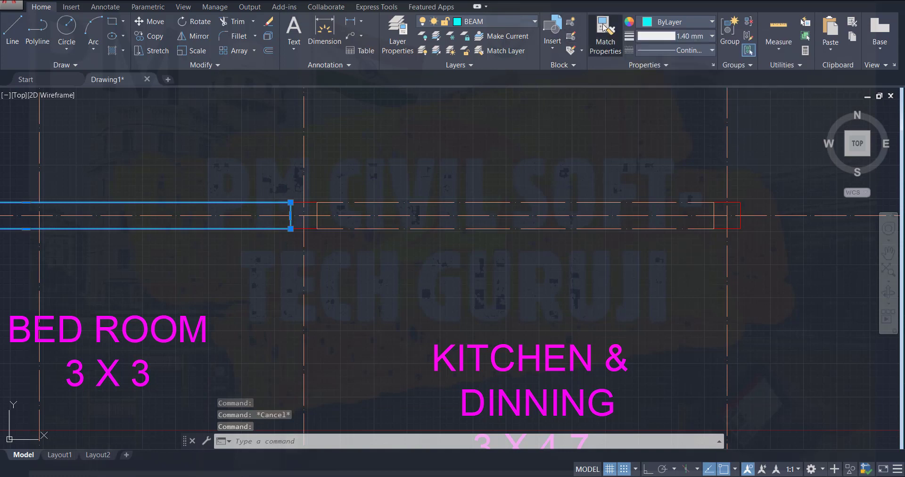
pyautogui.click(537, 202)
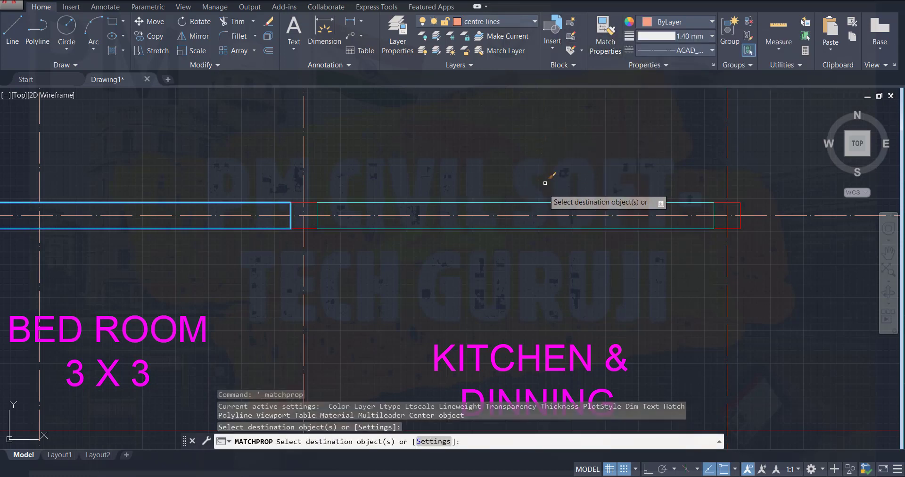
pyautogui.press('Escape')
pyautogui.press('Escape')
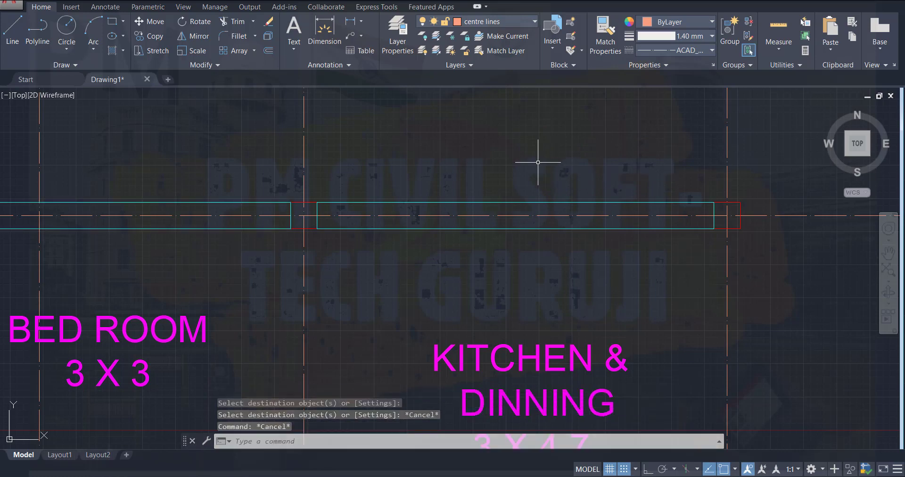
pyautogui.scroll(-2, 236, 269)
pyautogui.moveTo(239, 258)
pyautogui.mouseDown(button='middle')
pyautogui.moveTo(349, 252)
pyautogui.moveTo(430, 226)
pyautogui.mouseUp(button='middle')
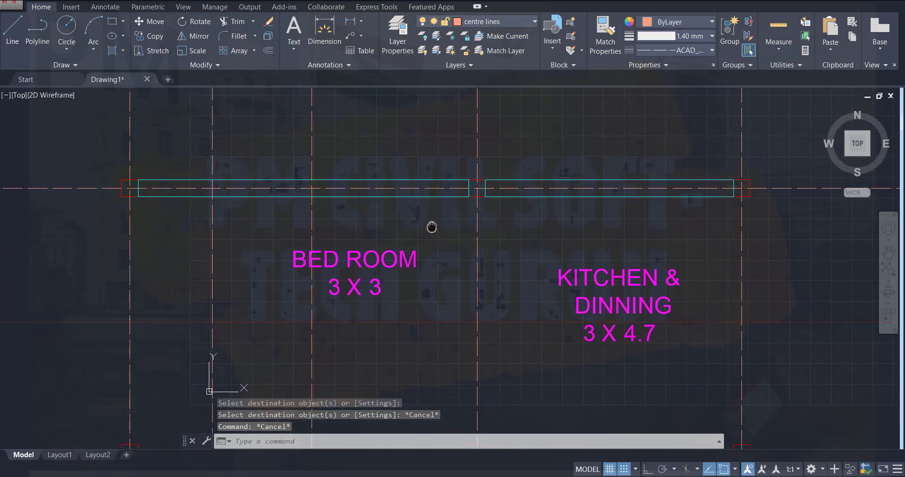
pyautogui.click(414, 180)
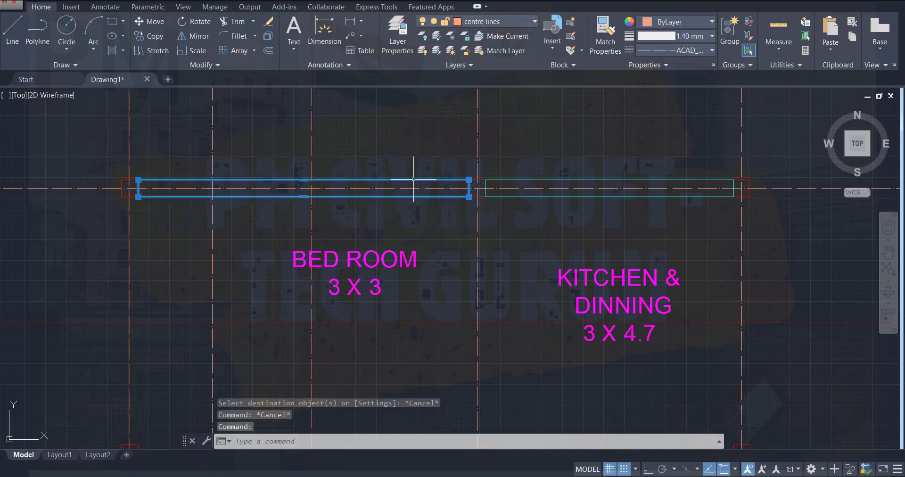
# - Copy both beams onto the next two grid lines down, framing the BATH & WC row
pyautogui.click(524, 179)
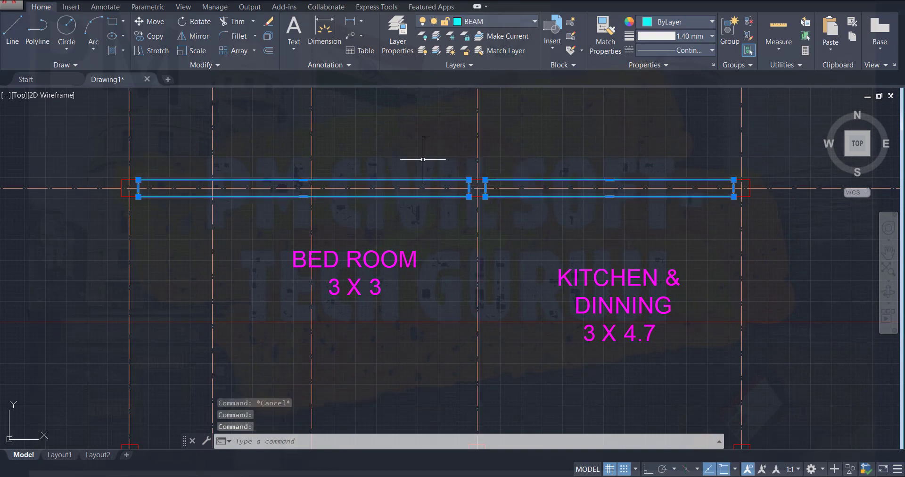
pyautogui.click(152, 36)
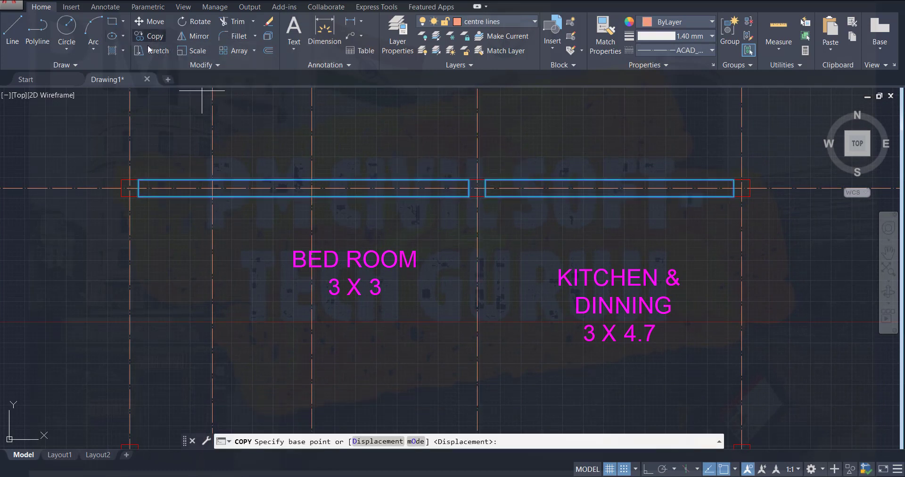
pyautogui.click(137, 196)
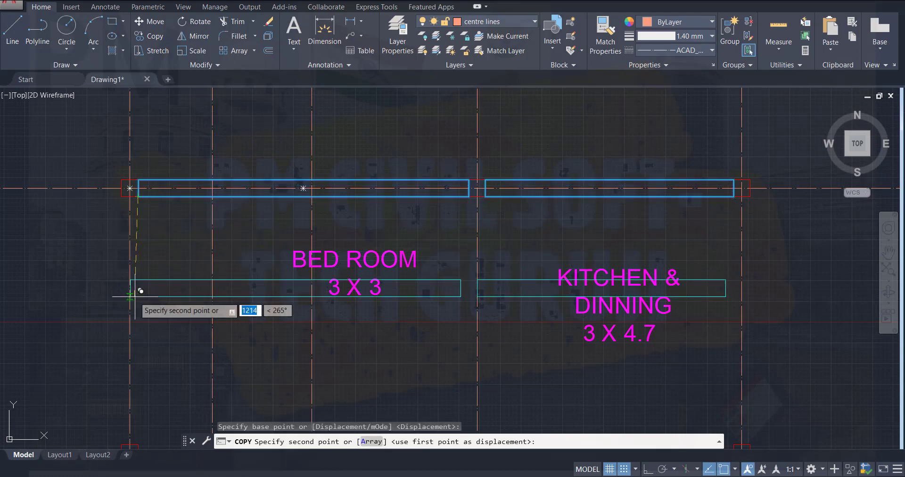
pyautogui.scroll(-2, 137, 301)
pyautogui.scroll(5, 141, 318)
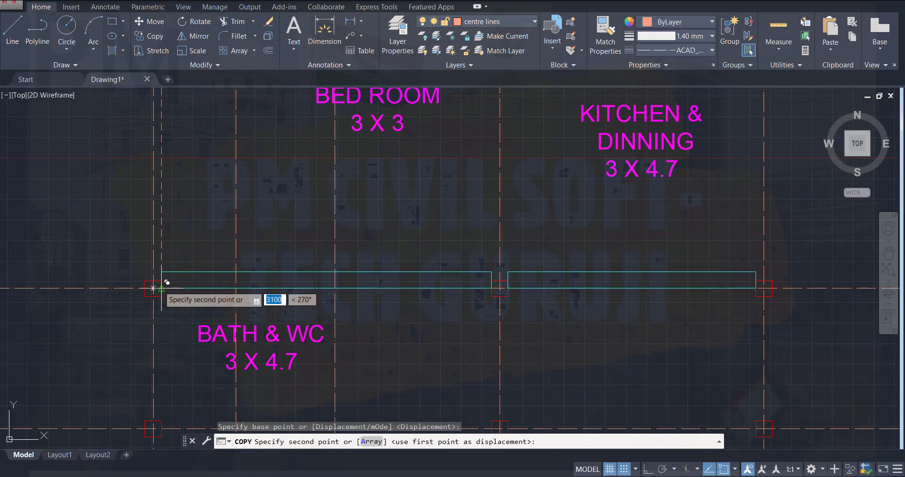
pyautogui.click(168, 291)
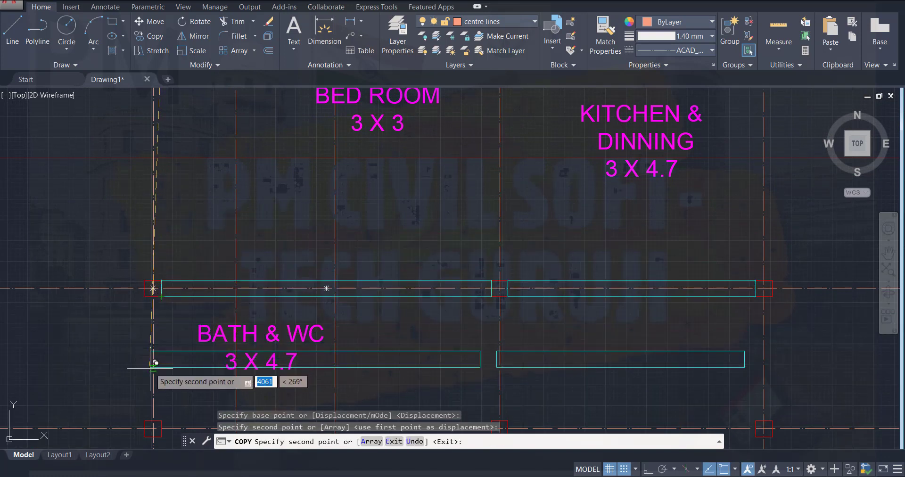
pyautogui.moveTo(163, 360); pyautogui.dragTo(176, 207, button='middle')
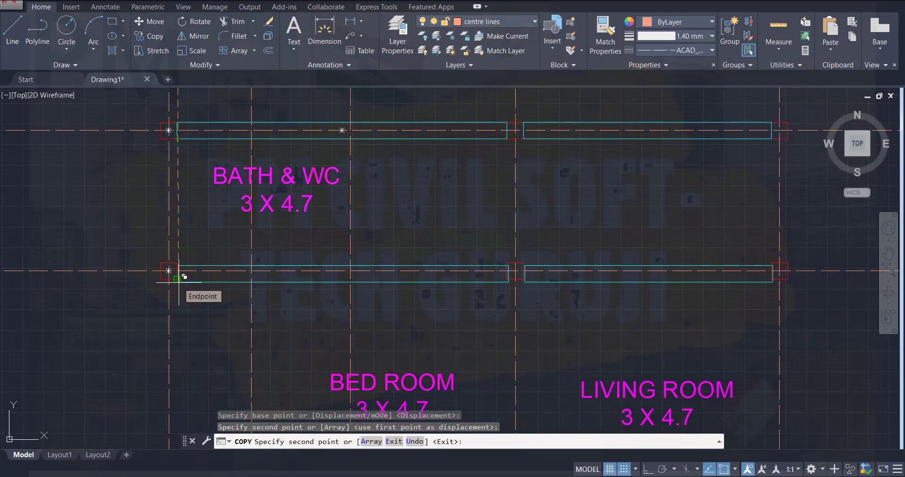
pyautogui.click(177, 279)
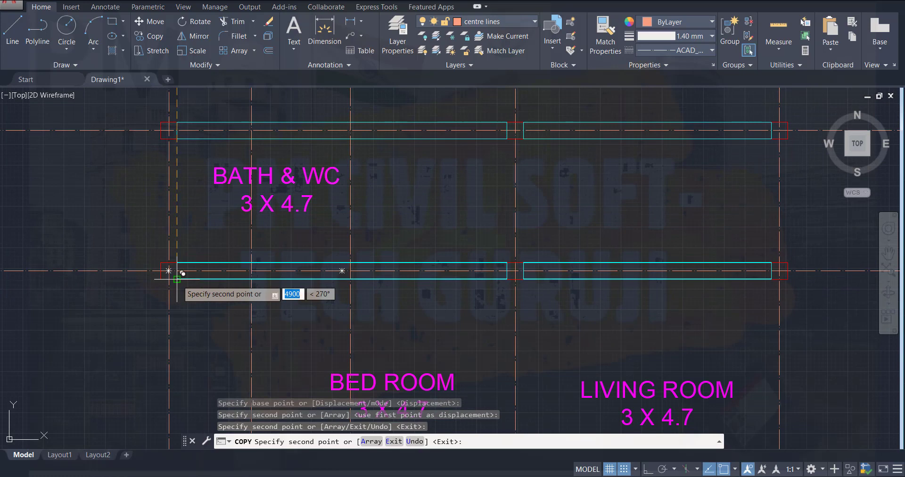
pyautogui.press('Escape')
pyautogui.scroll(-2, 333, 302)
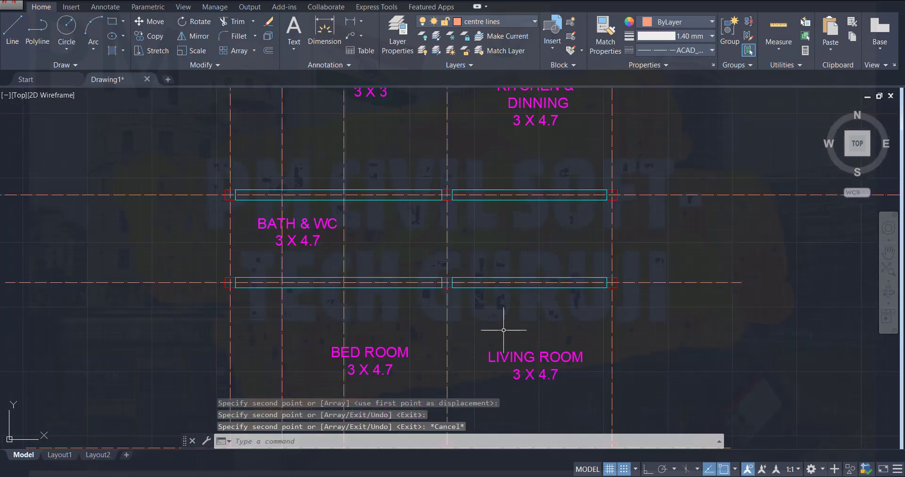
pyautogui.moveTo(503, 330); pyautogui.dragTo(497, 194, button='middle')
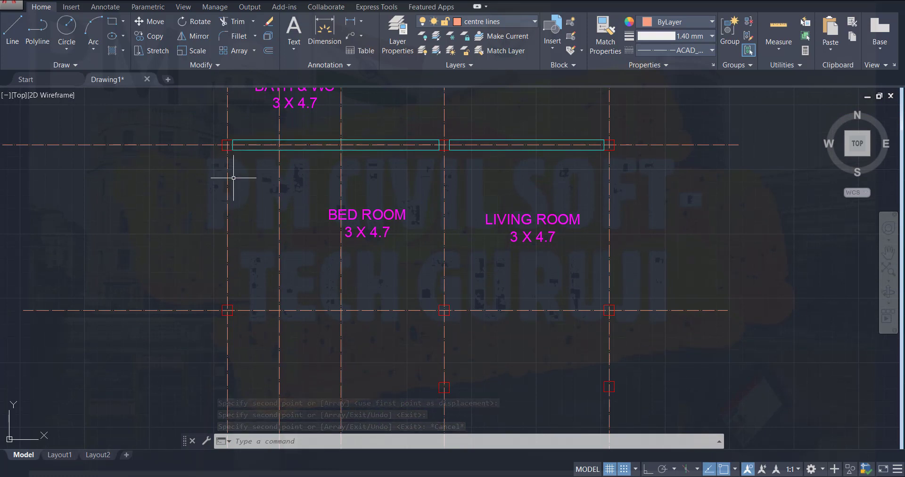
# - Copy the bed room and living room beams down onto the grid line beneath that row
pyautogui.write('co')
pyautogui.press('Return')
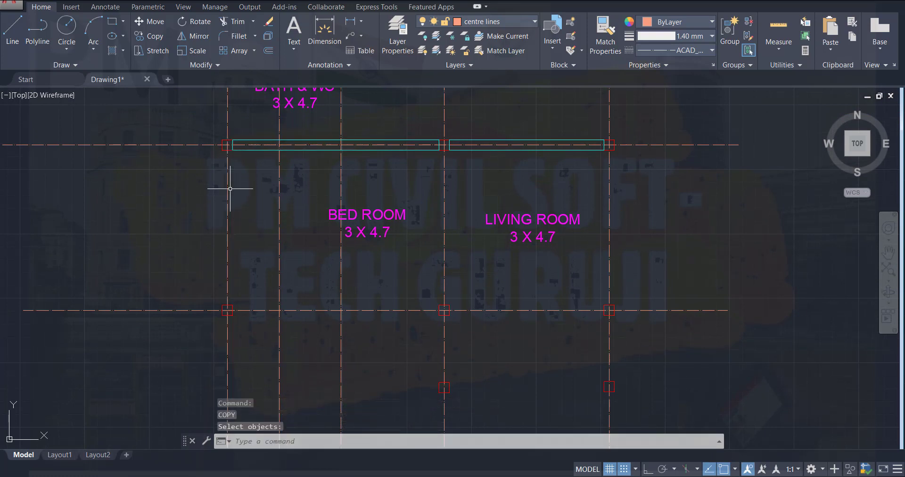
pyautogui.click(248, 149)
pyautogui.press('Escape')
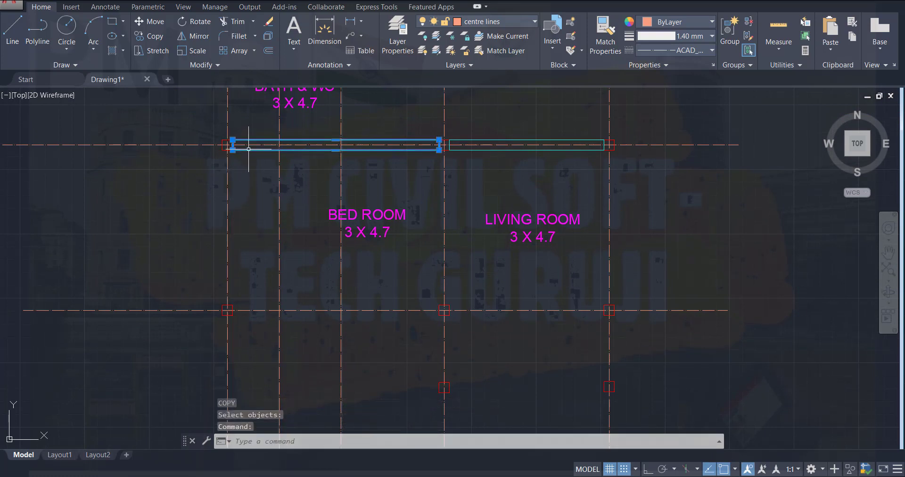
pyautogui.click(486, 149)
pyautogui.click(150, 36)
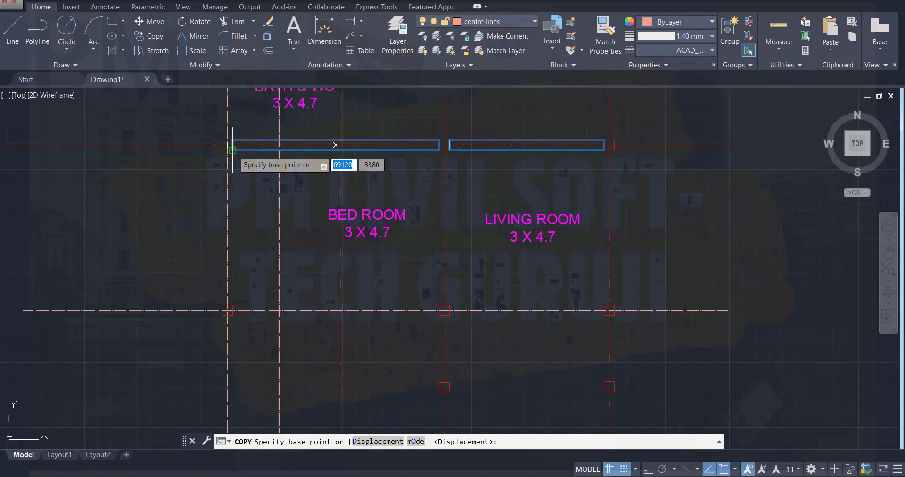
pyautogui.click(228, 145)
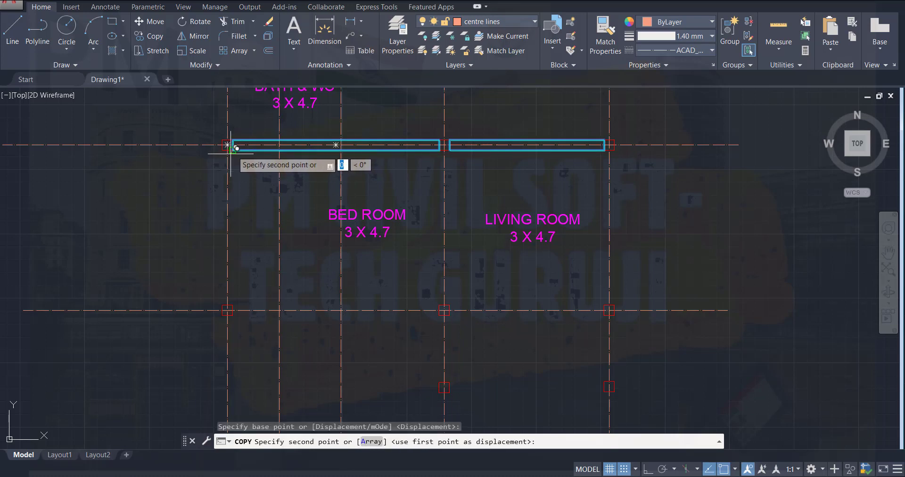
pyautogui.click(232, 314)
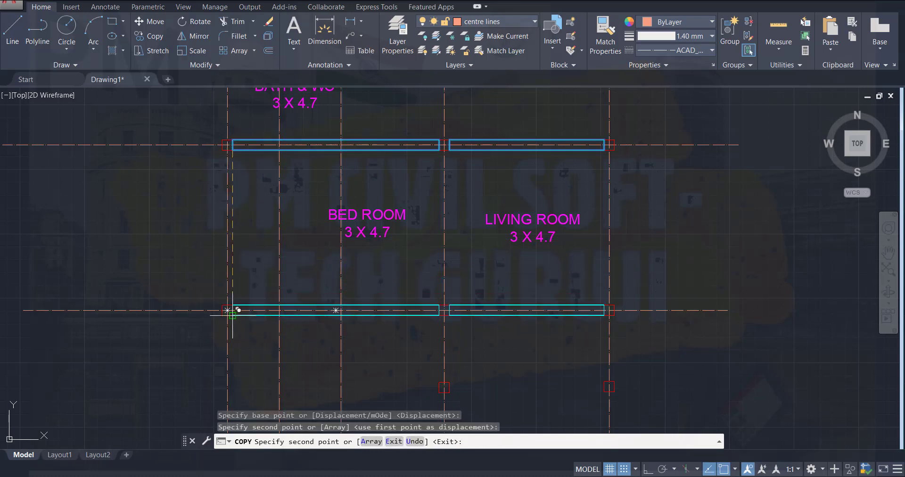
pyautogui.press('Escape')
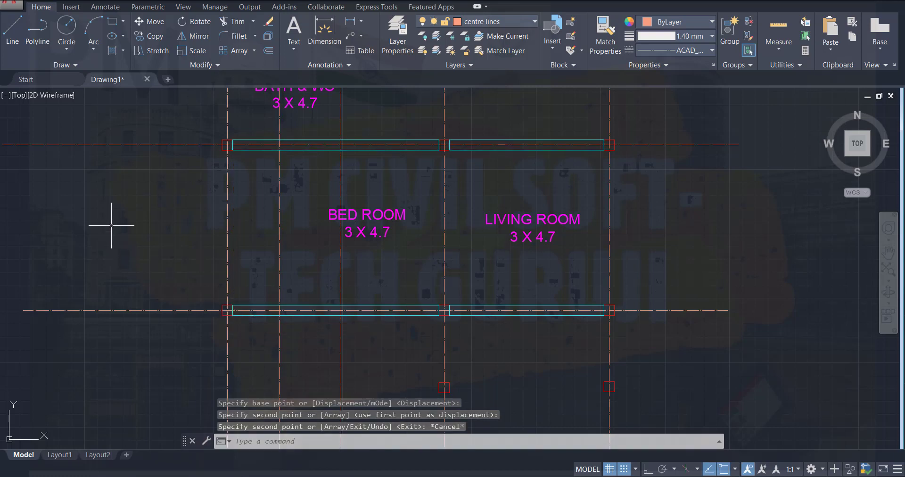
# - Return the view to the upper rooms and quick-save the drawing with Ctrl+S
pyautogui.scroll(-2, 102, 229)
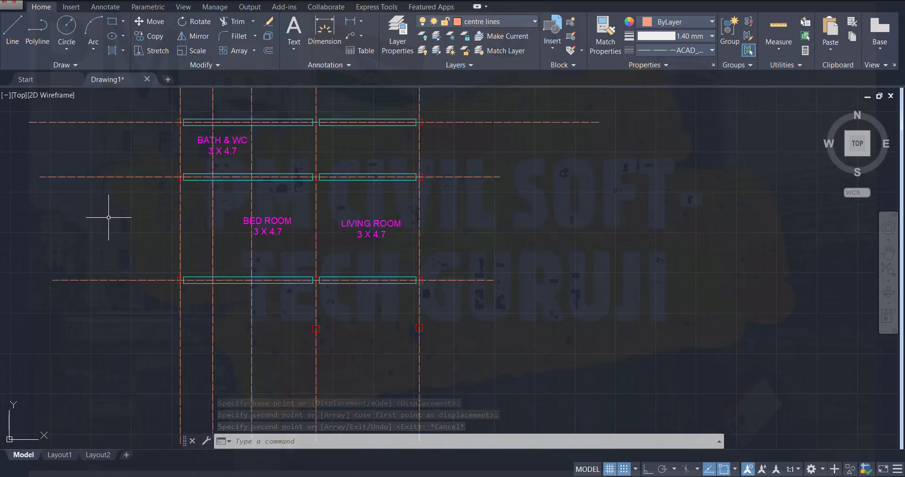
pyautogui.moveTo(109, 215); pyautogui.dragTo(75, 343, button='middle')
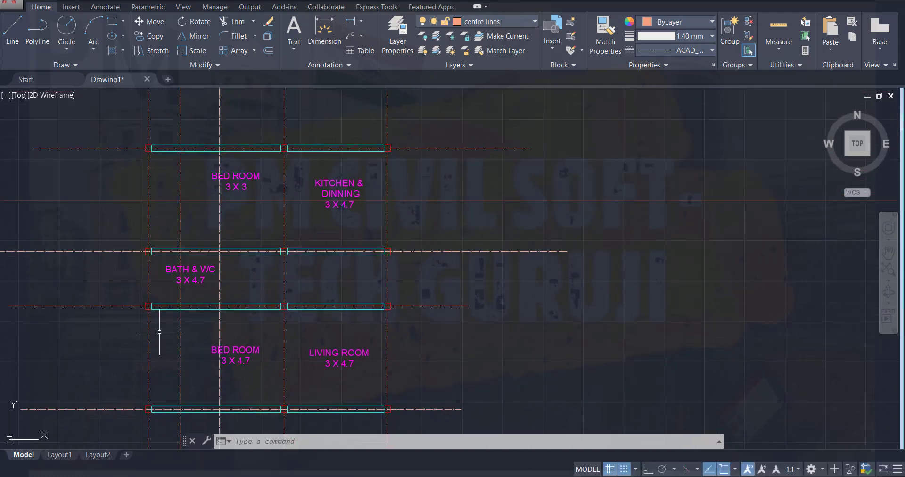
pyautogui.scroll(4, 373, 154)
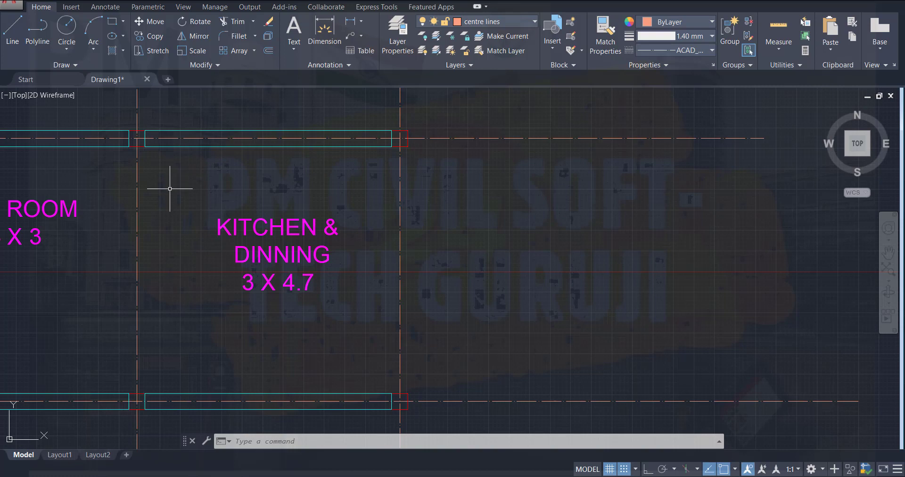
pyautogui.press('Escape')
pyautogui.press('Escape')
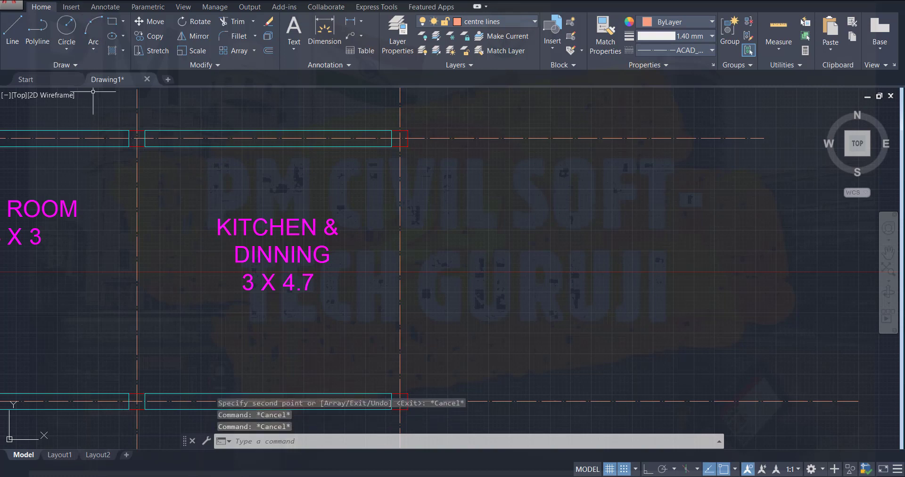
pyautogui.hotkey('ctrl', 's')
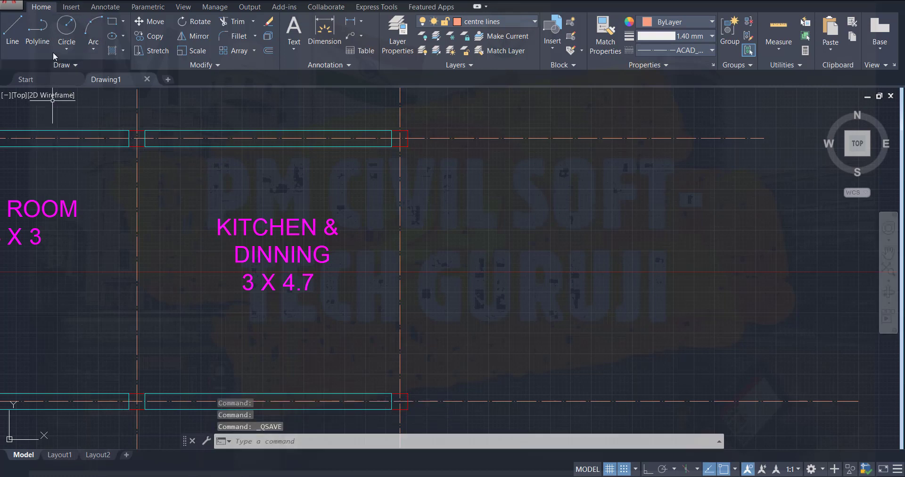
# - On the BEAM layer, outline a vertical beam down KITCHEN & DINNING's right grid line
pyautogui.click(14, 30)
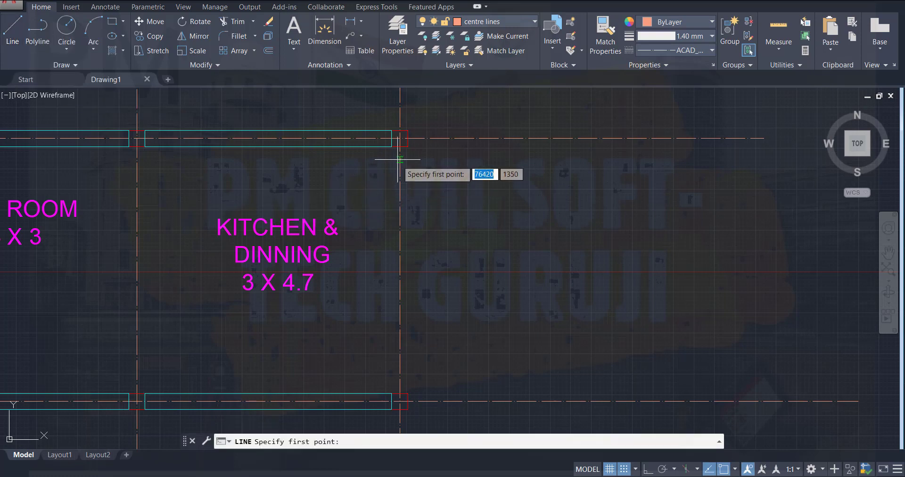
pyautogui.click(43, 31)
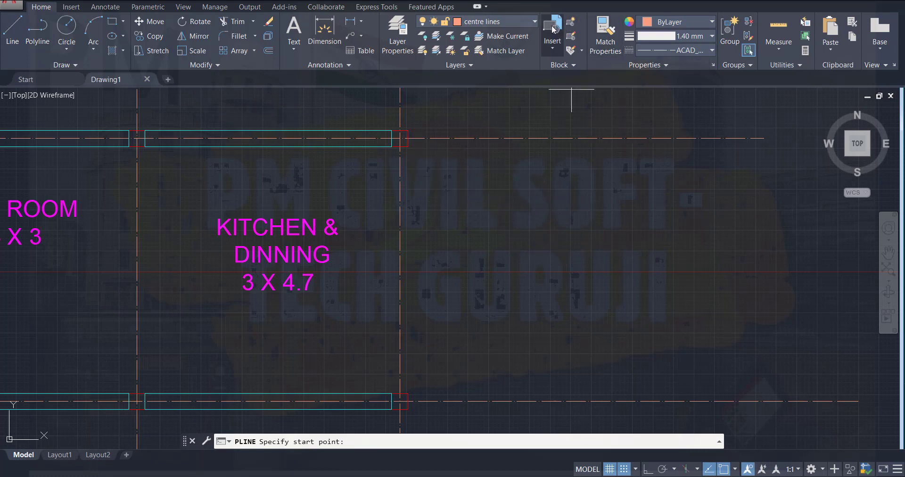
pyautogui.click(534, 22)
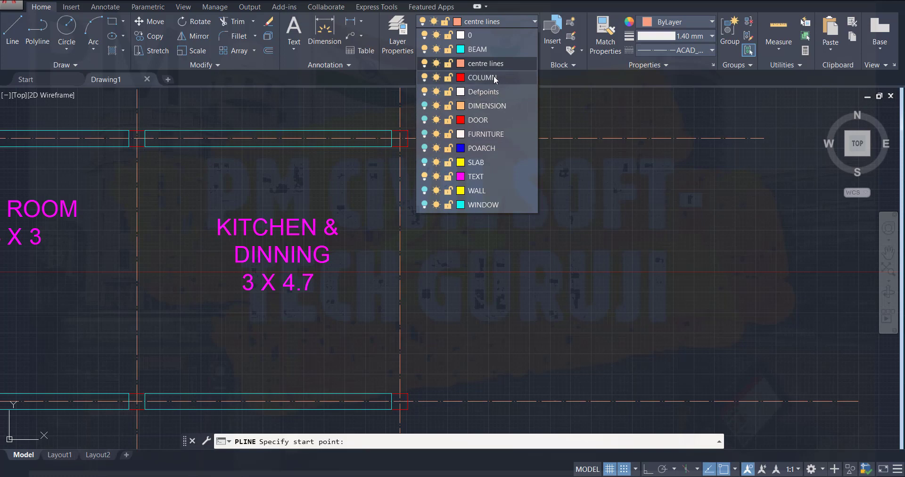
pyautogui.click(491, 51)
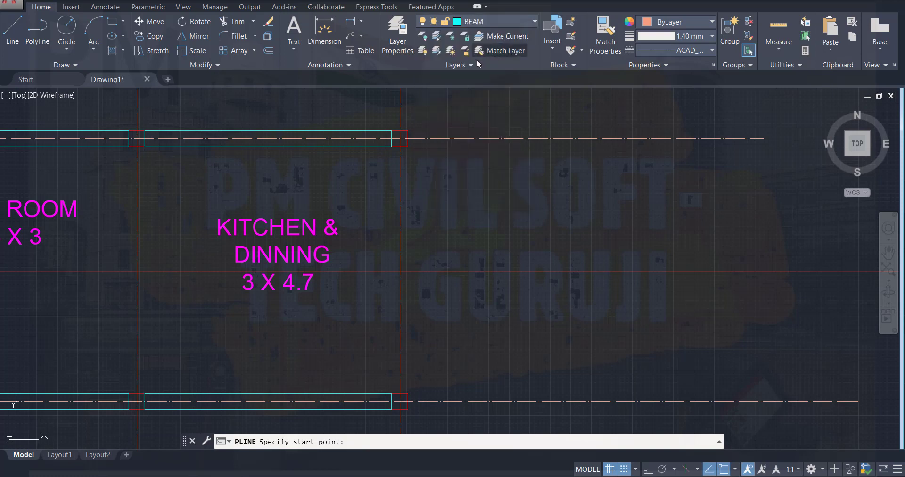
pyautogui.click(400, 138)
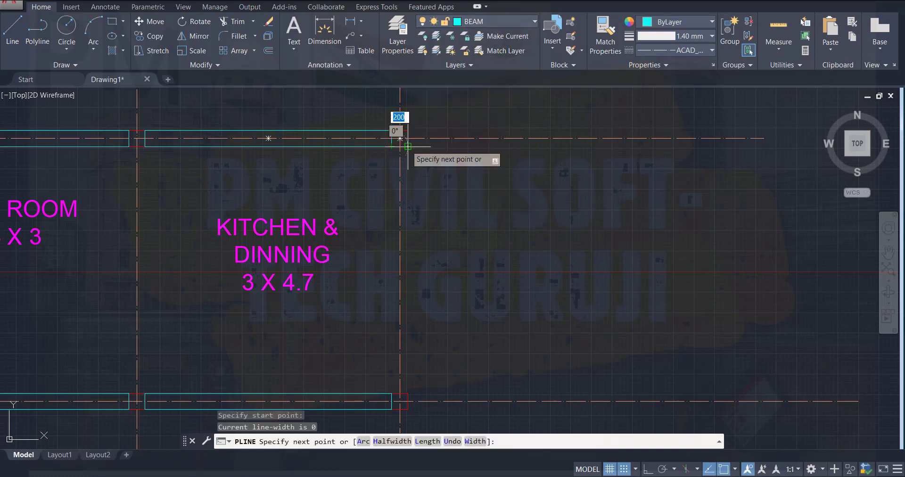
pyautogui.click(407, 146)
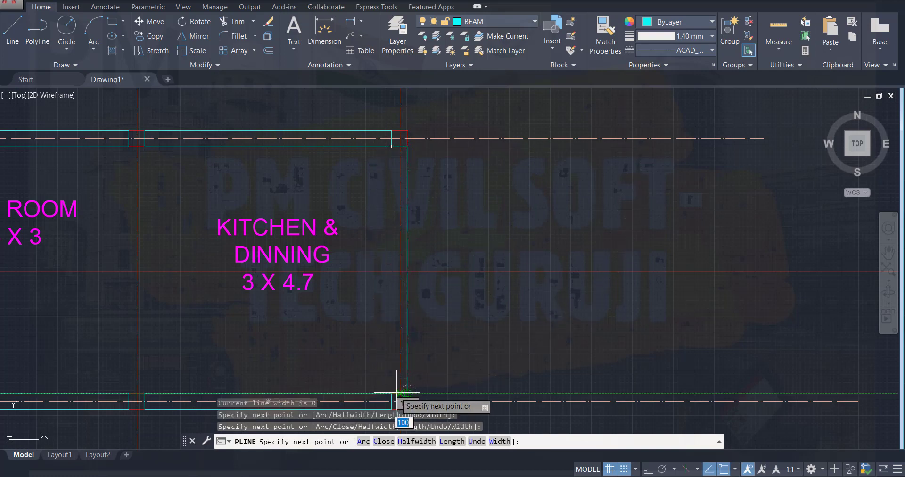
pyautogui.click(408, 393)
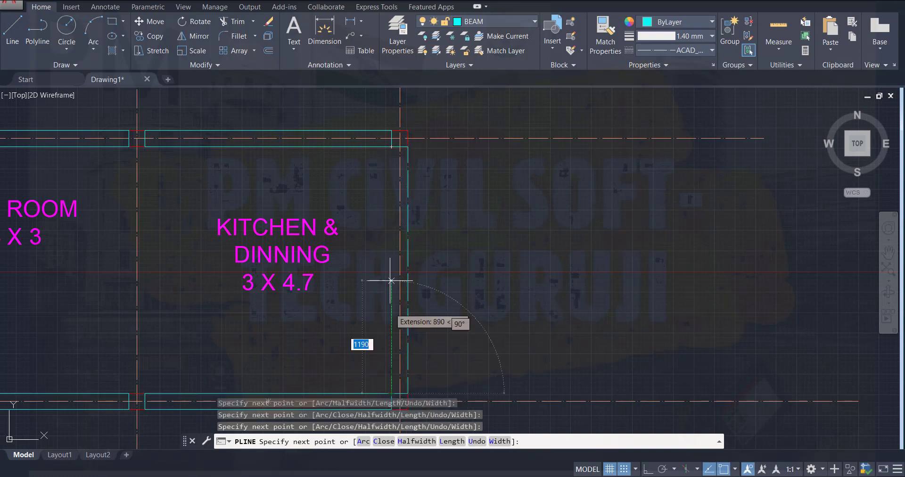
pyautogui.click(392, 147)
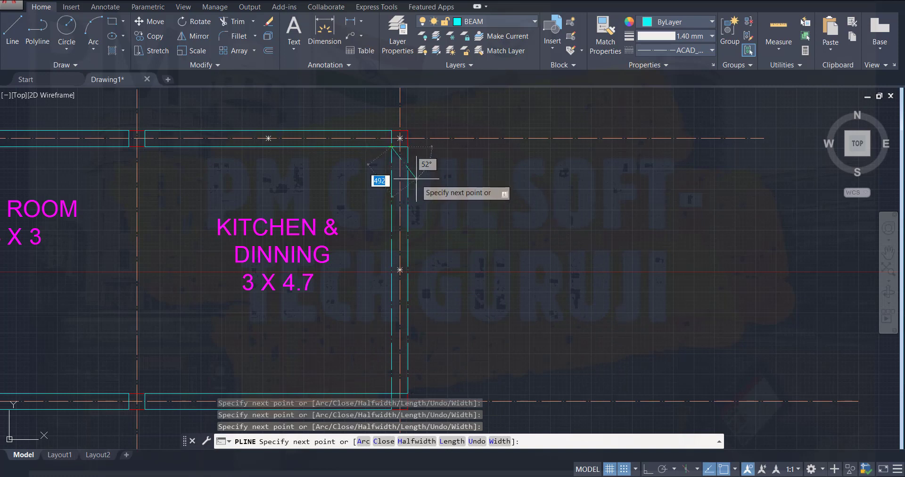
pyautogui.press('Escape')
# - Set the new vertical beam's linetype to Continuous
pyautogui.click(409, 186)
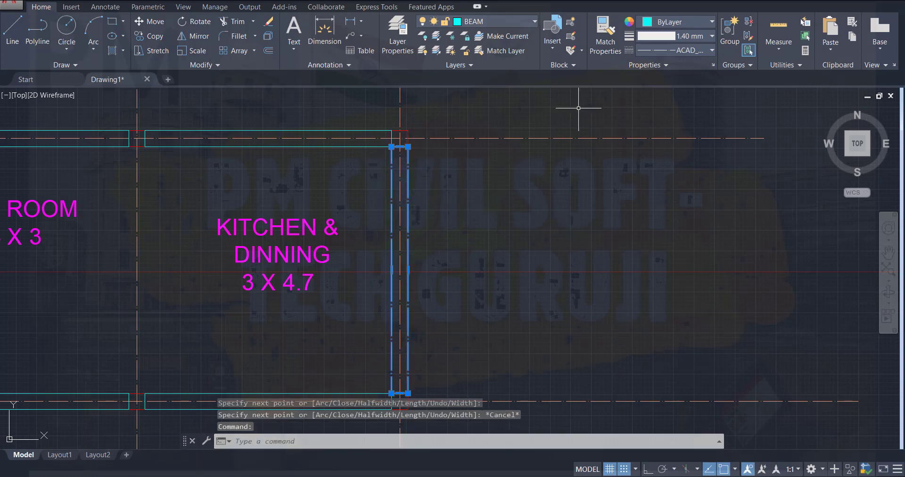
pyautogui.click(692, 50)
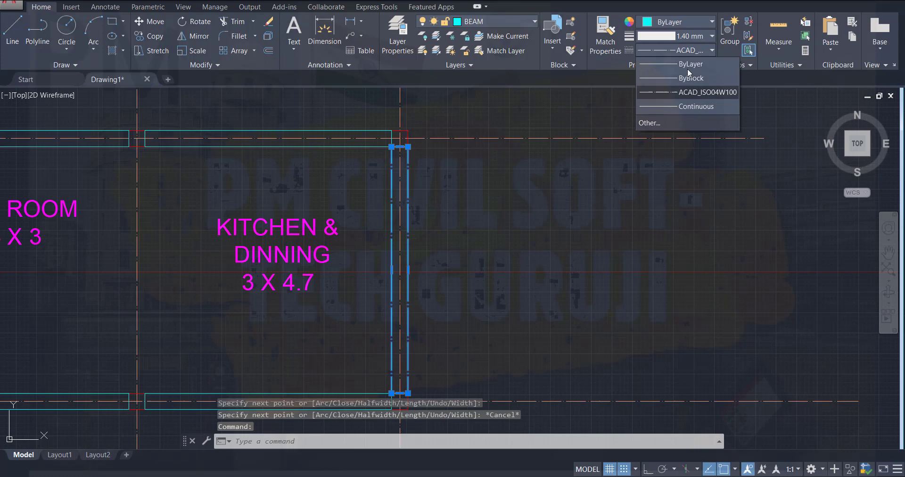
pyautogui.click(687, 103)
pyautogui.click(607, 240)
pyautogui.press('Escape')
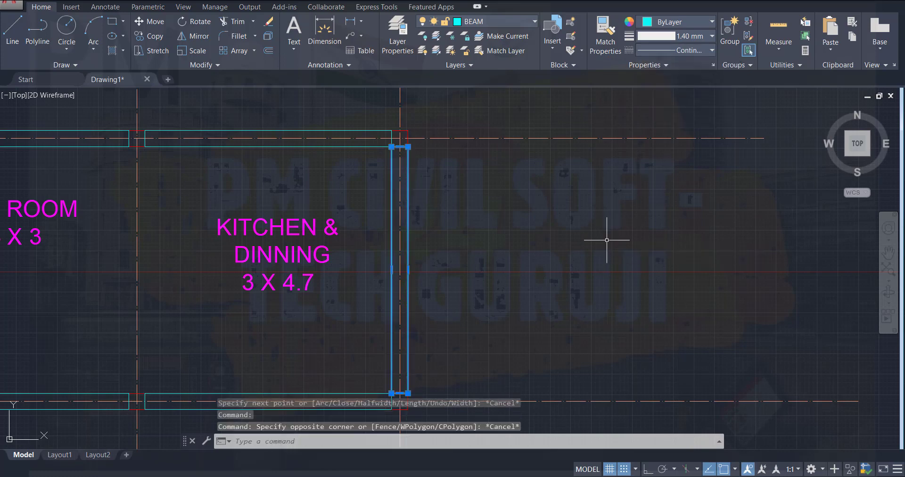
pyautogui.press('Escape')
# - Outline a Continuous-linetype vertical beam from the top beam down to the middle beam
pyautogui.scroll(-4, 468, 268)
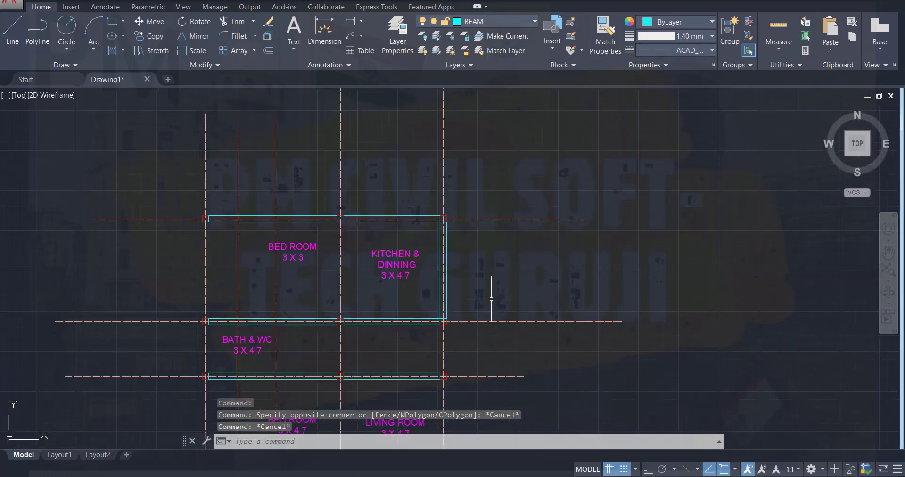
pyautogui.moveTo(490, 299); pyautogui.dragTo(480, 174, button='middle')
pyautogui.scroll(3, 480, 167)
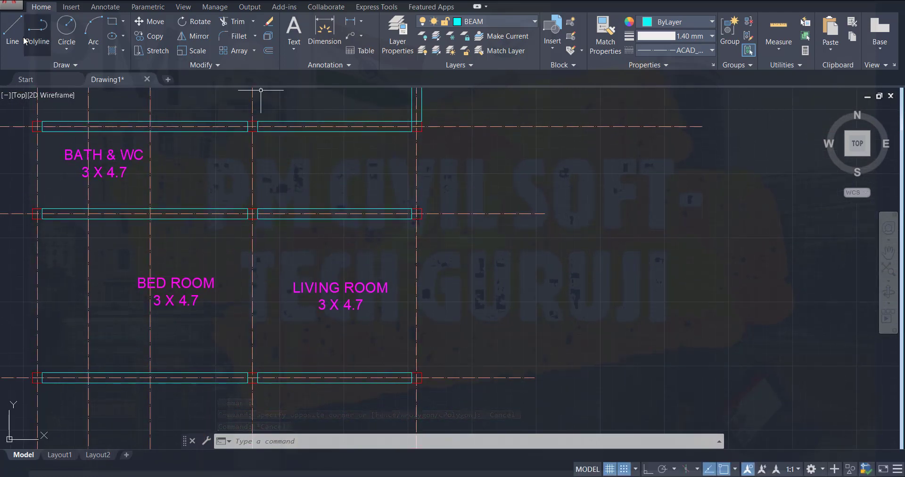
pyautogui.click(38, 29)
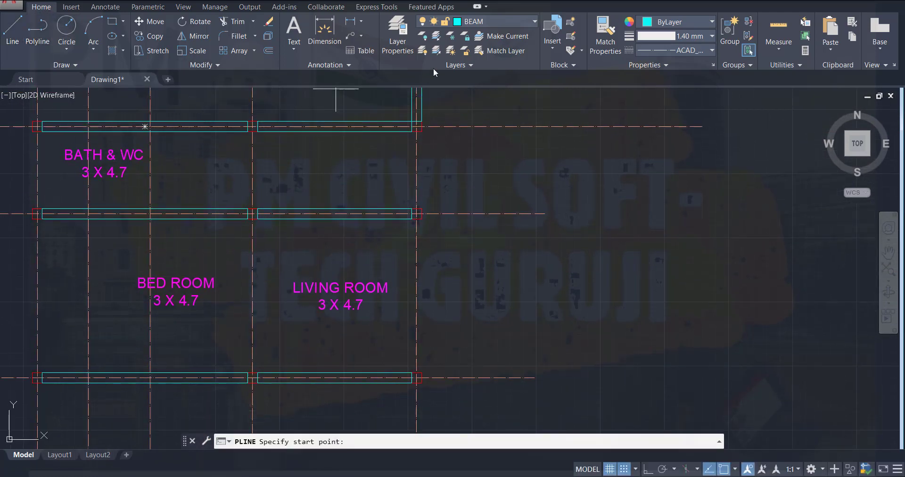
pyautogui.click(708, 50)
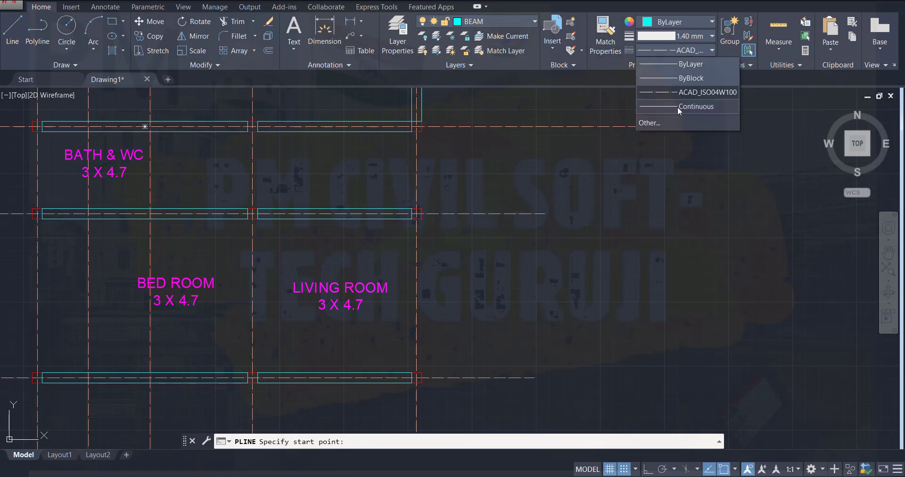
pyautogui.click(678, 106)
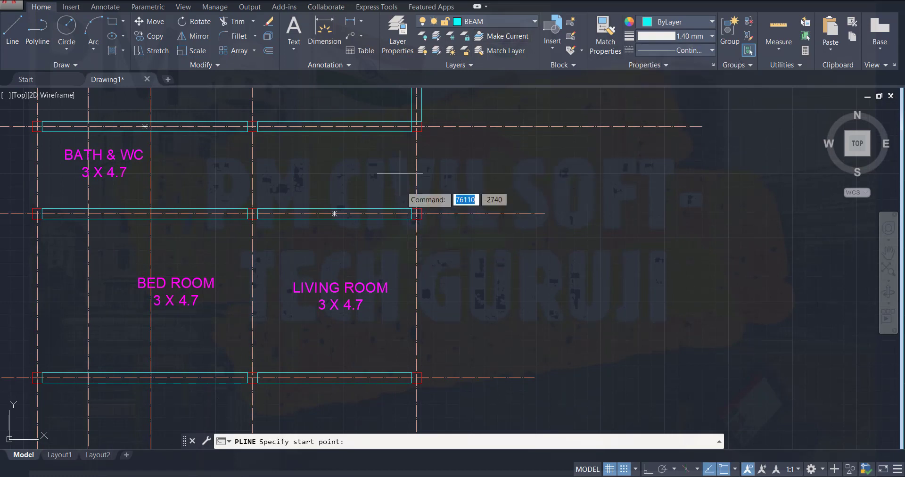
pyautogui.click(416, 126)
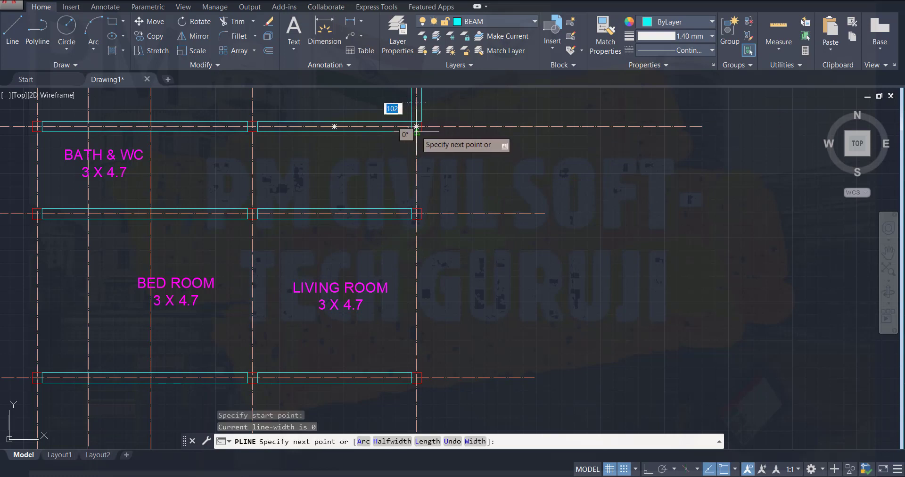
pyautogui.click(416, 126)
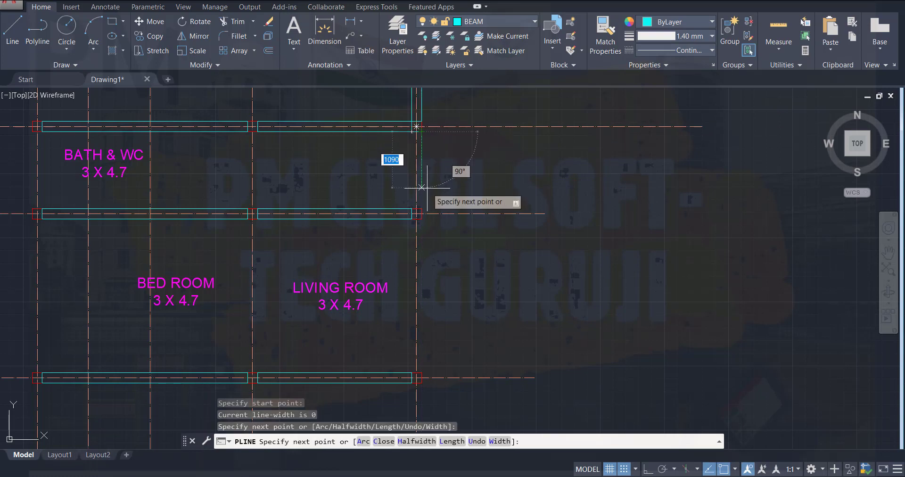
pyautogui.click(416, 209)
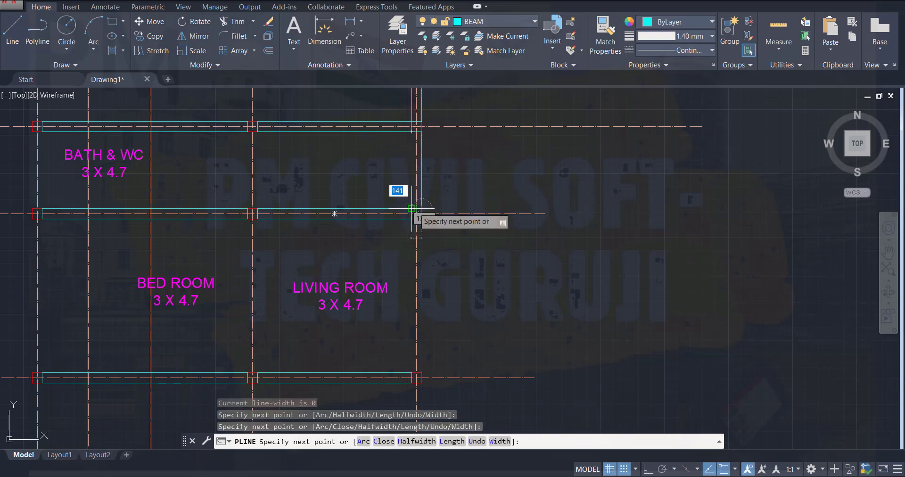
pyautogui.click(413, 129)
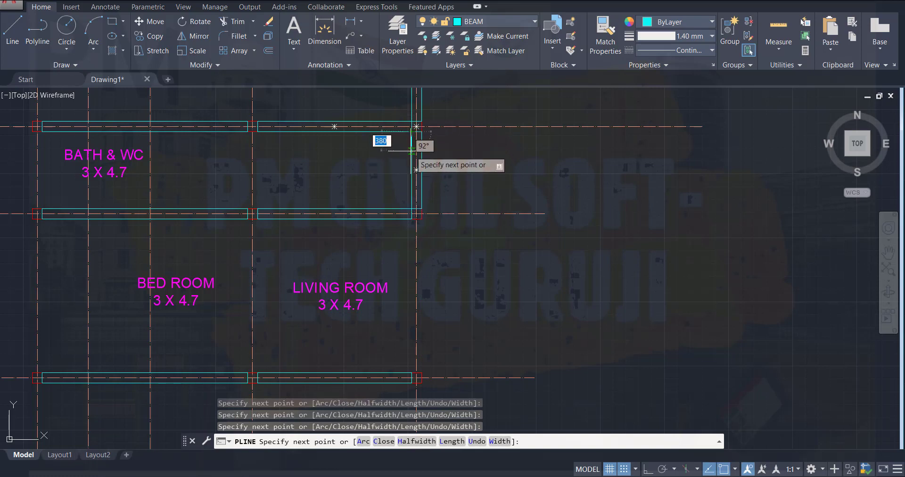
pyautogui.press('Escape')
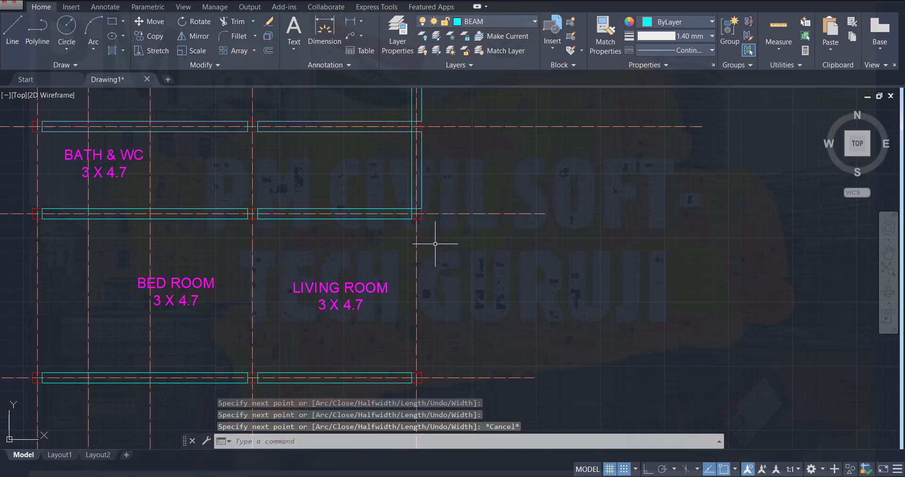
# - Outline the next vertical beam from the middle beam down to the lower beam
pyautogui.click(41, 34)
pyautogui.click(416, 214)
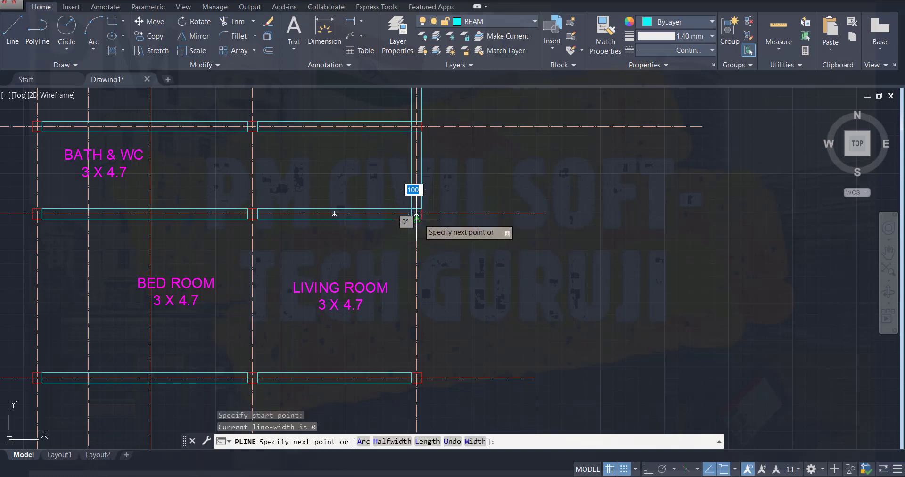
pyautogui.click(416, 213)
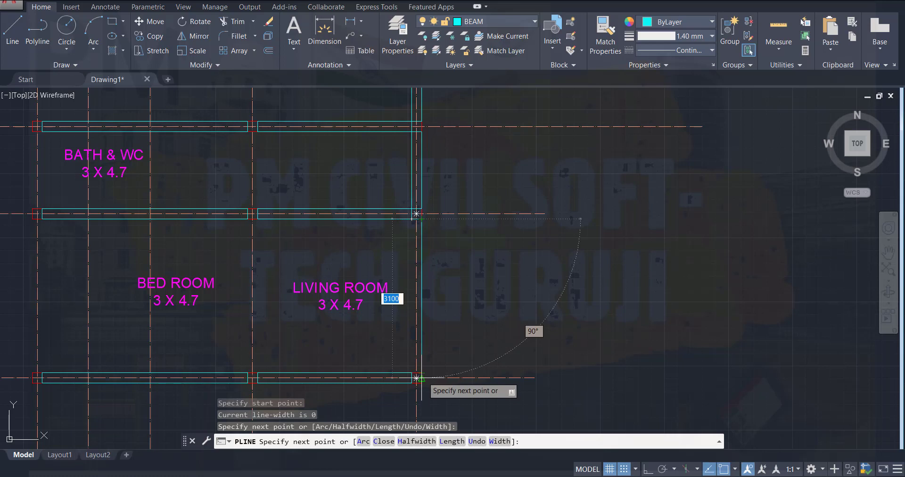
pyautogui.click(416, 377)
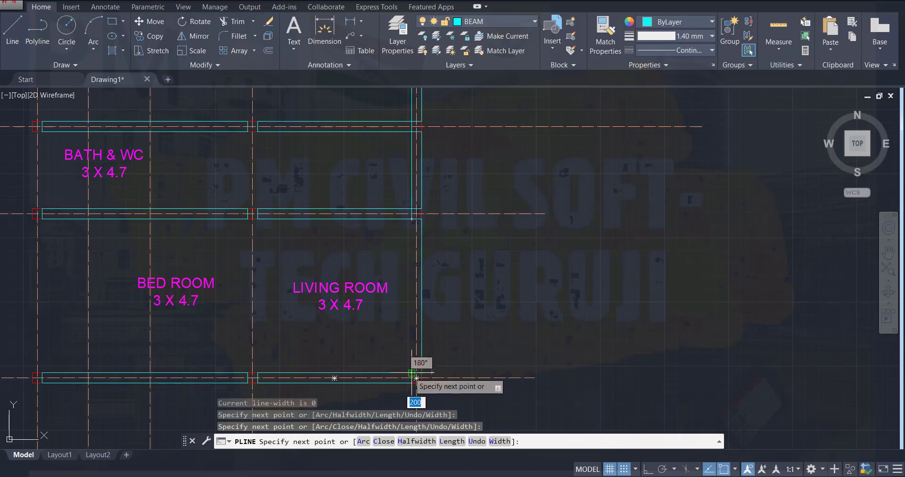
pyautogui.click(417, 377)
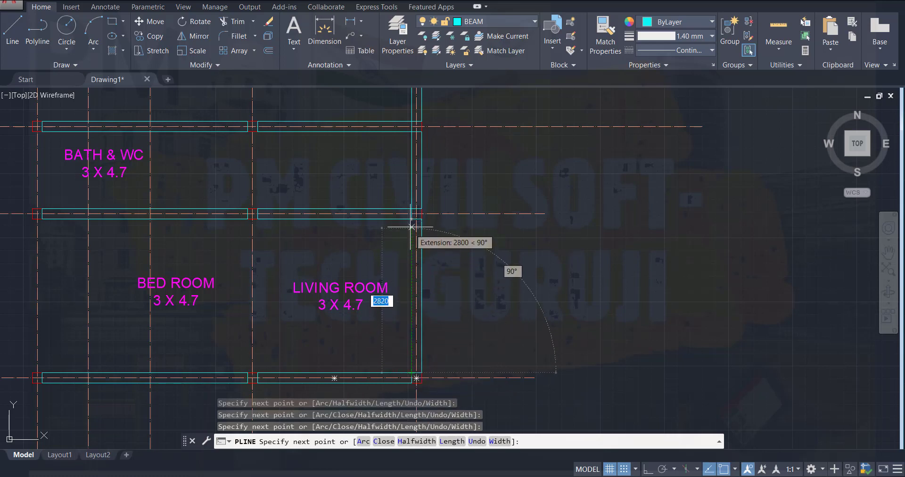
pyautogui.click(412, 218)
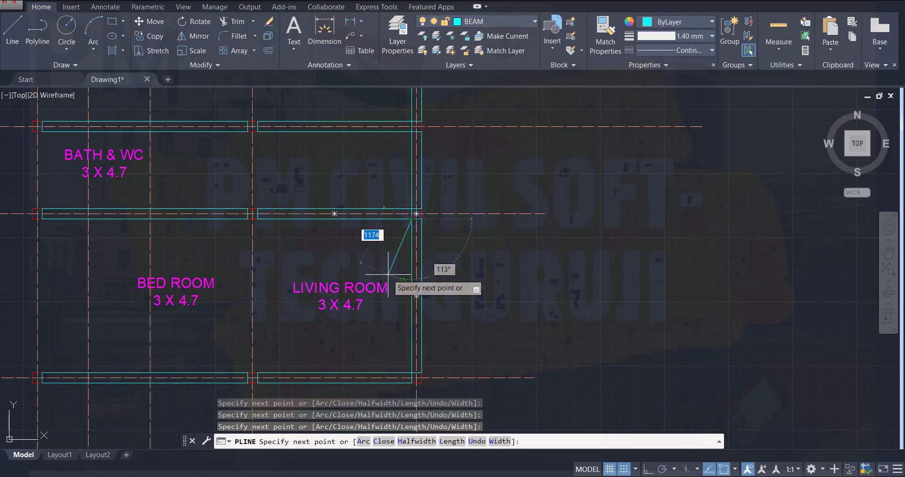
pyautogui.press('Escape')
pyautogui.scroll(-2, 532, 353)
pyautogui.moveTo(530, 356); pyautogui.dragTo(521, 197, button='middle')
pyautogui.scroll(2, 418, 198)
pyautogui.scroll(2, 418, 199)
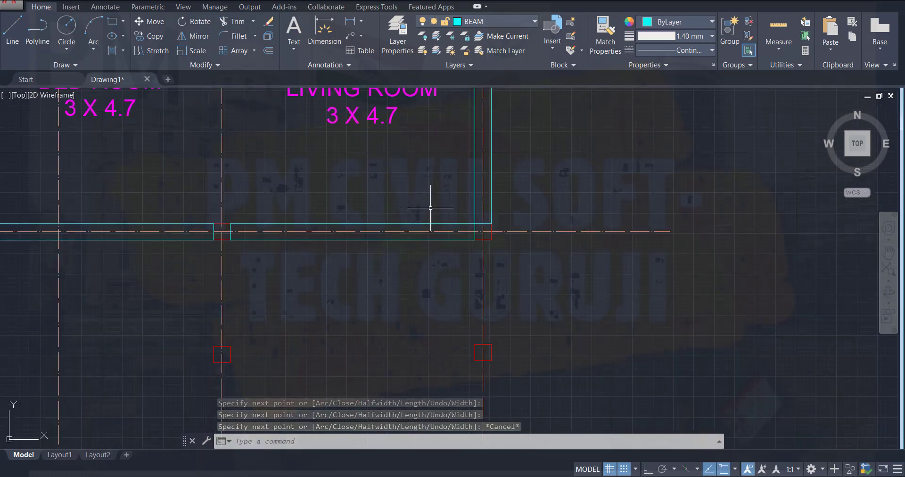
# - Extend the right-hand vertical beam outline down to the lower column
pyautogui.click(37, 32)
pyautogui.click(477, 240)
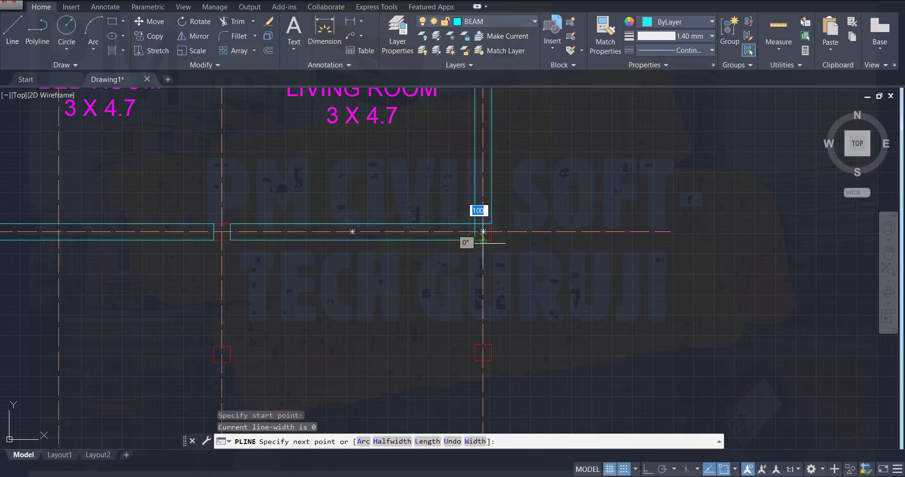
pyautogui.click(483, 231)
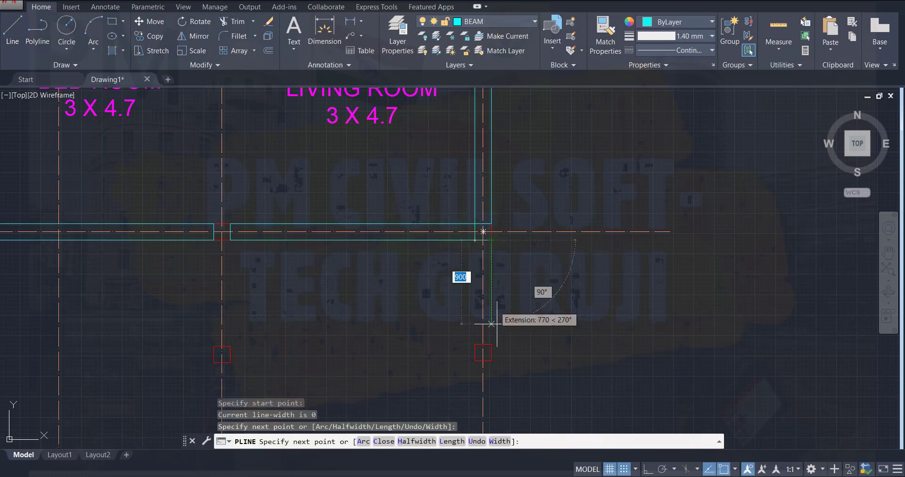
pyautogui.click(483, 352)
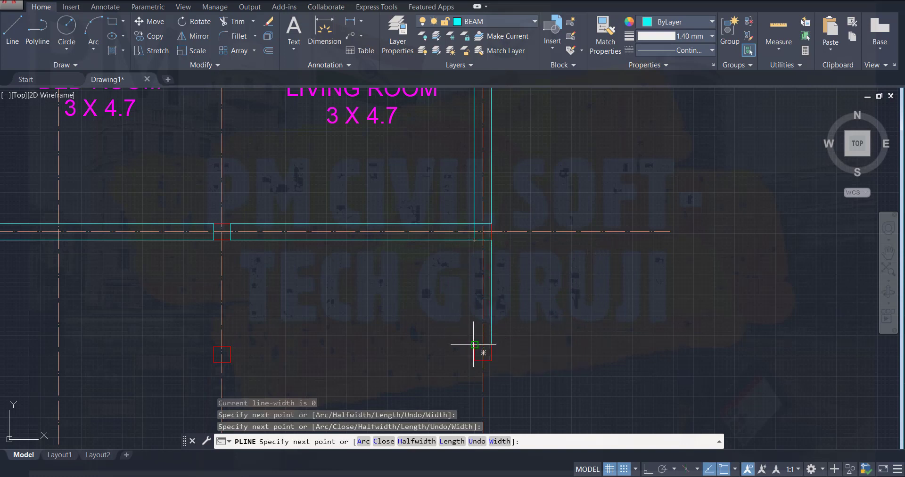
pyautogui.click(477, 351)
pyautogui.click(474, 240)
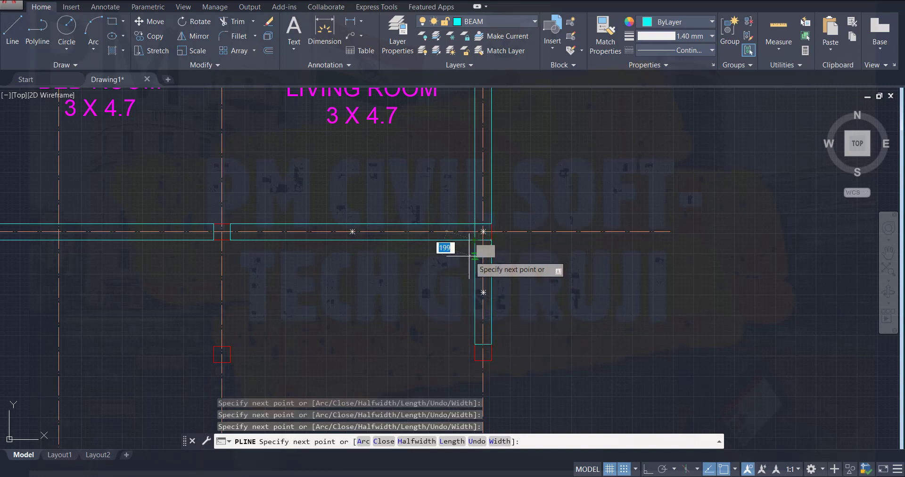
pyautogui.press('Escape')
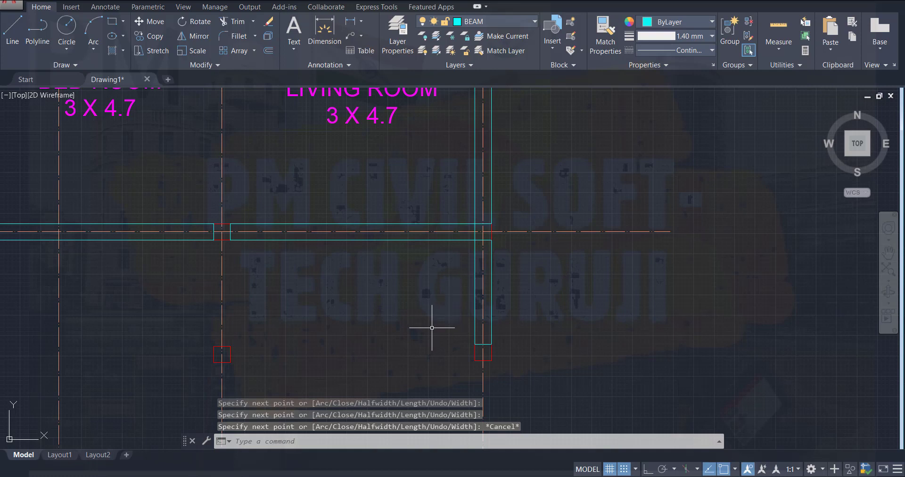
# - Copy the horizontal beam above LIVING ROOM down onto the lower columns
pyautogui.click(378, 239)
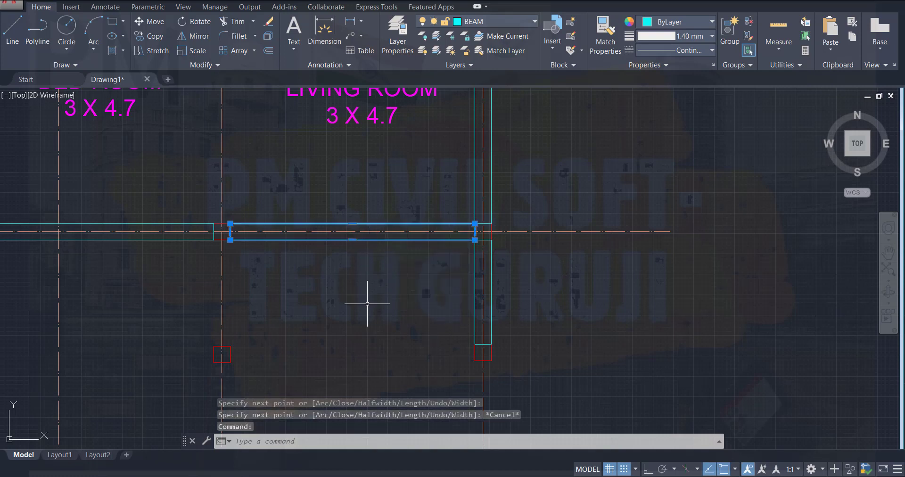
pyautogui.click(154, 37)
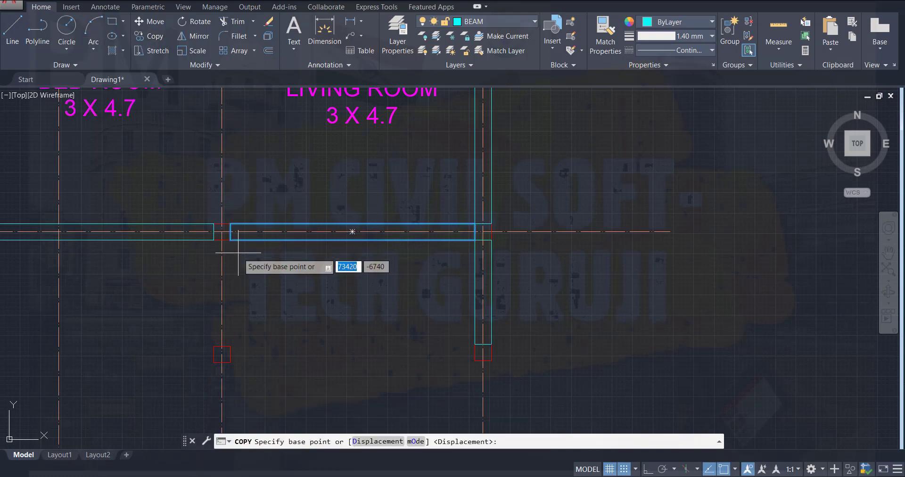
pyautogui.click(230, 240)
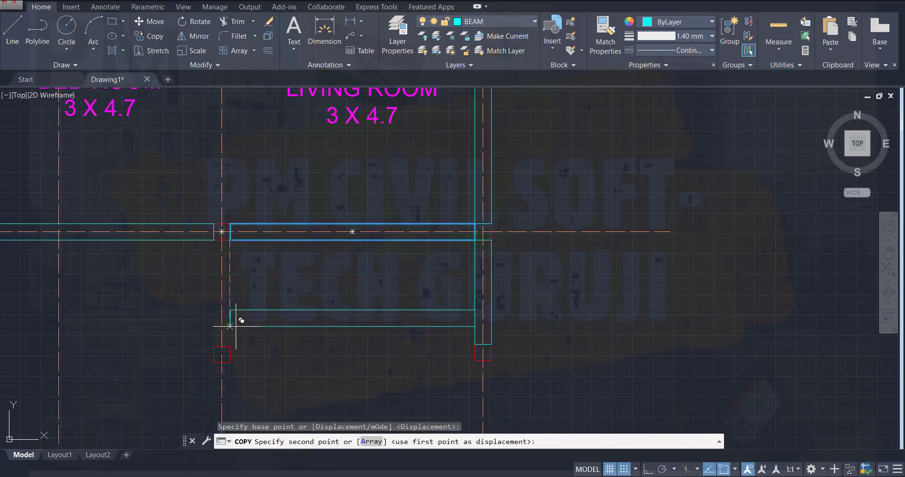
pyautogui.click(230, 362)
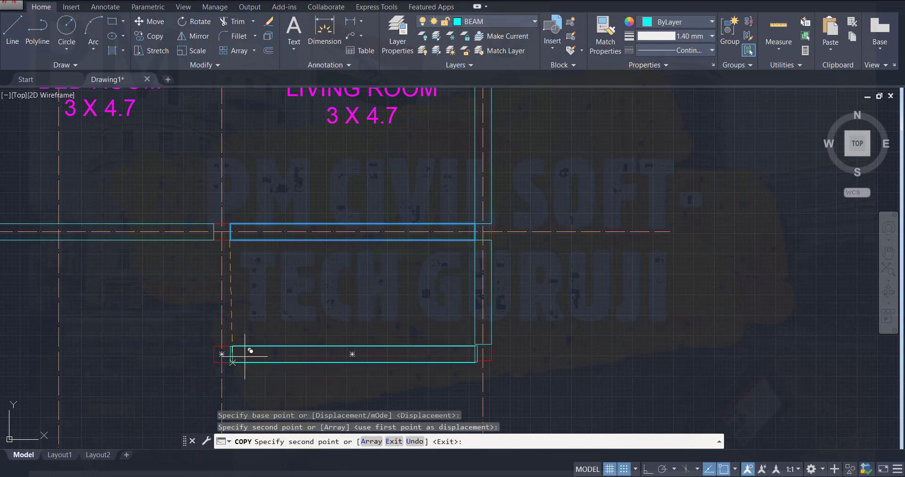
pyautogui.press('Escape')
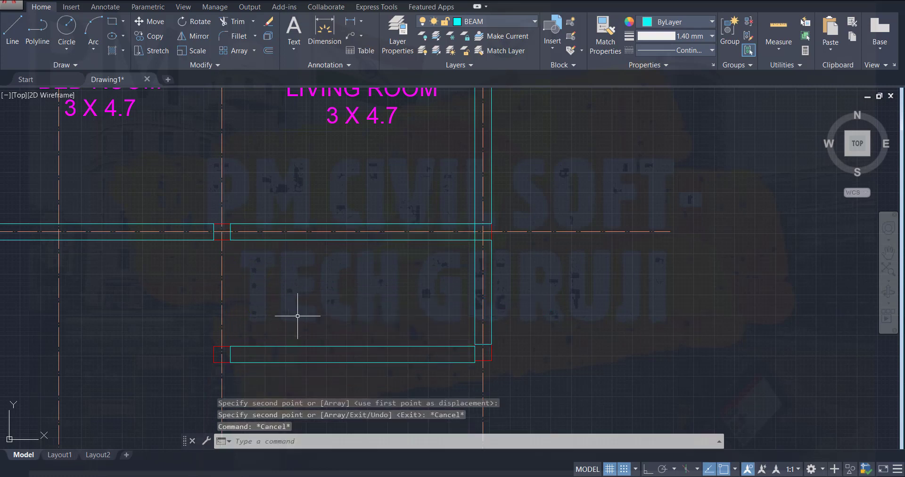
pyautogui.scroll(-2, 305, 303)
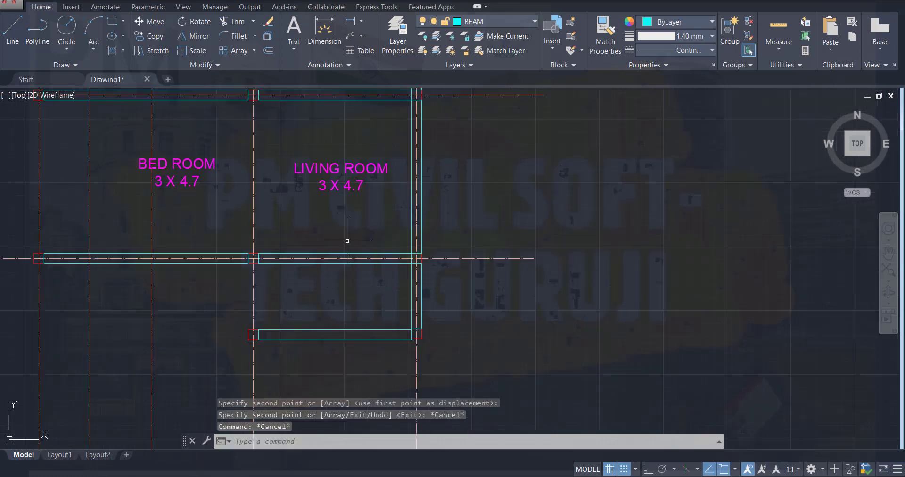
# - Select the two vertical beams on KITCHEN & DINNING's right grid line and begin copying them
pyautogui.click(422, 275)
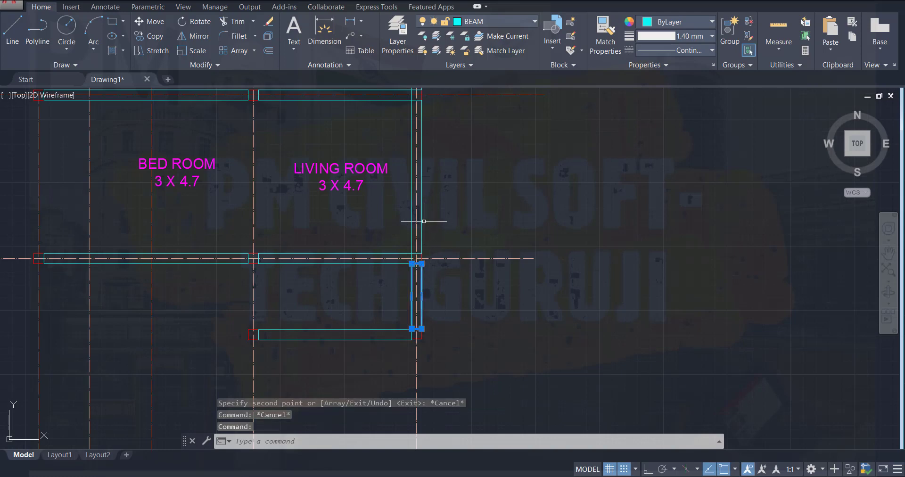
pyautogui.click(423, 221)
pyautogui.scroll(-2, 483, 196)
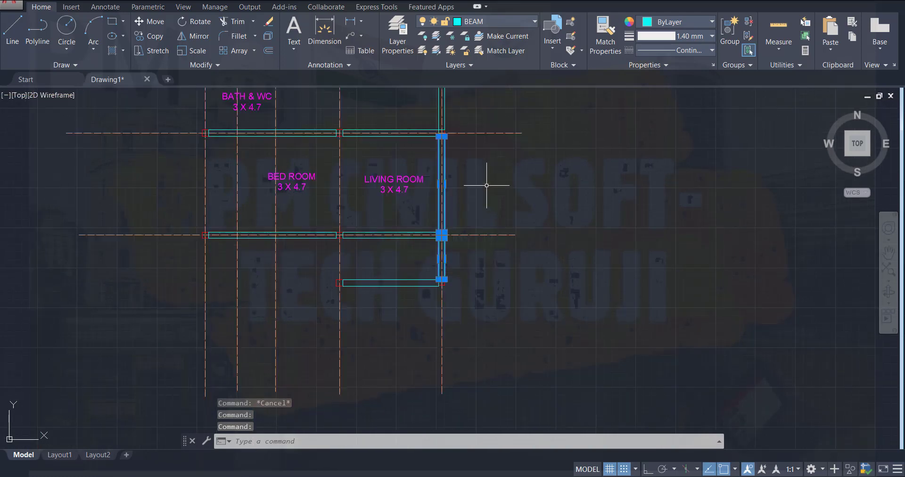
pyautogui.moveTo(486, 186)
pyautogui.mouseDown(button='middle')
pyautogui.moveTo(469, 245)
pyautogui.moveTo(501, 409)
pyautogui.mouseUp(button='middle')
pyautogui.scroll(4, 462, 311)
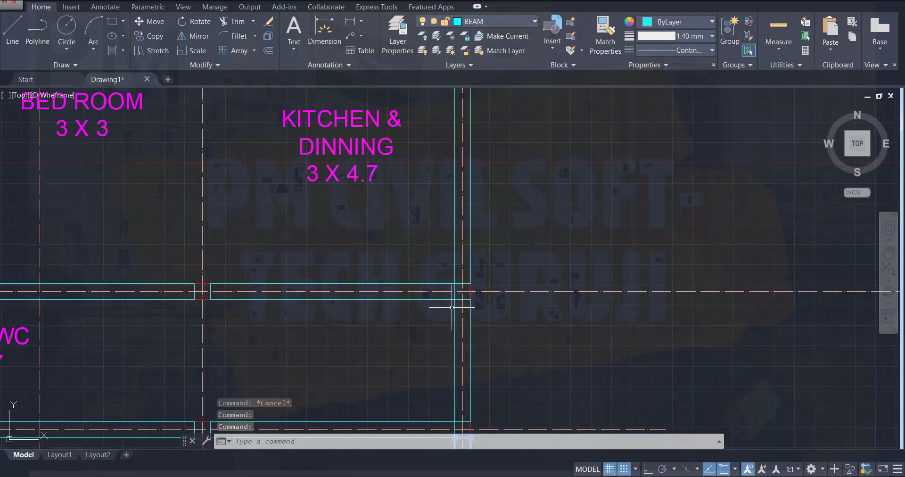
pyautogui.click(470, 316)
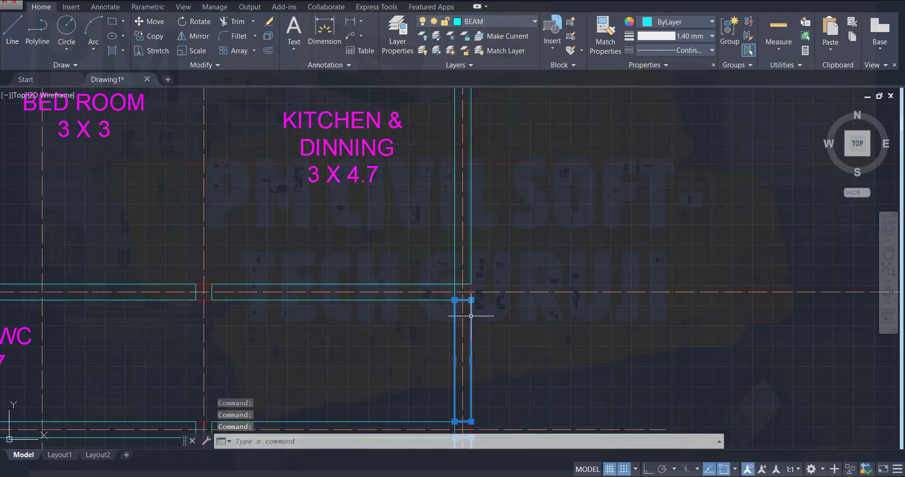
pyautogui.click(471, 247)
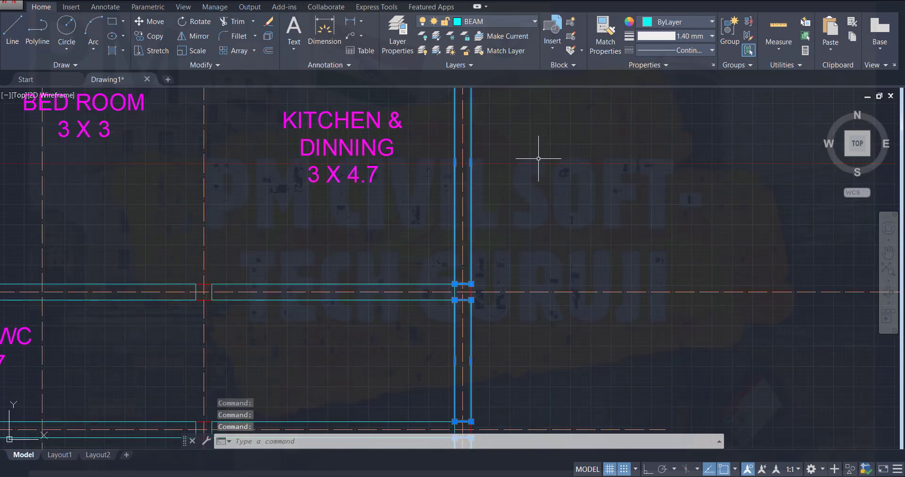
pyautogui.moveTo(538, 168); pyautogui.dragTo(541, 299, button='middle')
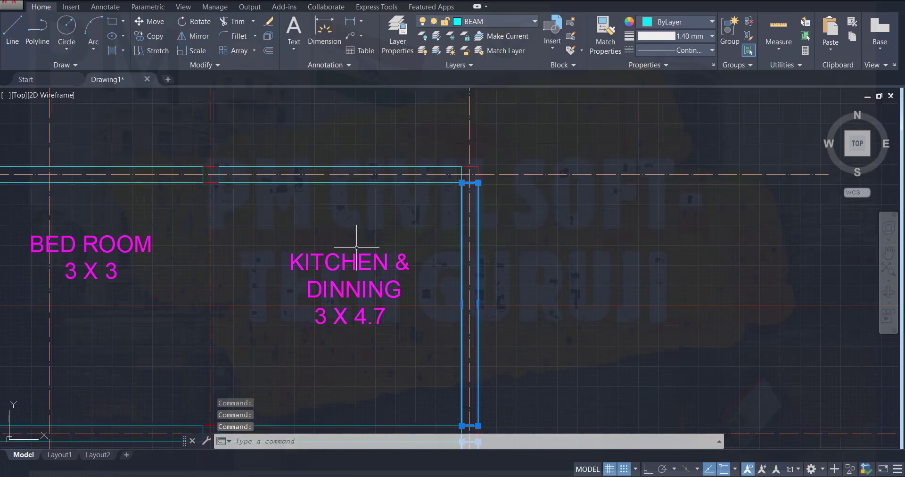
pyautogui.click(160, 40)
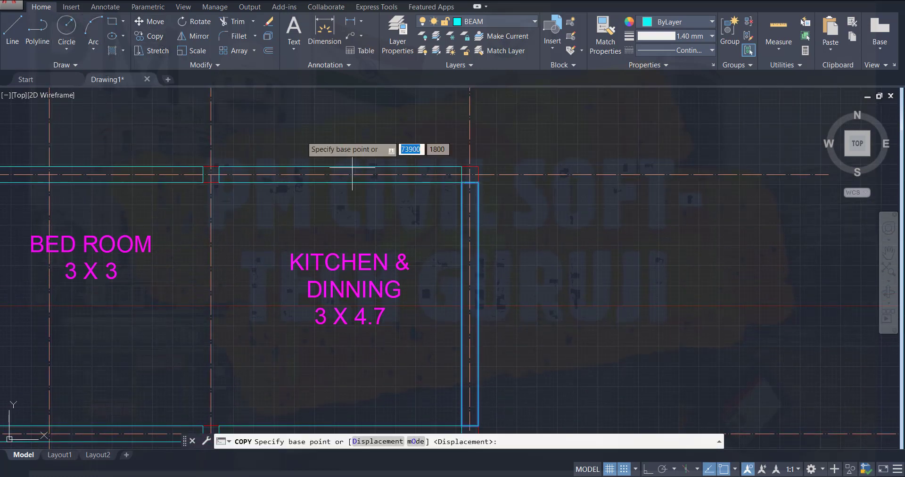
# - Copy the vertical beam onto the grid lines left of the kitchen and at the BED ROOM's left side
pyautogui.click(468, 176)
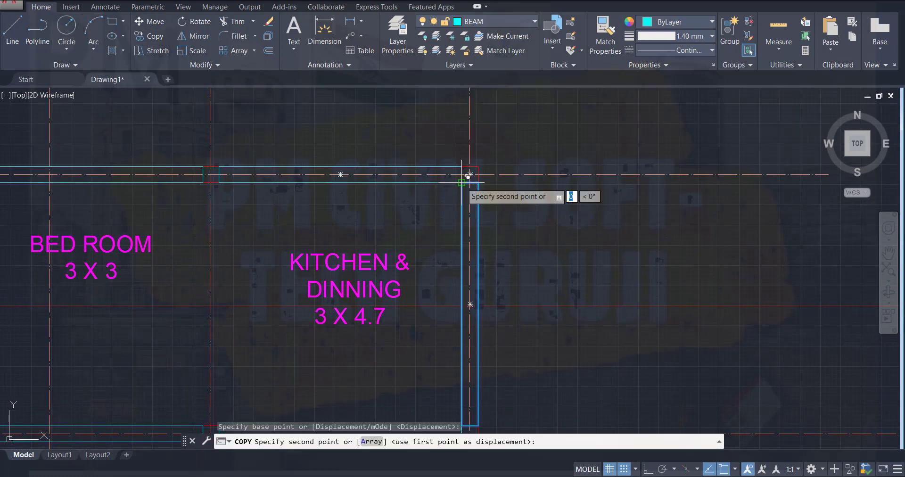
pyautogui.click(210, 176)
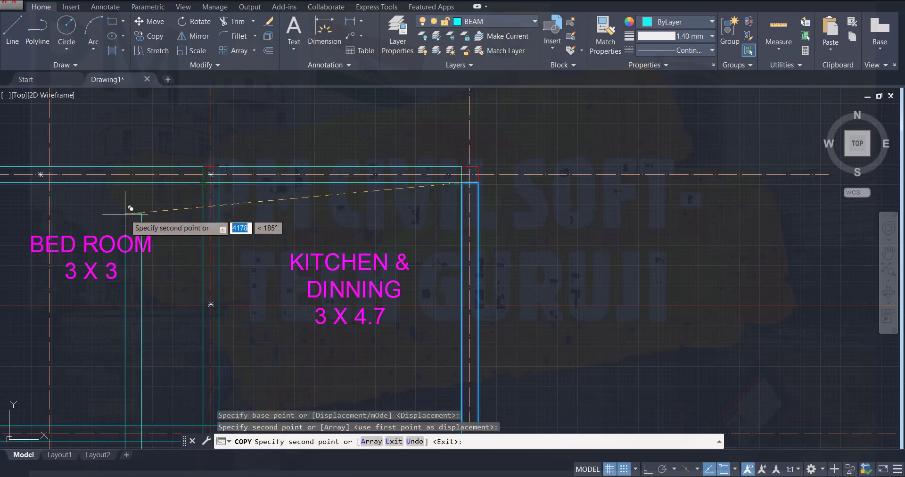
pyautogui.scroll(-2, 130, 207)
pyautogui.scroll(-1, 125, 211)
pyautogui.moveTo(126, 210); pyautogui.dragTo(297, 151, button='middle')
pyautogui.scroll(2, 289, 146)
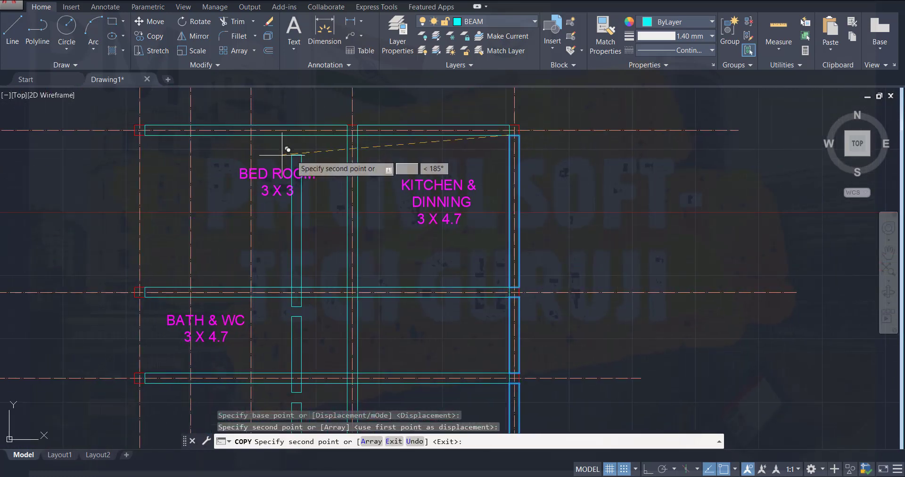
pyautogui.click(140, 129)
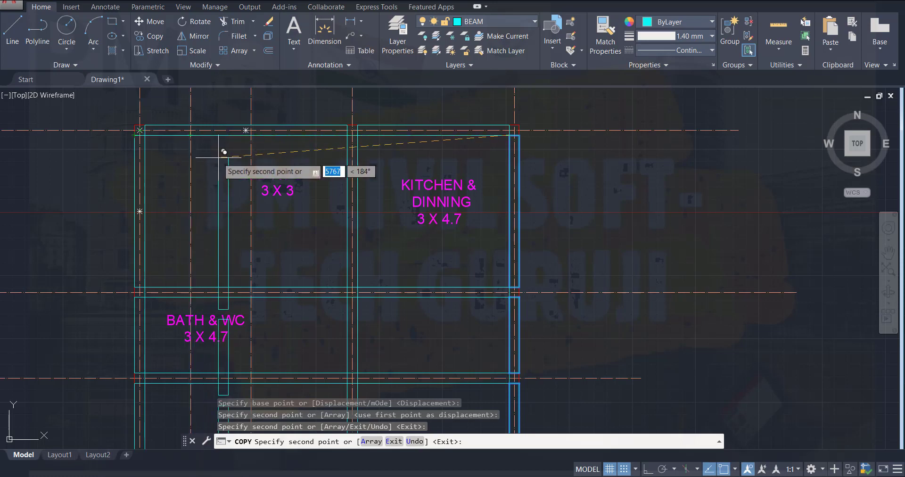
pyautogui.press('Escape')
pyautogui.press('Escape')
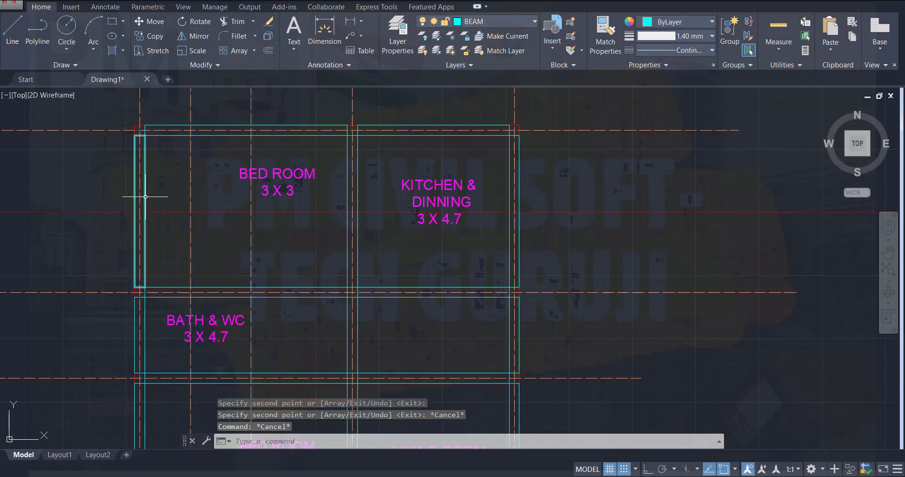
pyautogui.click(145, 196)
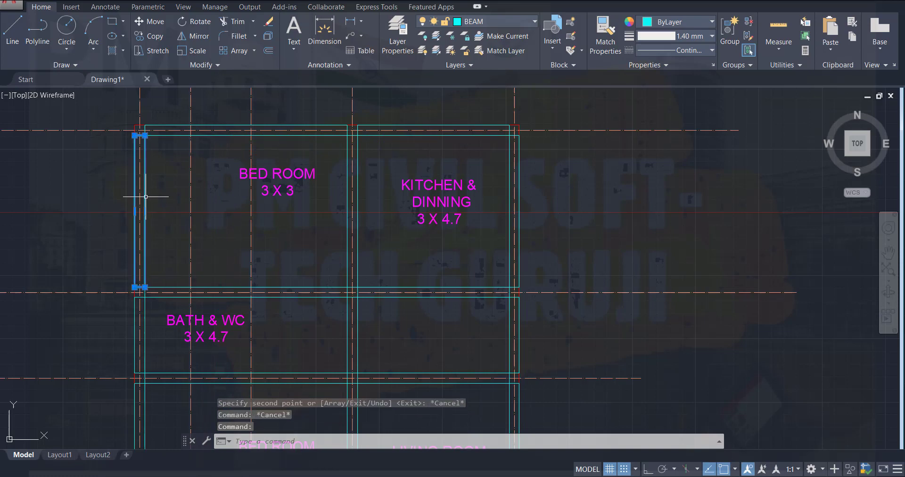
# - Copy the BED ROOM's left beam just to its right and onto the Bath & WC / Bed Room wall intersection
pyautogui.click(155, 36)
pyautogui.click(140, 130)
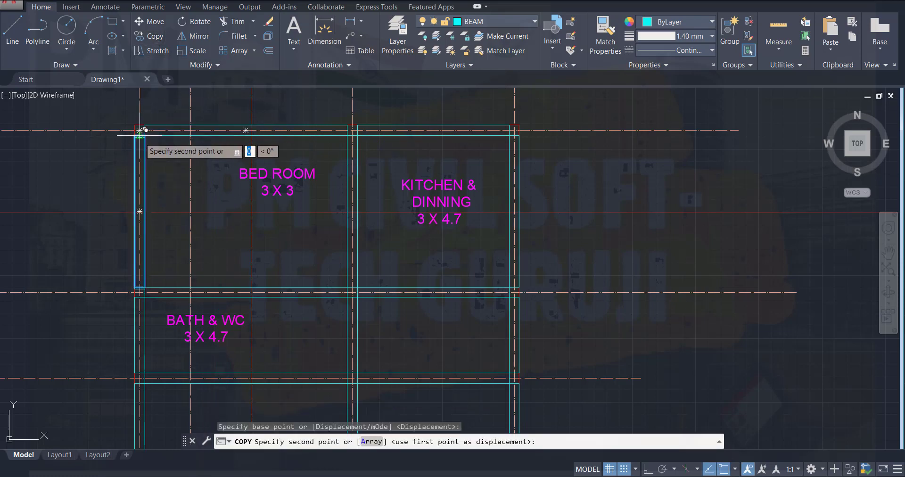
pyautogui.click(191, 131)
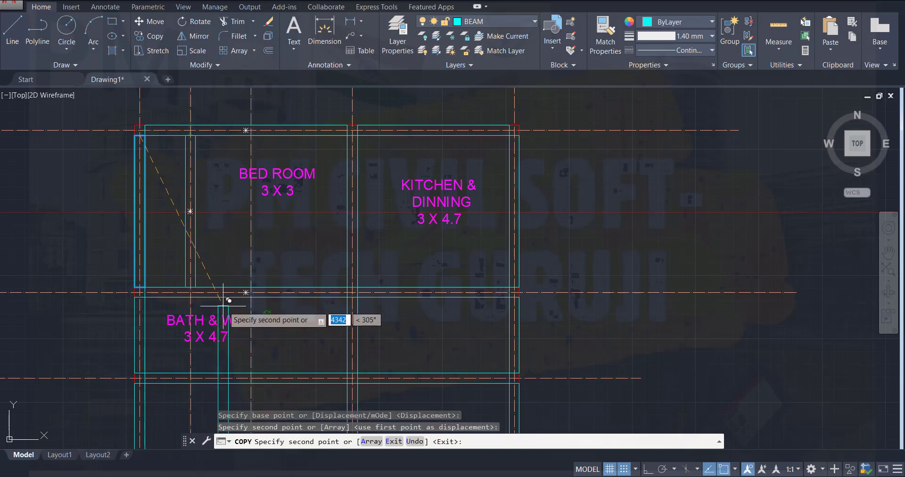
pyautogui.scroll(-3, 228, 300)
pyautogui.moveTo(220, 307); pyautogui.dragTo(227, 156, button='middle')
pyautogui.scroll(1, 245, 195)
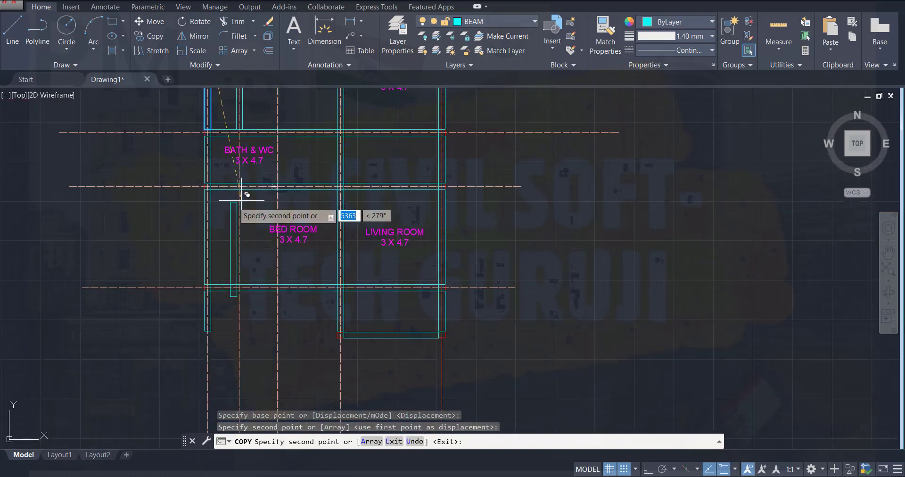
pyautogui.click(240, 186)
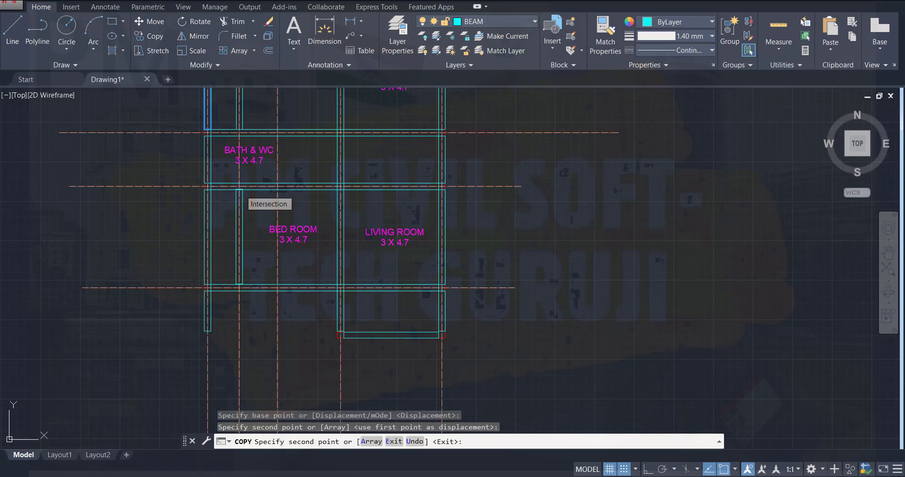
pyautogui.press('Escape')
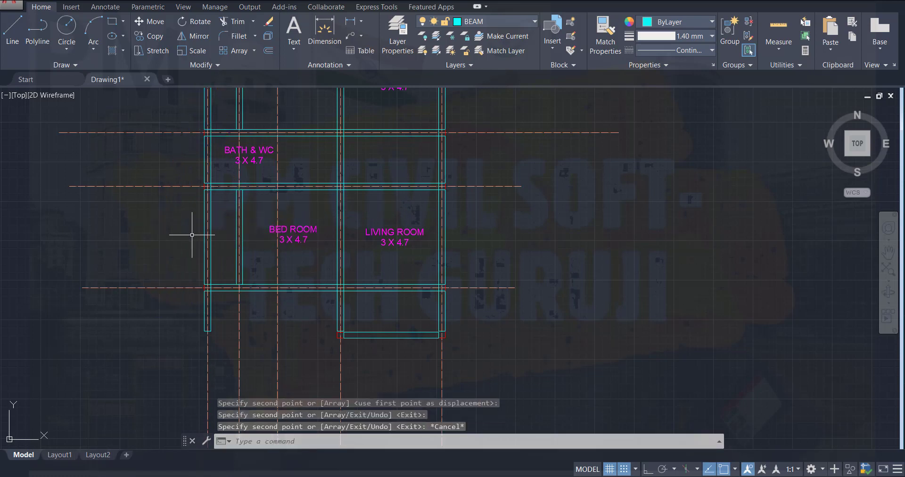
# - Erase the three stacked beam pieces on the plan's outer left edge, leaving the inner-line beams
pyautogui.click(210, 236)
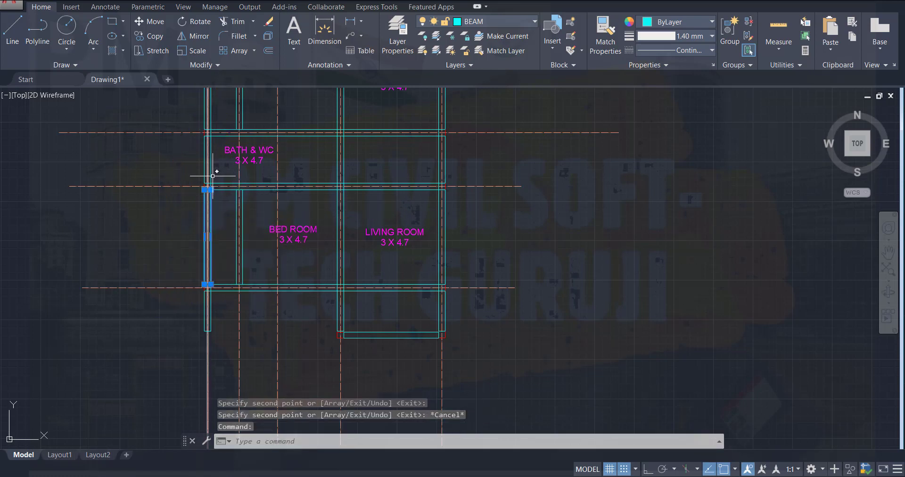
pyautogui.click(210, 166)
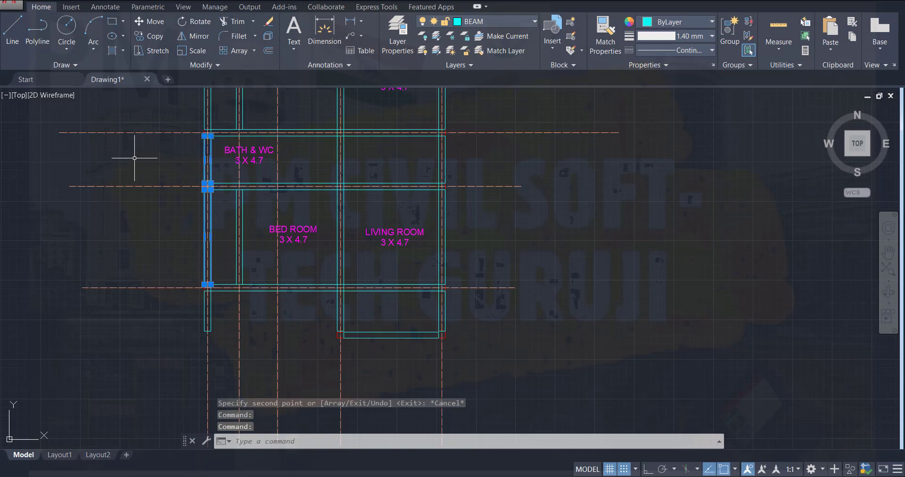
pyautogui.press('Escape')
pyautogui.click(211, 113)
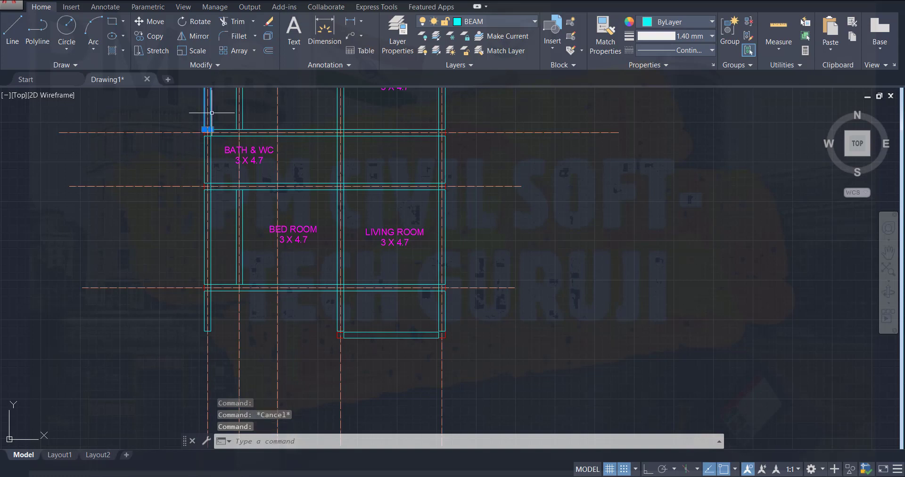
pyautogui.click(212, 209)
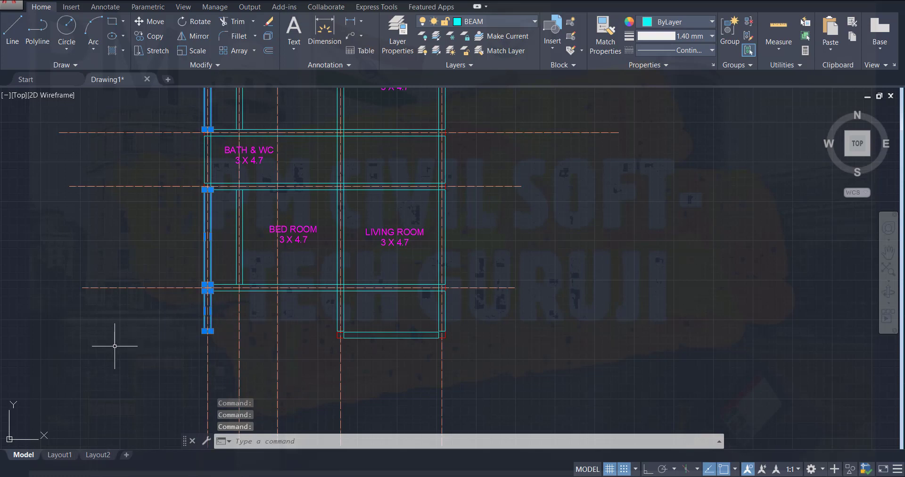
pyautogui.press('Delete')
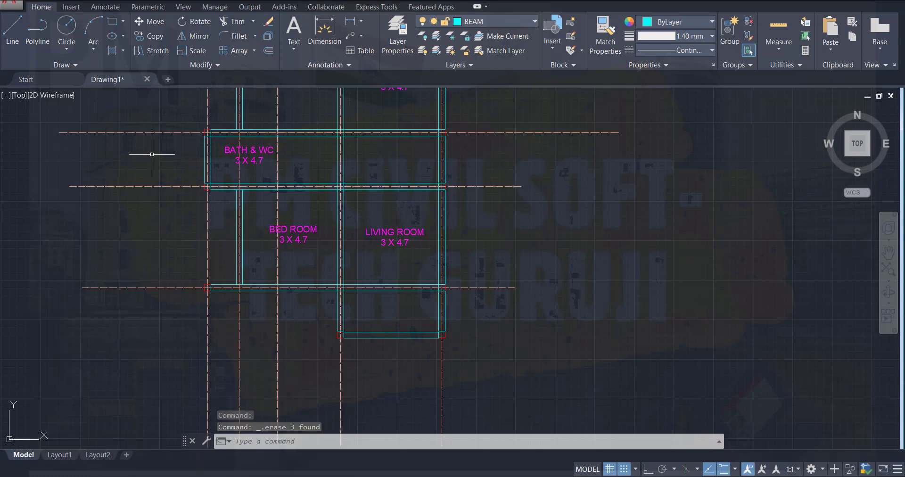
pyautogui.moveTo(151, 155); pyautogui.dragTo(128, 263, button='middle')
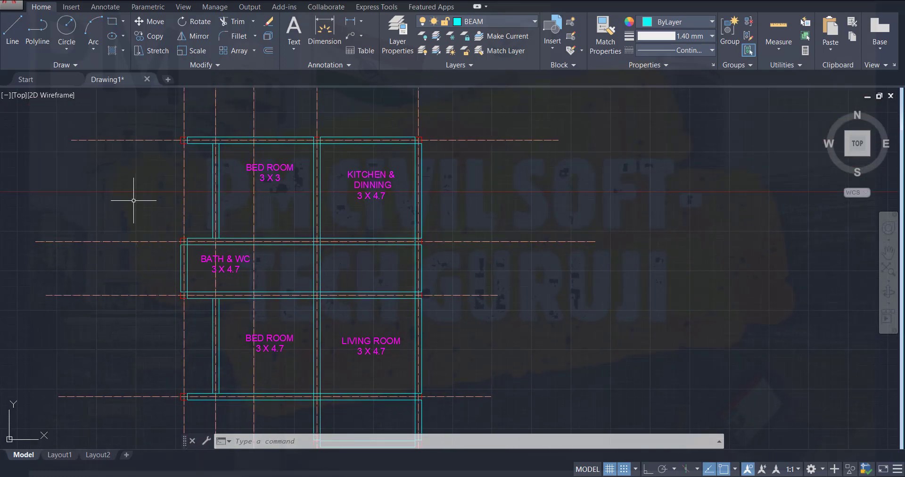
pyautogui.scroll(-2, 133, 201)
pyautogui.scroll(2, 133, 200)
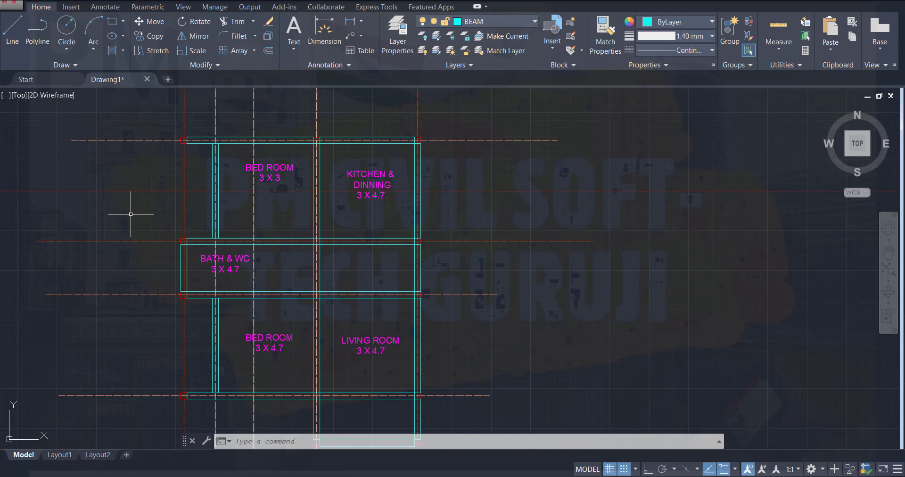
# - Place two beam copies on the Bath & WC centre lines, dividing the bay into narrower spans
pyautogui.moveTo(131, 214); pyautogui.dragTo(119, 152, button='middle')
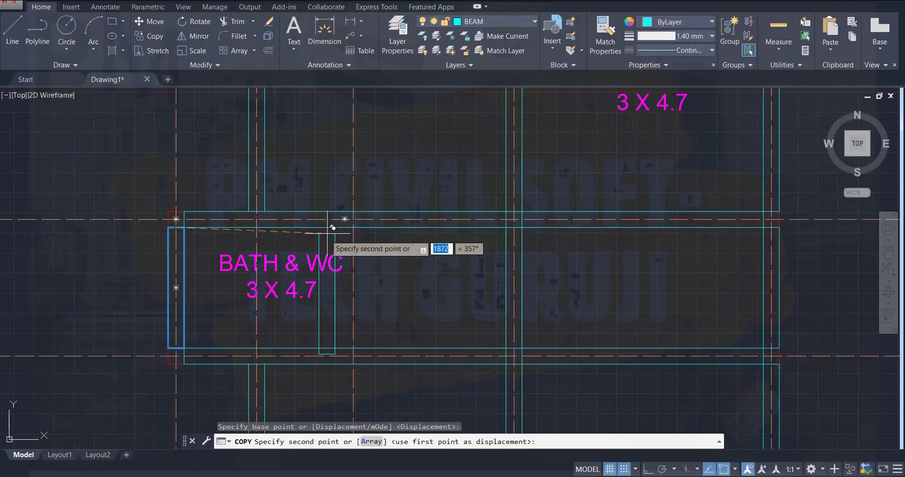
pyautogui.click(353, 219)
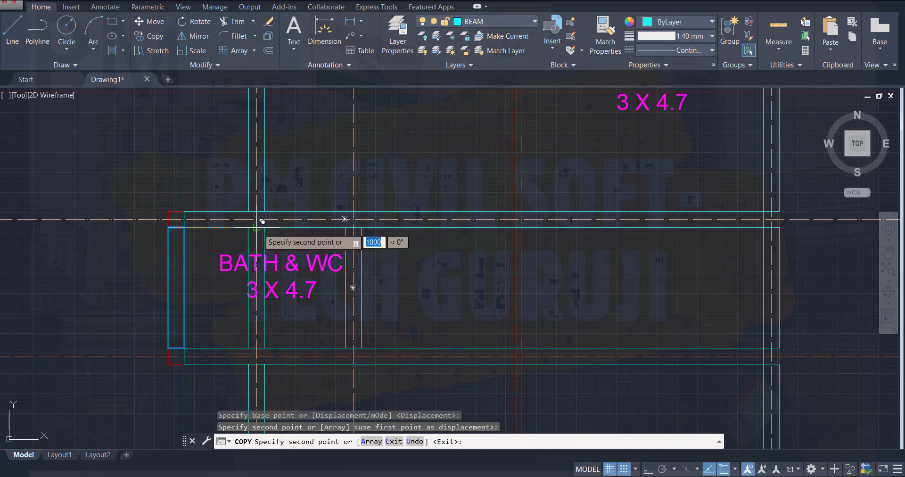
pyautogui.click(257, 227)
pyautogui.press('Escape')
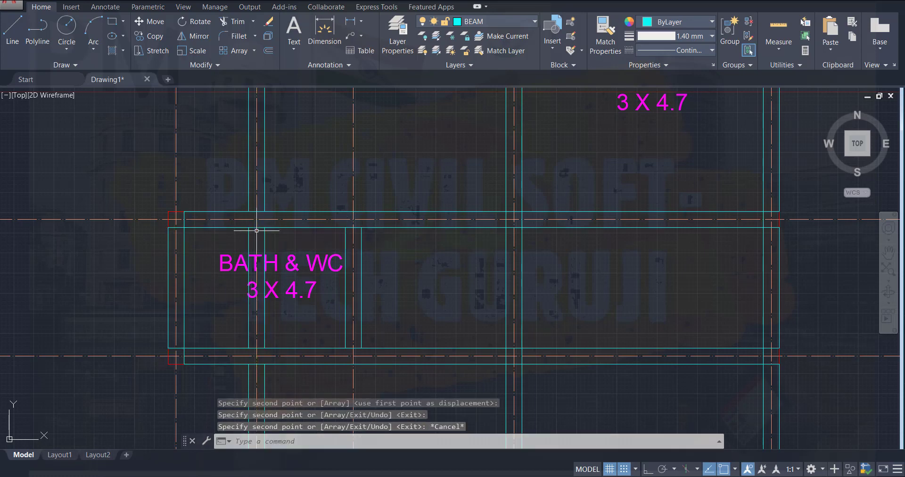
pyautogui.scroll(-4, 369, 216)
pyautogui.moveTo(367, 189)
pyautogui.mouseDown(button='middle')
pyautogui.moveTo(309, 199)
pyautogui.moveTo(225, 233)
pyautogui.mouseUp(button='middle')
pyautogui.scroll(2, 203, 230)
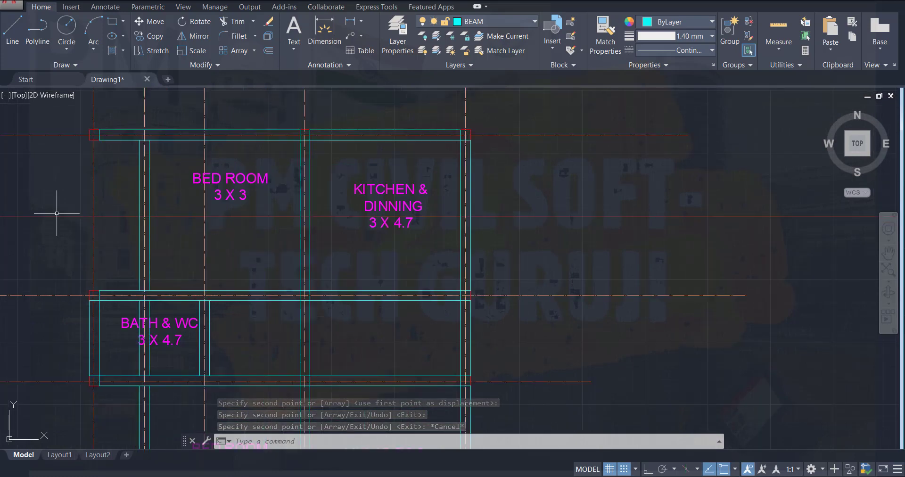
pyautogui.moveTo(33, 185); pyautogui.dragTo(99, 202, button='middle')
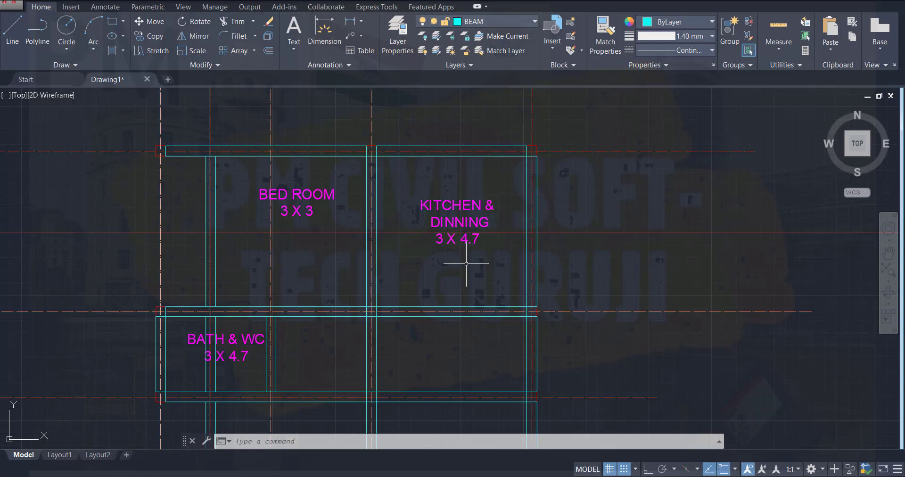
# - Select the KITCHEN & DINNING label to check it, then deselect it
pyautogui.click(494, 257)
pyautogui.click(424, 197)
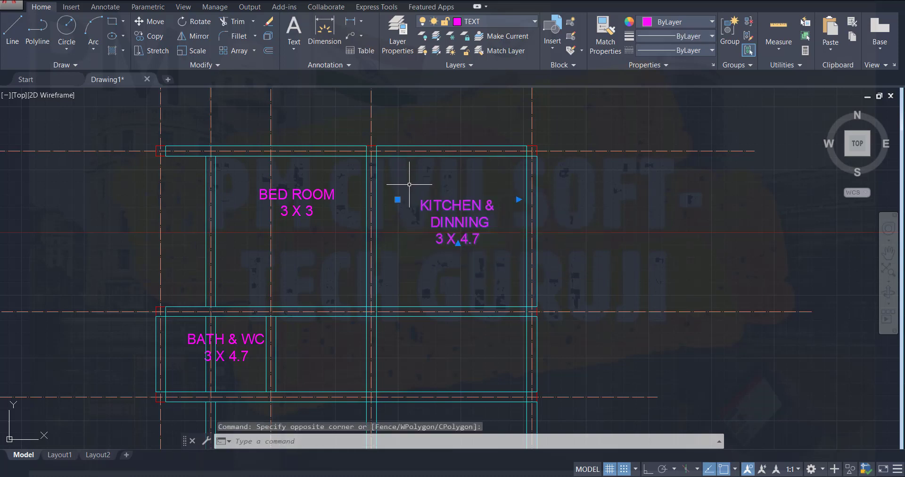
pyautogui.press('Escape')
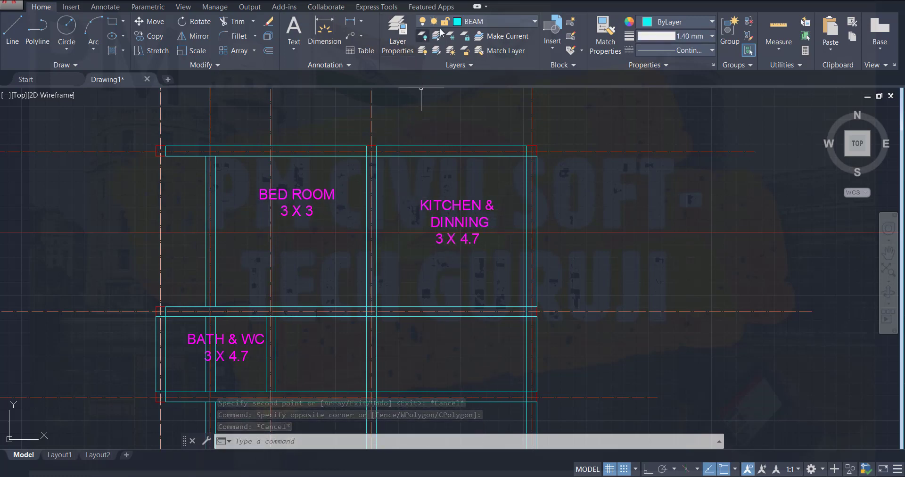
# - Turn off the TEXT layer to hide the room labels and quick-save the drawing
pyautogui.click(534, 23)
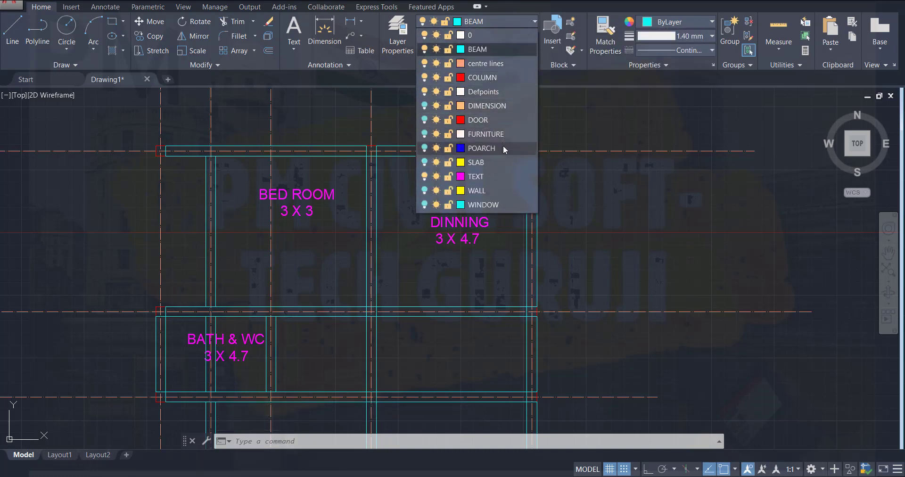
pyautogui.click(425, 177)
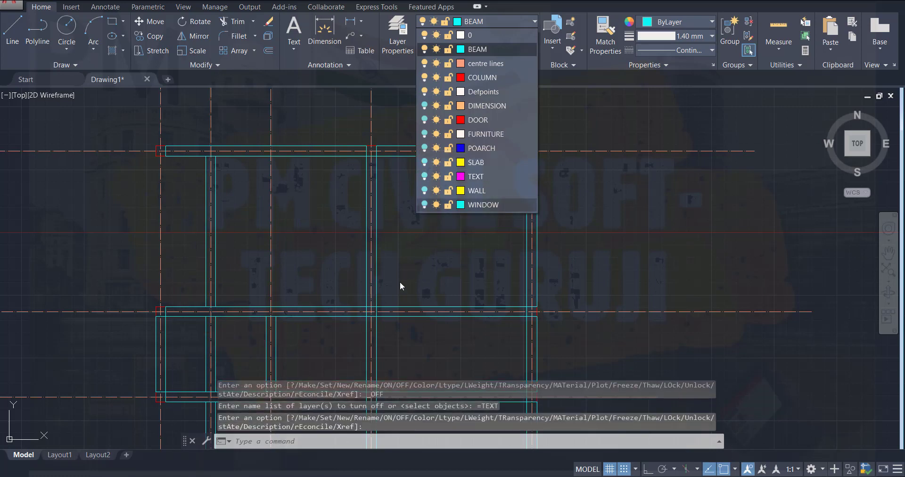
pyautogui.scroll(-2, 405, 277)
pyautogui.click(407, 277)
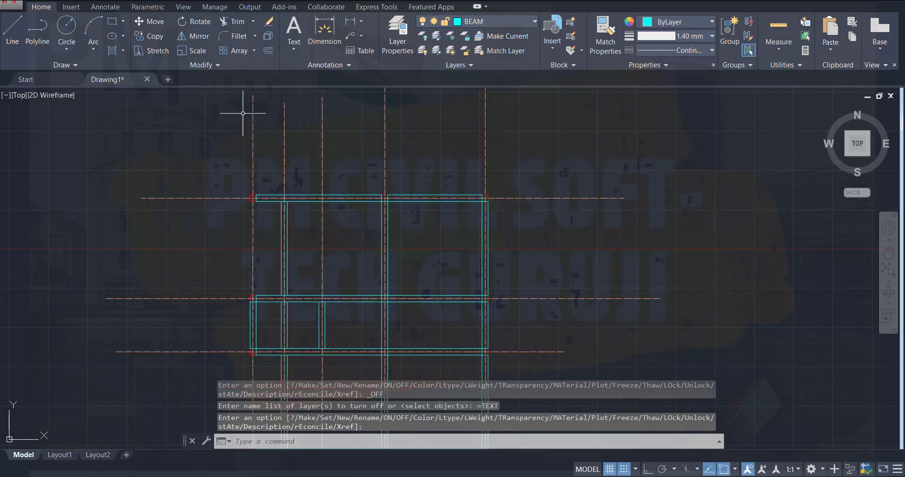
pyautogui.hotkey('ctrl', 's')
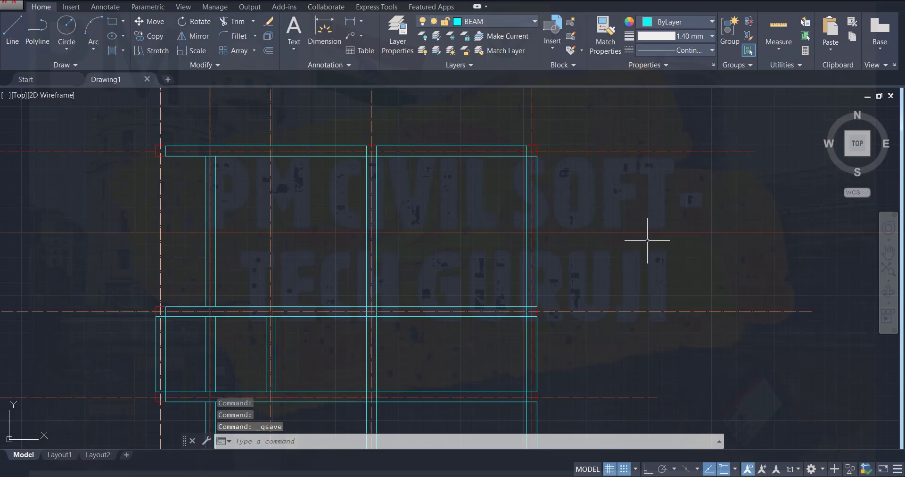
pyautogui.scroll(-2, 647, 242)
pyautogui.moveTo(646, 241); pyautogui.dragTo(563, 171, button='middle')
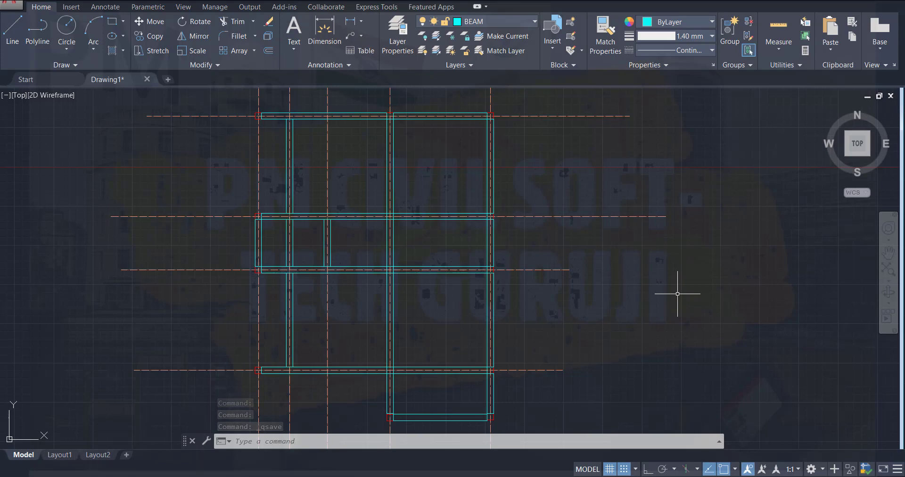
pyautogui.moveTo(677, 294); pyautogui.dragTo(729, 346, button='middle')
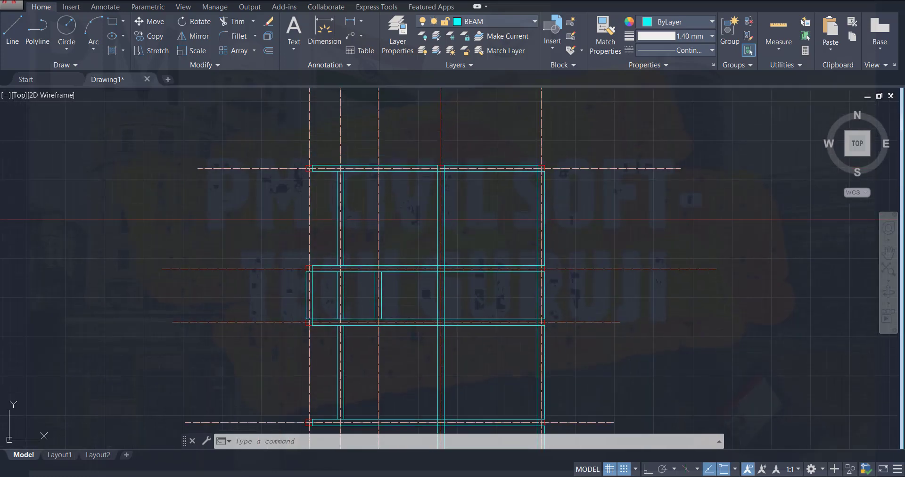
pyautogui.moveTo(678, 314)
pyautogui.mouseDown(button='middle')
pyautogui.moveTo(638, 233)
pyautogui.moveTo(683, 272)
pyautogui.moveTo(636, 242)
pyautogui.mouseUp(button='middle')
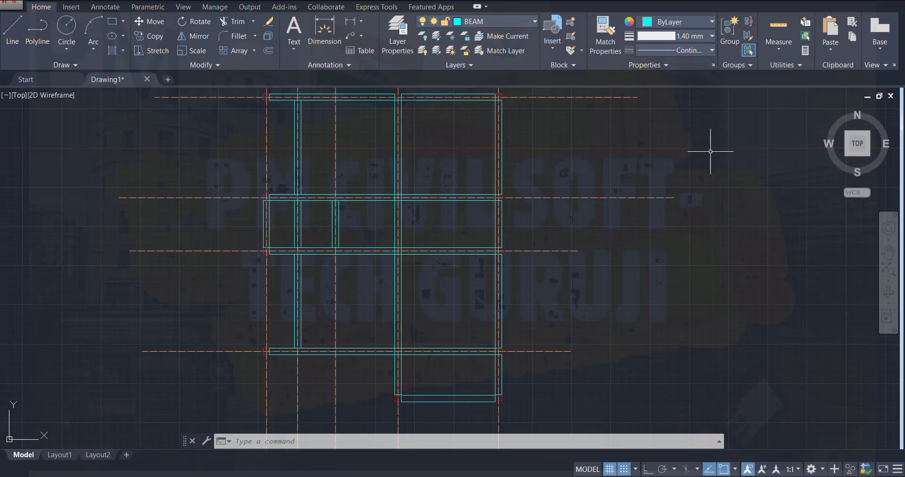
# - Draw a polyline with a short vertical segment right of the plan using PL
pyautogui.click(747, 218)
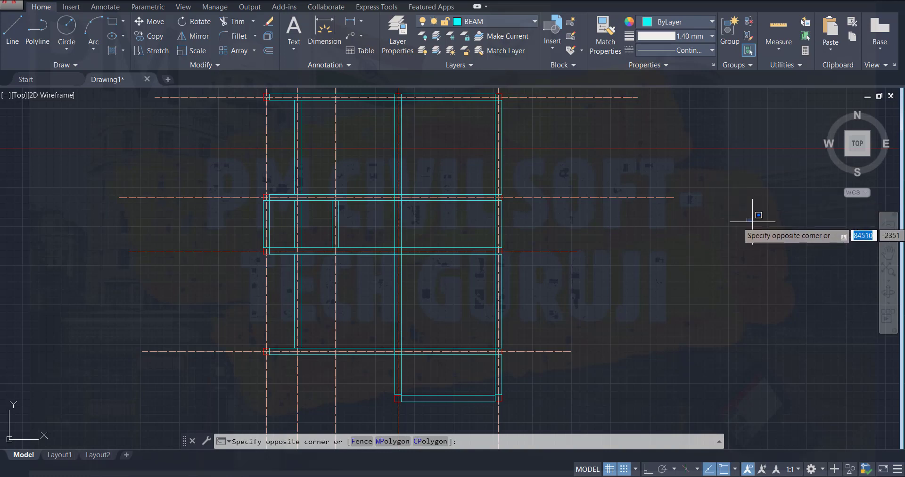
pyautogui.press('Escape')
pyautogui.write('pl')
pyautogui.press('Return')
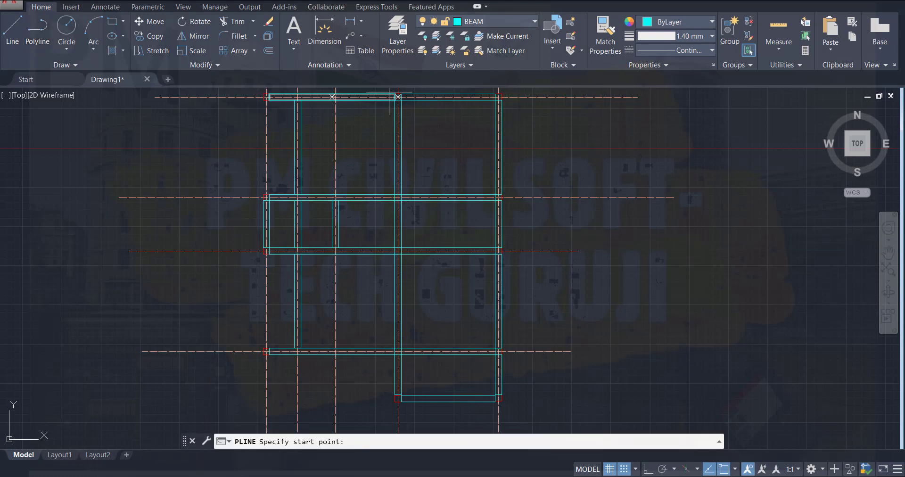
pyautogui.click(748, 270)
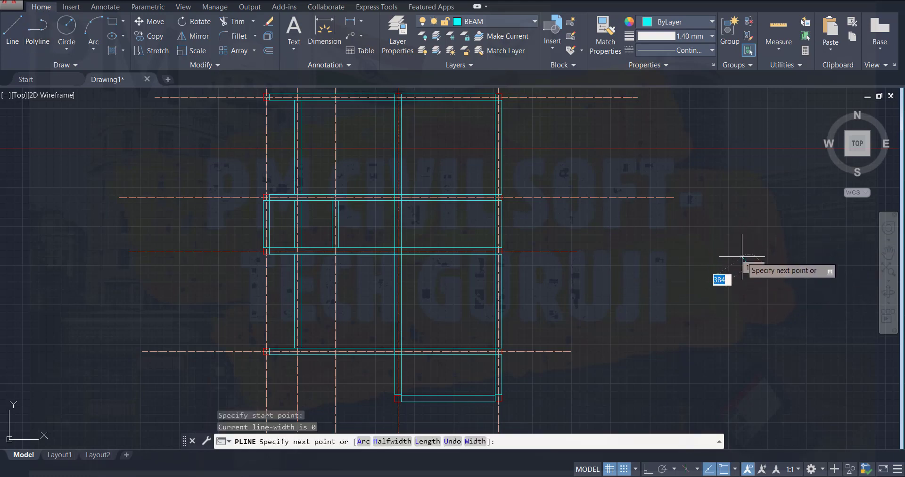
pyautogui.click(742, 255)
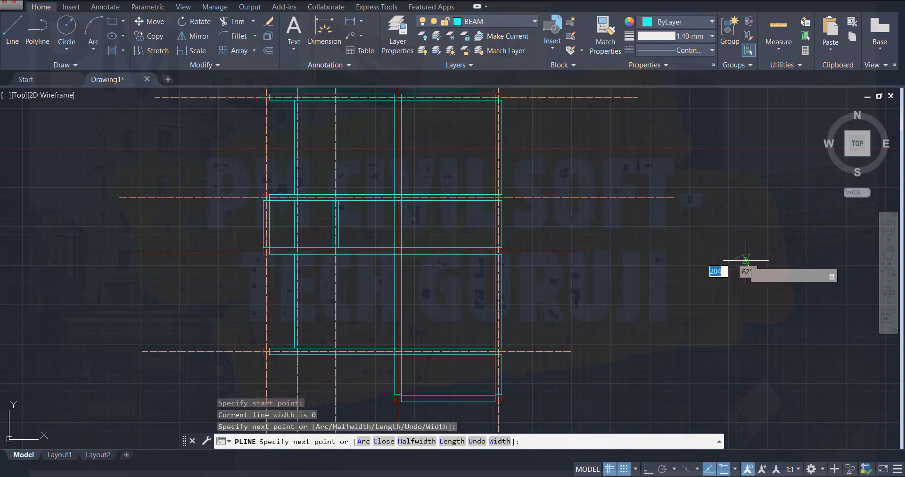
pyautogui.click(743, 321)
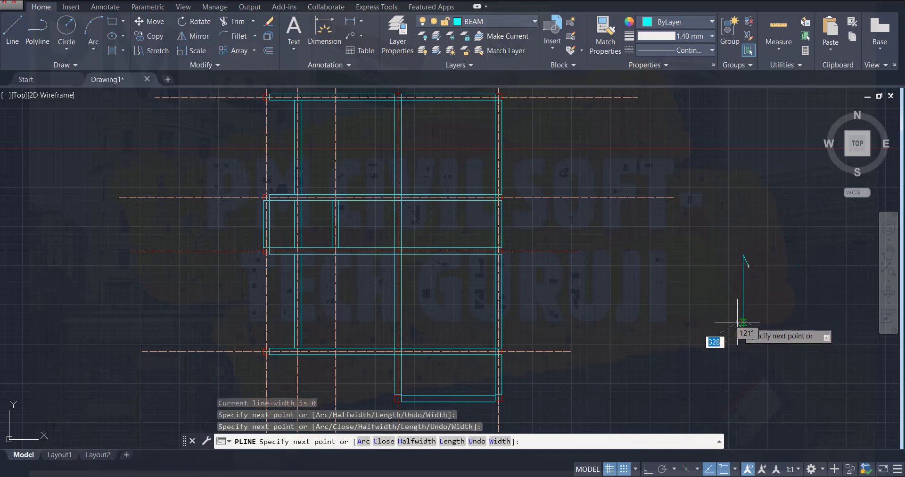
pyautogui.click(742, 331)
pyautogui.press('Escape')
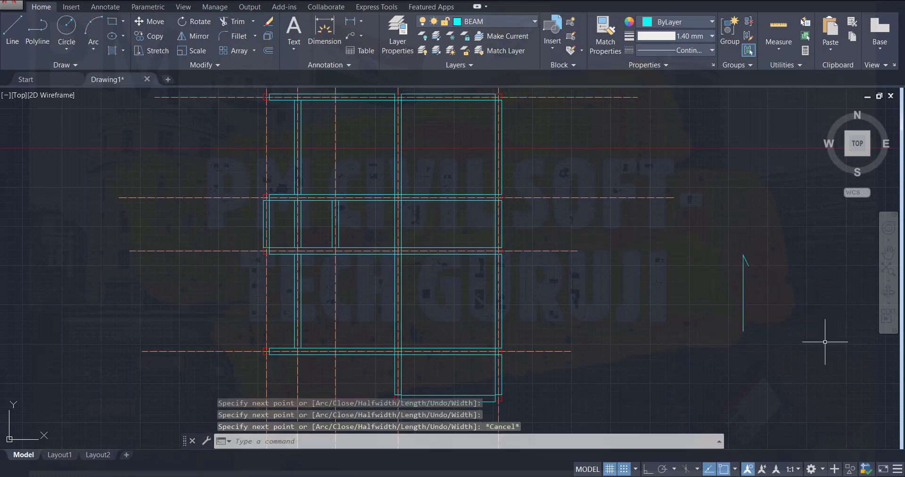
# - Window-select and erase the old slab span symbol
pyautogui.scroll(2, 735, 325)
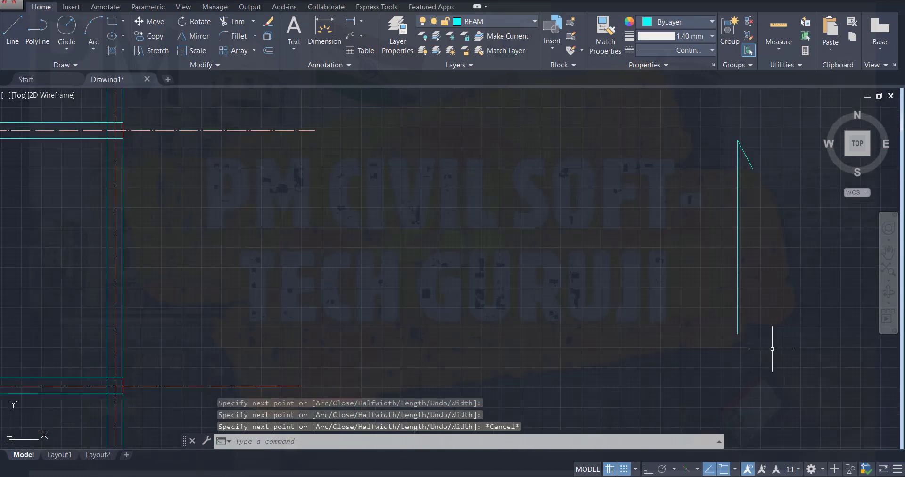
pyautogui.scroll(2, 754, 339)
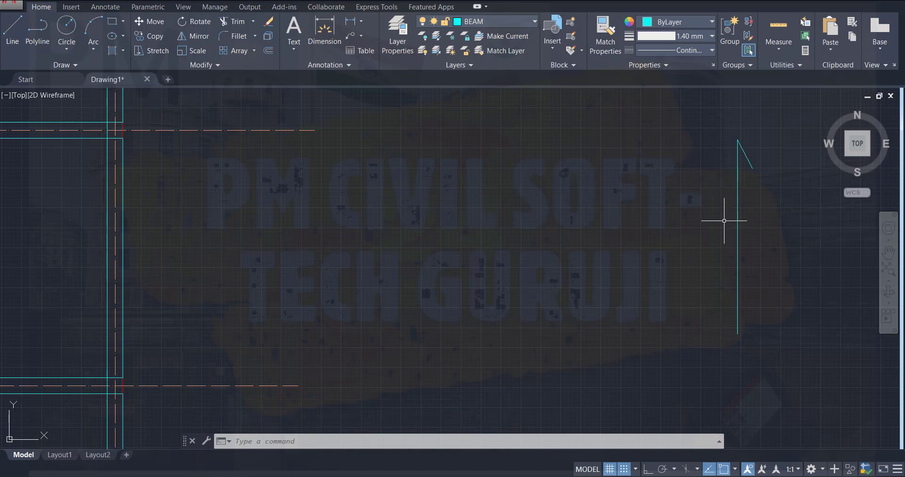
pyautogui.click(708, 135)
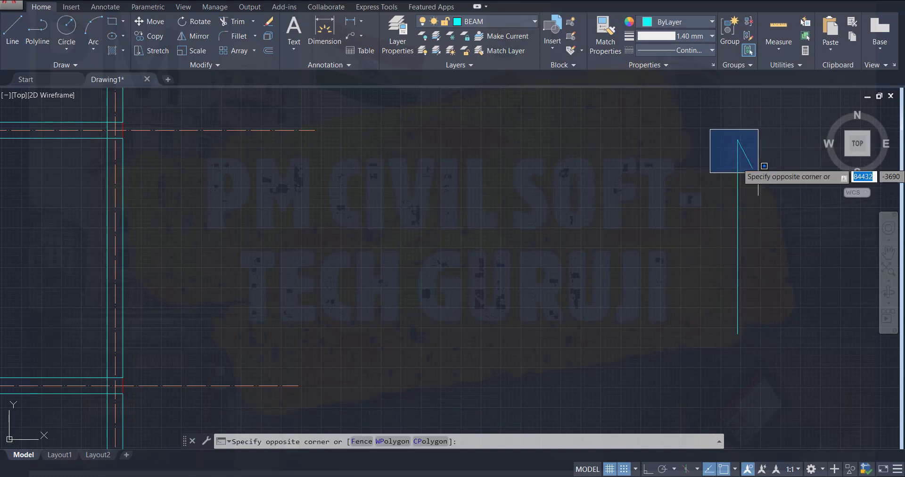
pyautogui.click(760, 370)
pyautogui.press('Delete')
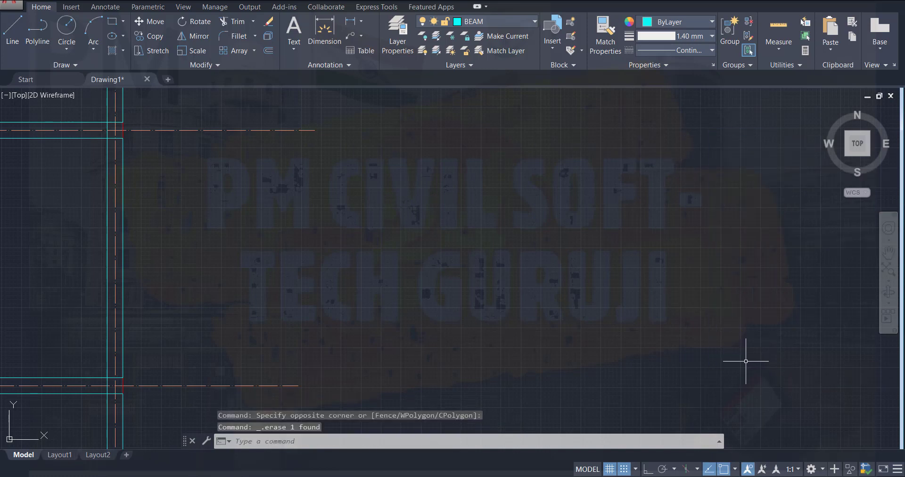
# - Draw a new span symbol polyline: a long vertical stem with angled ticks at both ends
pyautogui.click(38, 28)
pyautogui.click(660, 186)
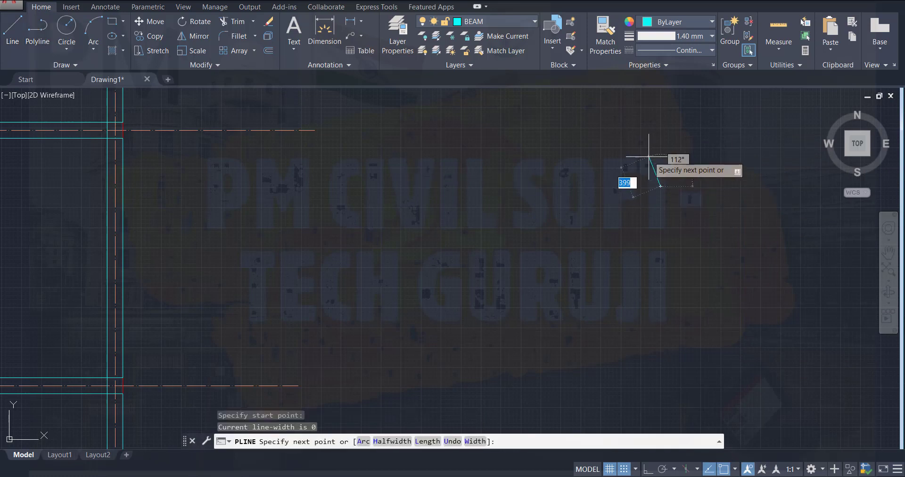
pyautogui.click(652, 169)
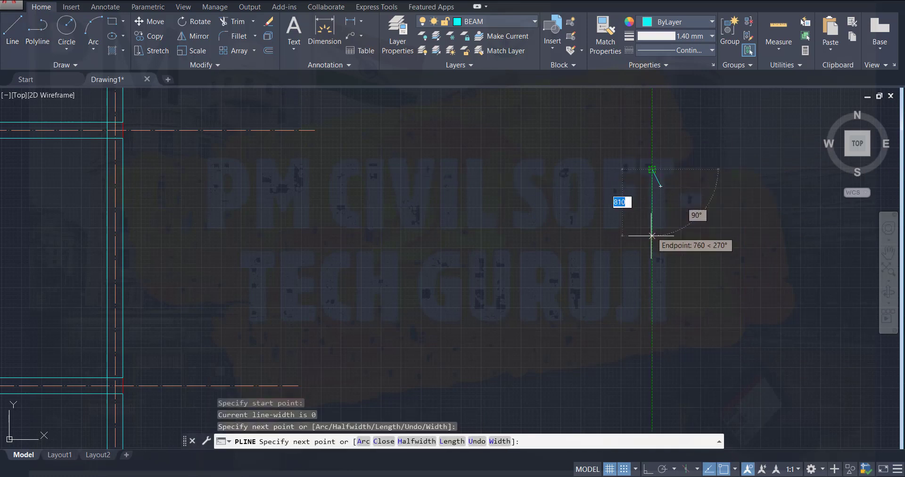
pyautogui.click(652, 294)
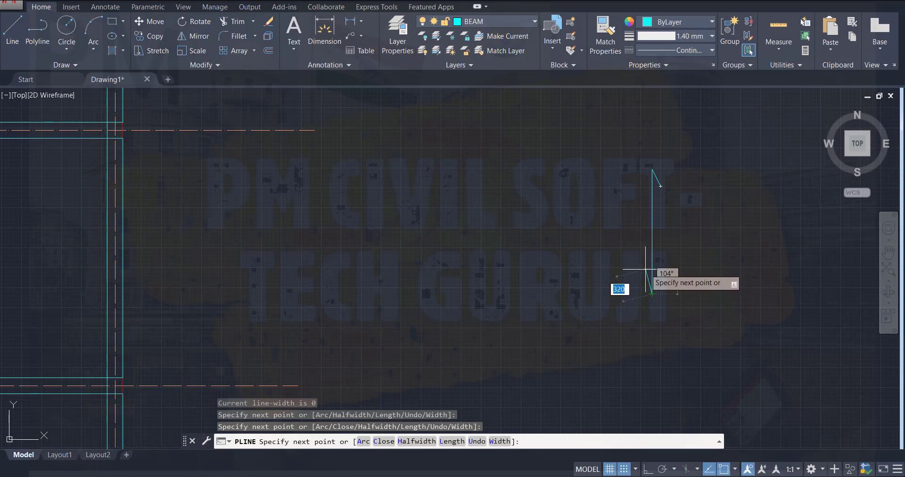
pyautogui.click(652, 293)
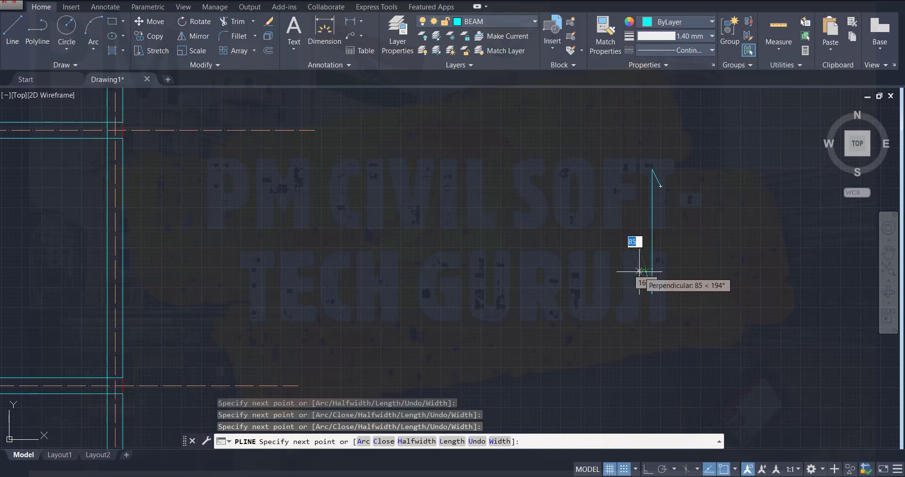
pyautogui.press('Escape')
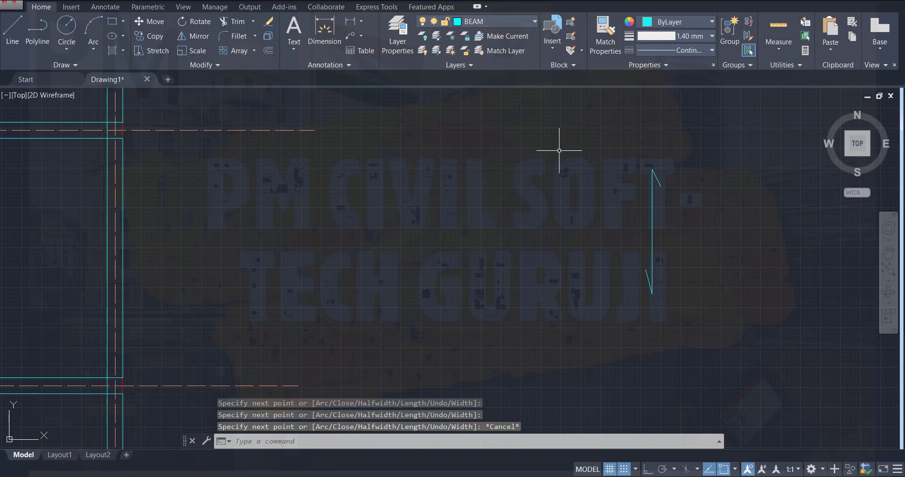
pyautogui.click(614, 139)
# - Copy the vertical span symbol to the left, using its midpoint as base point
pyautogui.click(694, 319)
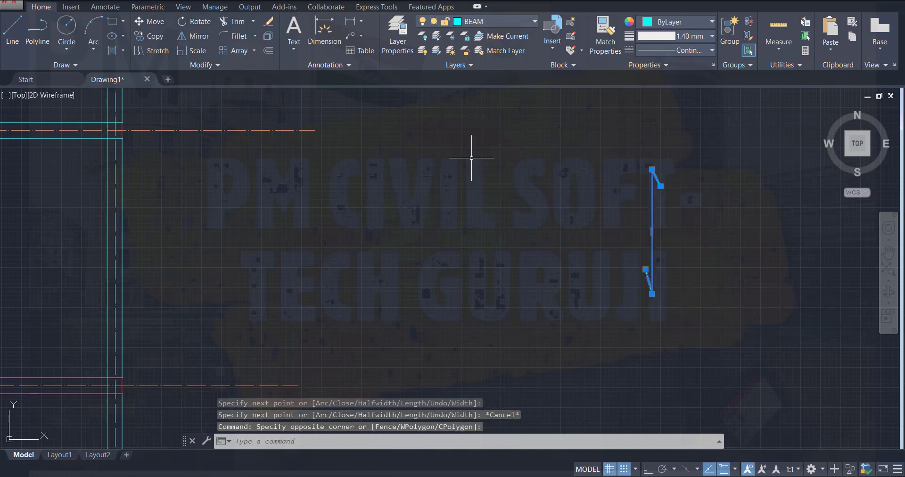
pyautogui.click(150, 36)
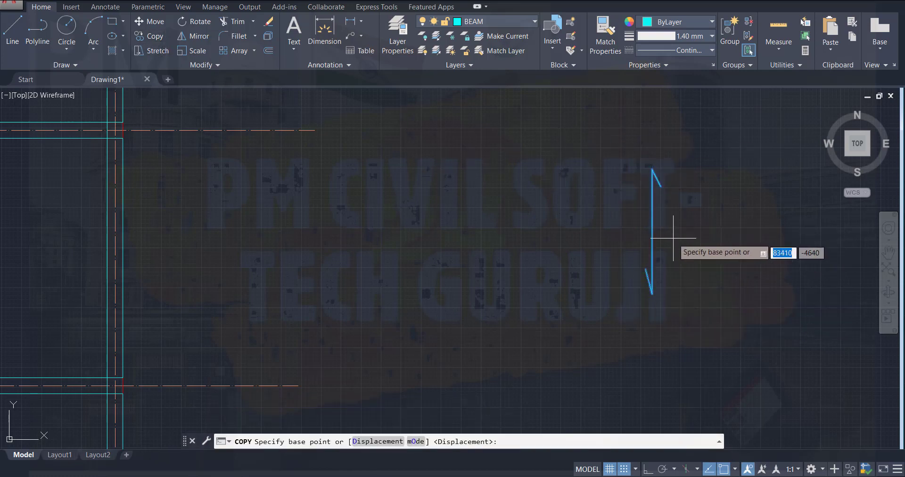
pyautogui.click(651, 231)
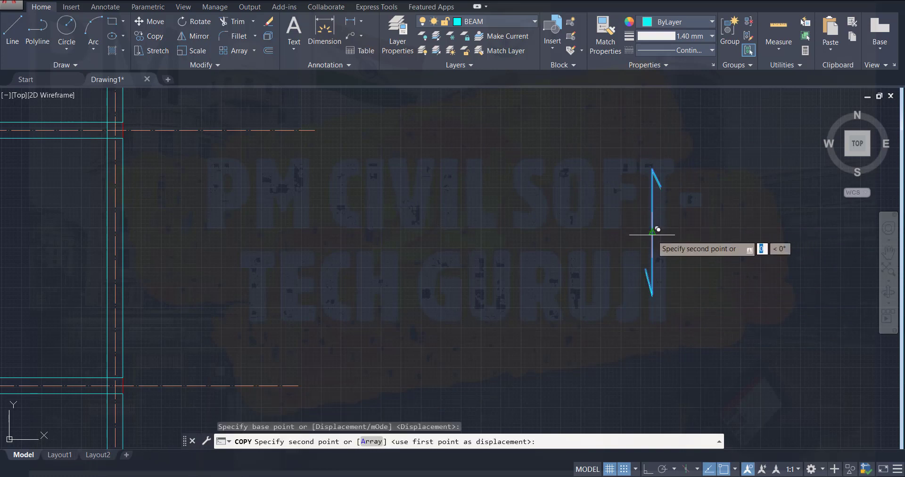
pyautogui.click(571, 232)
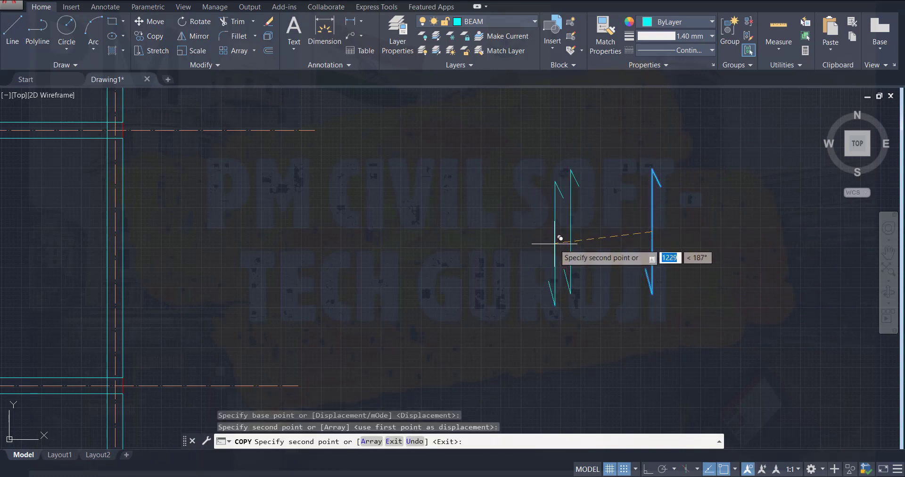
pyautogui.press('Escape')
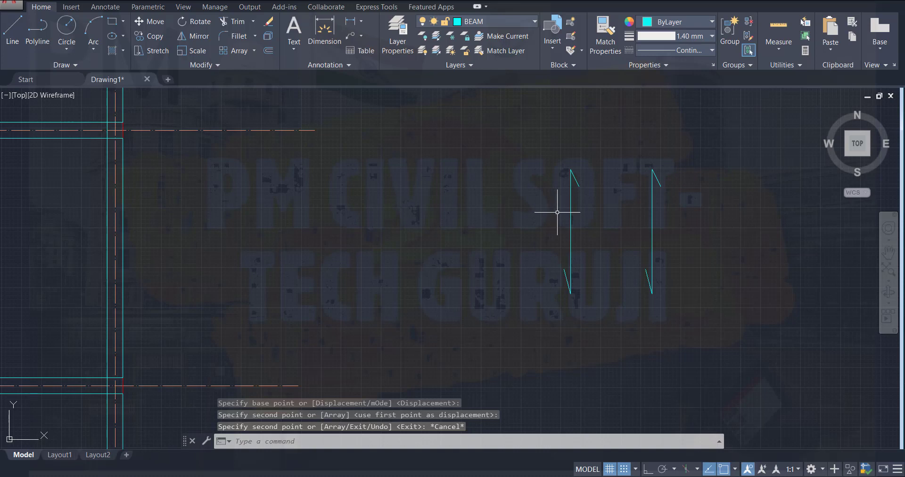
# - Rotate the copy 90° about its midpoint with Ortho on, then switch Ortho off
pyautogui.click(571, 217)
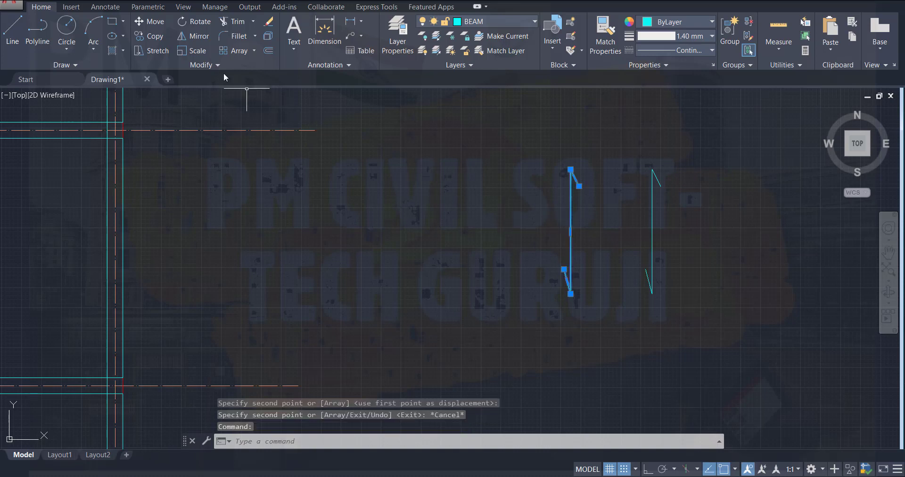
pyautogui.click(197, 21)
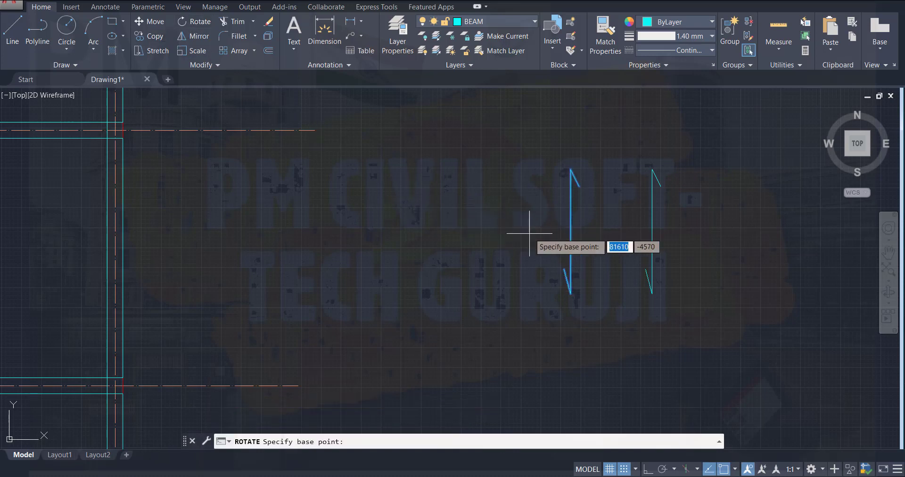
pyautogui.click(571, 232)
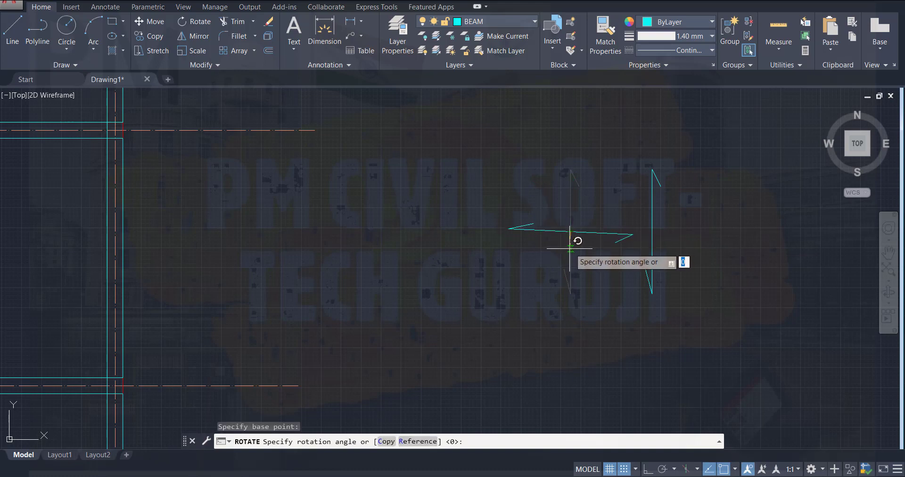
pyautogui.click(646, 470)
pyautogui.click(567, 346)
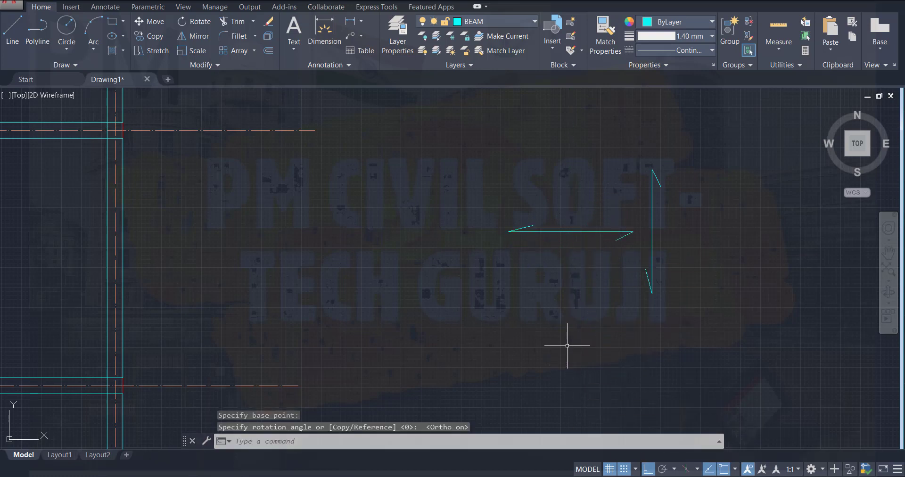
pyautogui.press('Escape')
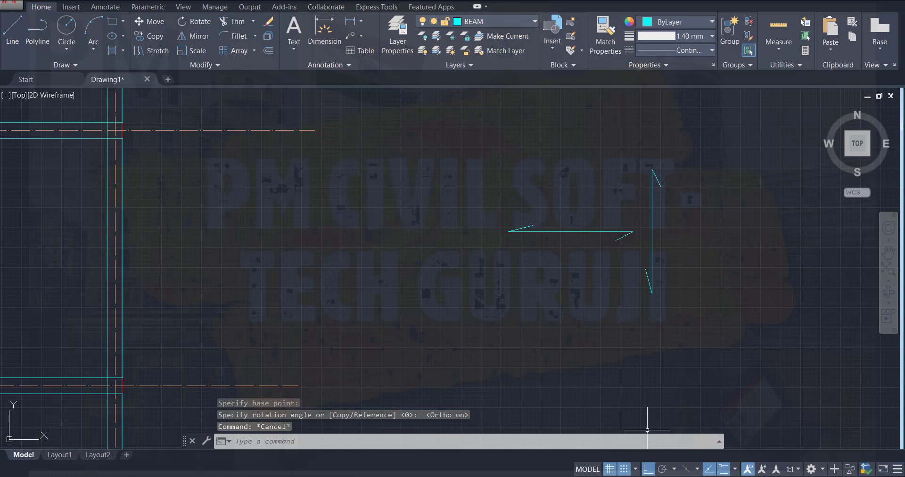
pyautogui.click(653, 471)
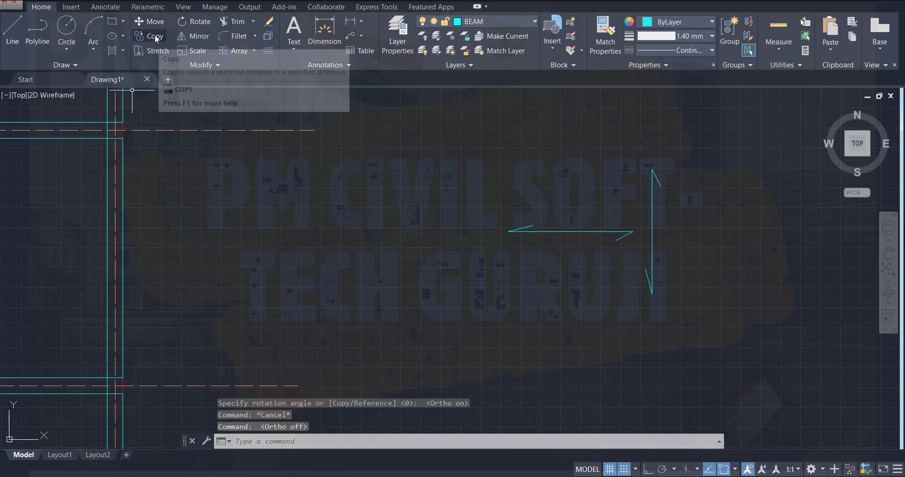
# - Move the horizontal copy so its midpoint sits on the vertical symbol's midpoint
pyautogui.click(577, 231)
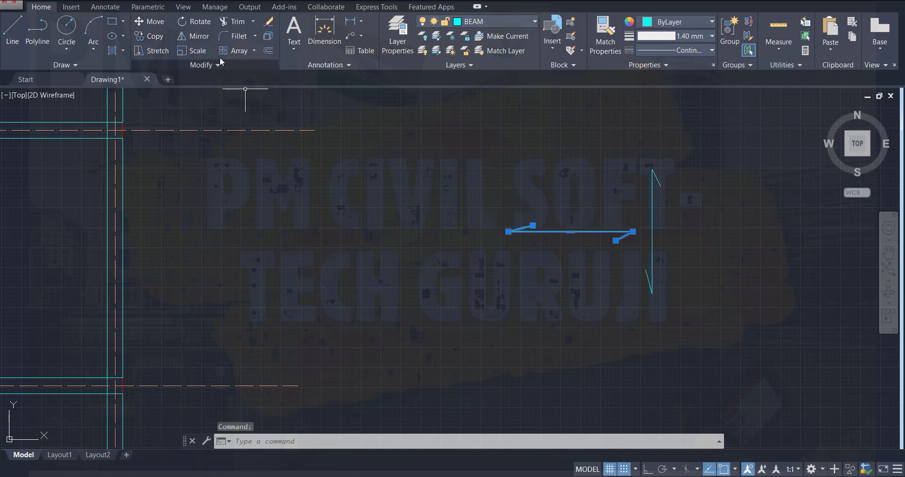
pyautogui.click(150, 21)
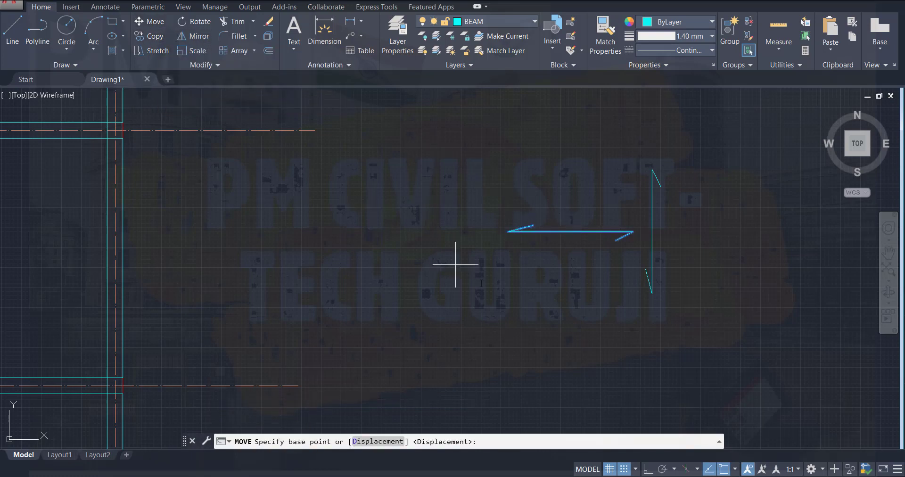
pyautogui.click(570, 231)
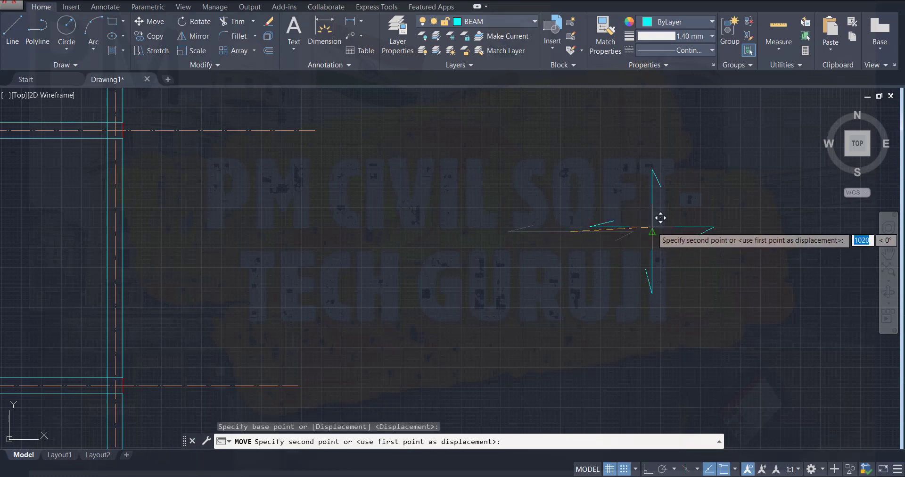
pyautogui.click(653, 232)
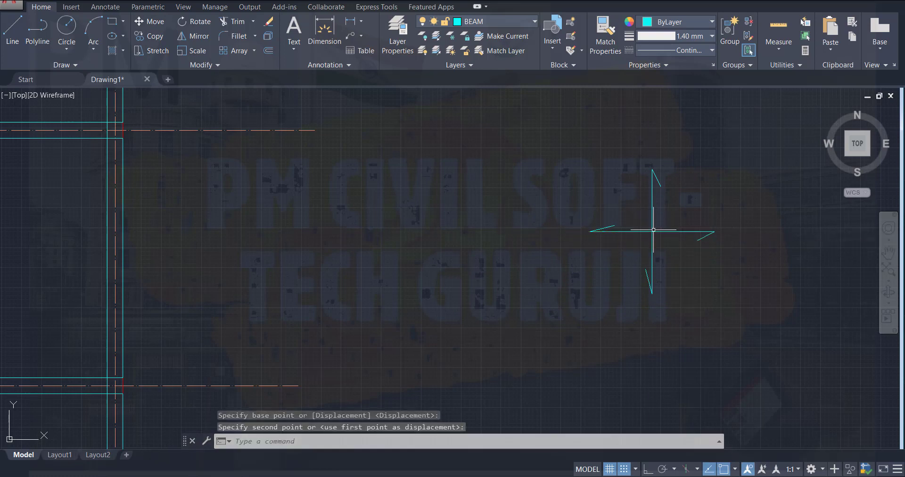
pyautogui.press('Escape')
pyautogui.click(568, 140)
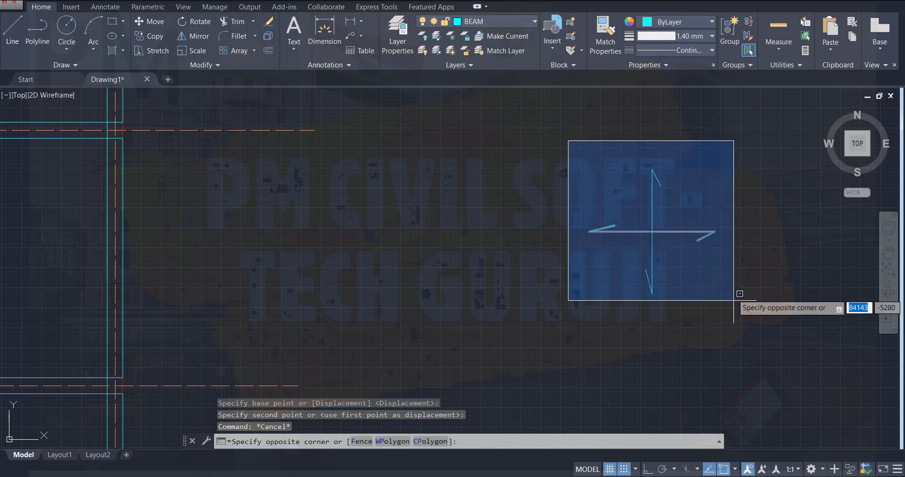
# - Copy the cross span symbol from its centre into five slab bays, including the middle strip
pyautogui.click(739, 331)
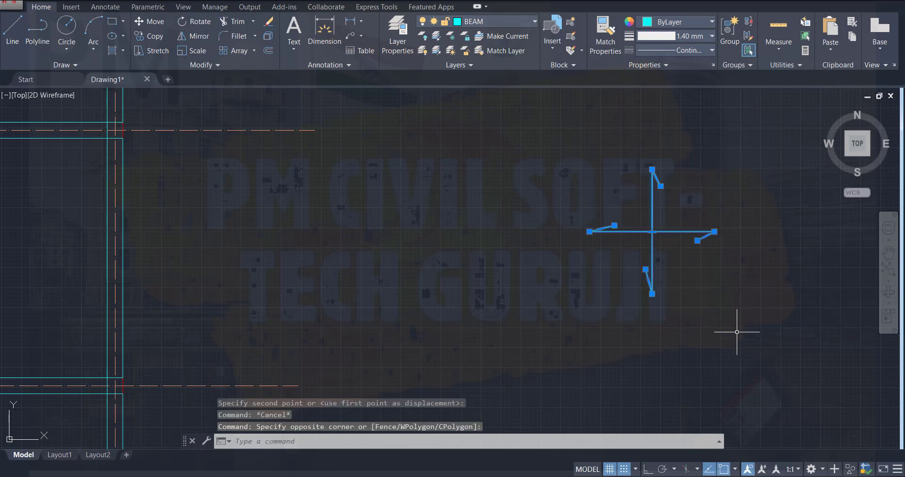
pyautogui.click(155, 36)
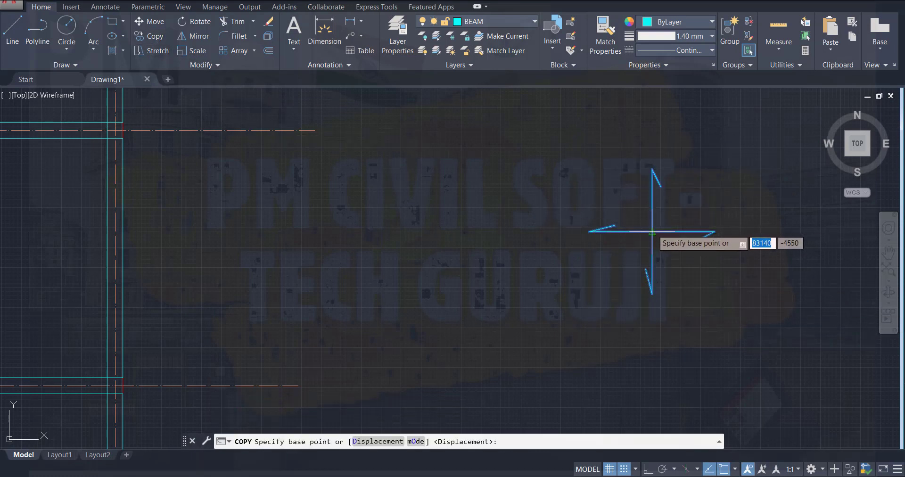
pyautogui.click(652, 232)
pyautogui.scroll(-4, 330, 252)
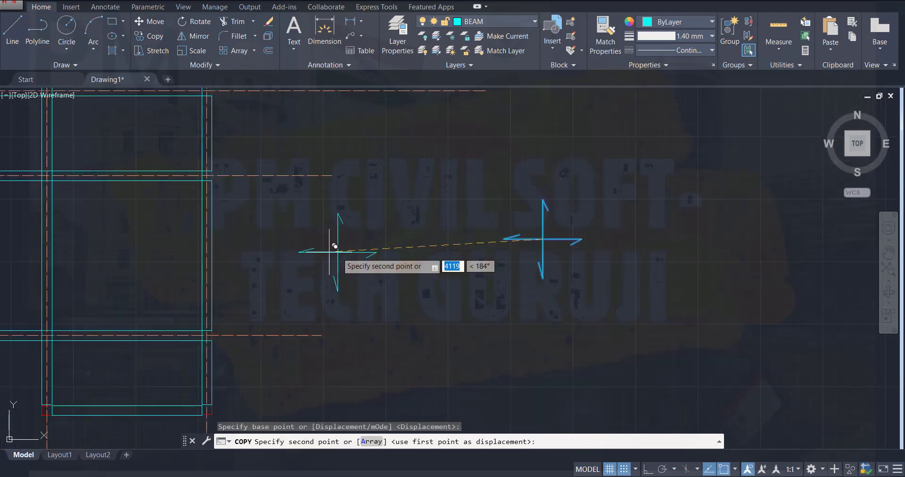
pyautogui.moveTo(303, 249); pyautogui.dragTo(522, 286, button='middle')
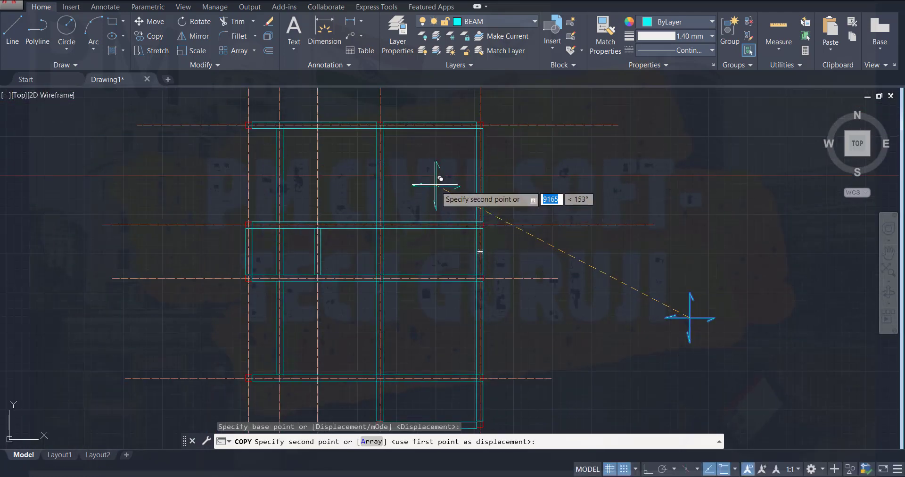
pyautogui.click(429, 174)
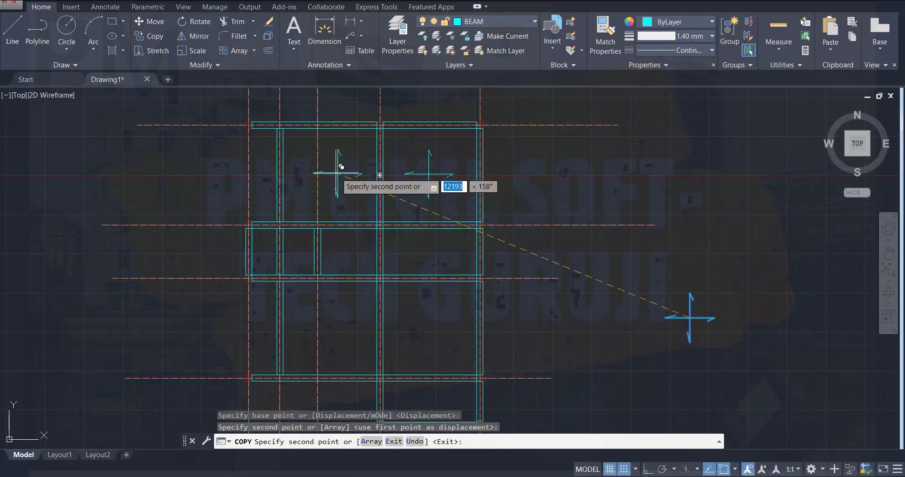
pyautogui.click(327, 174)
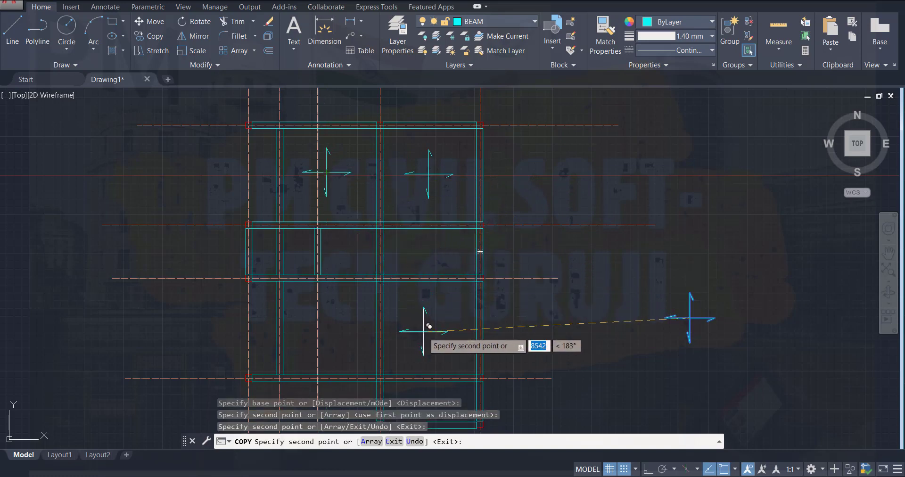
pyautogui.click(428, 324)
pyautogui.click(328, 333)
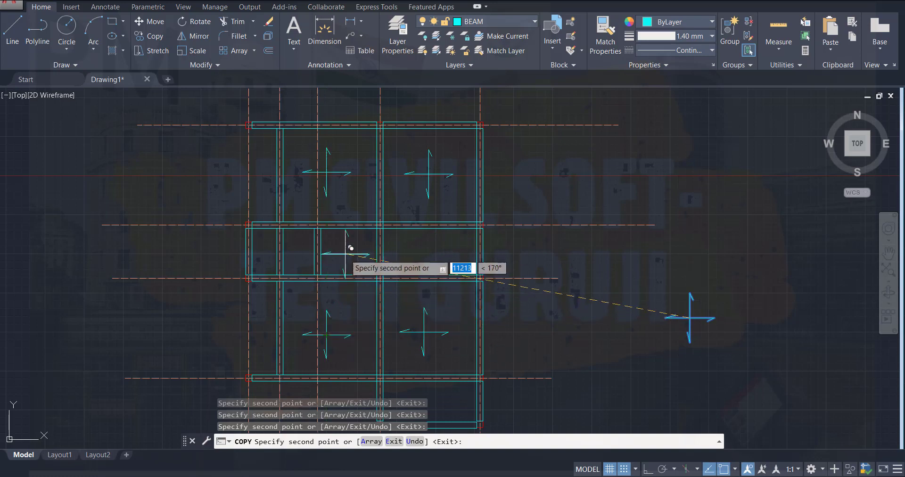
pyautogui.click(352, 246)
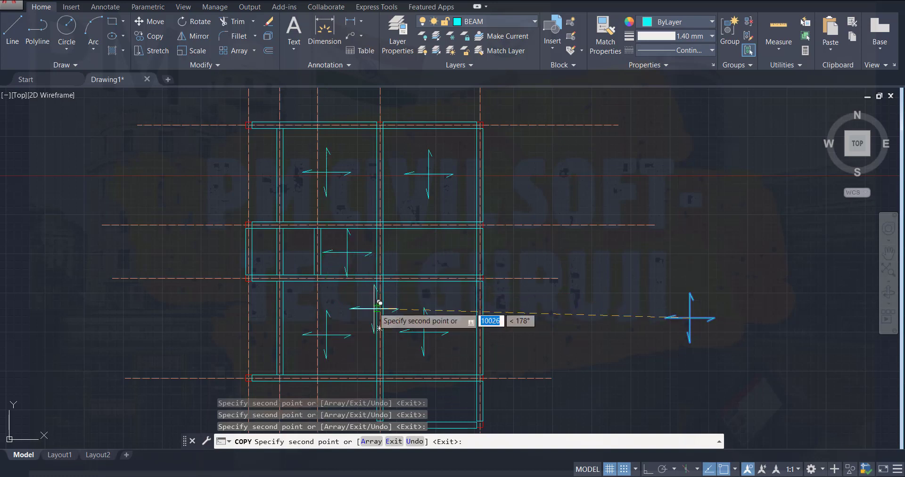
pyautogui.scroll(-2, 375, 321)
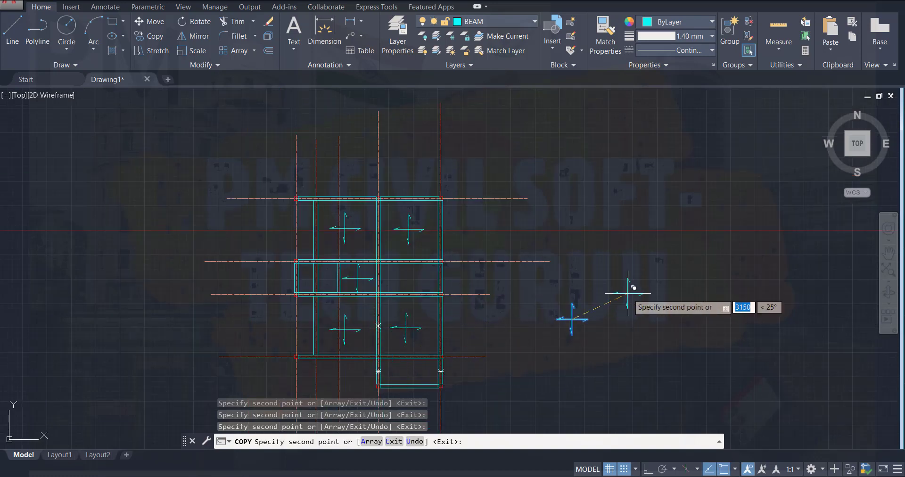
pyautogui.press('Escape')
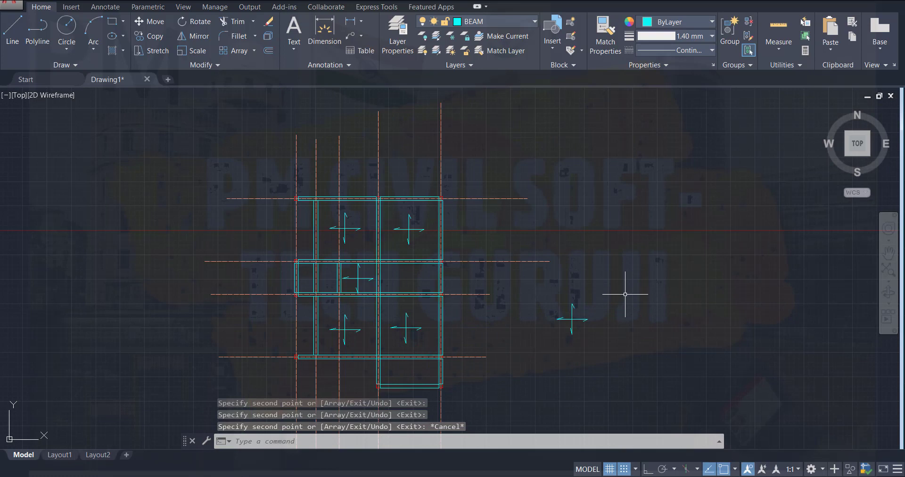
# - Window-select and delete the original cross symbol outside the plan
pyautogui.click(551, 293)
pyautogui.click(594, 364)
pyautogui.press('Delete')
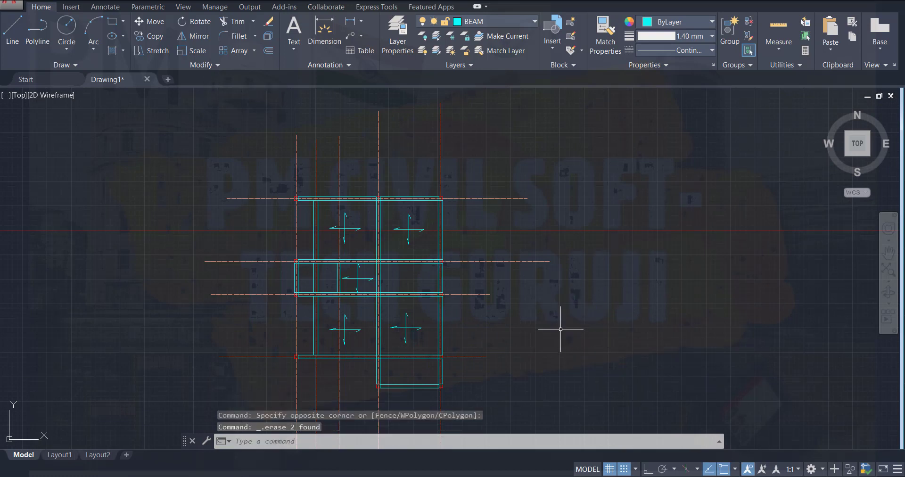
# - Copy the middle strip's one-way span line from its midpoint into three narrow bays
pyautogui.scroll(6, 363, 278)
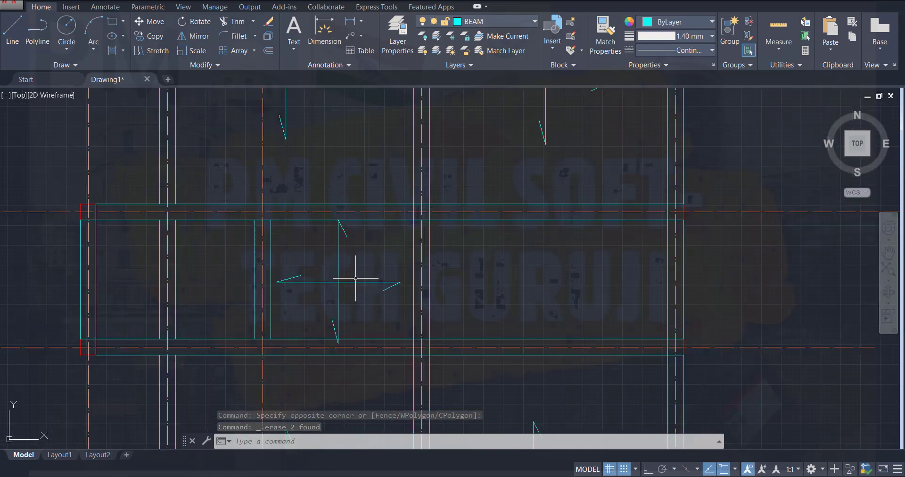
pyautogui.click(339, 264)
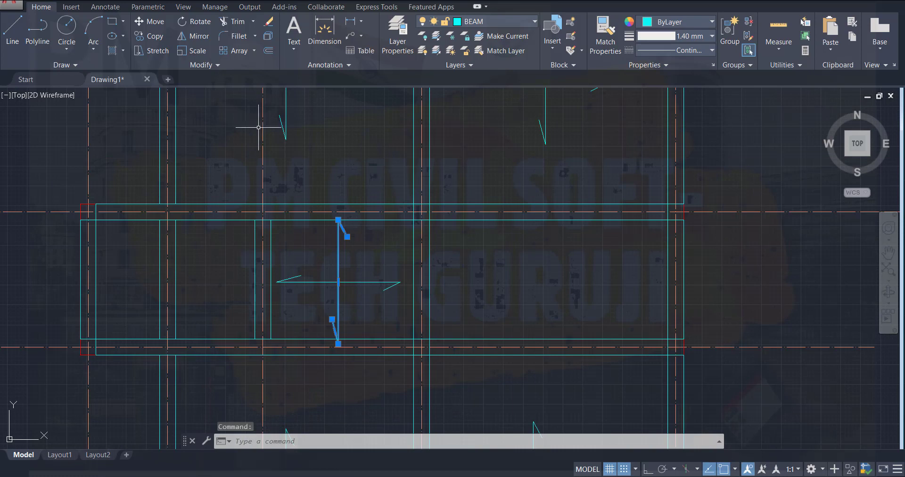
pyautogui.click(150, 39)
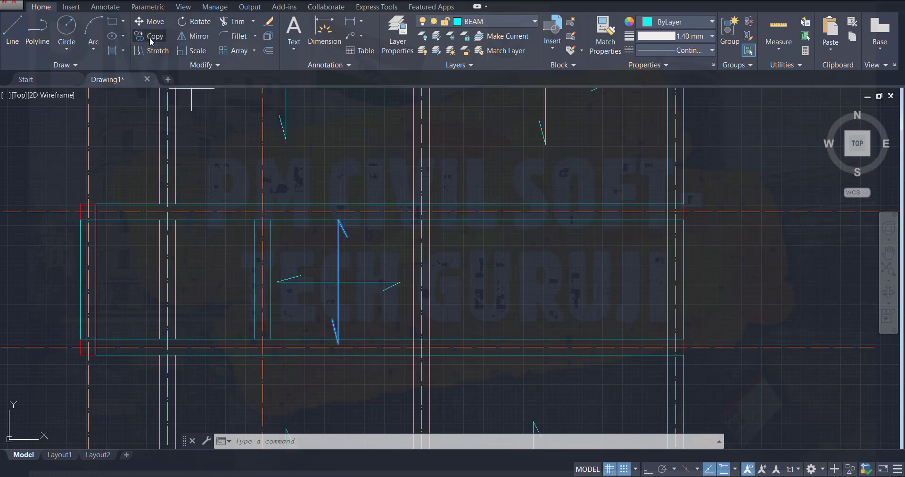
pyautogui.click(337, 286)
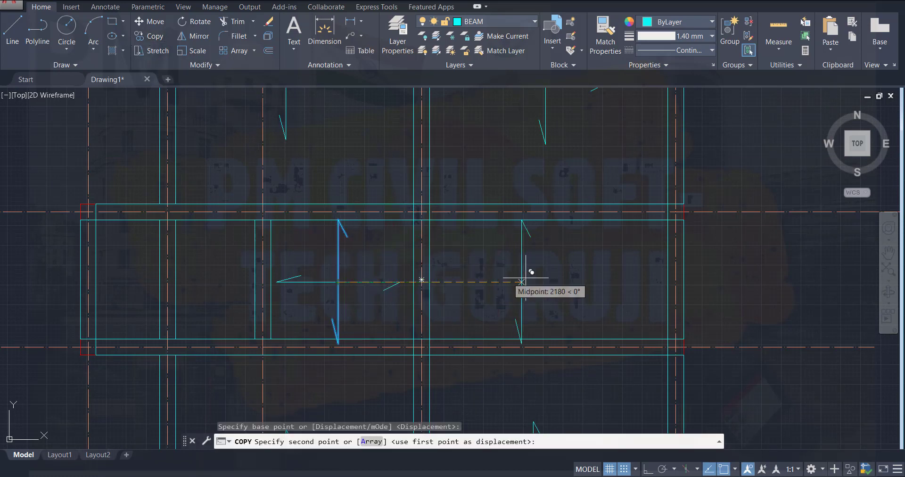
pyautogui.click(555, 281)
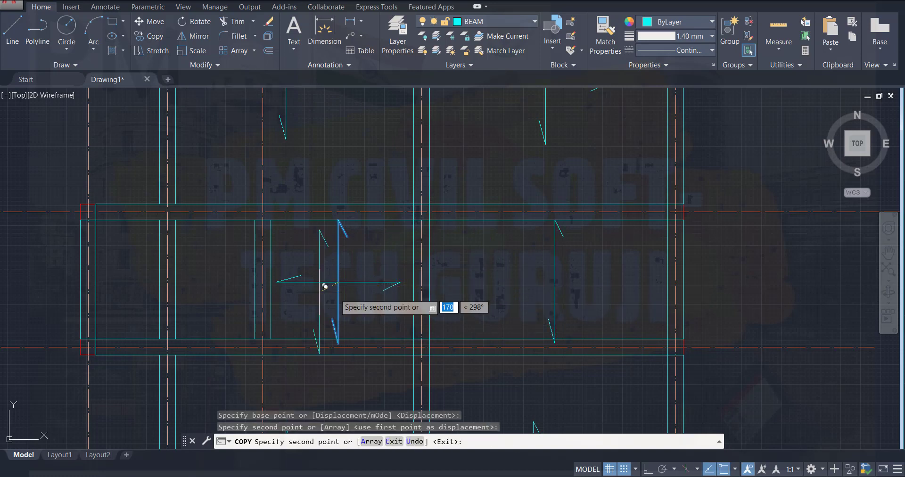
pyautogui.click(211, 282)
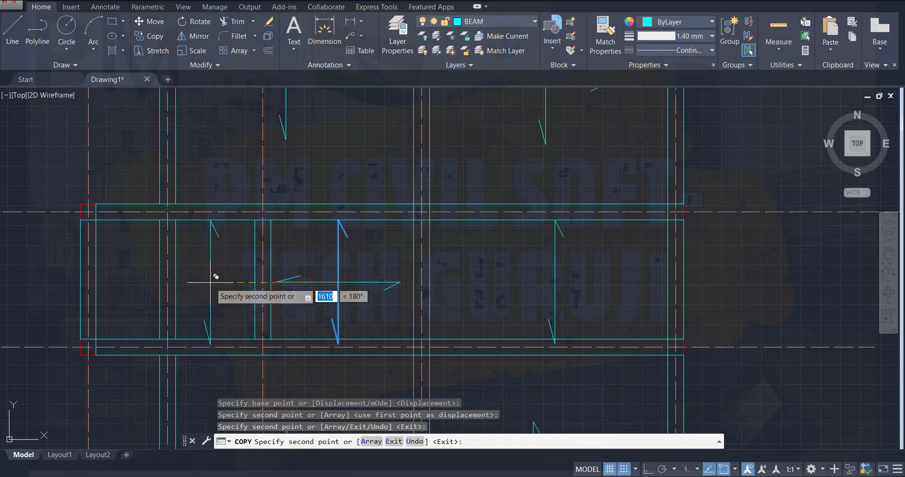
pyautogui.click(127, 281)
pyautogui.scroll(-2, 419, 327)
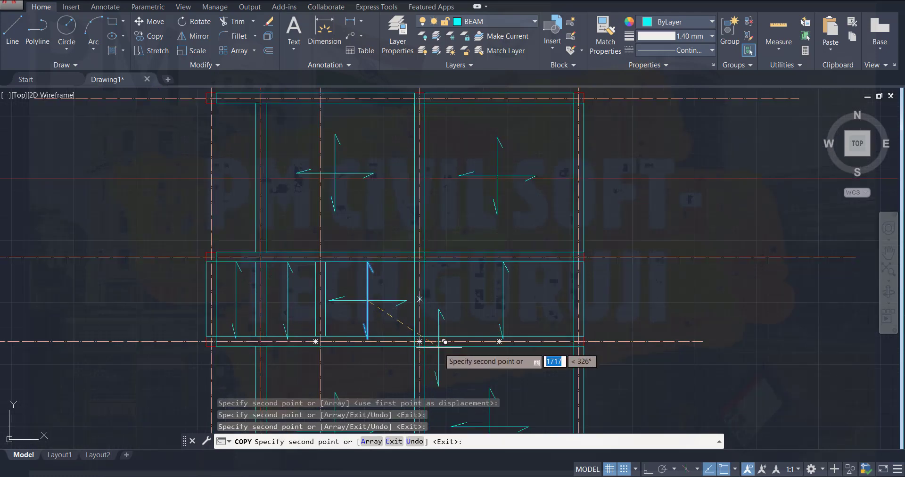
pyautogui.moveTo(432, 342)
pyautogui.mouseDown(button='middle')
pyautogui.moveTo(415, 311)
pyautogui.moveTo(374, 157)
pyautogui.mouseUp(button='middle')
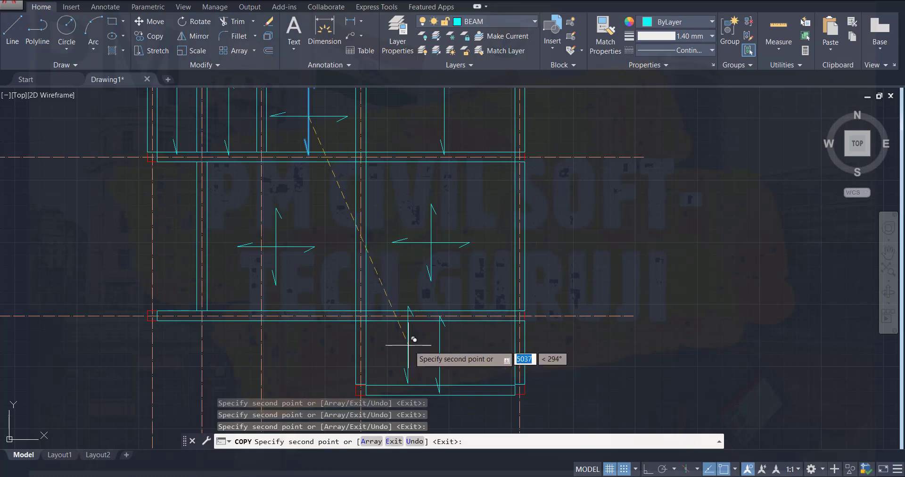
pyautogui.press('Escape')
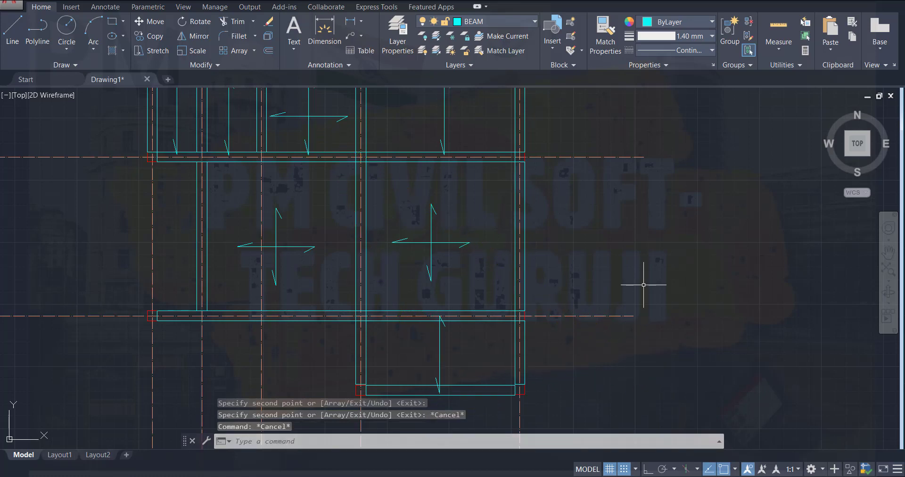
pyautogui.scroll(-2, 643, 285)
pyautogui.moveTo(653, 248); pyautogui.dragTo(630, 313, button='middle')
pyautogui.scroll(-2, 629, 320)
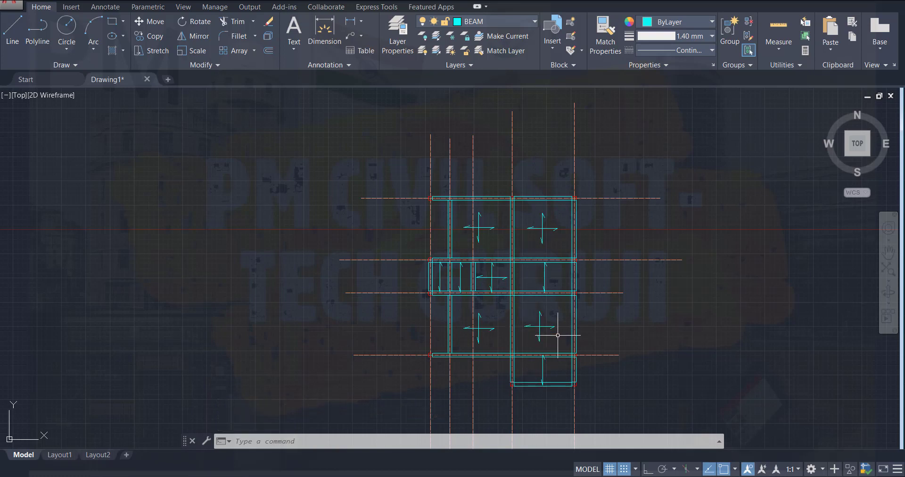
# - Move the bottom-right bay's span symbol to the SLAB layer, dismissing the hidden-layer warning
pyautogui.click(523, 303)
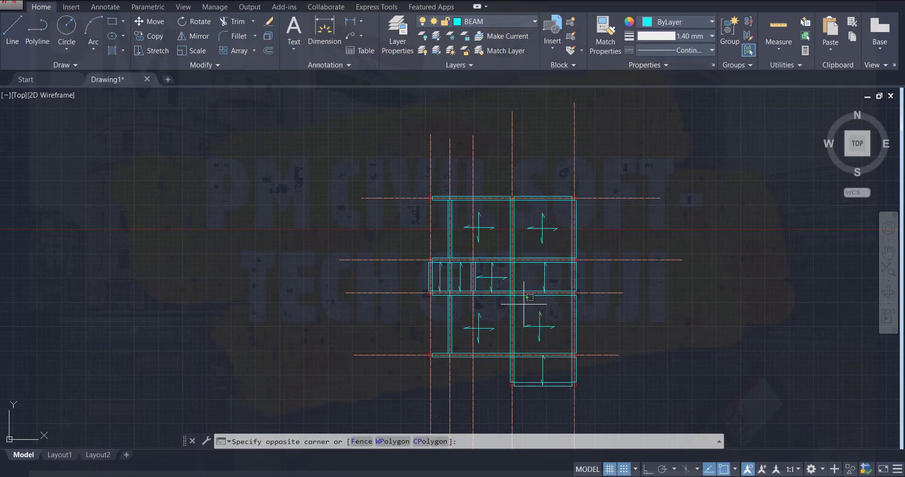
pyautogui.click(557, 344)
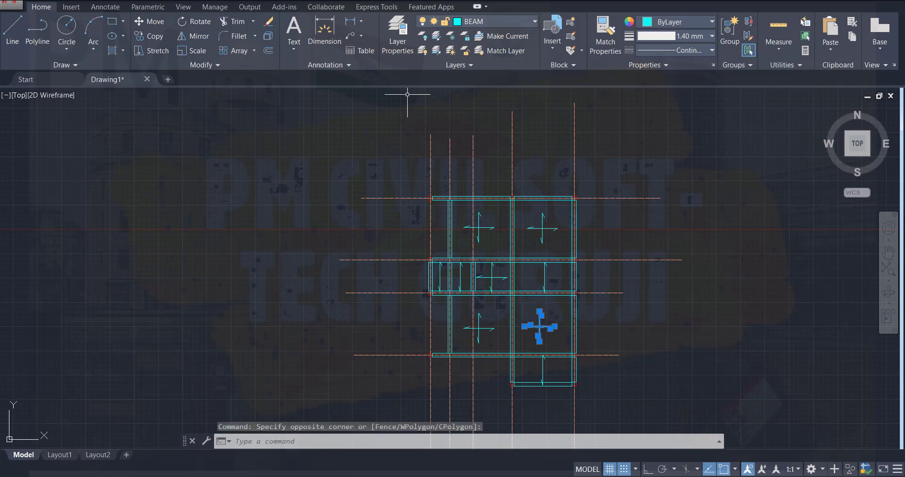
pyautogui.click(521, 26)
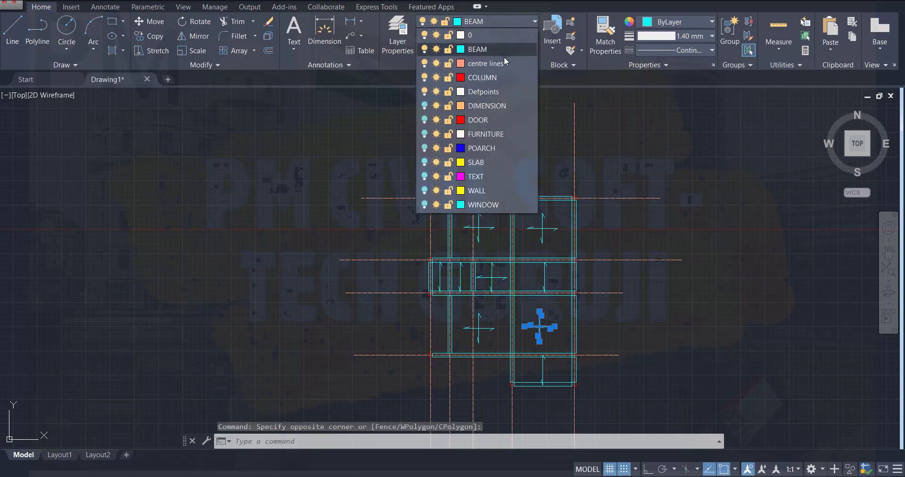
pyautogui.click(493, 163)
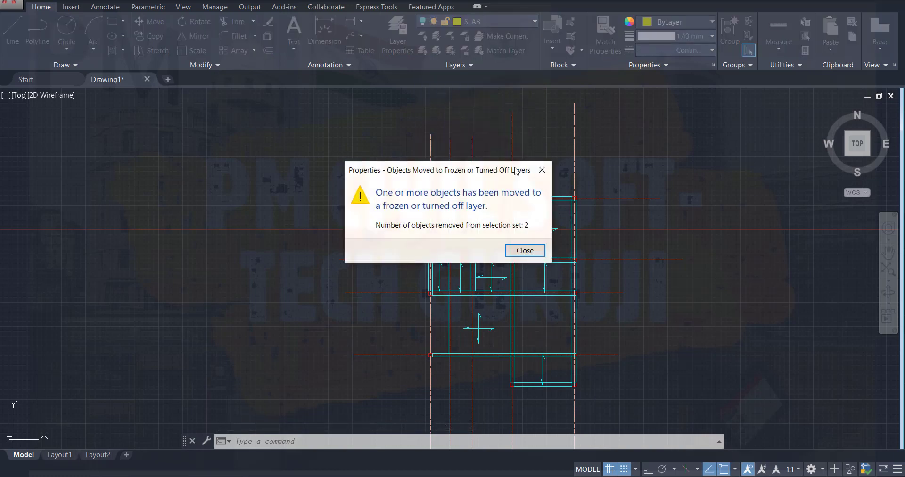
pyautogui.click(525, 251)
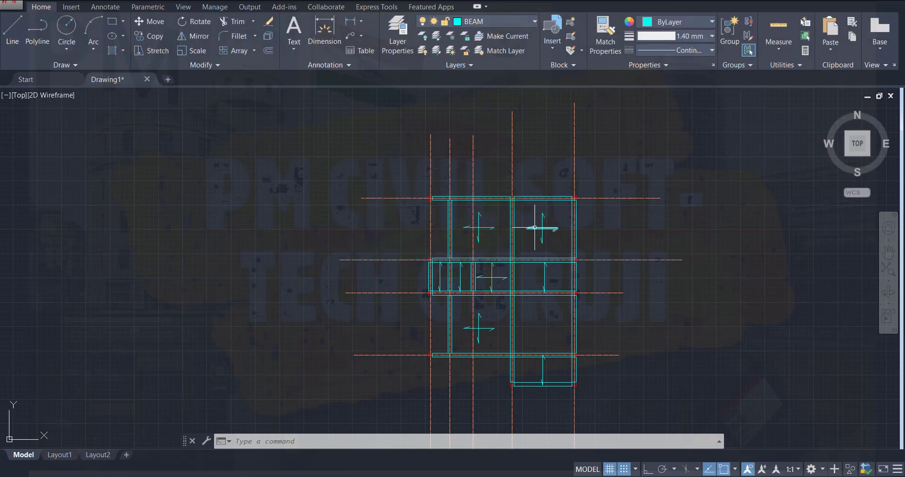
# - Turn the SLAB layer on and quick-save the drawing
pyautogui.click(534, 21)
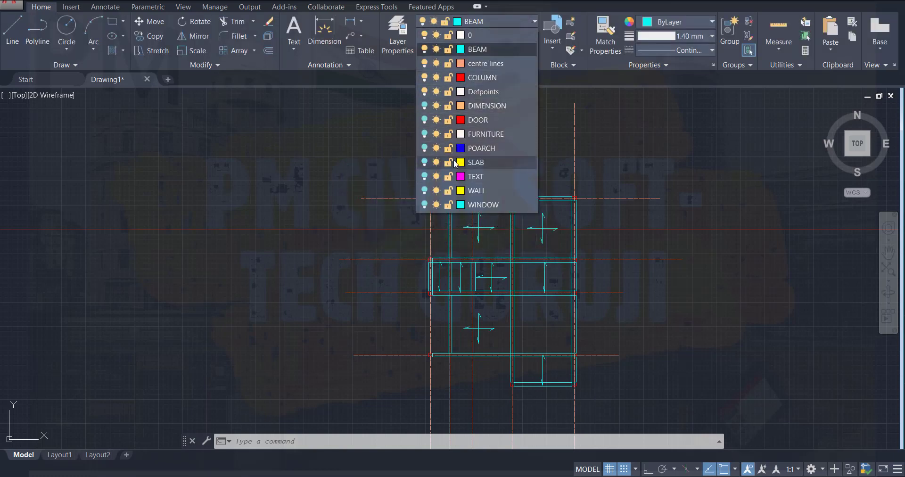
pyautogui.click(423, 163)
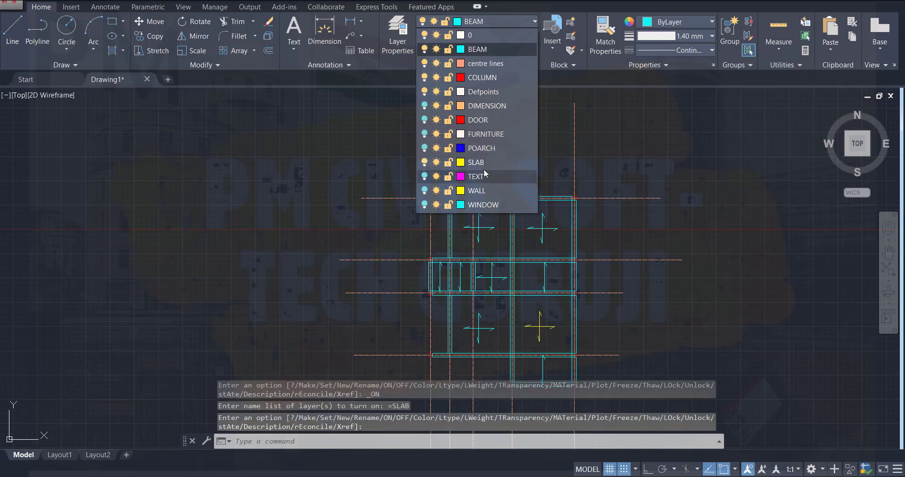
pyautogui.click(739, 309)
pyautogui.hotkey('ctrl', 's')
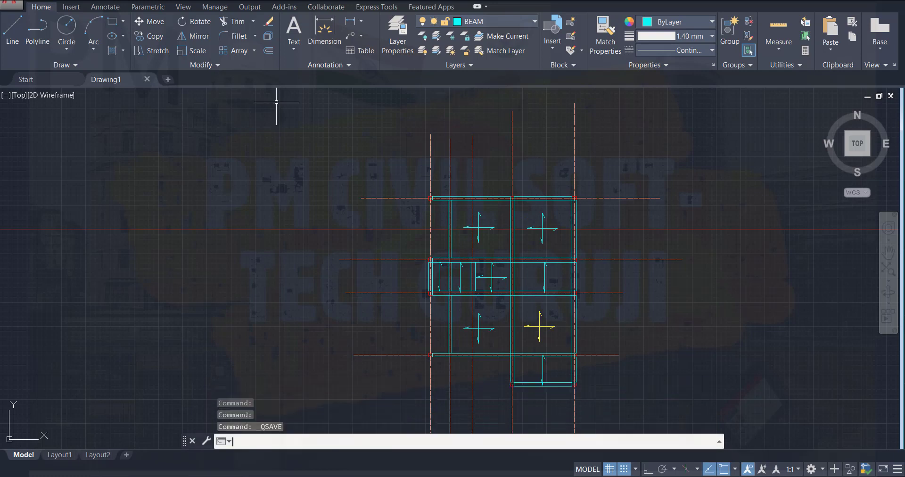
pyautogui.click(202, 224)
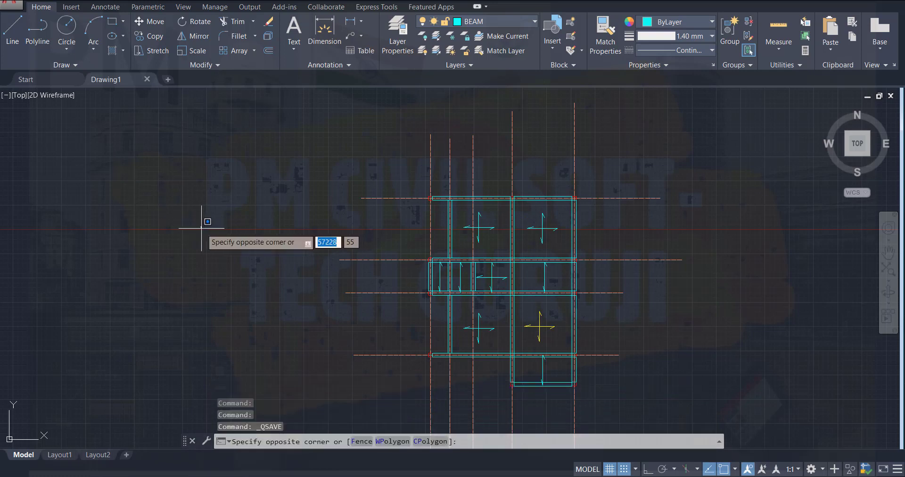
pyautogui.press('Escape')
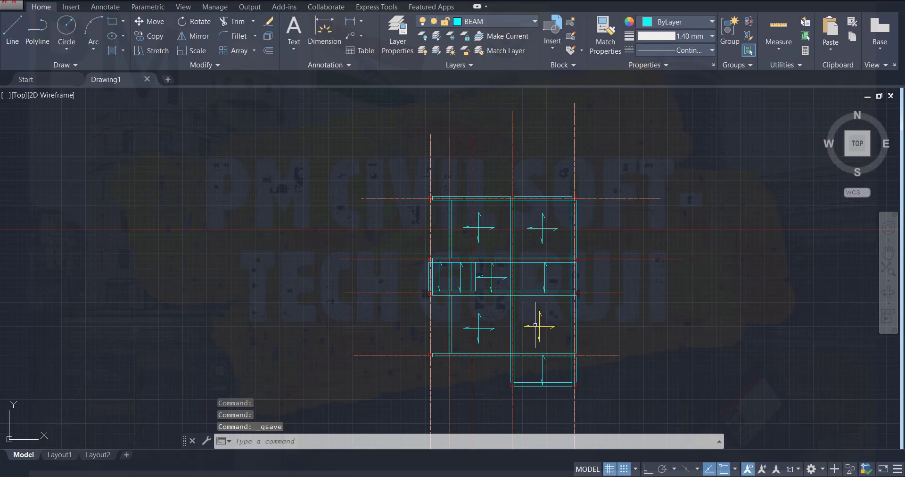
pyautogui.scroll(4, 535, 325)
pyautogui.scroll(-2, 536, 322)
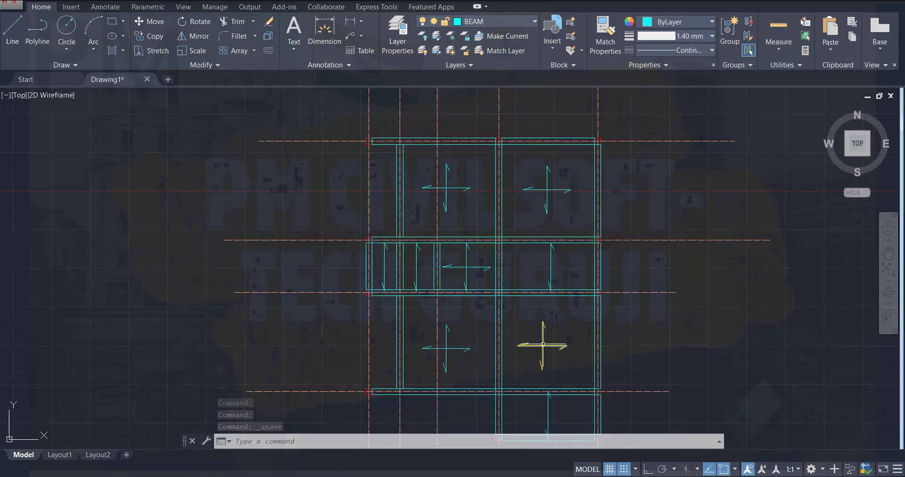
# - Copy the yellow SLAB span line's properties onto the upper bays' cyan span lines
pyautogui.click(543, 344)
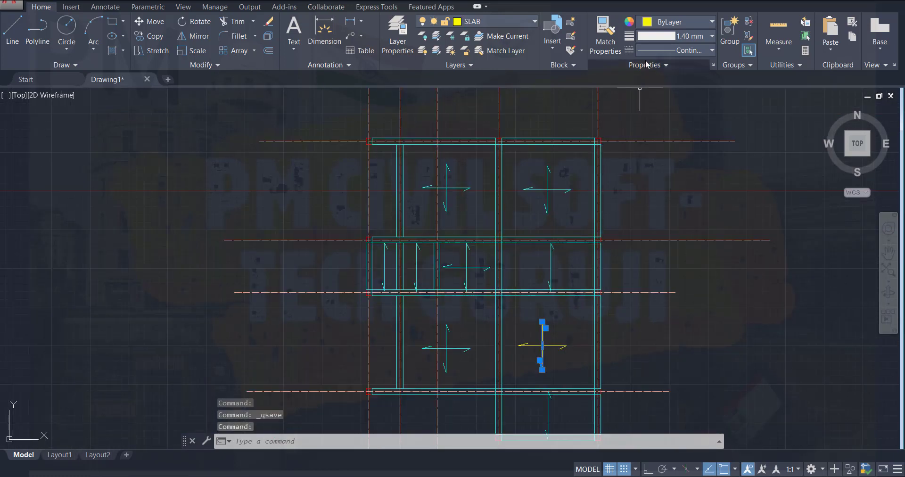
pyautogui.click(605, 35)
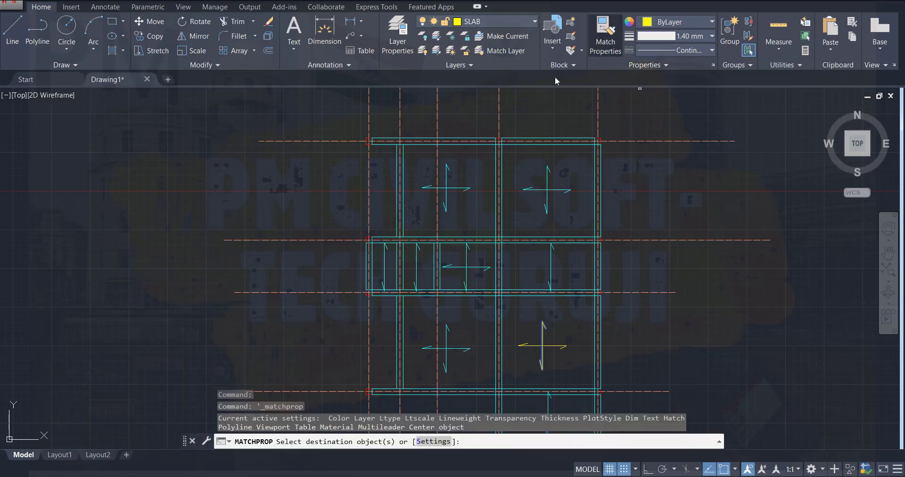
pyautogui.click(557, 189)
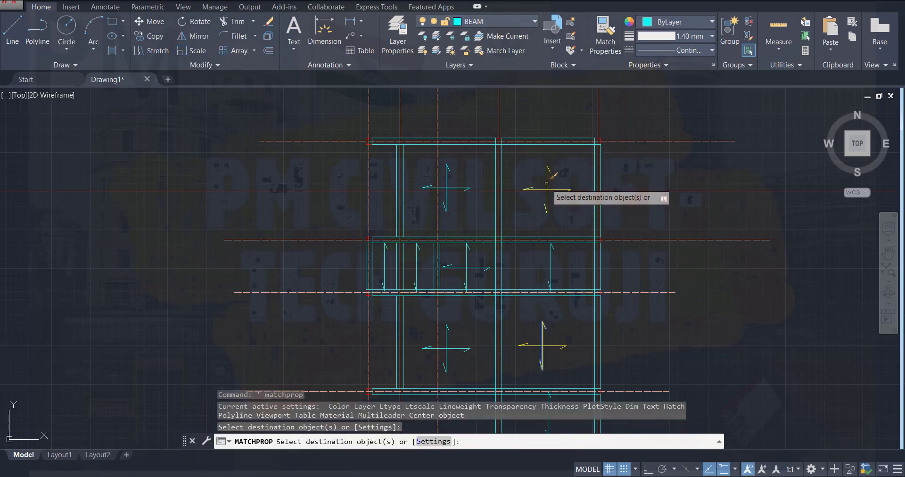
pyautogui.click(556, 189)
pyautogui.click(457, 188)
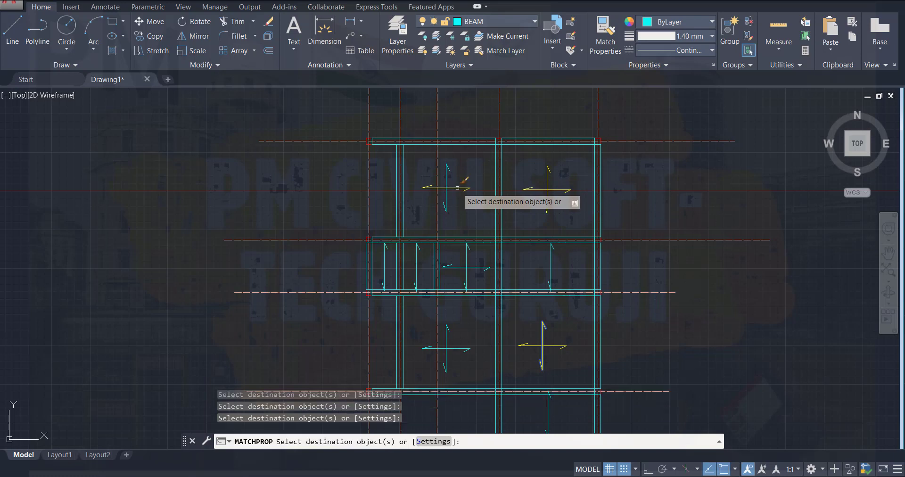
# - Make the middle-band span arrows and the lower-right span cross yellow too
pyautogui.click(417, 260)
pyautogui.click(386, 260)
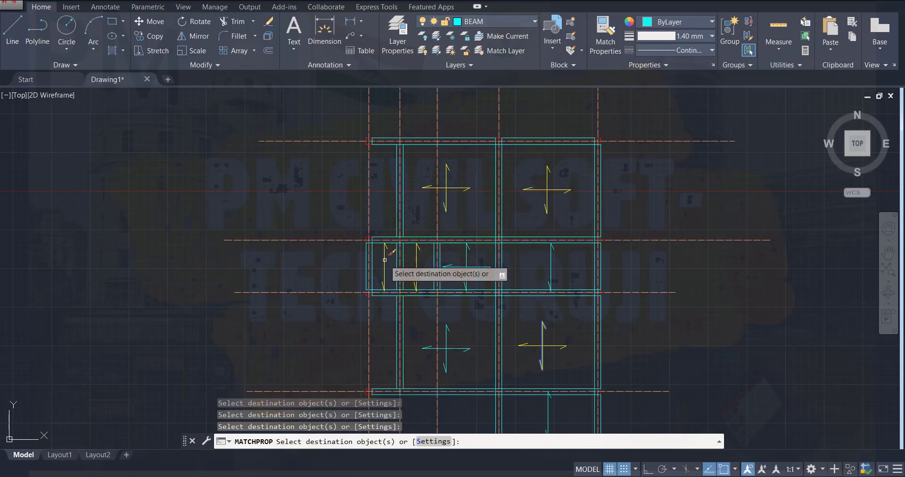
pyautogui.click(463, 266)
pyautogui.click(466, 263)
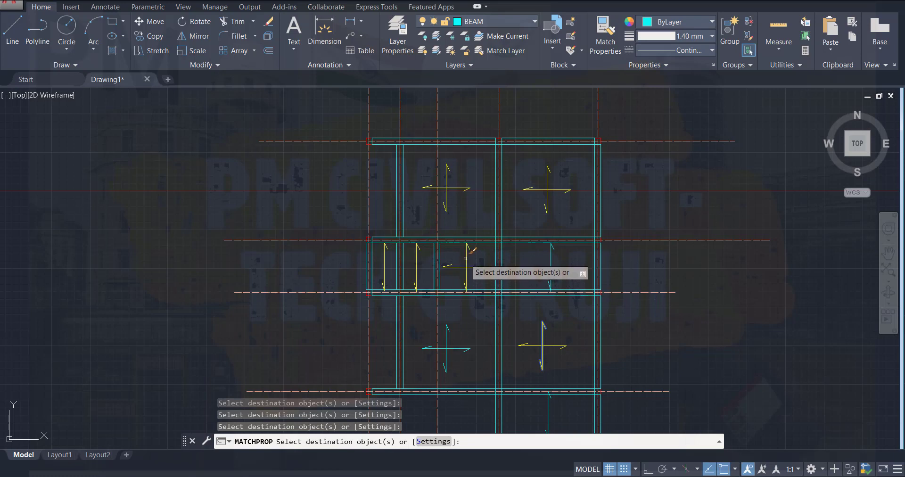
pyautogui.click(553, 262)
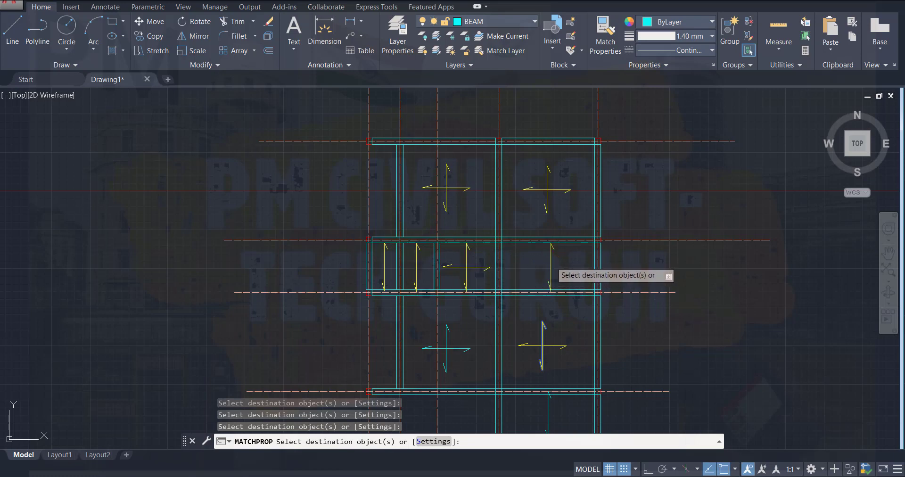
pyautogui.click(556, 345)
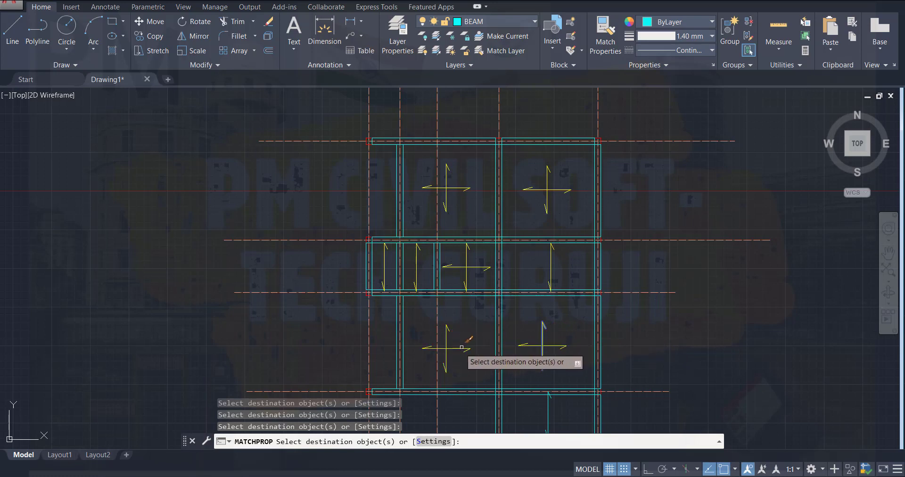
pyautogui.scroll(-3, 471, 339)
pyautogui.scroll(5, 465, 315)
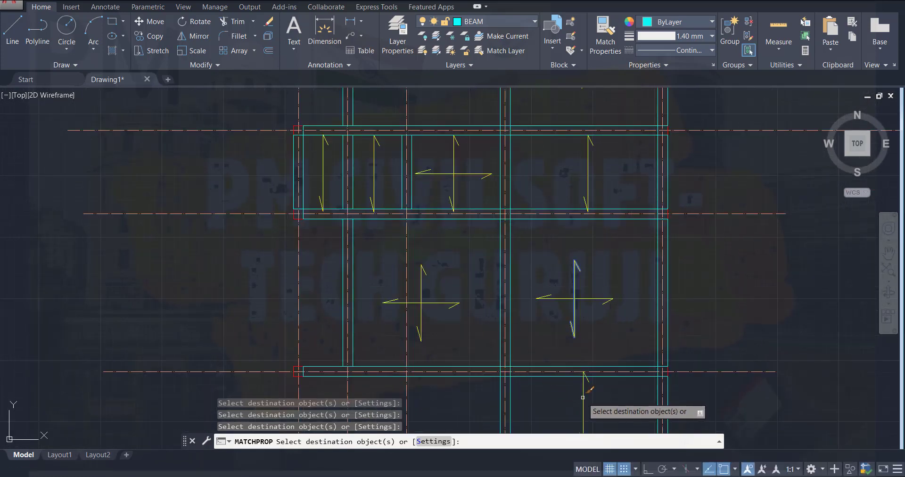
pyautogui.press('Escape')
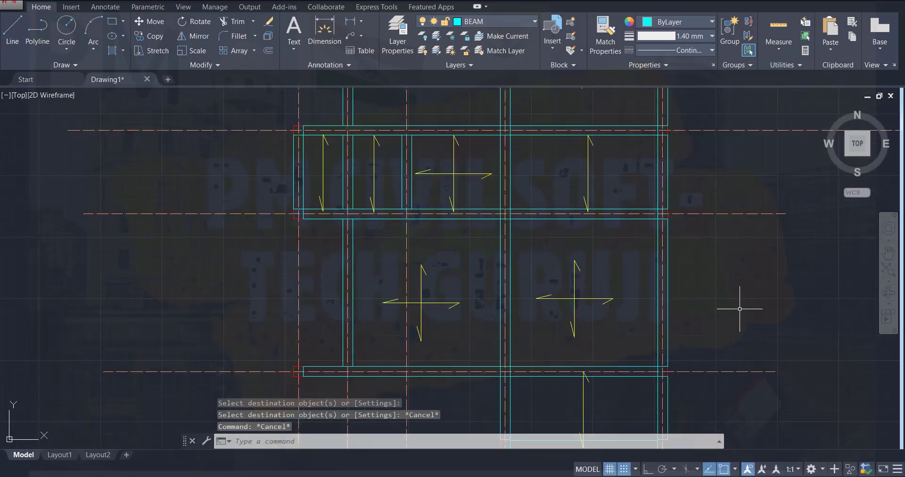
pyautogui.press('Escape')
# - Pan and zoom to bring the plan's top-left corner into view
pyautogui.scroll(-4, 746, 320)
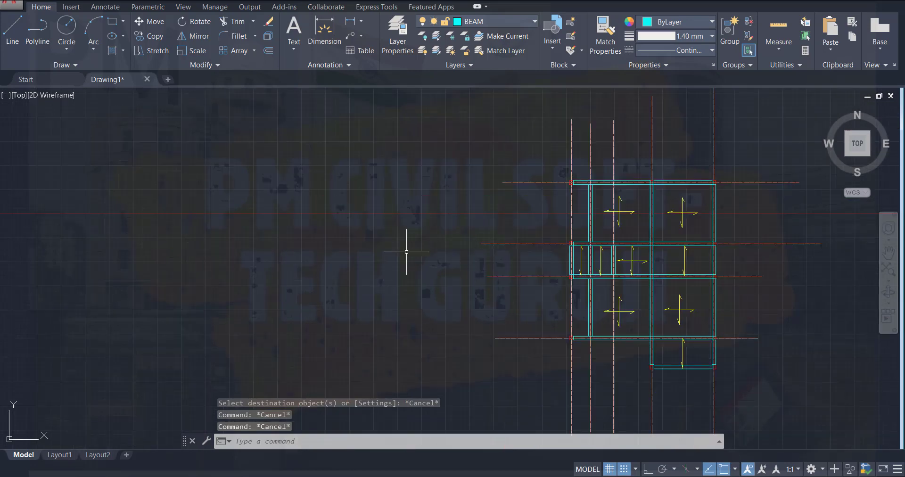
pyautogui.scroll(2, 352, 211)
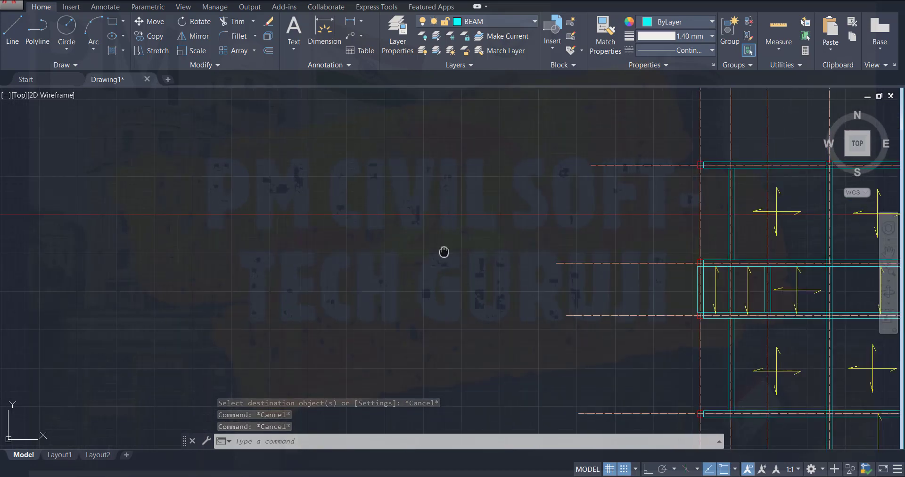
pyautogui.moveTo(442, 252)
pyautogui.mouseDown(button='middle')
pyautogui.moveTo(168, 250)
pyautogui.moveTo(65, 282)
pyautogui.mouseUp(button='middle')
pyautogui.scroll(2, 323, 254)
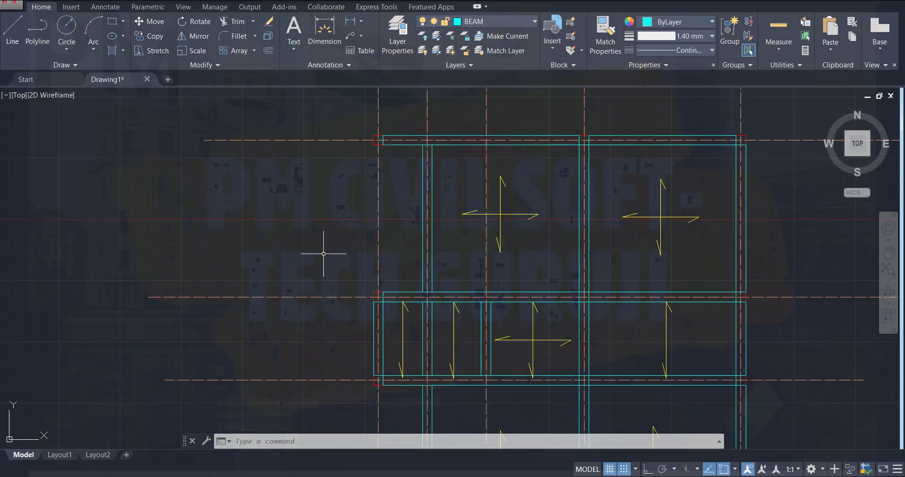
pyautogui.moveTo(323, 254); pyautogui.dragTo(273, 245, button='middle')
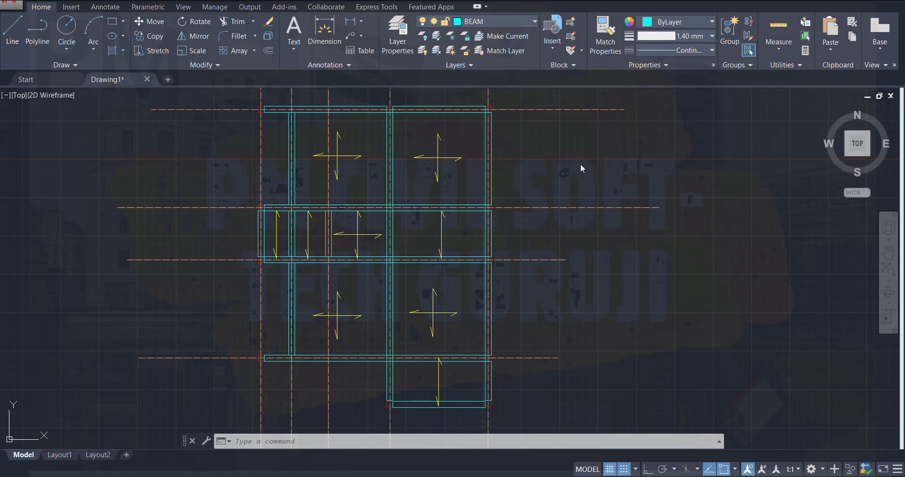
pyautogui.scroll(-2, 581, 163)
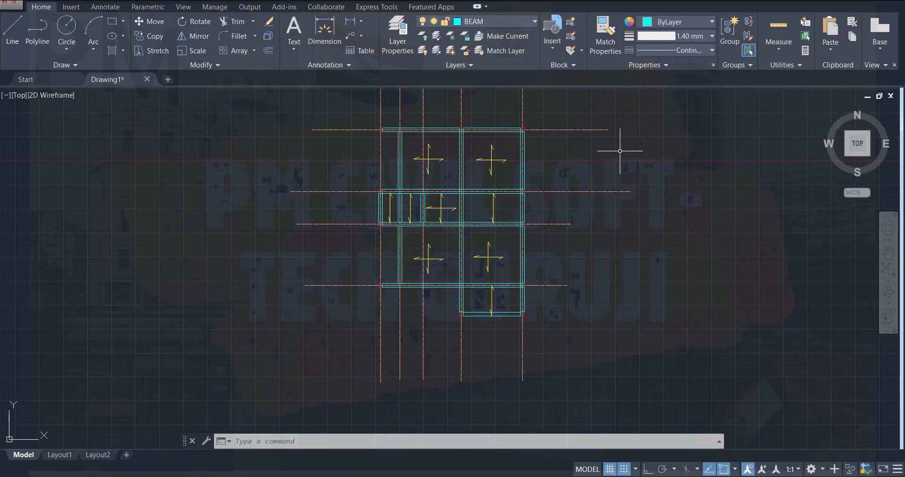
pyautogui.moveTo(620, 151)
pyautogui.mouseDown(button='middle')
pyautogui.moveTo(608, 188)
pyautogui.moveTo(586, 208)
pyautogui.moveTo(550, 212)
pyautogui.mouseUp(button='middle')
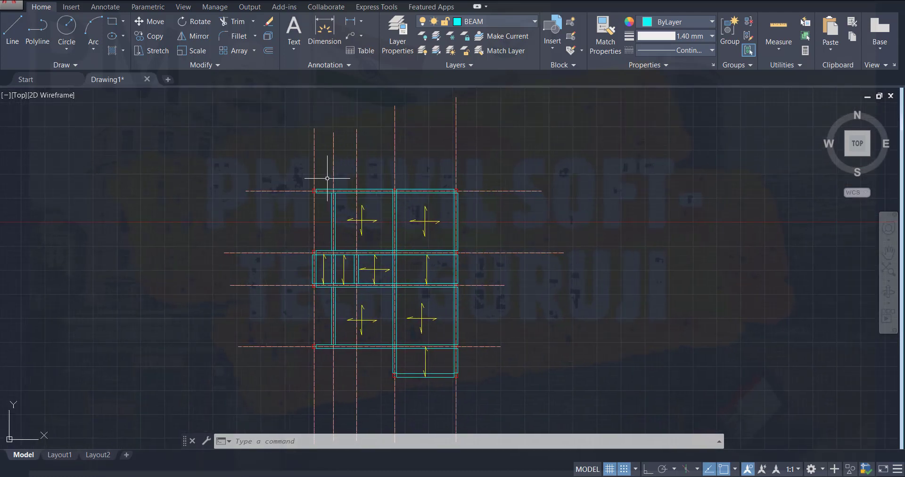
pyautogui.scroll(2, 327, 178)
pyautogui.scroll(-2, 766, 263)
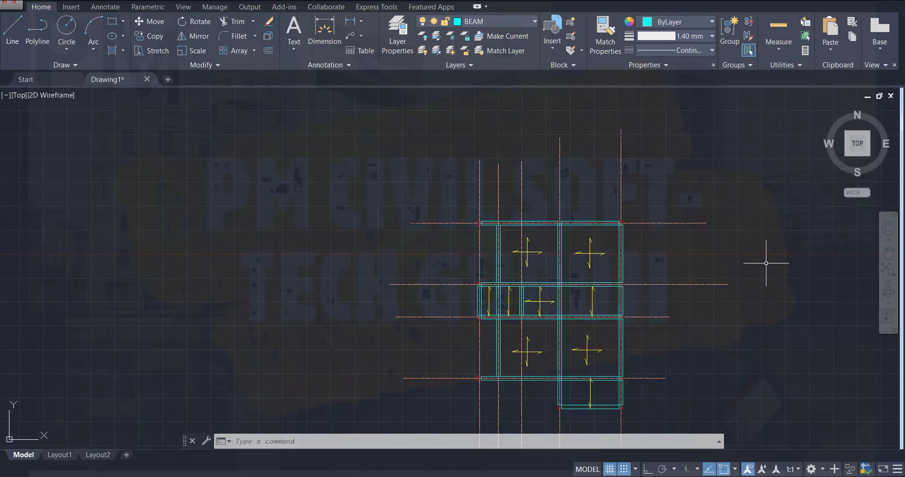
pyautogui.moveTo(766, 263); pyautogui.dragTo(676, 231, button='middle')
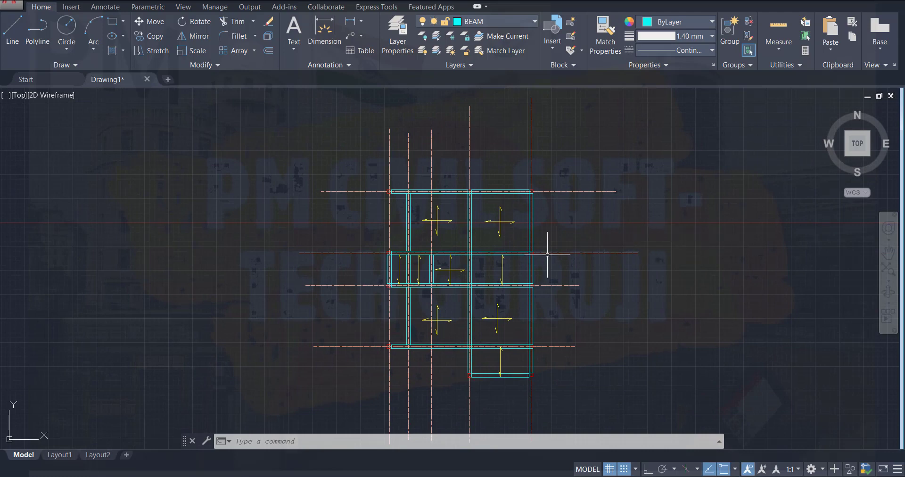
pyautogui.scroll(2, 428, 177)
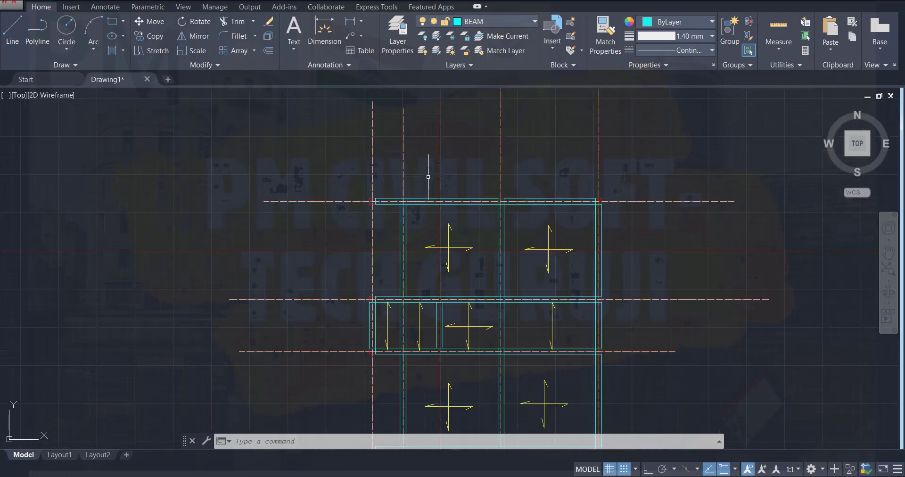
pyautogui.scroll(2, 453, 182)
pyautogui.moveTo(482, 188)
pyautogui.mouseDown(button='middle')
pyautogui.moveTo(388, 184)
pyautogui.moveTo(374, 160)
pyautogui.mouseUp(button='middle')
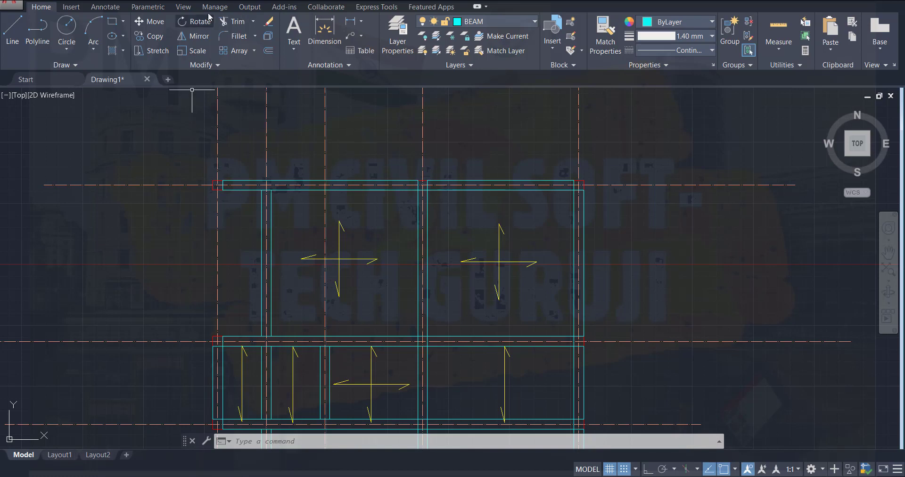
# - Place a 1000 linear dimension at 1:1 scale from the left grid line to the beam edge
pyautogui.click(349, 22)
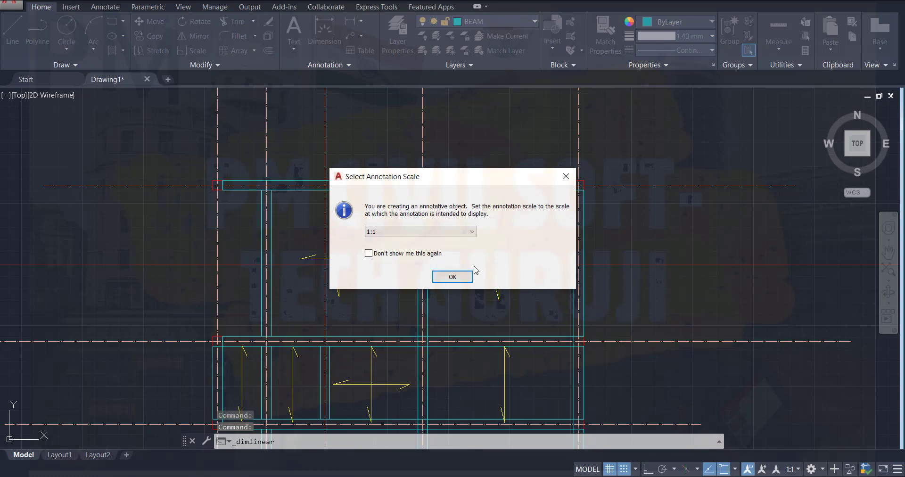
pyautogui.click(452, 277)
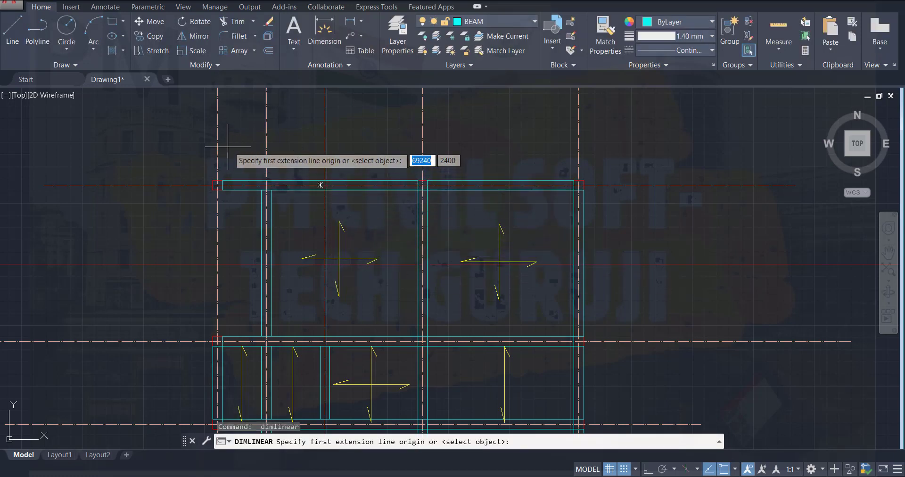
pyautogui.click(217, 132)
pyautogui.click(266, 133)
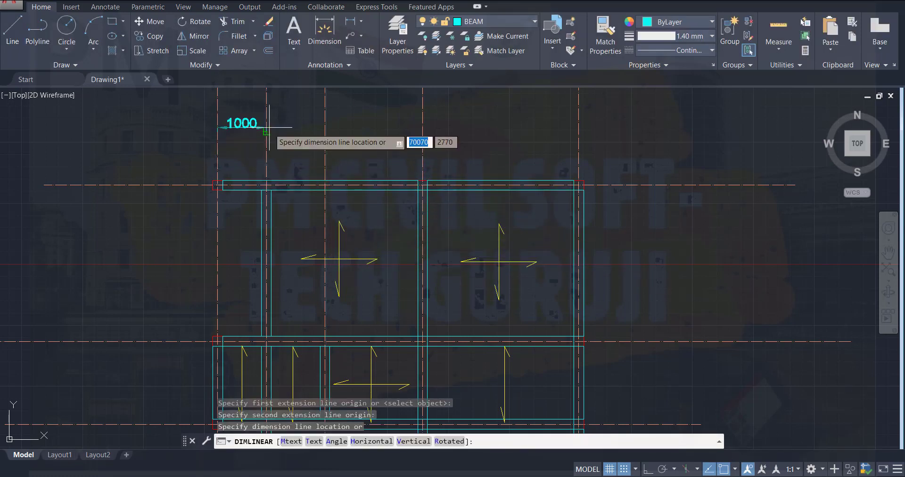
pyautogui.click(268, 121)
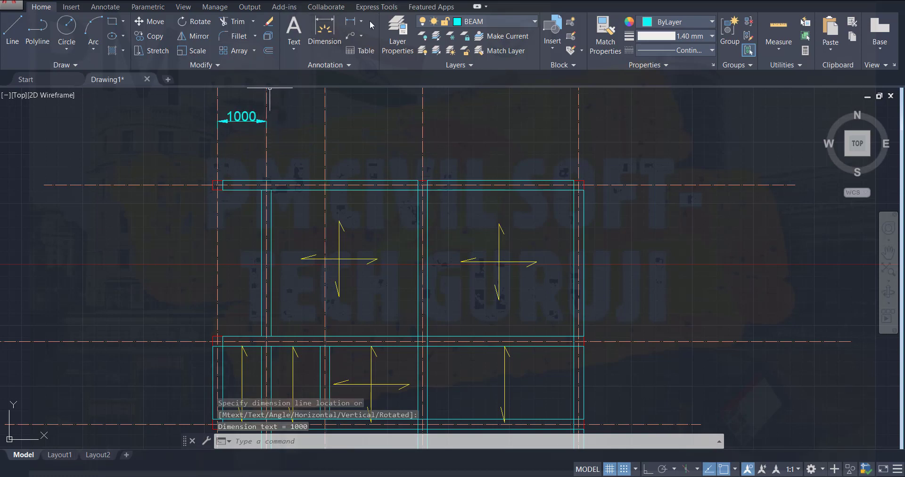
# - Chain a 1200 dimension from the end of the 1000 dimension
pyautogui.press('Return')
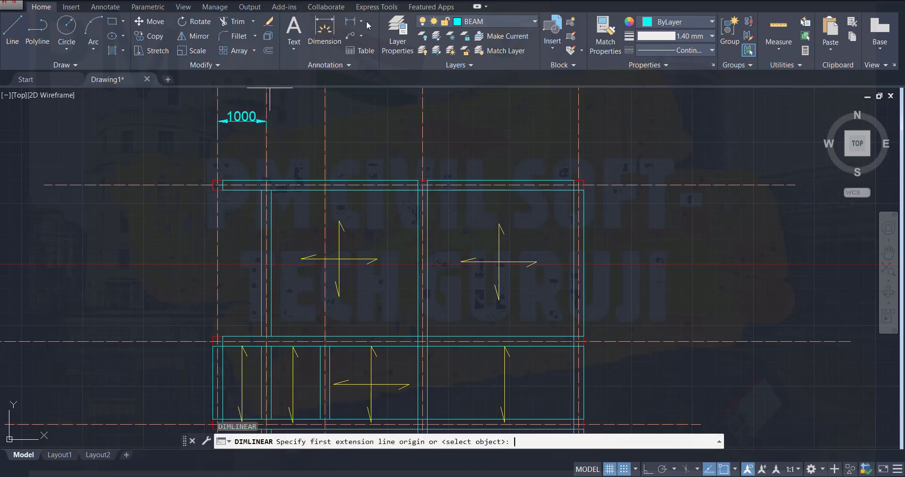
pyautogui.click(266, 123)
pyautogui.click(325, 122)
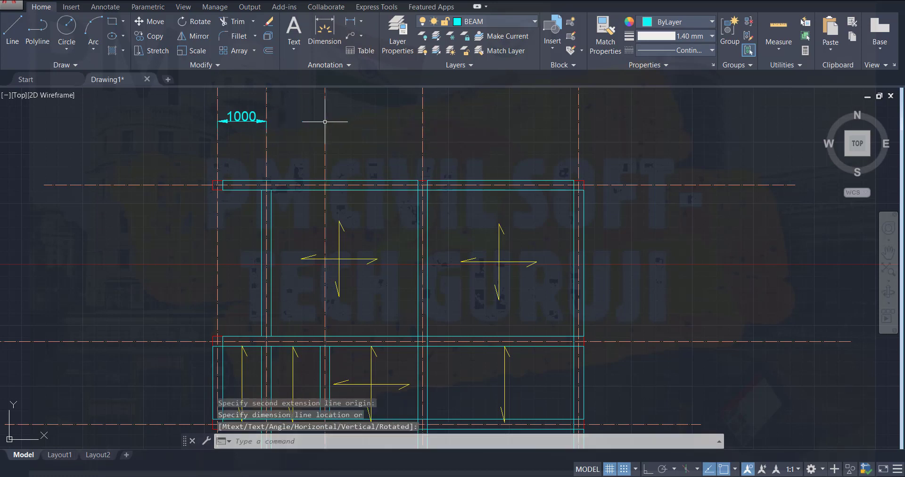
pyautogui.click(266, 121)
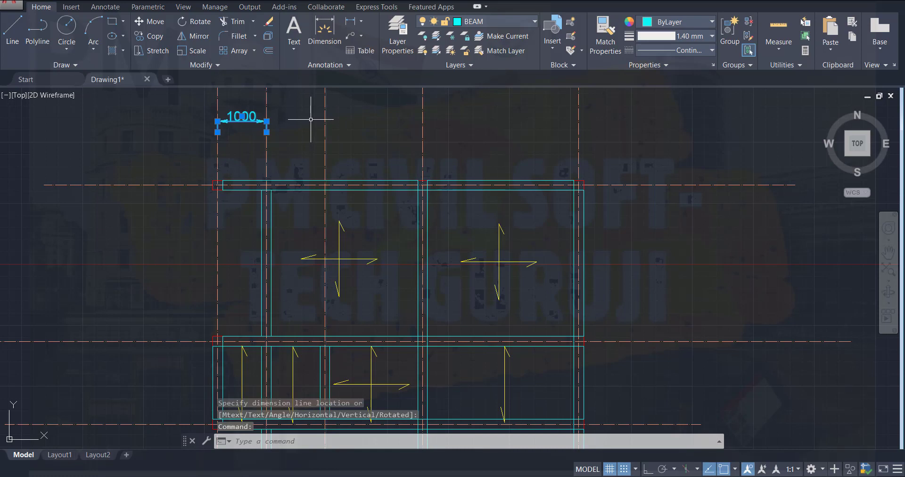
pyautogui.press('Escape')
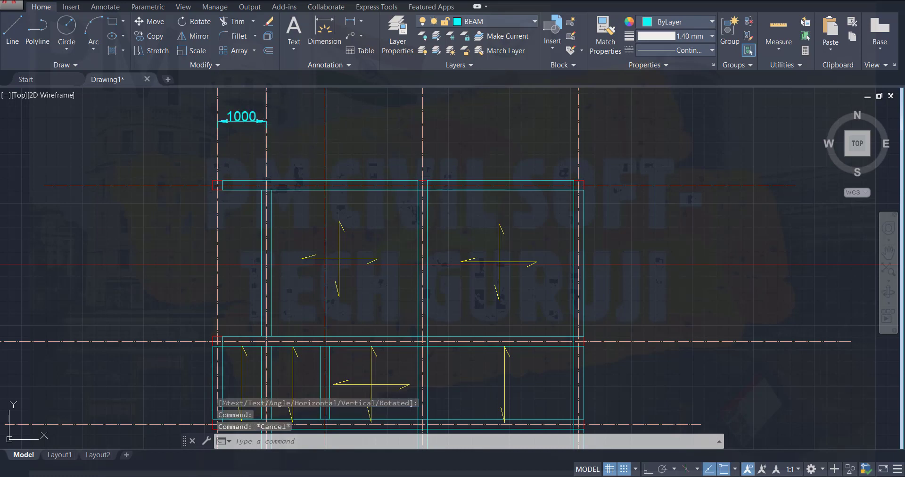
pyautogui.press('Return')
pyautogui.click(266, 121)
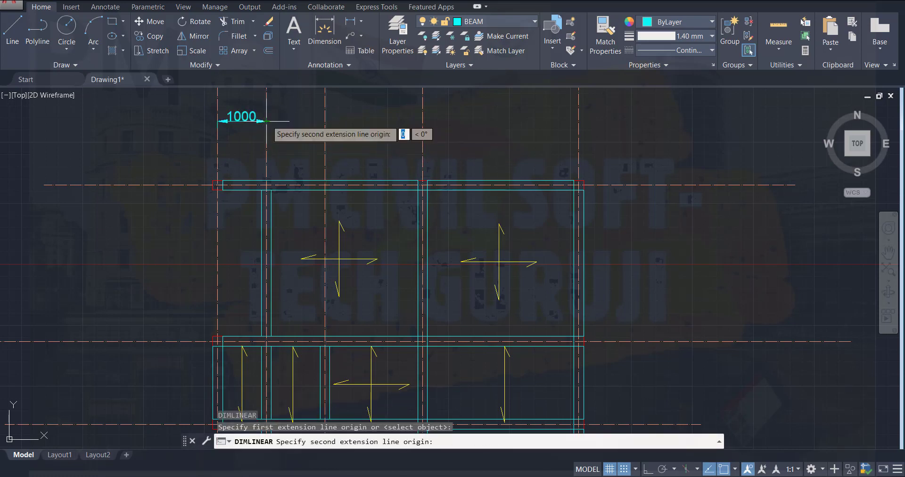
pyautogui.click(323, 121)
pyautogui.click(323, 110)
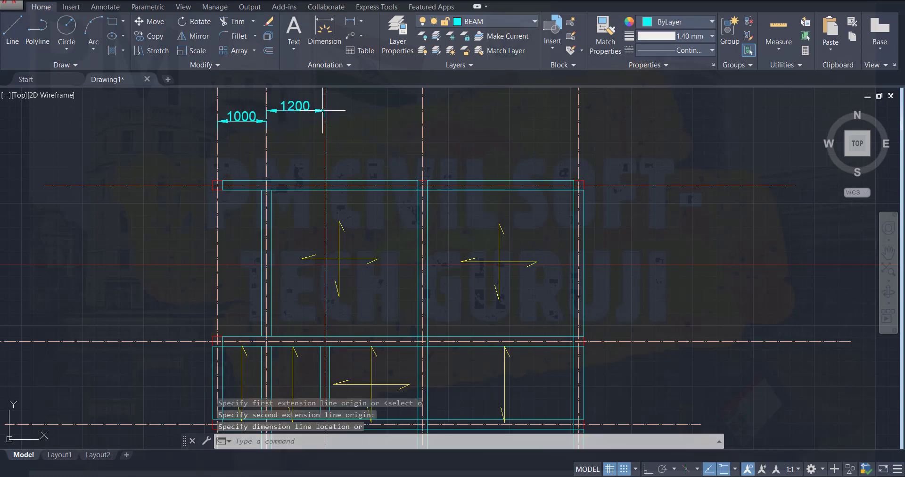
# - Add a 2000 dimension after the 1200 one and begin the next chained dimension
pyautogui.press('Return')
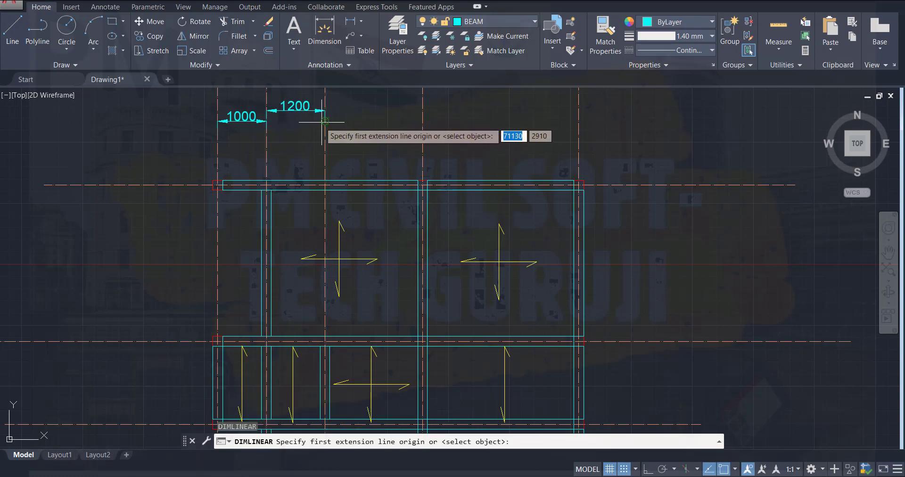
pyautogui.click(325, 121)
pyautogui.click(422, 121)
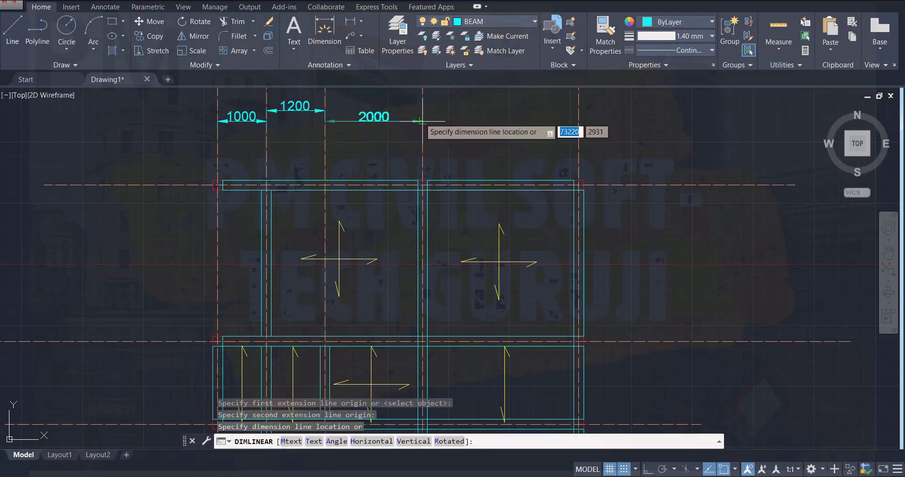
pyautogui.click(424, 104)
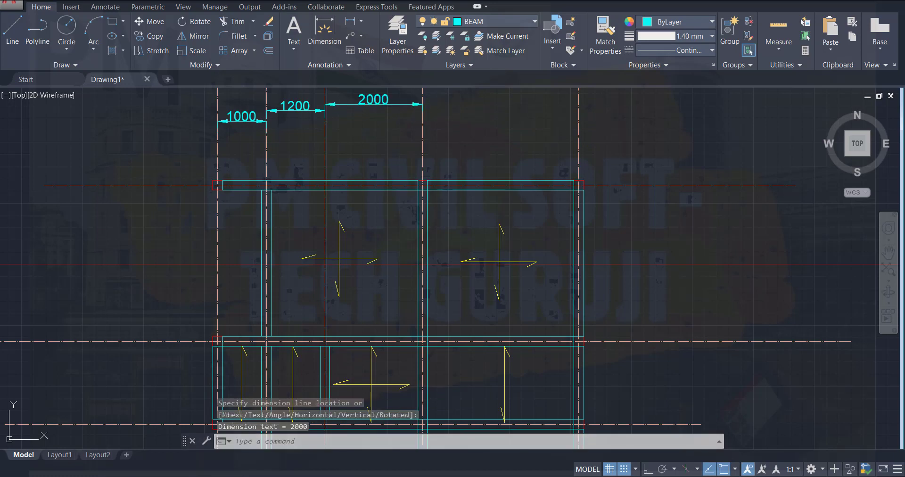
pyautogui.press('Return')
pyautogui.click(423, 121)
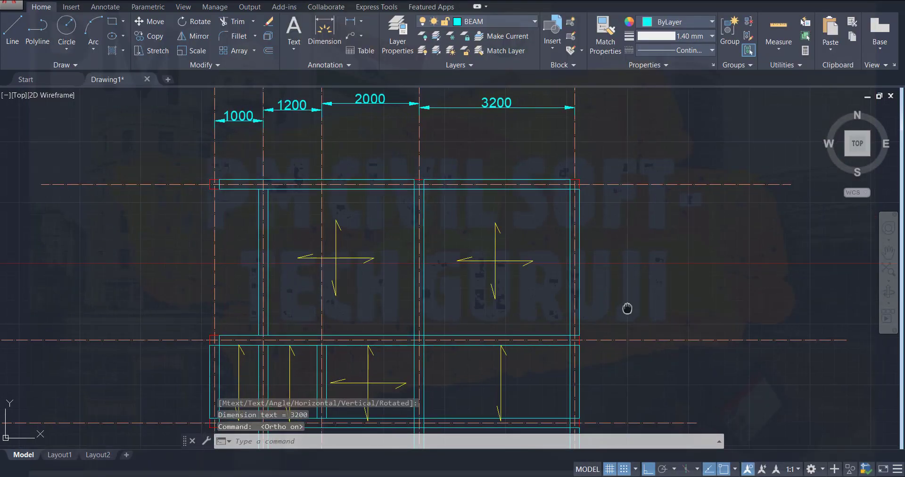
# - Dimension the top two horizontal grid spacings on the right: 3200 and 1700
pyautogui.moveTo(626, 309); pyautogui.dragTo(545, 232, button='middle')
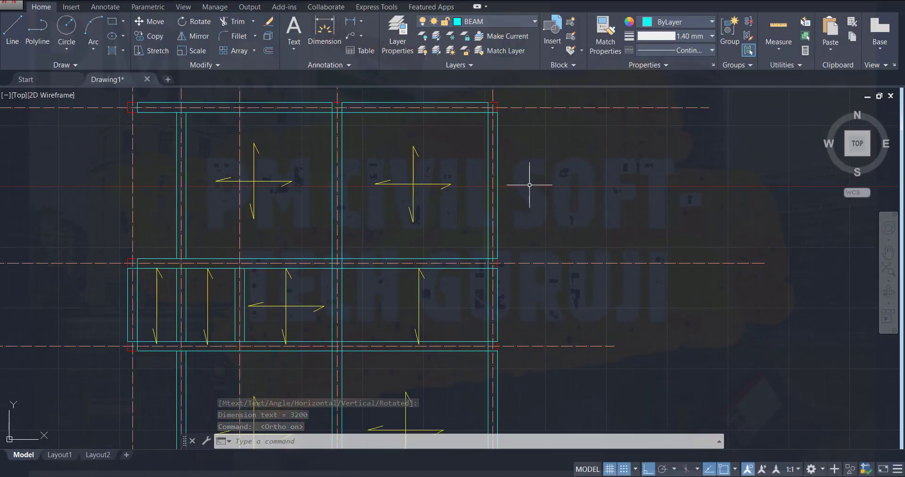
pyautogui.press('Return')
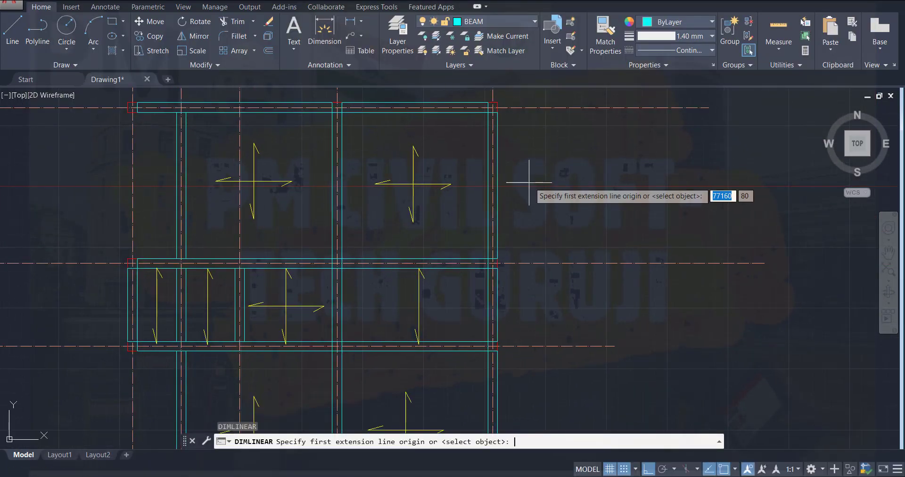
pyautogui.click(542, 107)
pyautogui.click(541, 263)
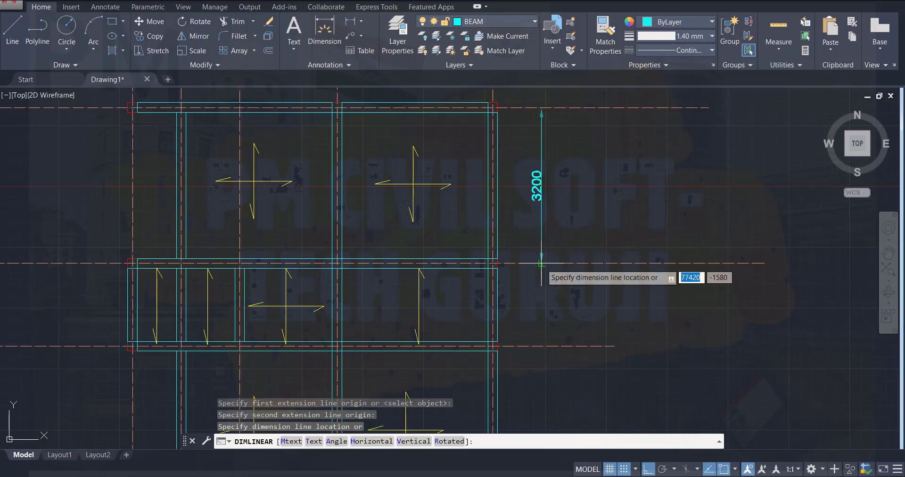
pyautogui.click(580, 256)
pyautogui.press('Return')
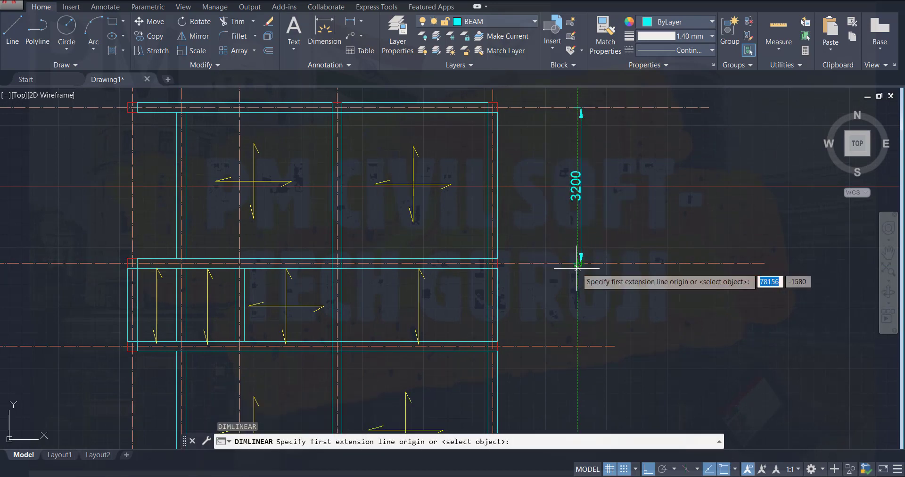
pyautogui.click(580, 262)
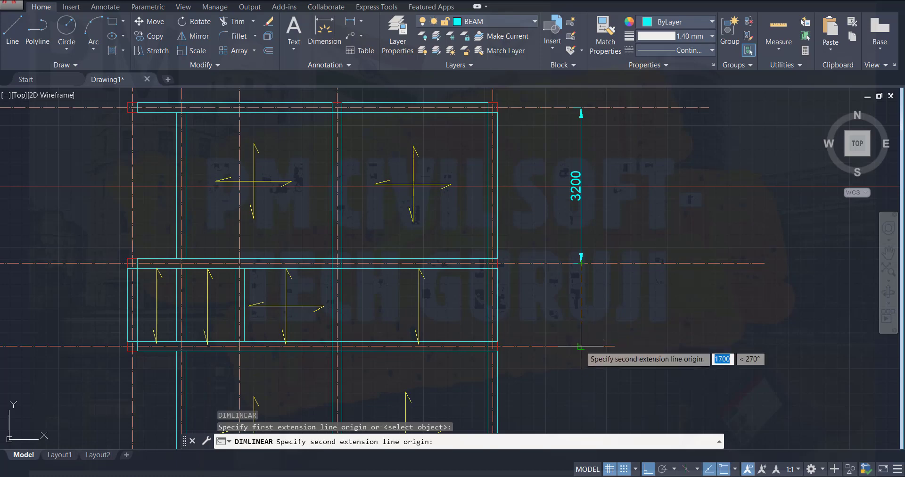
pyautogui.click(580, 347)
pyautogui.click(581, 346)
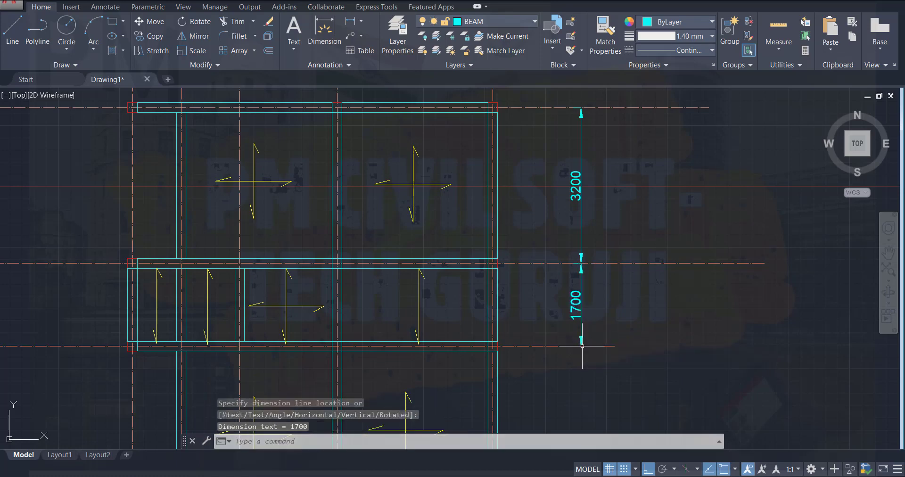
# - Add the lower 3200 dimension down to the bottom grid line in the same column
pyautogui.moveTo(574, 394)
pyautogui.mouseDown(button='middle')
pyautogui.moveTo(539, 319)
pyautogui.moveTo(539, 238)
pyautogui.mouseUp(button='middle')
pyautogui.press('Return')
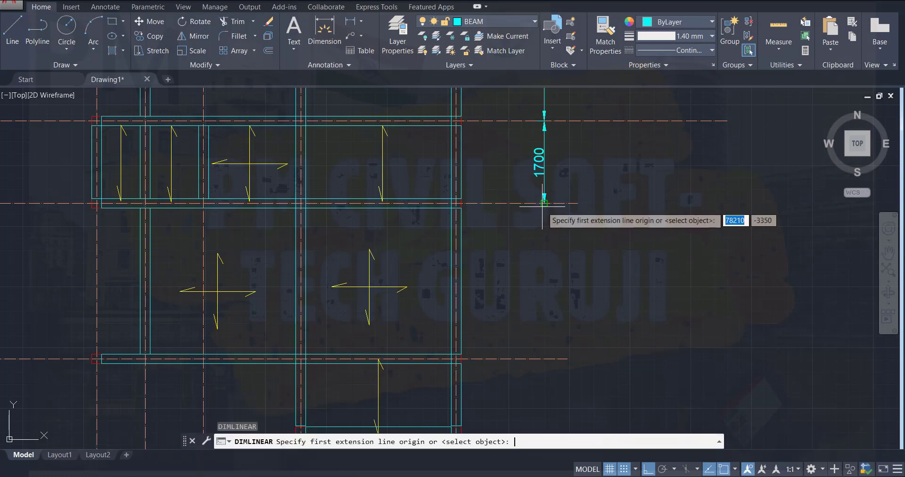
pyautogui.click(544, 204)
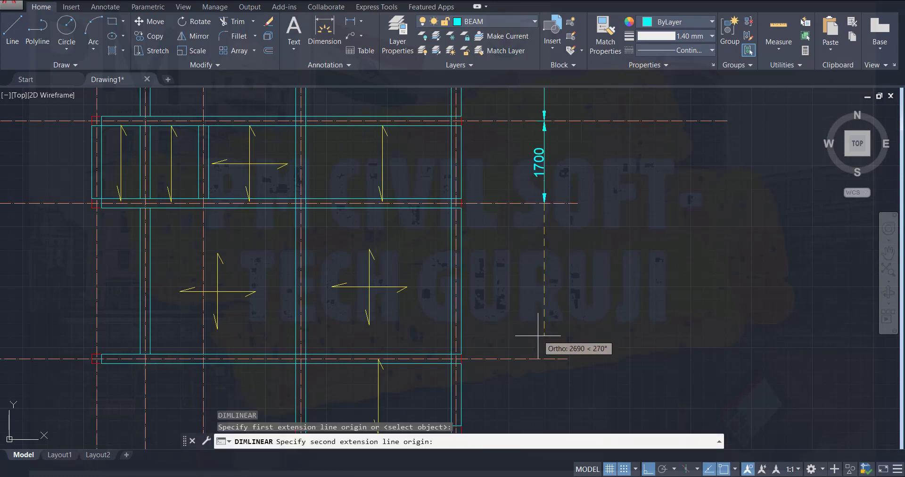
pyautogui.click(543, 359)
pyautogui.click(544, 359)
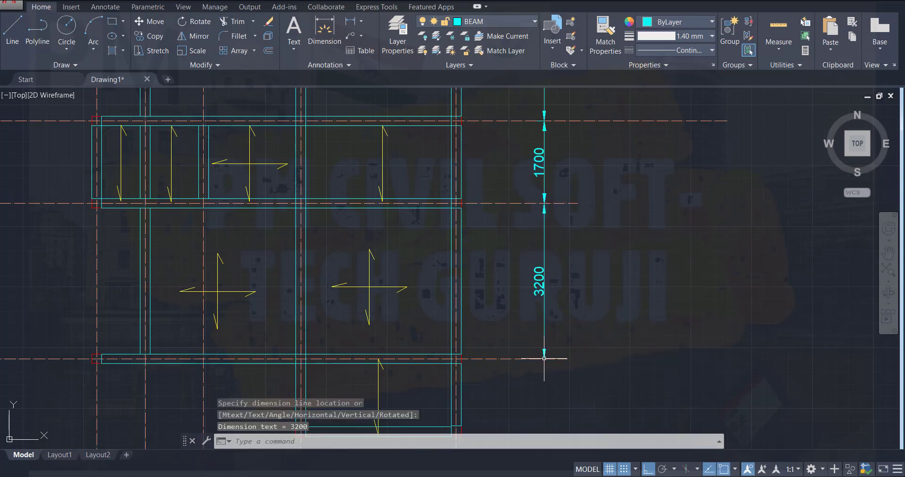
pyautogui.scroll(-2, 525, 381)
pyautogui.moveTo(523, 384); pyautogui.dragTo(518, 256, button='middle')
pyautogui.scroll(2, 428, 264)
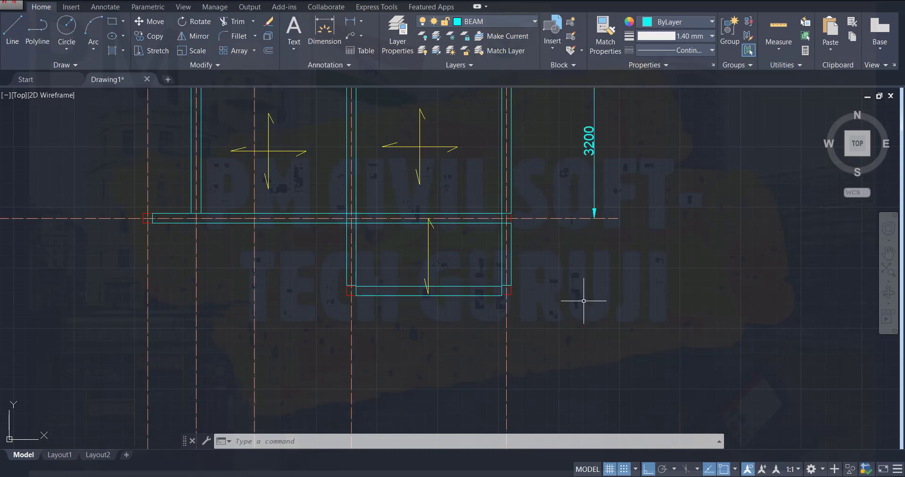
pyautogui.press('Escape')
pyautogui.press('Escape')
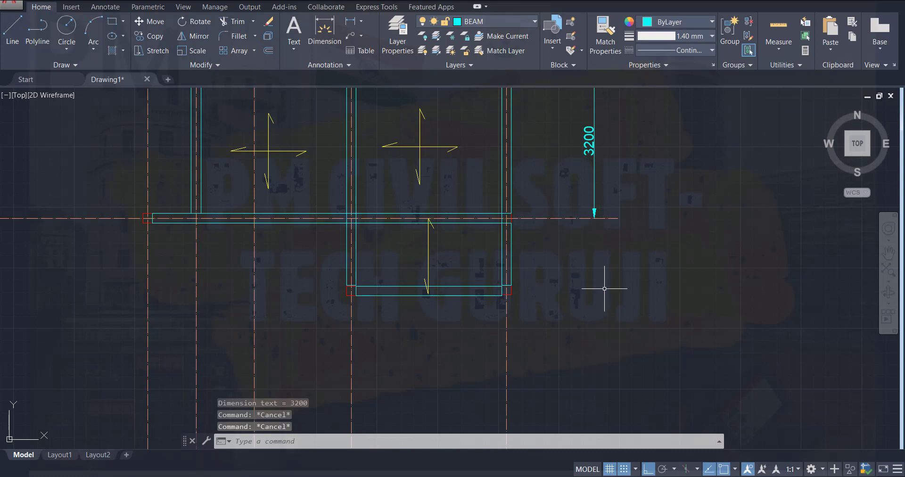
pyautogui.write('o')
pyautogui.press('Return')
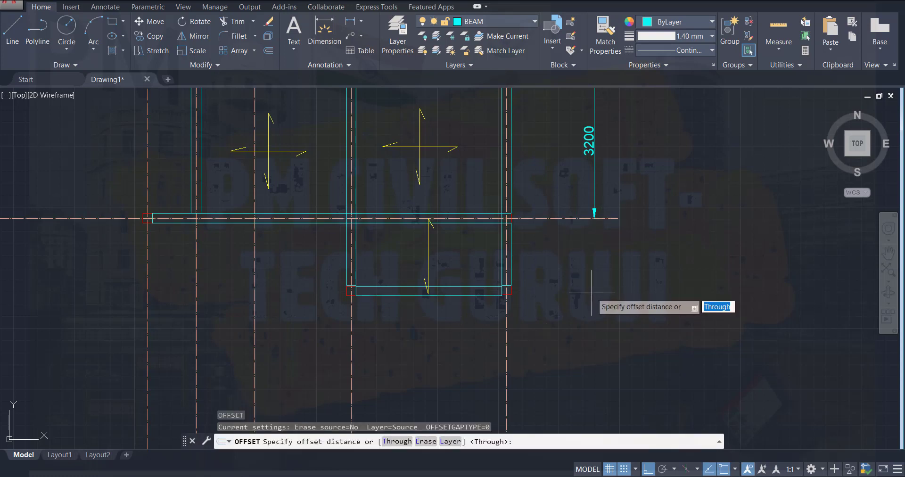
pyautogui.write('100')
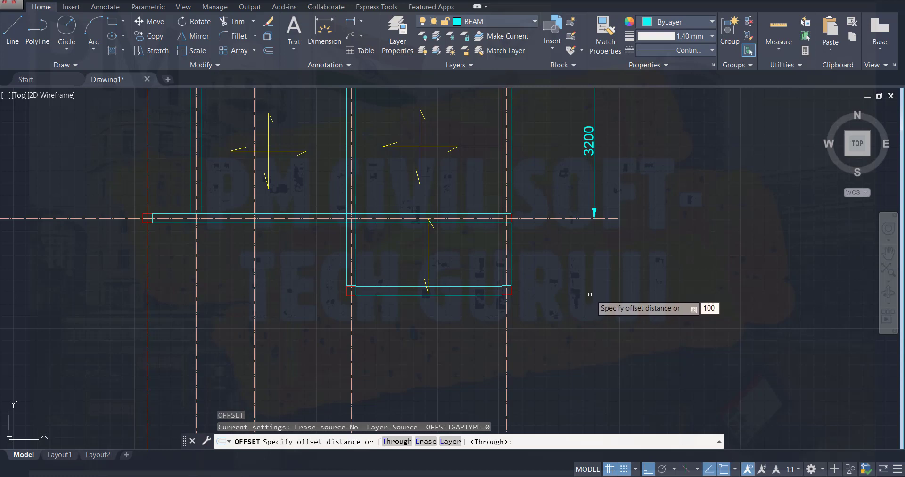
pyautogui.press('Return')
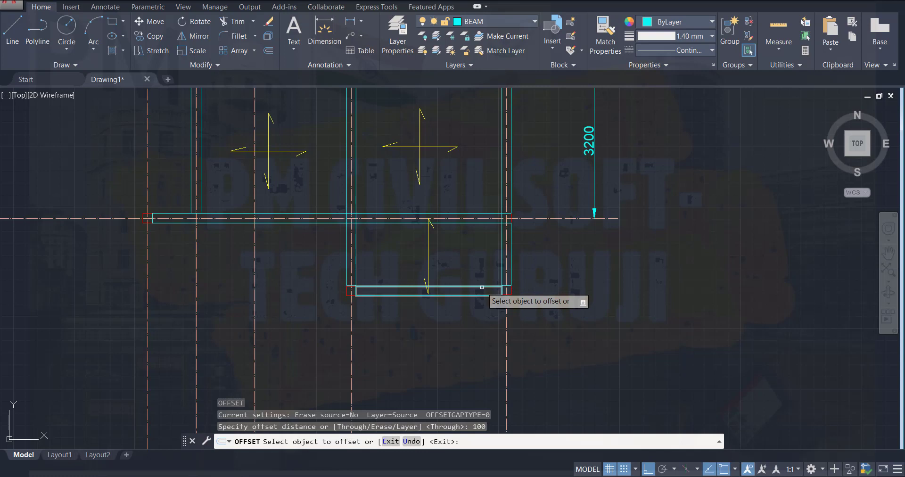
pyautogui.click(481, 287)
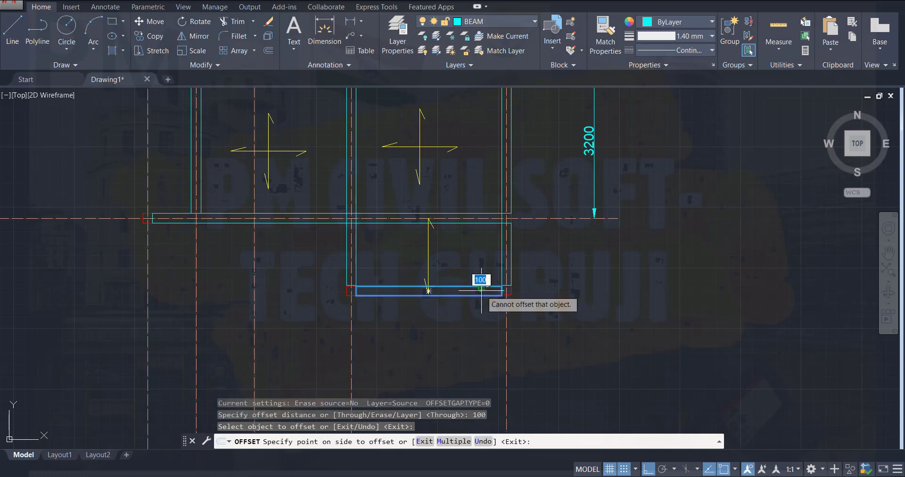
pyautogui.click(481, 291)
pyautogui.press('Escape')
pyautogui.press('Escape')
pyautogui.press('Escape')
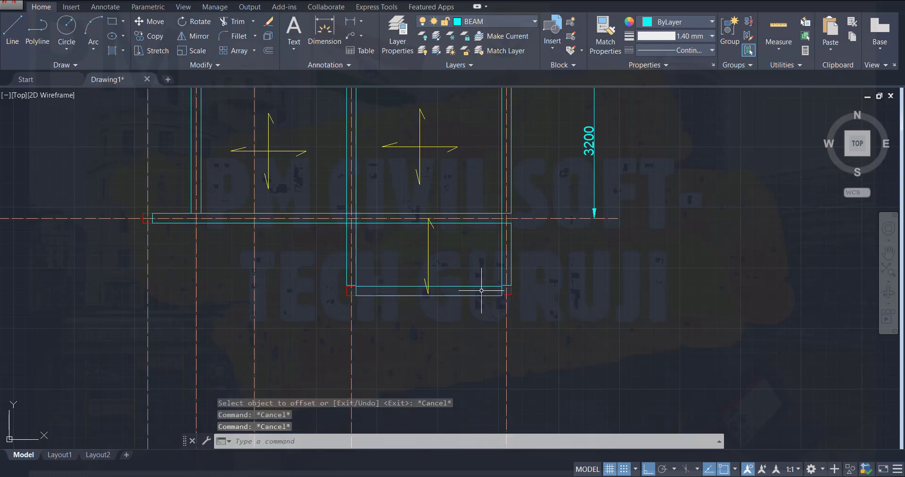
pyautogui.scroll(2, 477, 268)
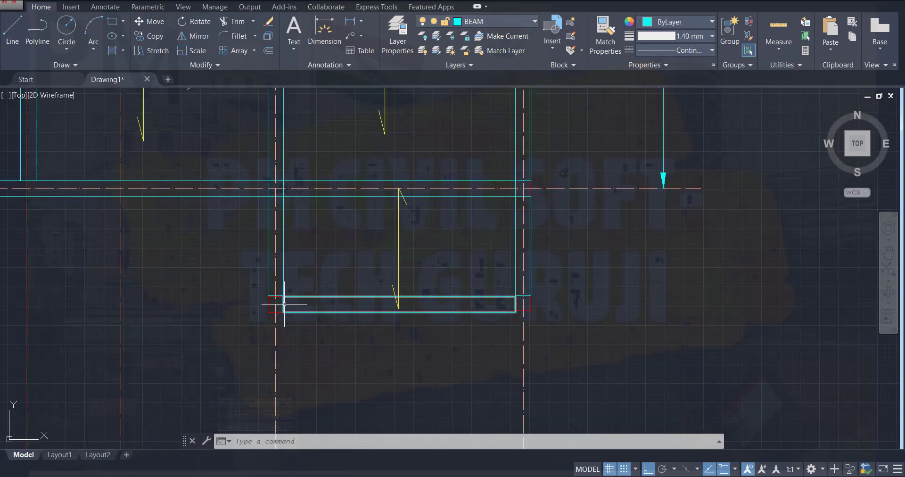
pyautogui.click(12, 36)
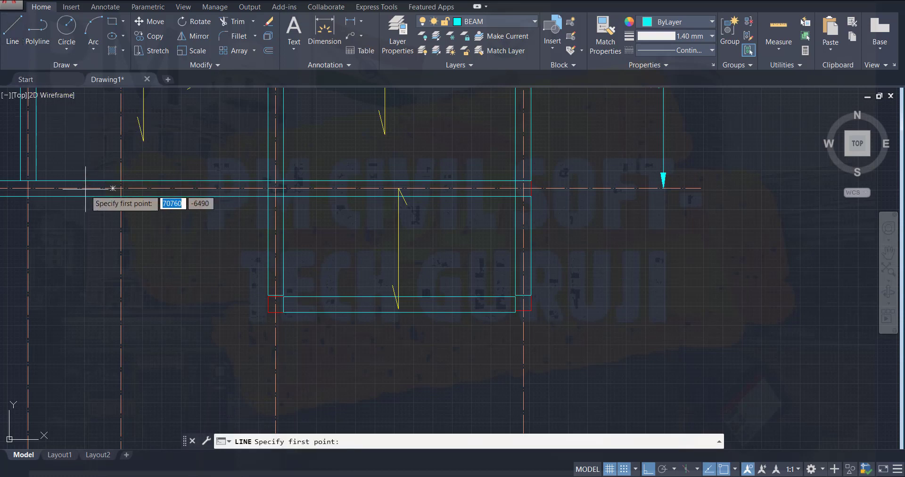
# - Draw a horizontal line along the bottom beam and stretch its left end further out
pyautogui.click(276, 304)
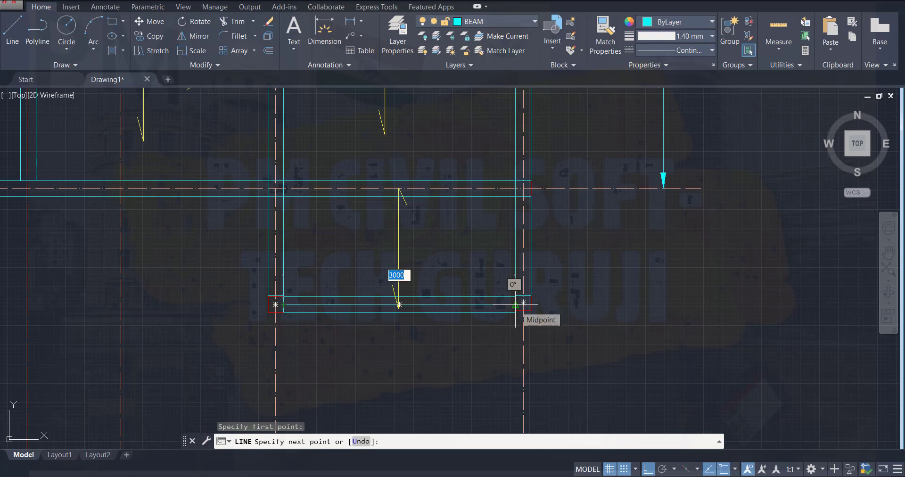
pyautogui.click(657, 304)
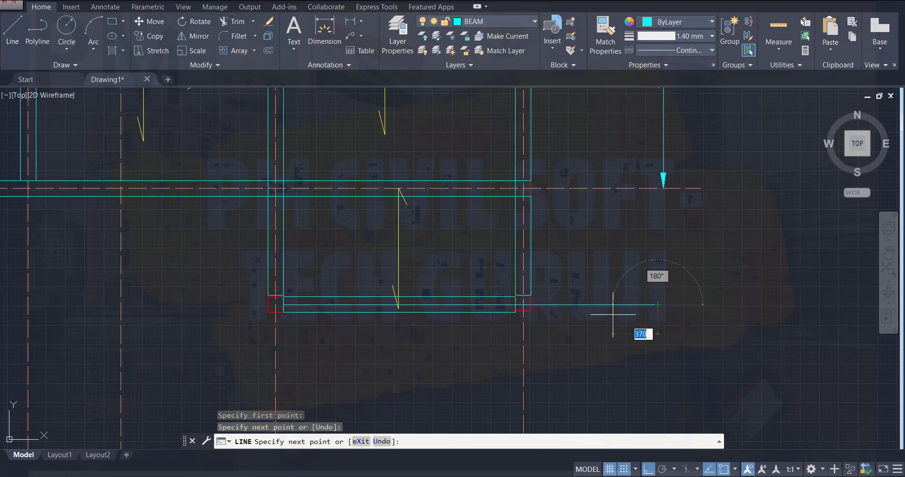
pyautogui.press('Escape')
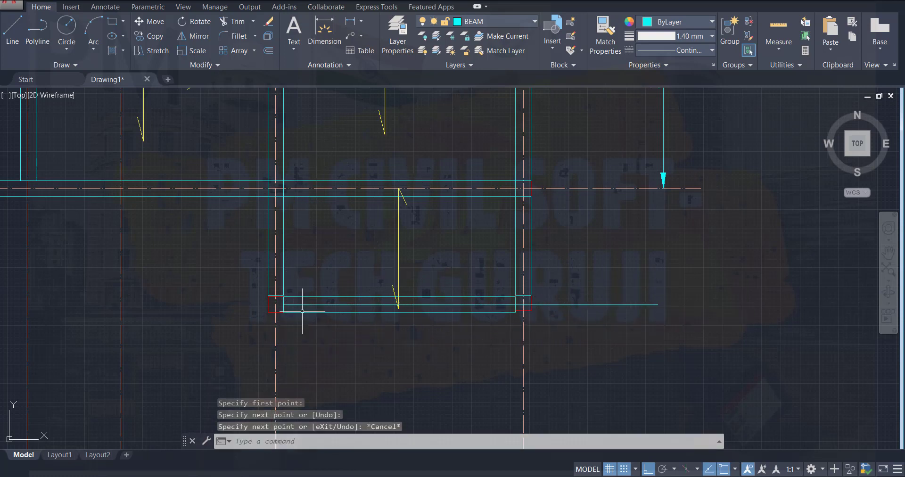
pyautogui.click(308, 305)
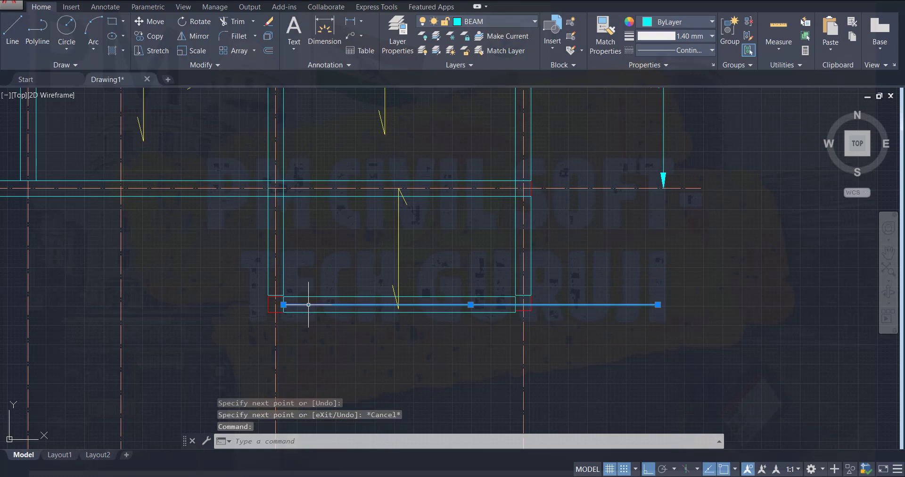
pyautogui.click(283, 305)
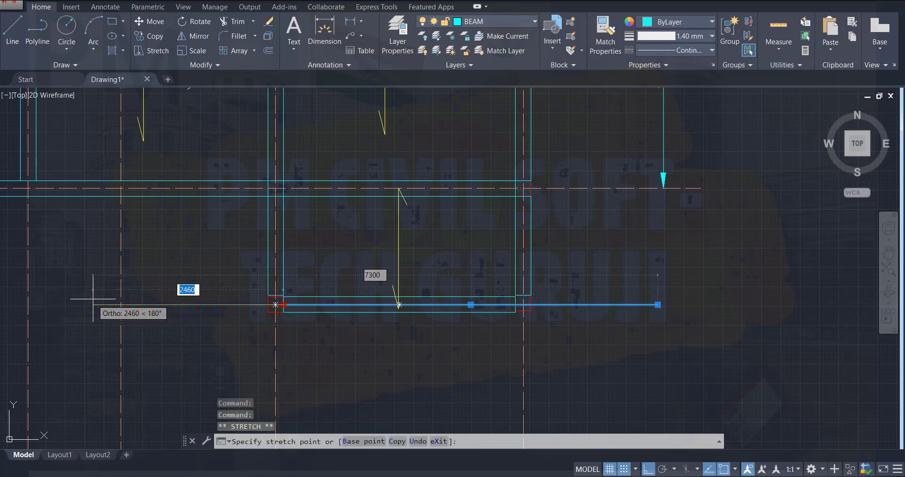
pyautogui.click(168, 307)
pyautogui.press('Escape')
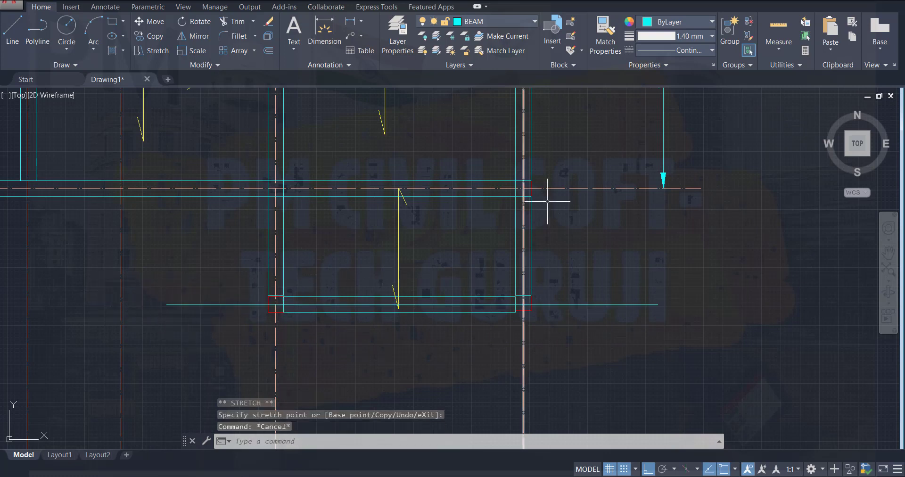
# - Match an existing centre line's properties onto the new line to make it dashed
pyautogui.click(604, 188)
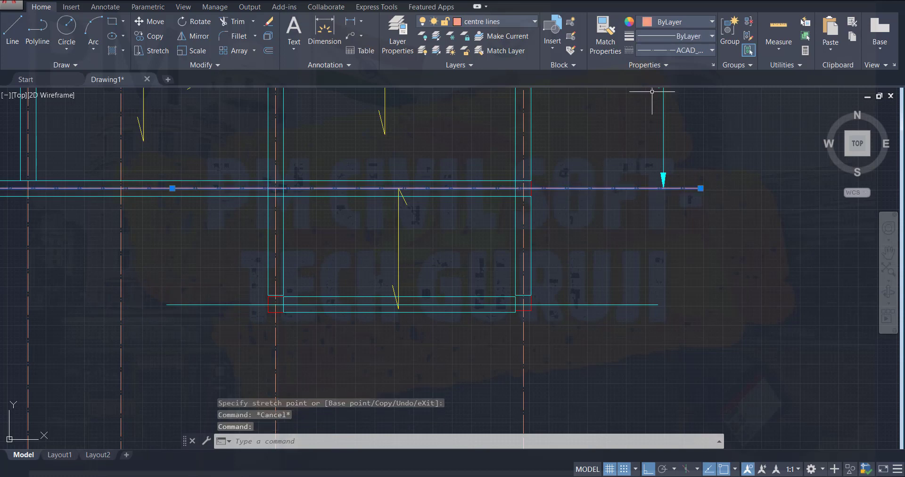
pyautogui.click(605, 29)
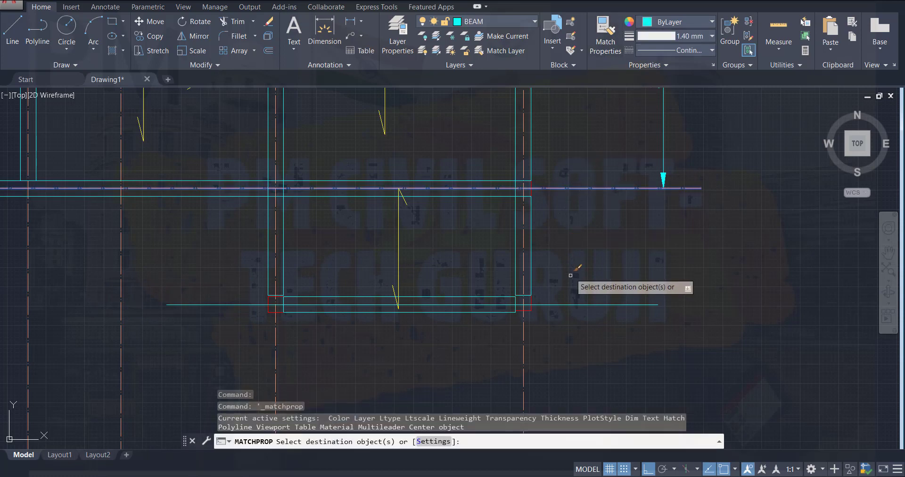
pyautogui.click(589, 304)
pyautogui.press('Escape')
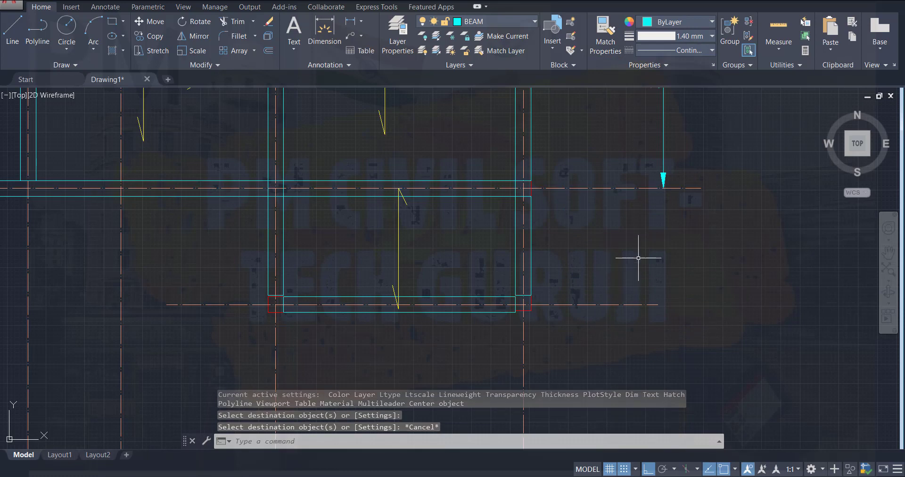
# - Dimension the 1500 spacing between the two lowest horizontal grid lines on the right
pyautogui.click(355, 24)
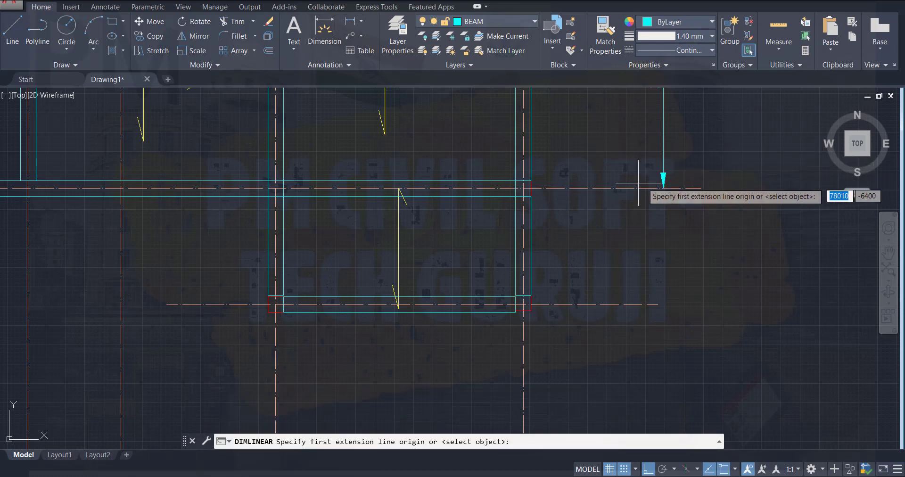
pyautogui.click(664, 188)
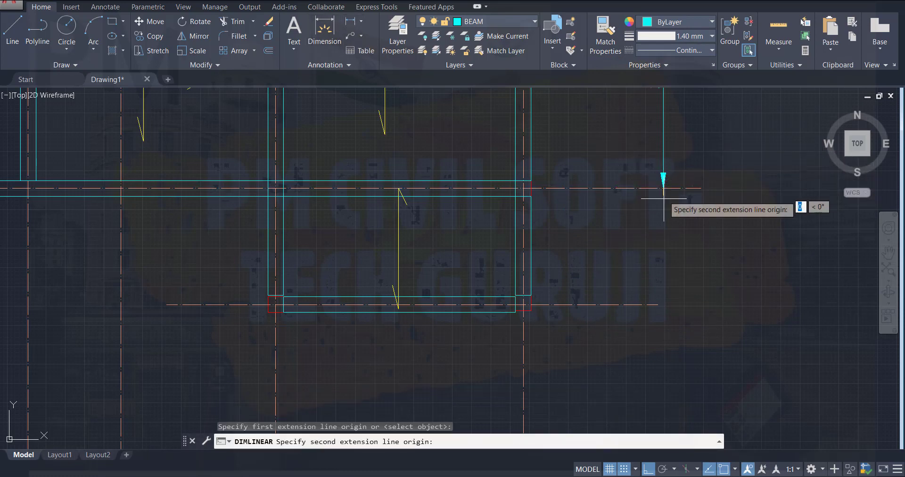
pyautogui.click(663, 304)
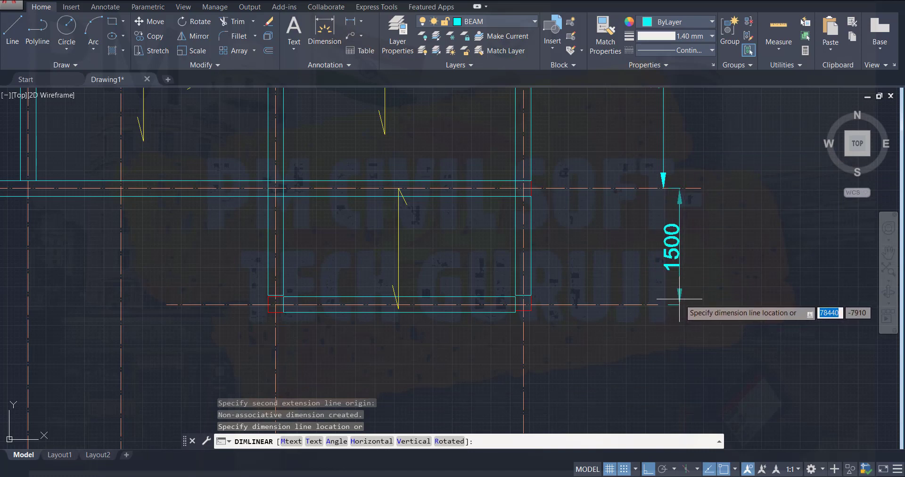
pyautogui.click(680, 300)
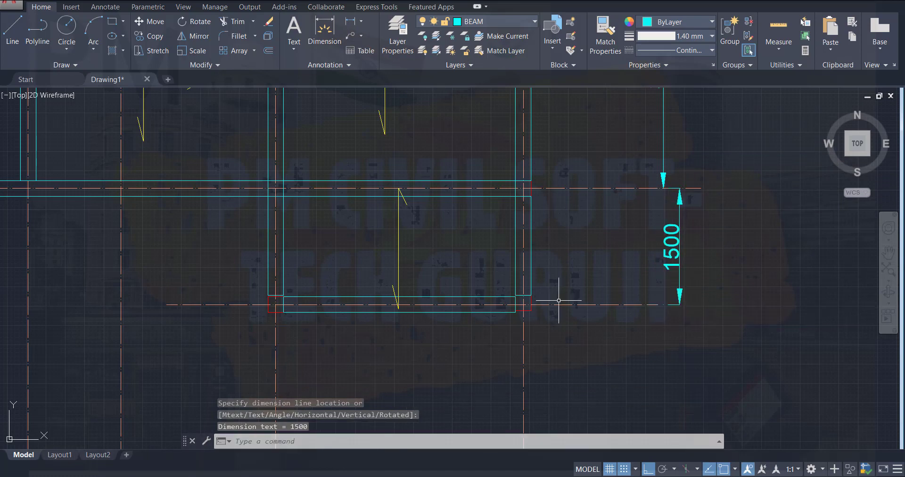
# - Place a trial 3200 horizontal dimension below the beam, then delete it
pyautogui.press('space')
pyautogui.click(523, 365)
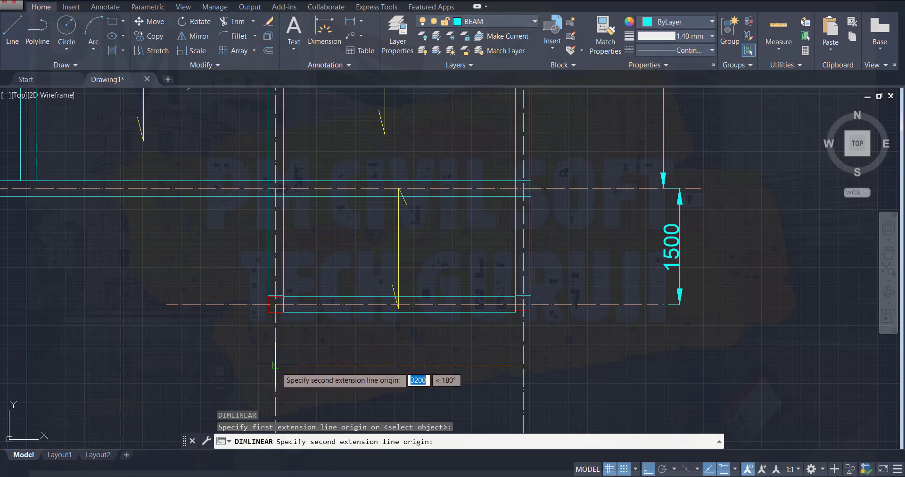
pyautogui.click(275, 363)
pyautogui.click(275, 365)
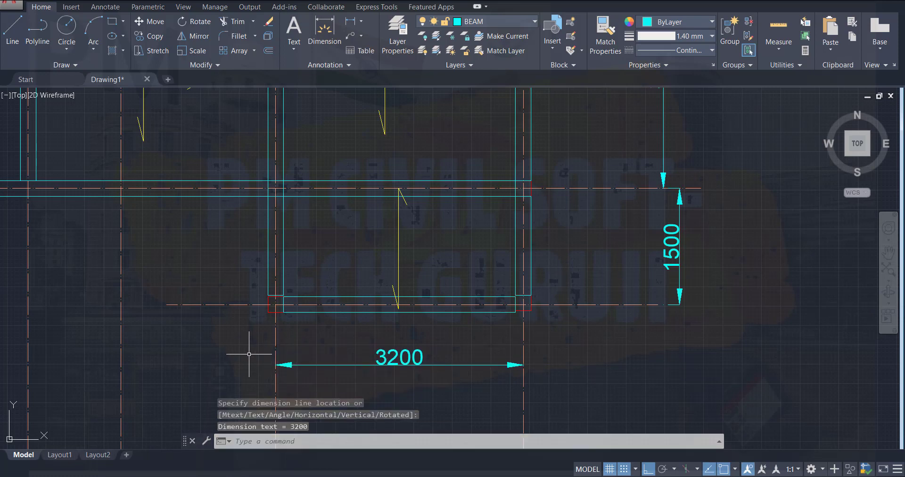
pyautogui.press('Escape')
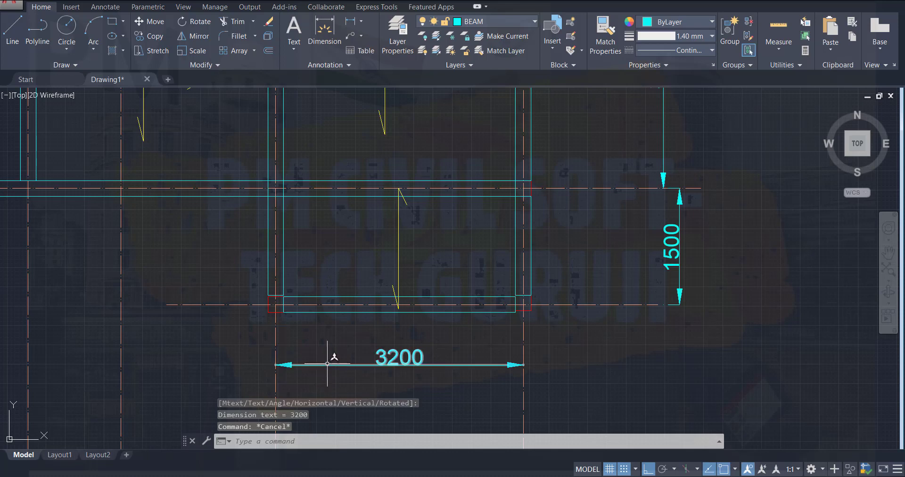
pyautogui.click(333, 362)
pyautogui.press('Delete')
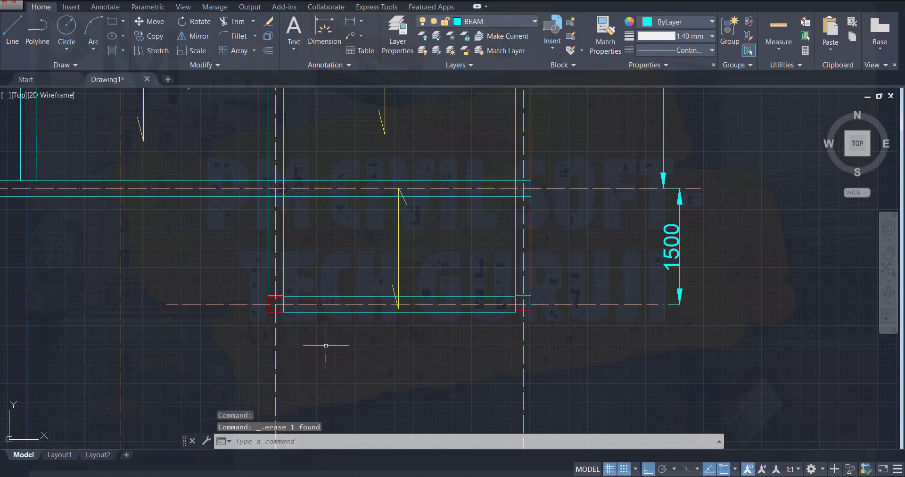
# - Quick-save the drawing and pan to see the whole plan
pyautogui.scroll(-2, 365, 331)
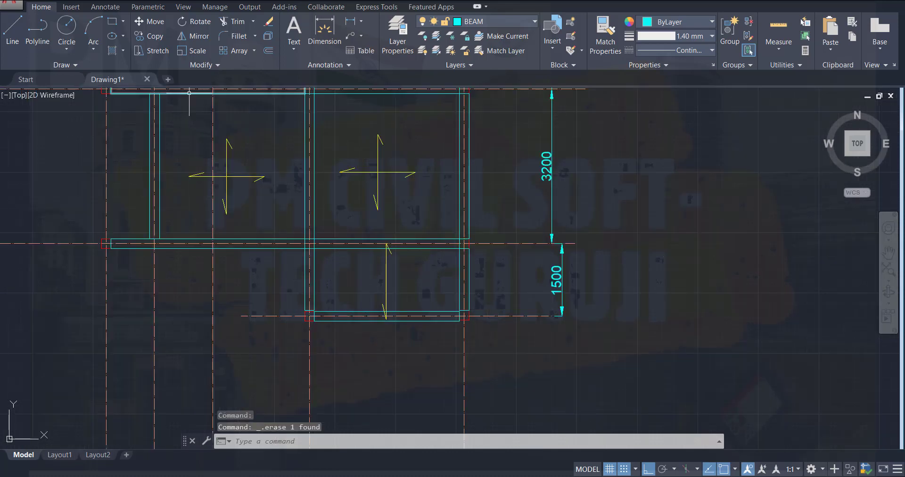
pyautogui.hotkey('ctrl', 's')
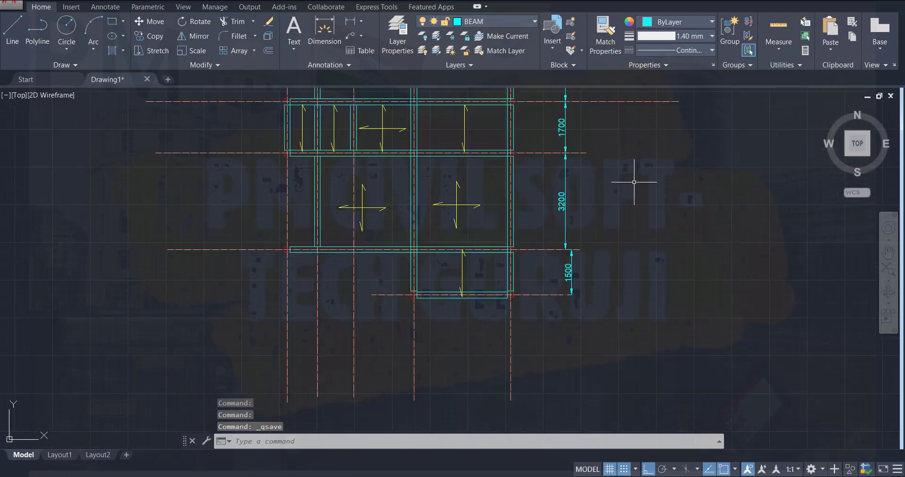
pyautogui.scroll(2, 633, 182)
pyautogui.moveTo(642, 182); pyautogui.dragTo(681, 258, button='middle')
pyautogui.scroll(-5, 718, 287)
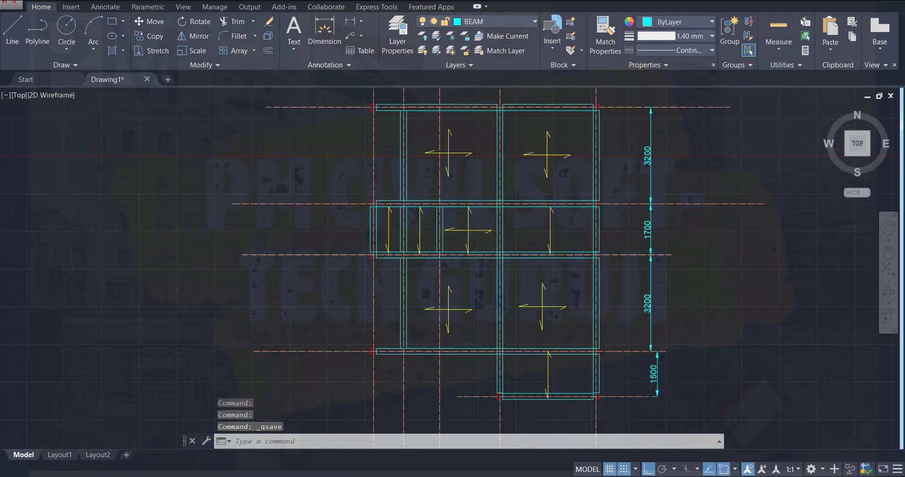
pyautogui.scroll(2, 717, 287)
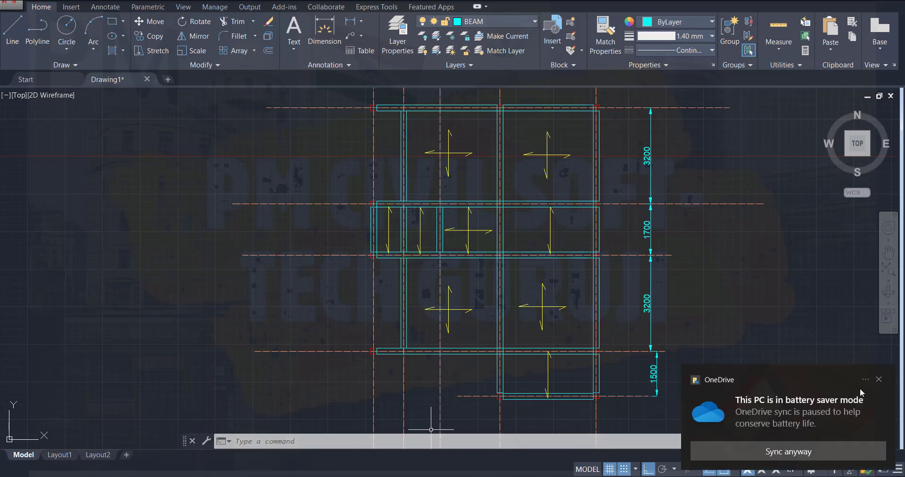
# - Dismiss the OneDrive notification, save again, and zoom toward the top-left corner
pyautogui.click(878, 379)
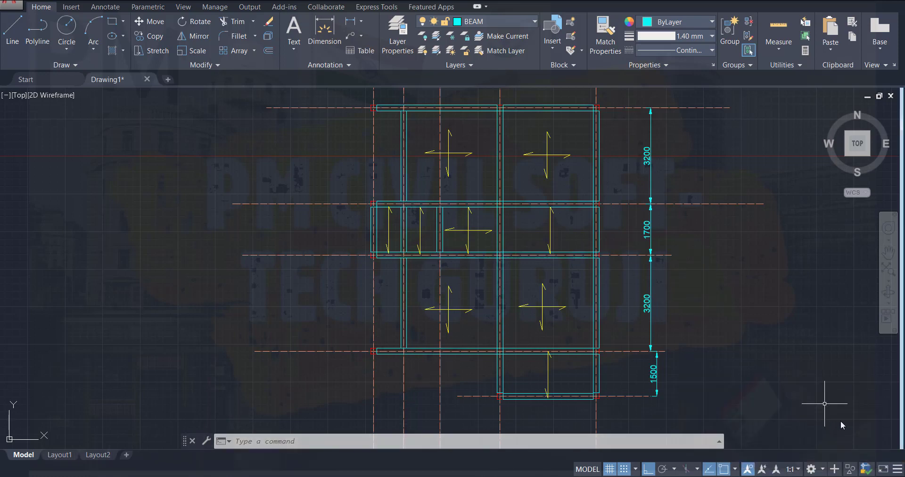
pyautogui.scroll(-2, 671, 289)
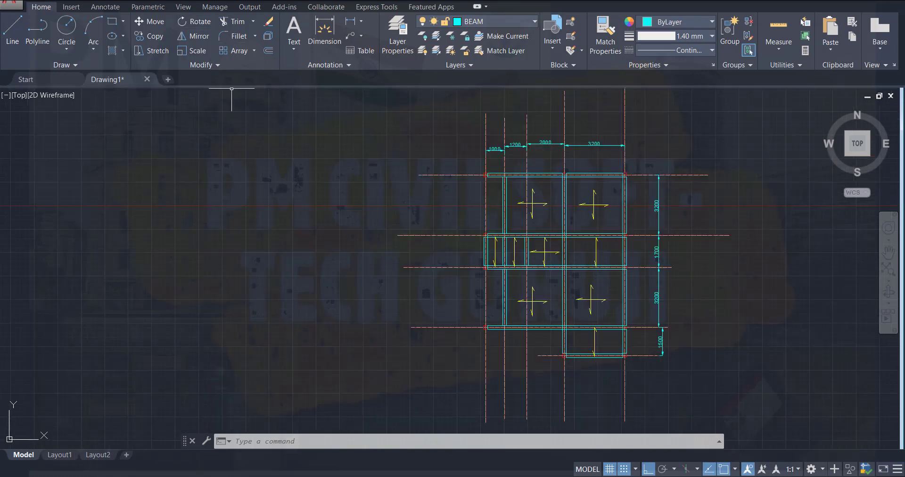
pyautogui.hotkey('ctrl', 's')
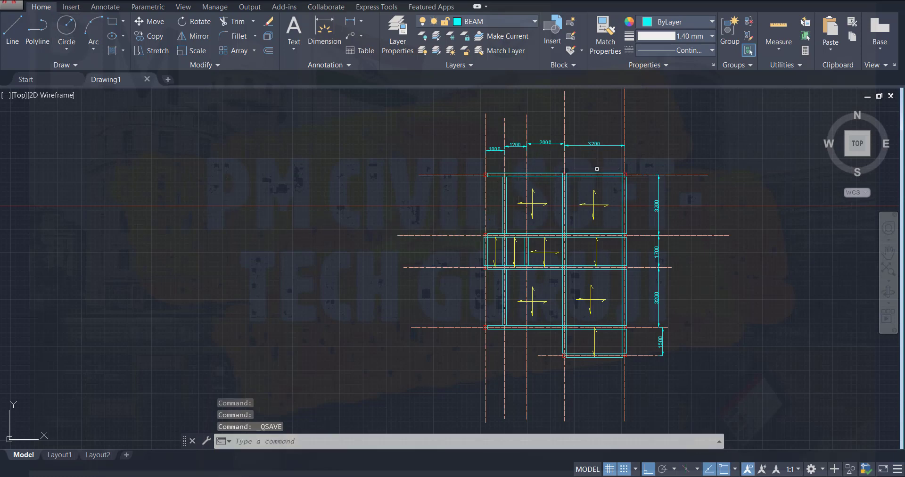
pyautogui.scroll(6, 596, 168)
pyautogui.scroll(-2, 599, 170)
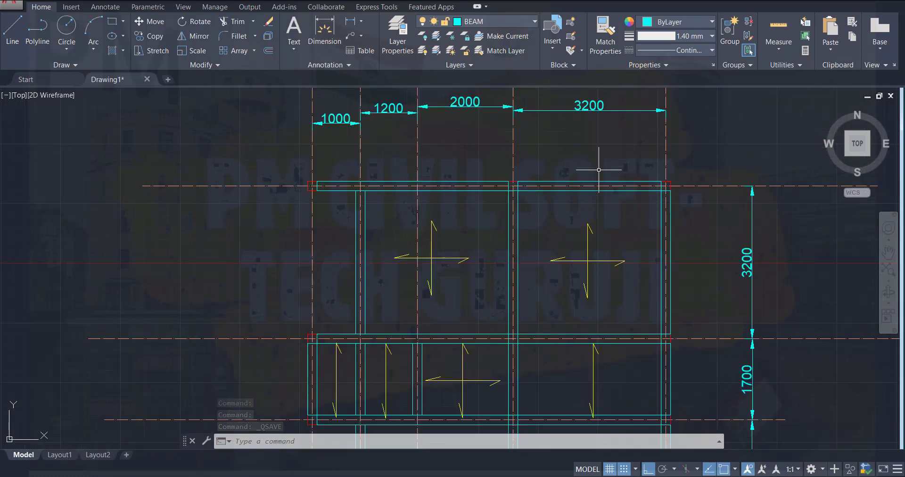
pyautogui.scroll(2, 598, 169)
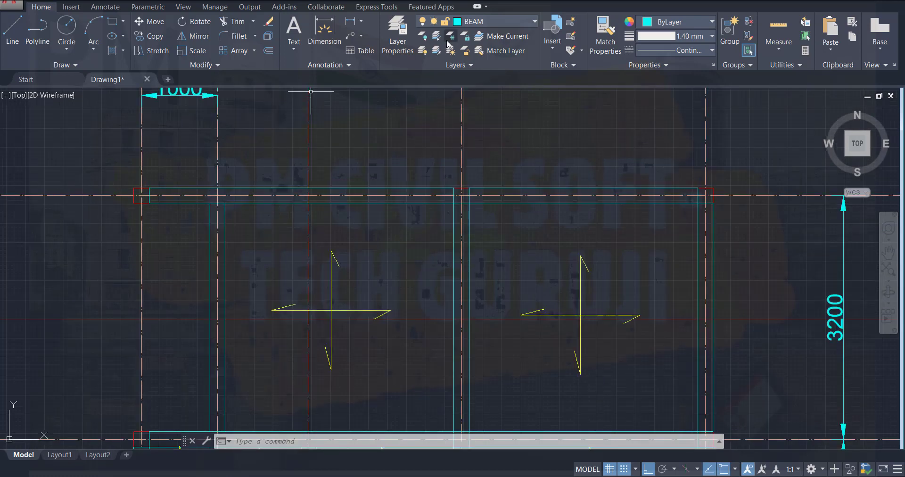
# - Add a horizontal 200 dimension from the column's corner to the beam's outer corner
pyautogui.click(350, 23)
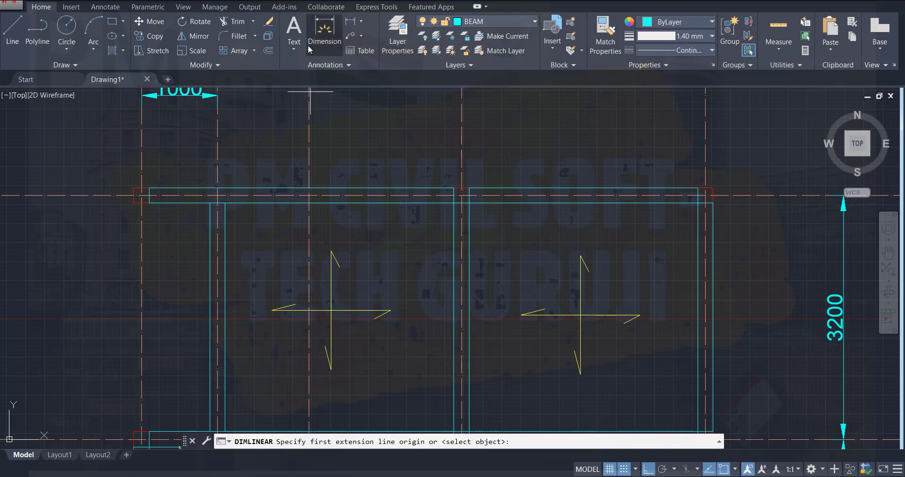
pyautogui.scroll(3, 129, 170)
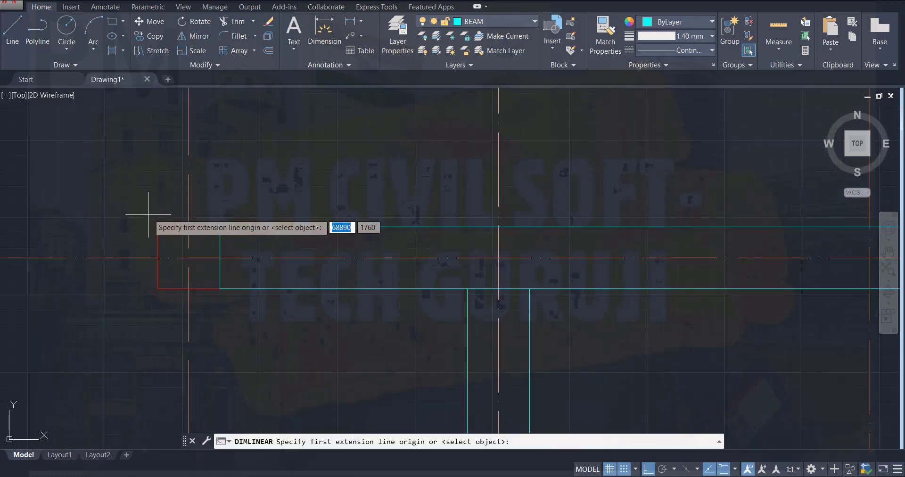
pyautogui.click(158, 227)
pyautogui.click(219, 227)
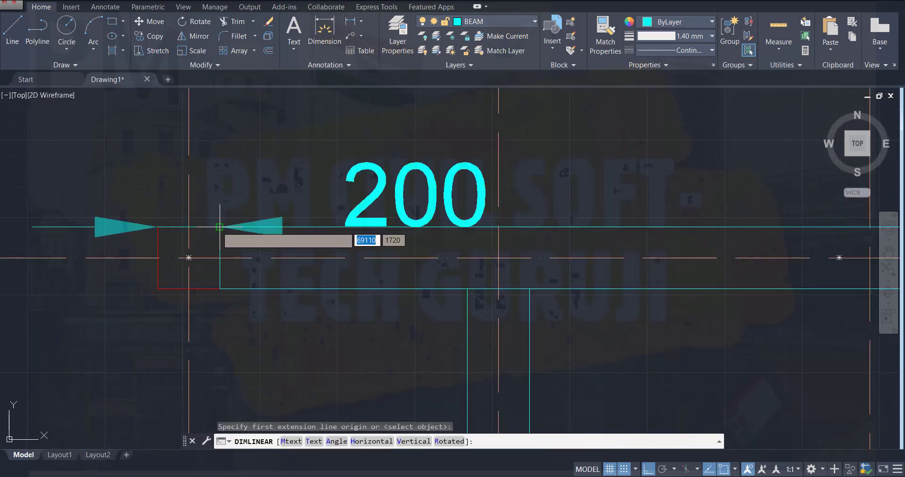
pyautogui.click(225, 171)
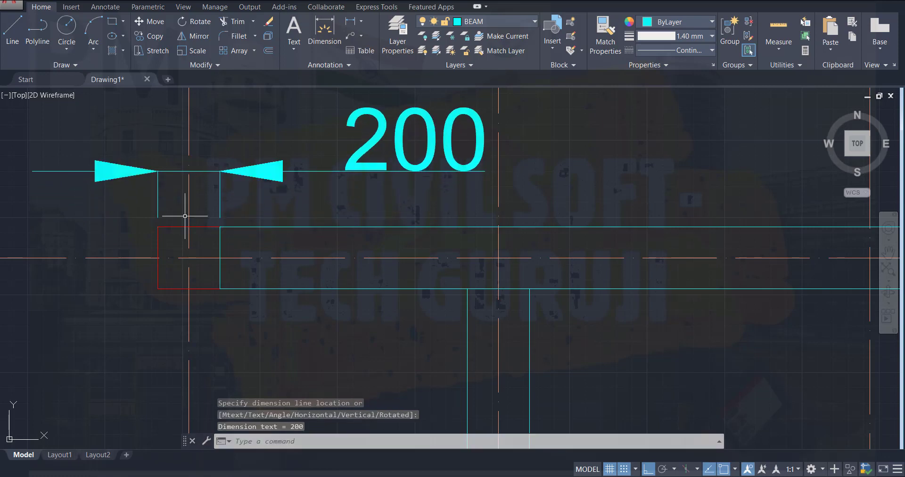
# - Add a vertical 200 dimension on the column's left side
pyautogui.press('Return')
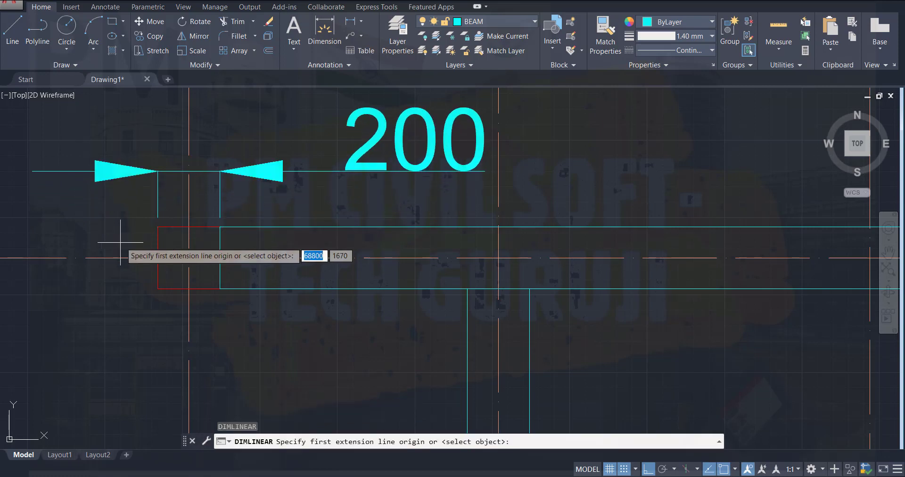
pyautogui.click(158, 227)
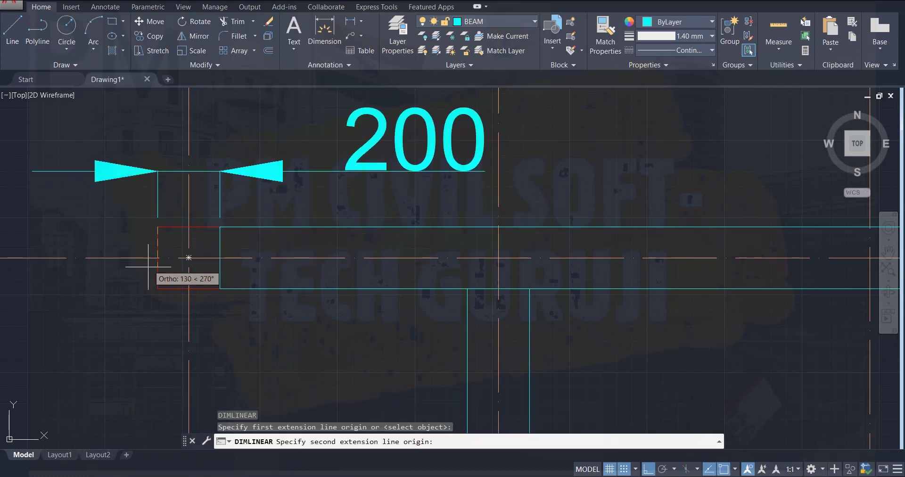
pyautogui.click(158, 288)
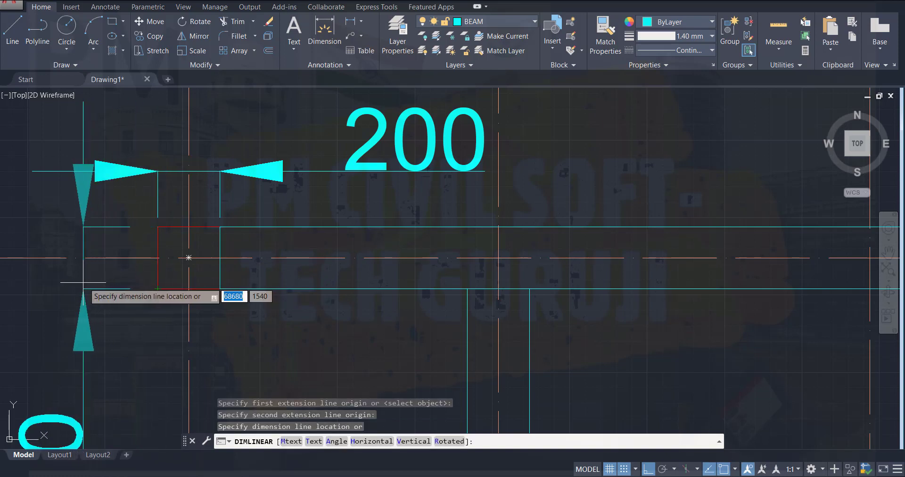
pyautogui.click(83, 298)
pyautogui.press('Escape')
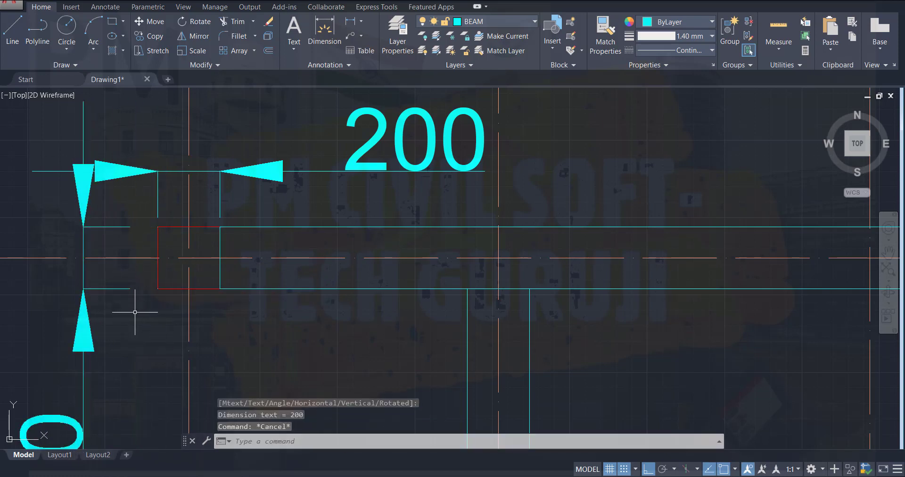
pyautogui.scroll(-4, 226, 310)
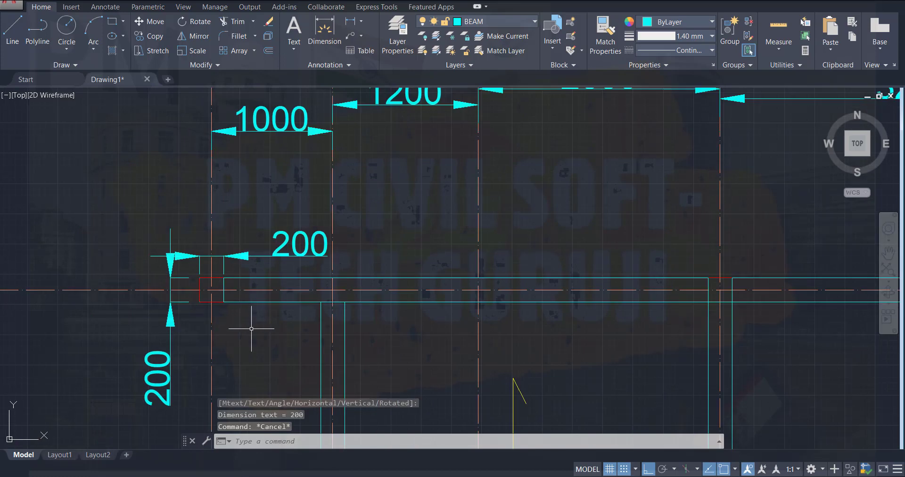
pyautogui.scroll(-2, 252, 329)
pyautogui.moveTo(242, 317); pyautogui.dragTo(162, 166, button='middle')
# - Quick-save the drawing with the two 200 dimensions and zoom to review the plan
pyautogui.scroll(-2, 162, 165)
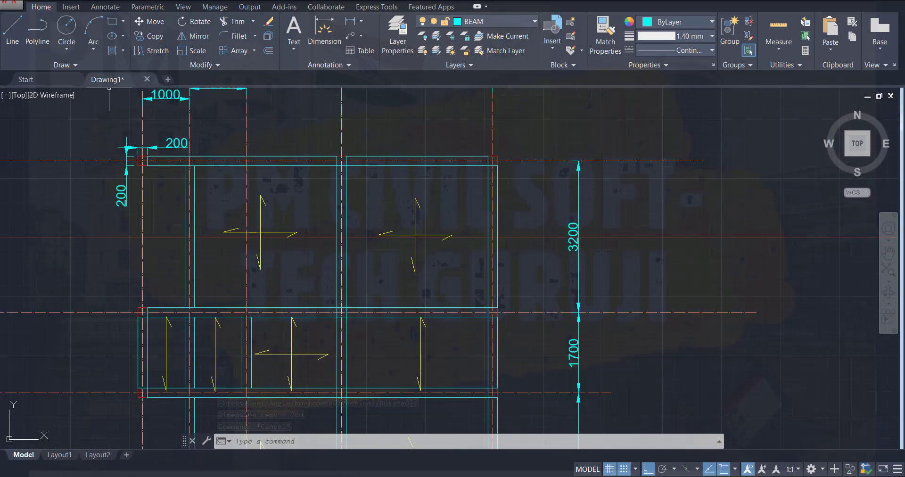
pyautogui.hotkey('ctrl', 's')
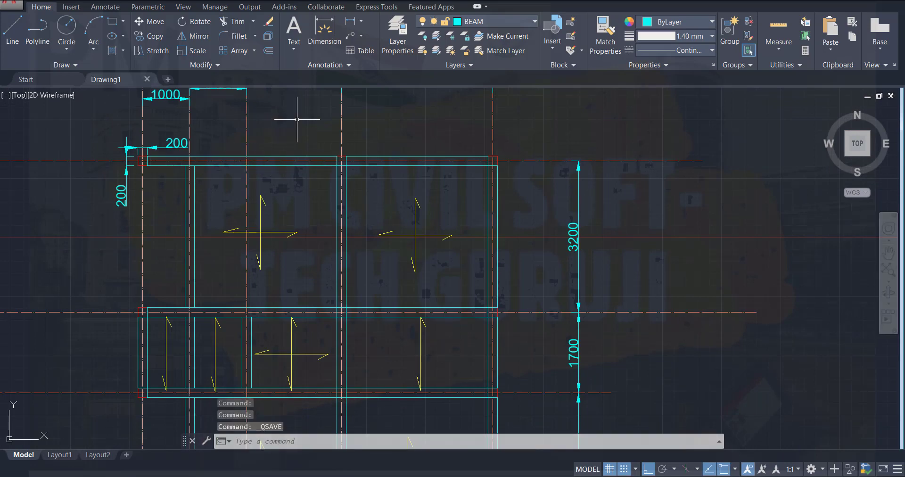
pyautogui.scroll(-2, 296, 119)
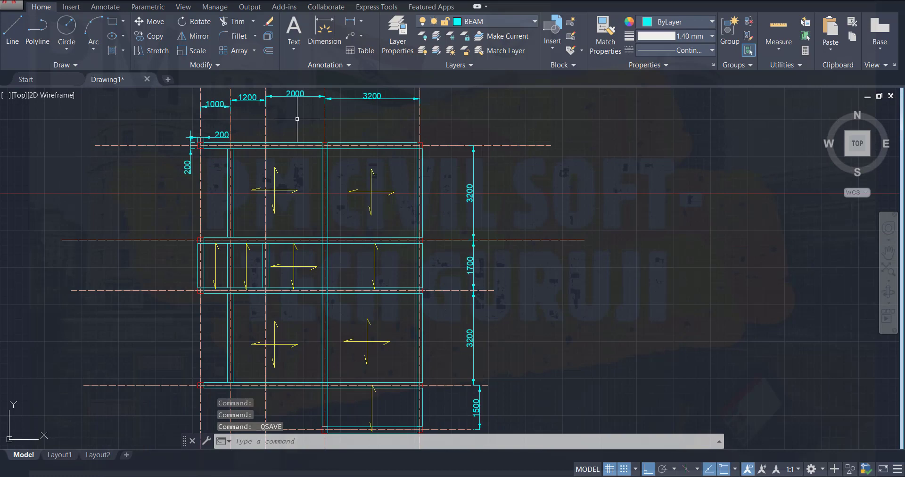
pyautogui.scroll(-1, 296, 118)
pyautogui.scroll(1, 281, 115)
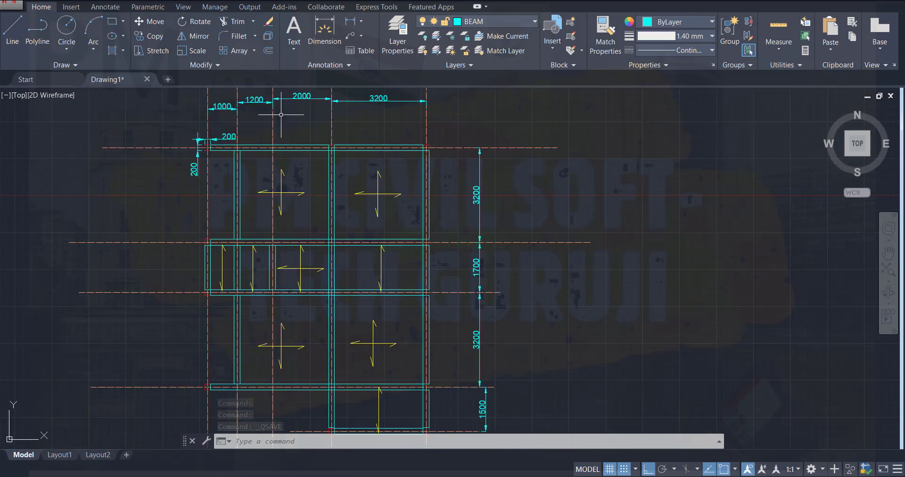
pyautogui.scroll(2, 283, 117)
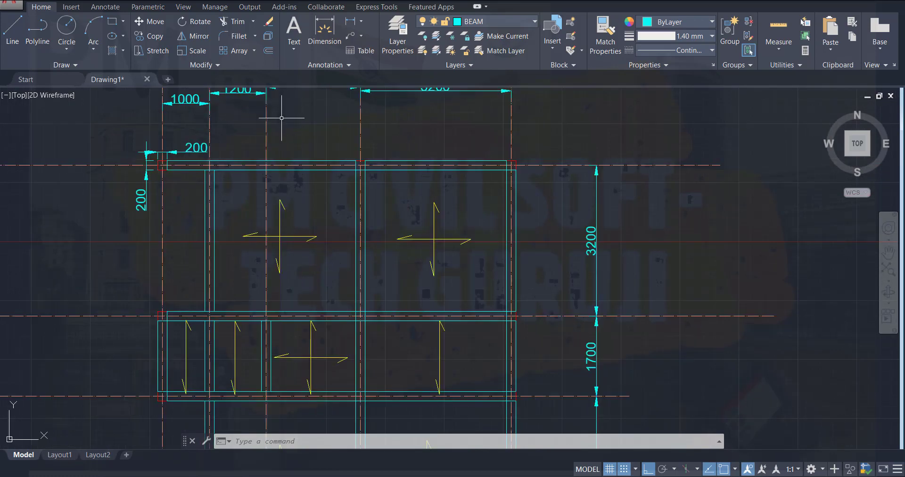
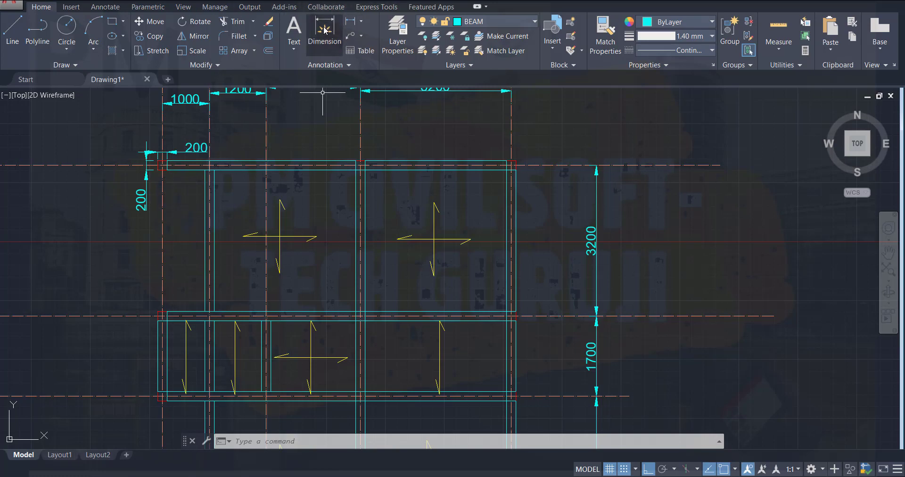
# - Add a 'C1' multiline text label above the top-left grid intersection
pyautogui.click(293, 25)
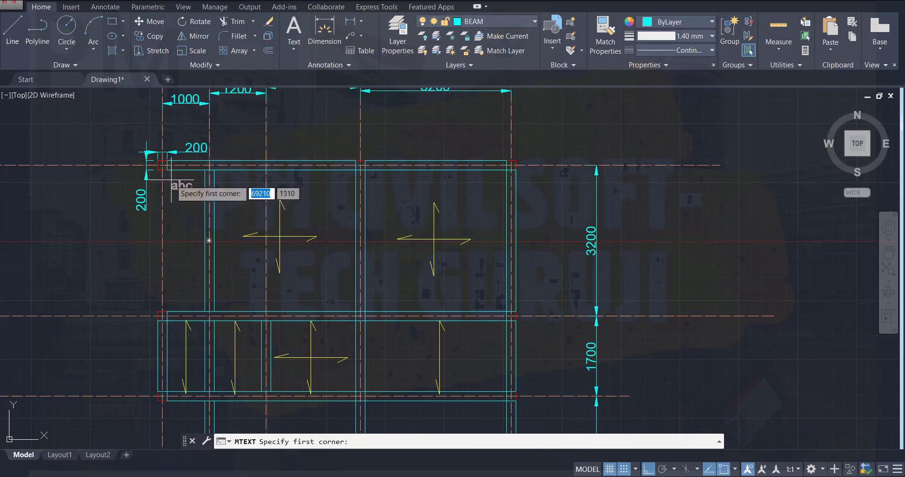
pyautogui.click(150, 122)
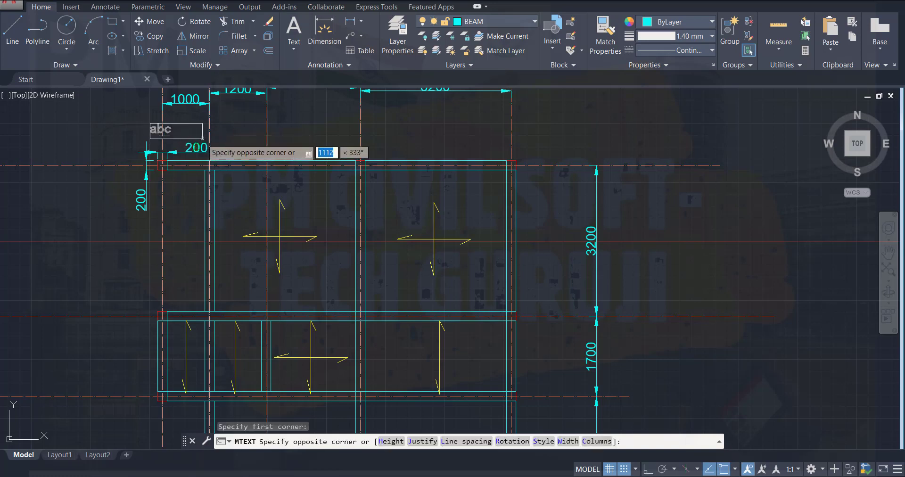
pyautogui.click(193, 136)
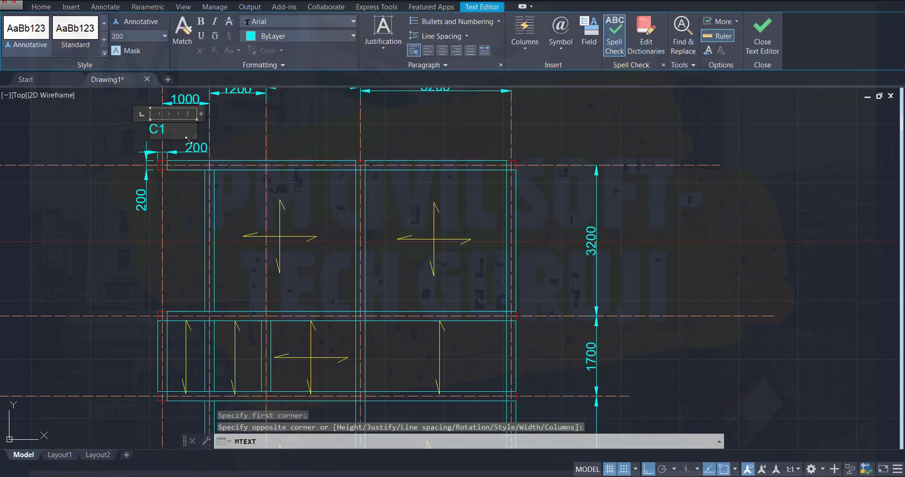
pyautogui.click(100, 132)
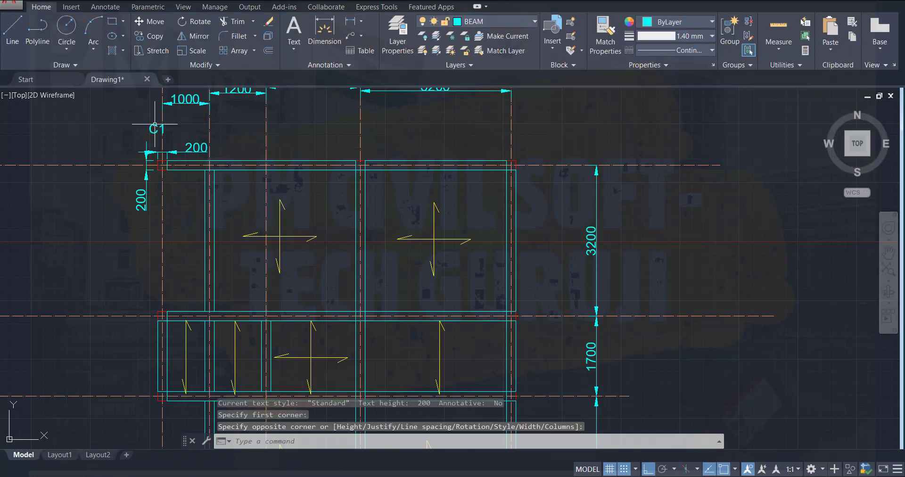
# - Save the drawing with the new C1 label in place
pyautogui.click(152, 126)
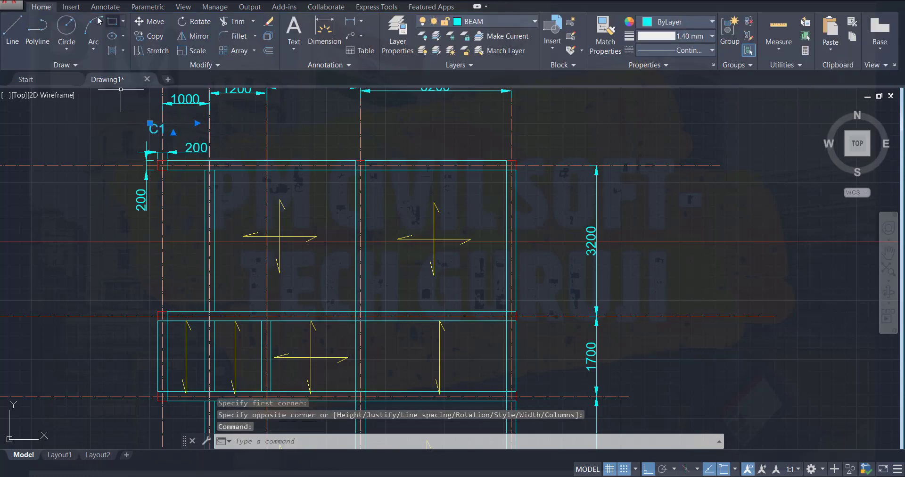
pyautogui.press('Escape')
pyautogui.hotkey('ctrl', 's')
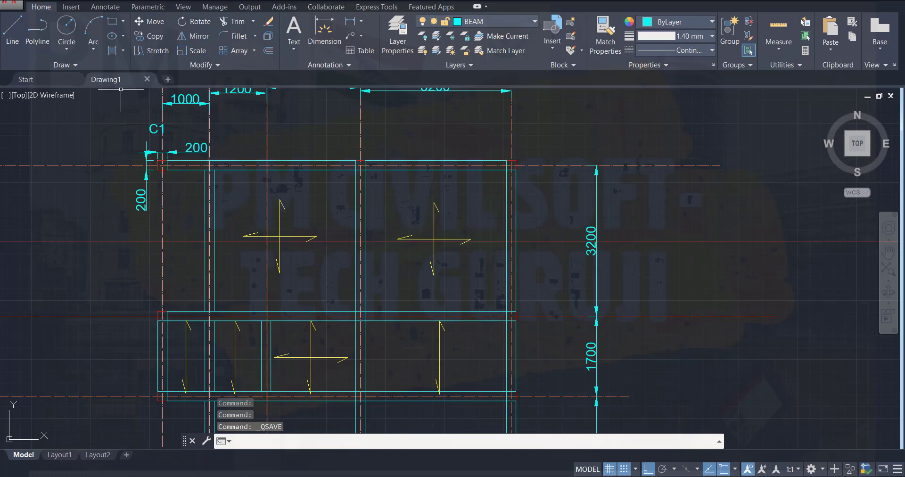
pyautogui.click(70, 123)
pyautogui.click(71, 123)
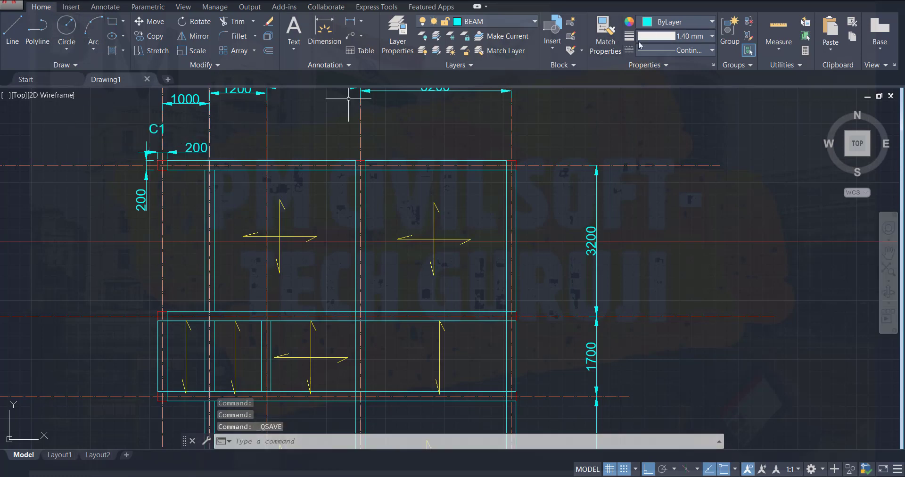
# - Move the C1 text onto the COLUMN layer so it displays in red
pyautogui.click(156, 129)
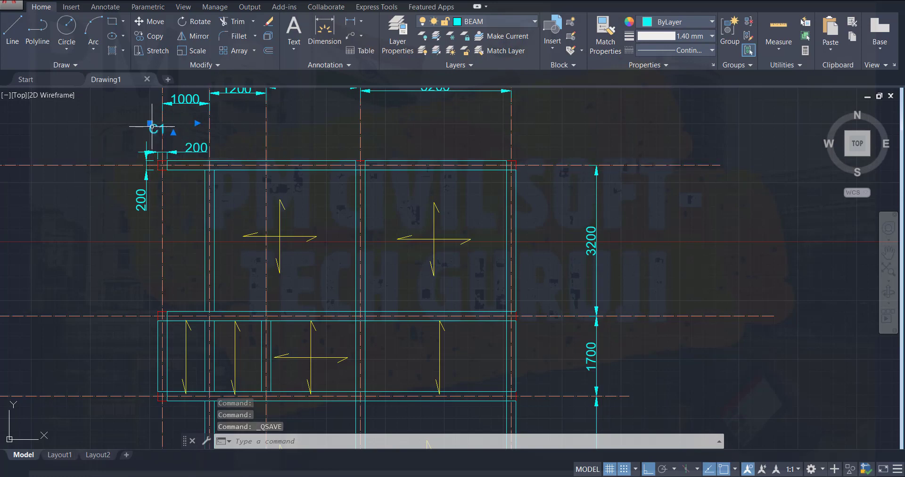
pyautogui.click(534, 21)
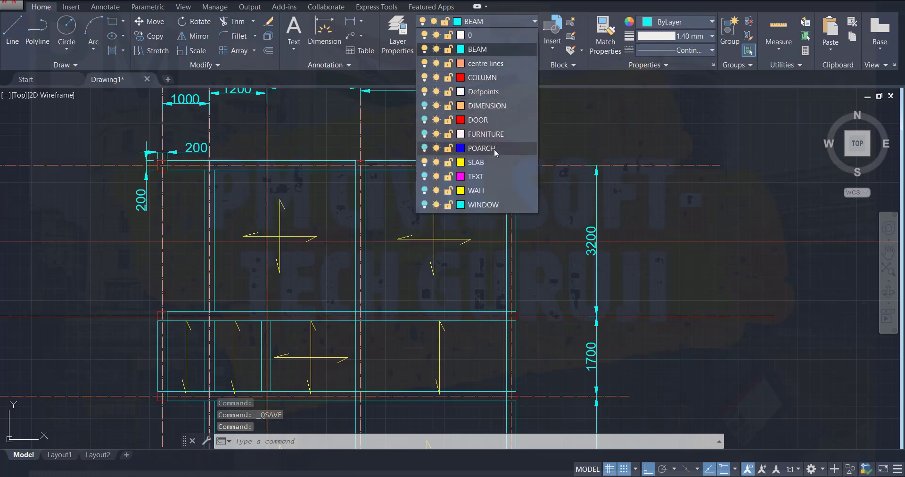
pyautogui.click(492, 77)
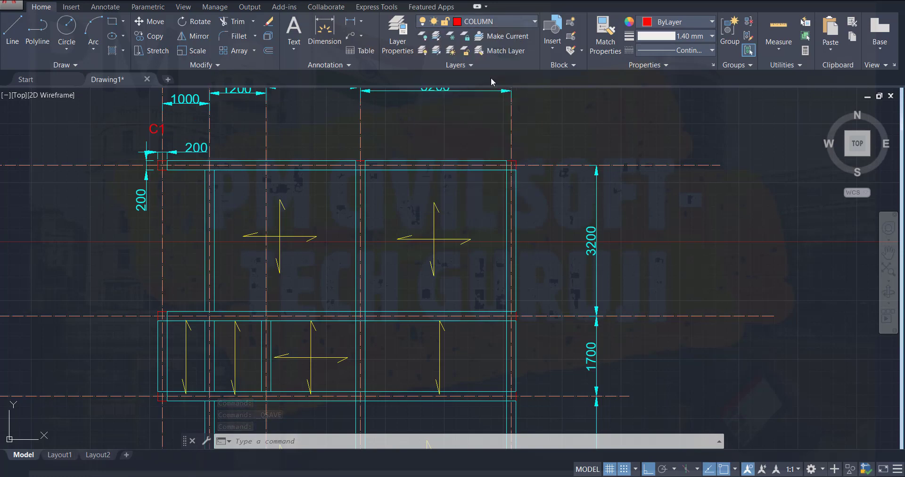
pyautogui.click(720, 122)
pyautogui.press('Escape')
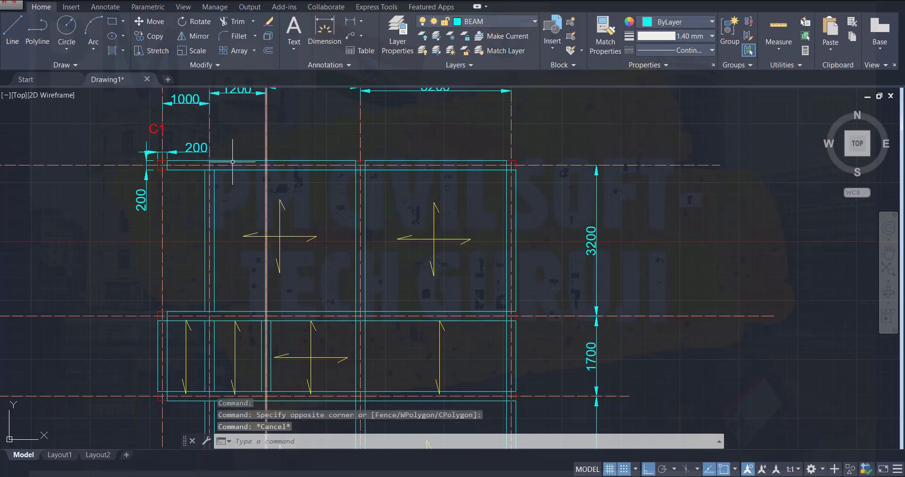
pyautogui.click(708, 23)
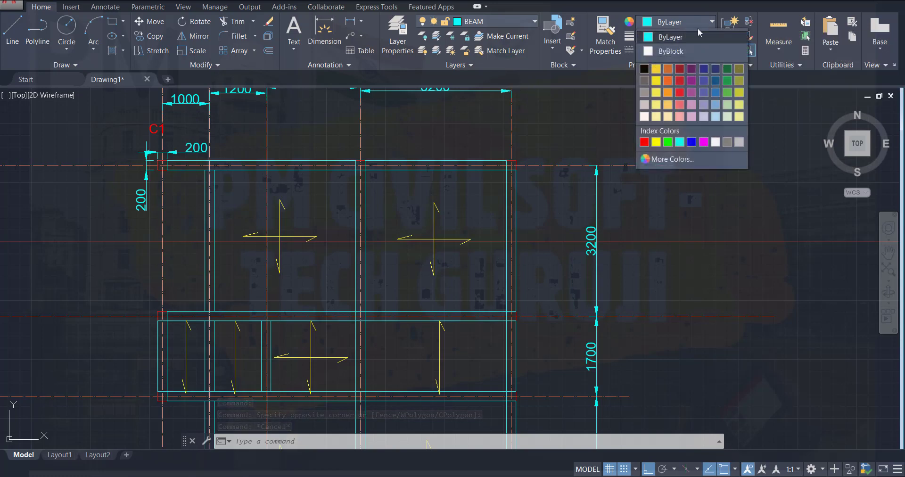
pyautogui.click(689, 187)
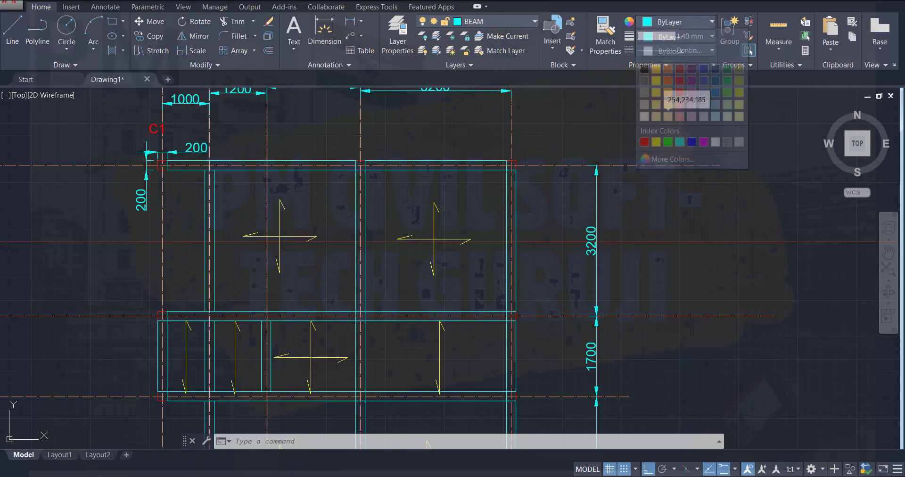
pyautogui.click(154, 125)
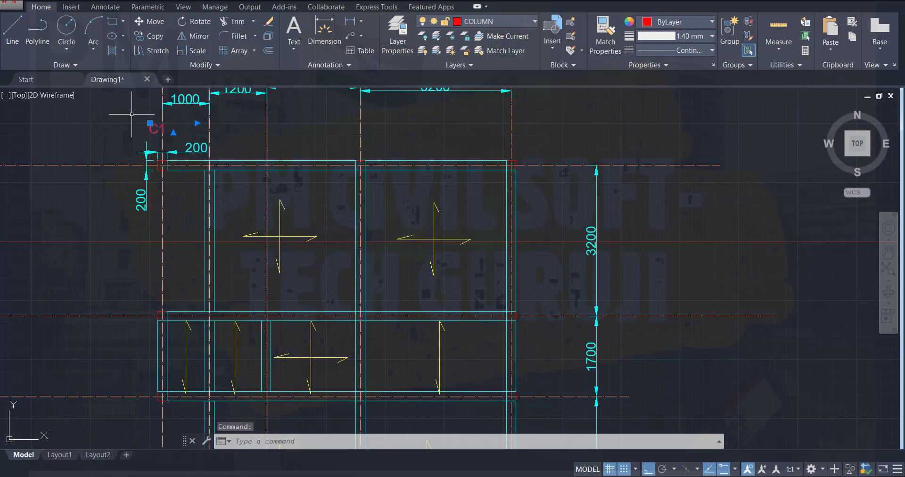
# - Copy the C1 label to the column positions on the top and middle grid rows
pyautogui.click(149, 36)
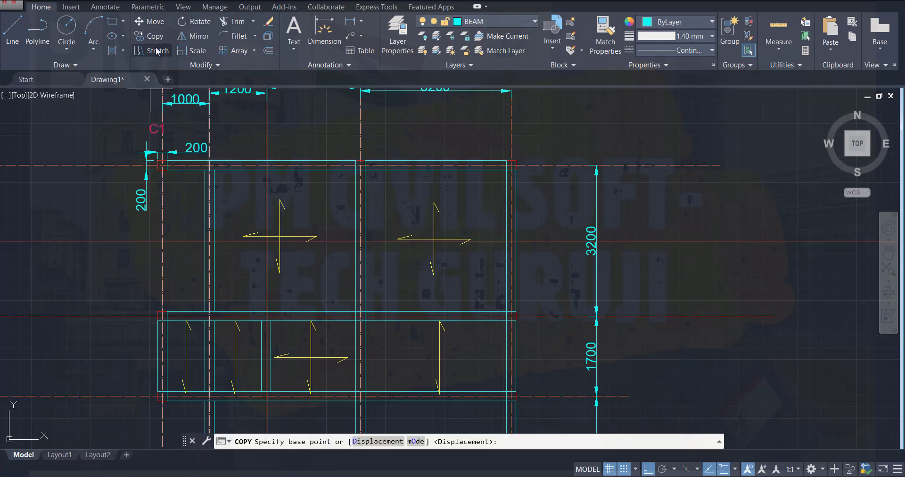
pyautogui.click(149, 123)
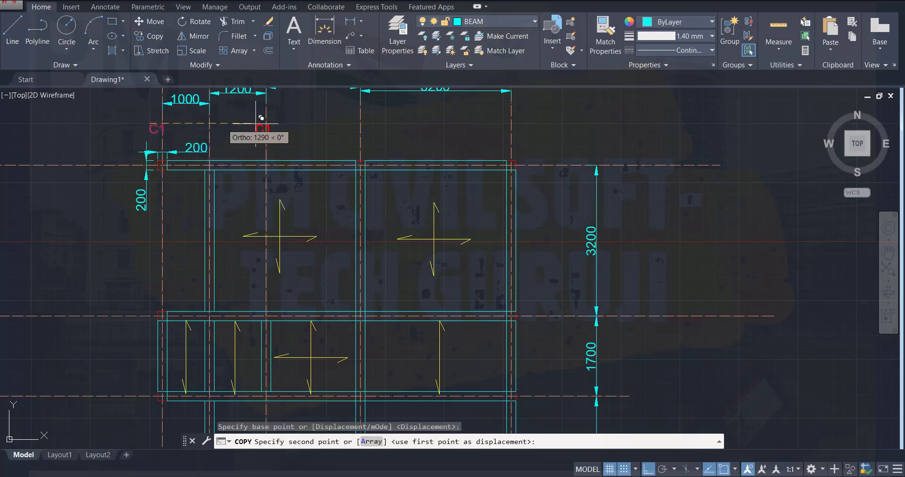
pyautogui.click(351, 124)
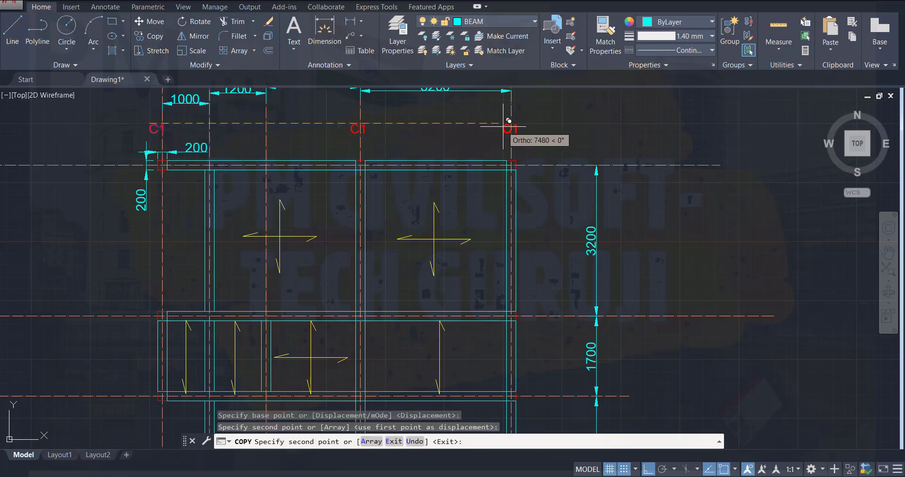
pyautogui.click(503, 125)
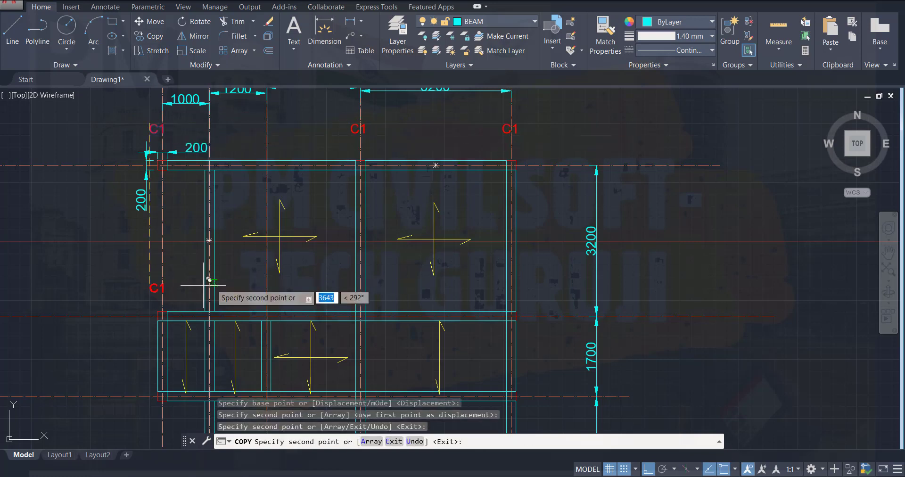
pyautogui.click(149, 285)
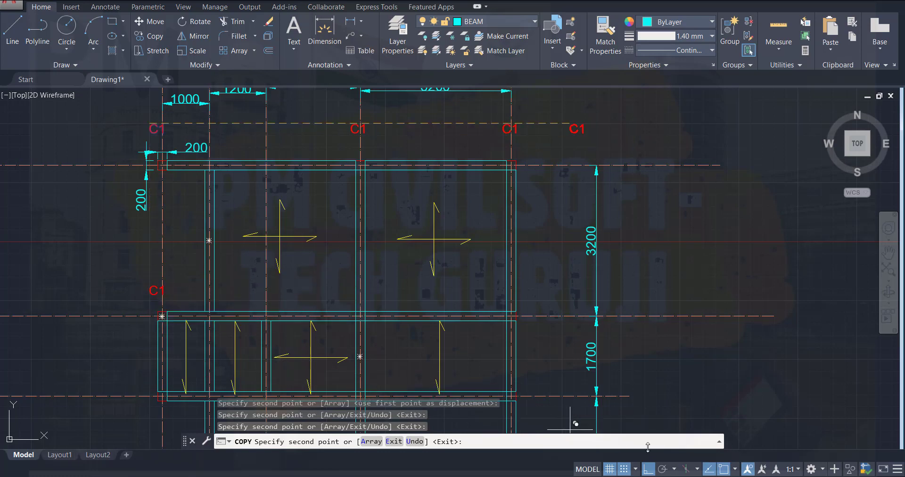
pyautogui.click(648, 469)
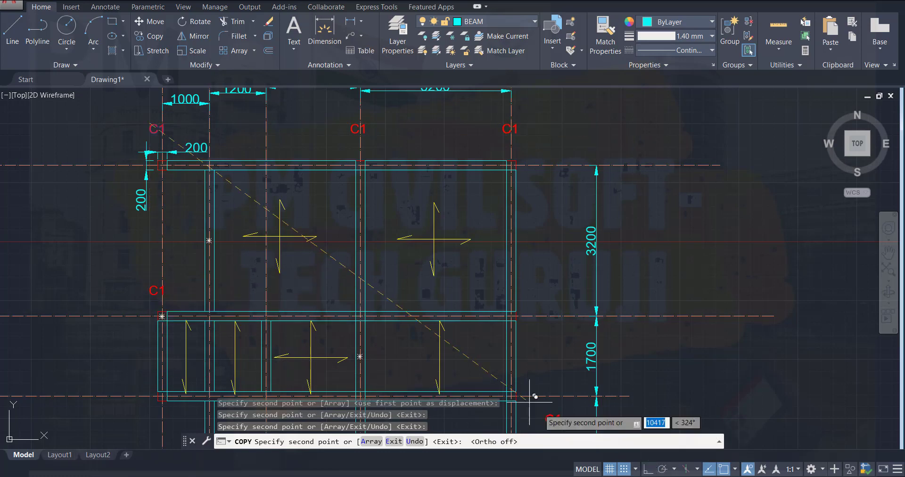
pyautogui.click(338, 282)
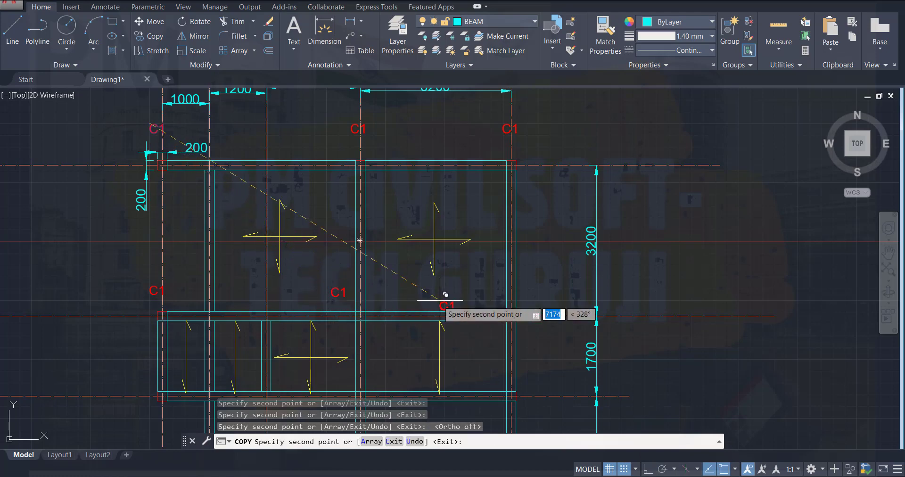
pyautogui.click(484, 285)
# - Place C1 copies at the remaining lower columns of the plan and end copying
pyautogui.scroll(-2, 391, 315)
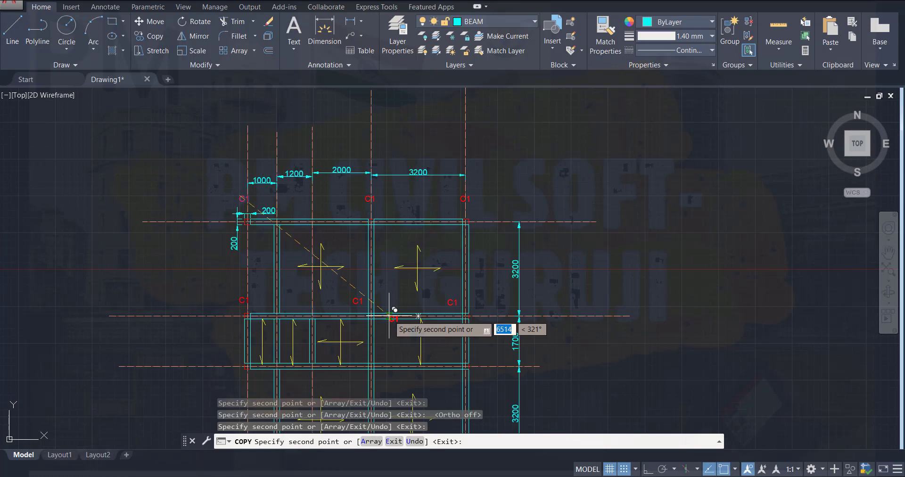
pyautogui.moveTo(394, 310); pyautogui.dragTo(391, 206, button='middle')
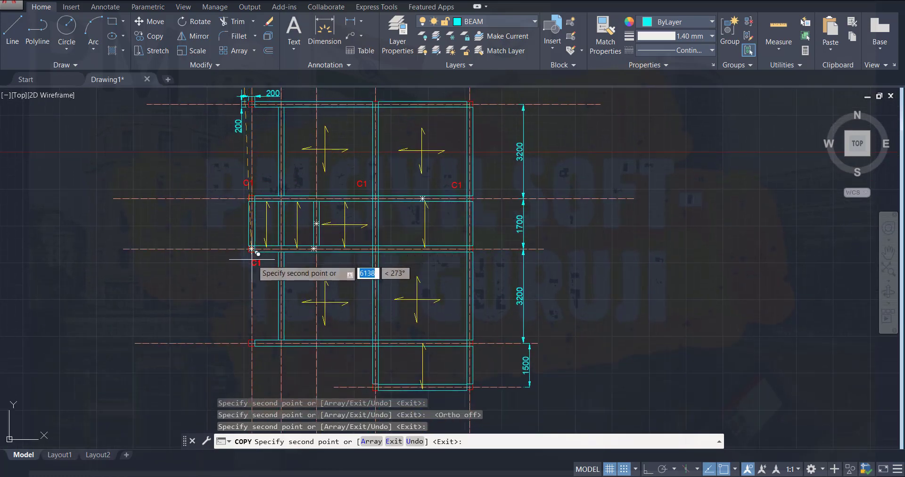
pyautogui.click(236, 259)
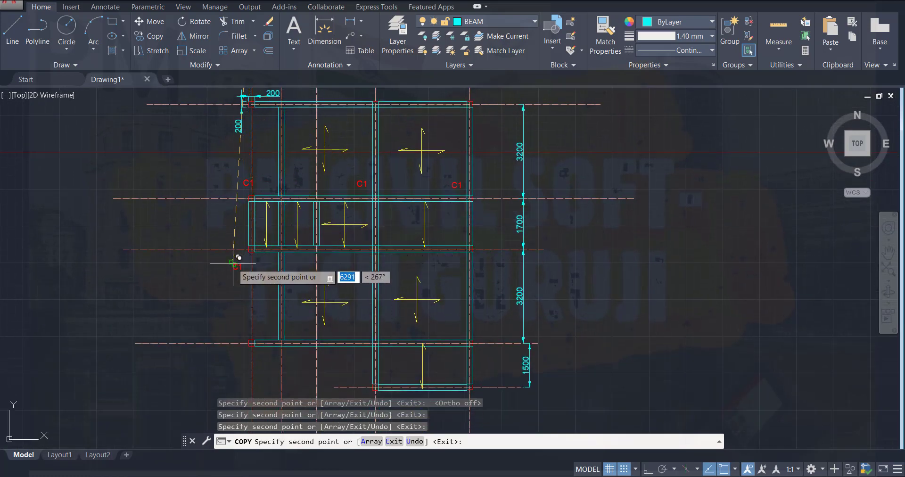
pyautogui.click(359, 259)
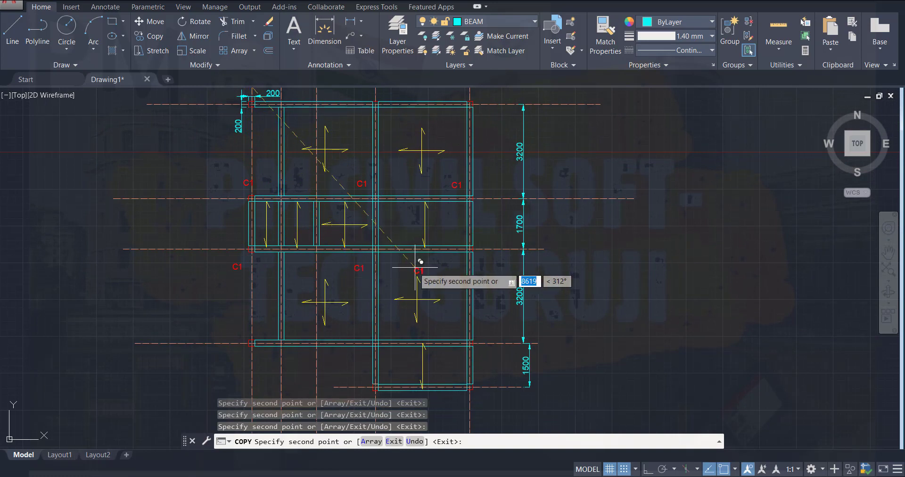
pyautogui.click(453, 259)
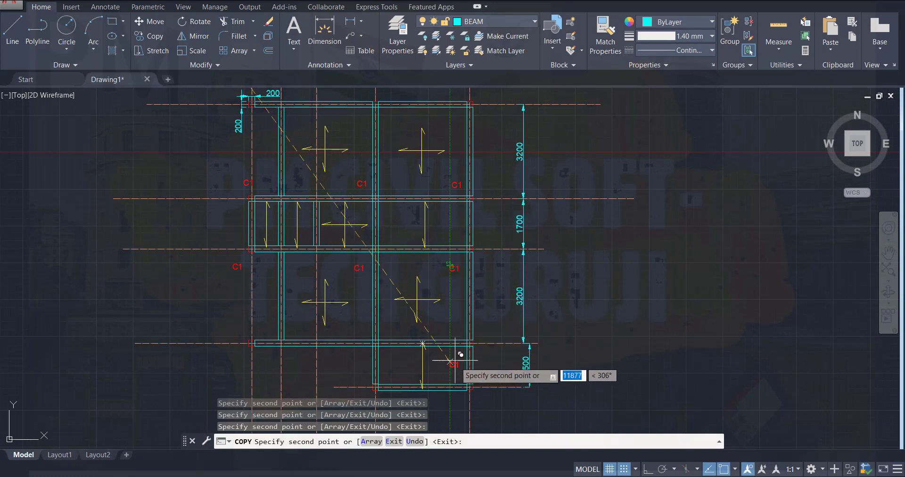
pyautogui.click(454, 326)
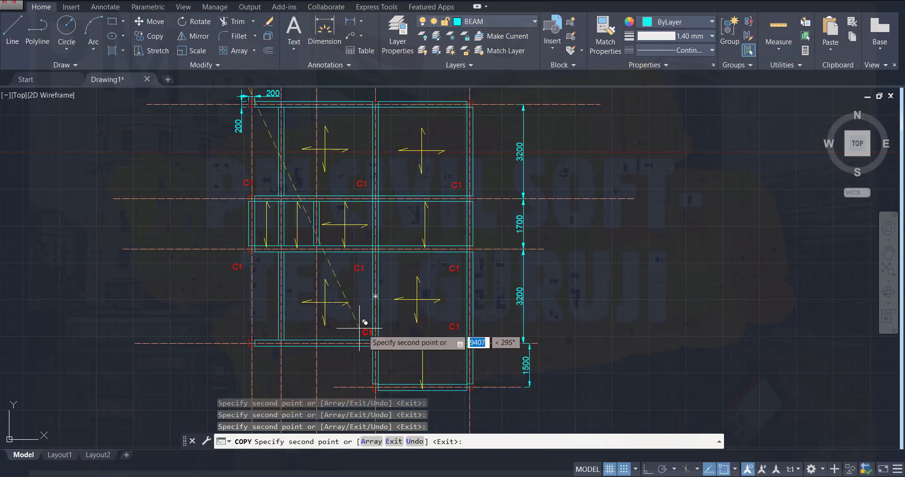
pyautogui.click(350, 324)
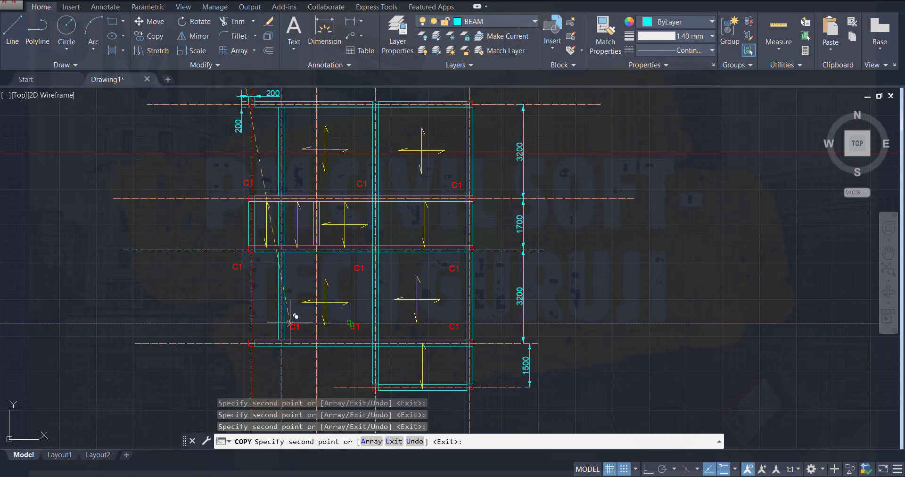
pyautogui.click(235, 330)
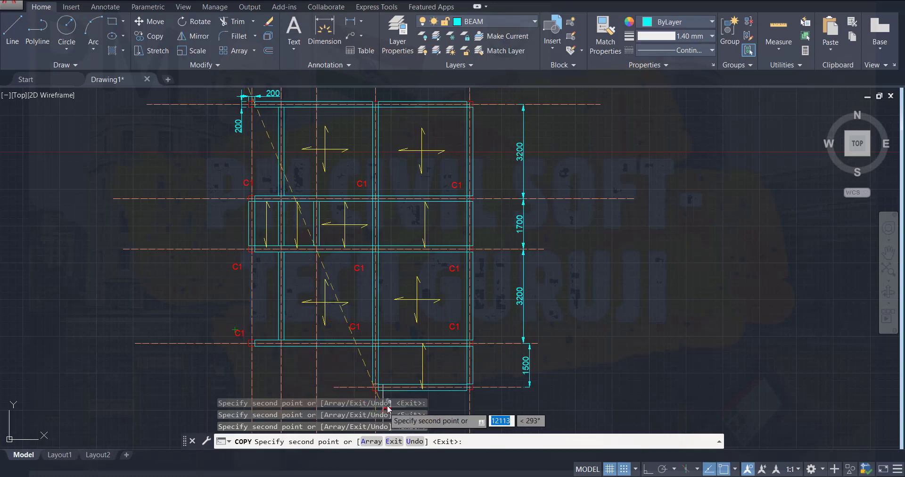
pyautogui.click(354, 369)
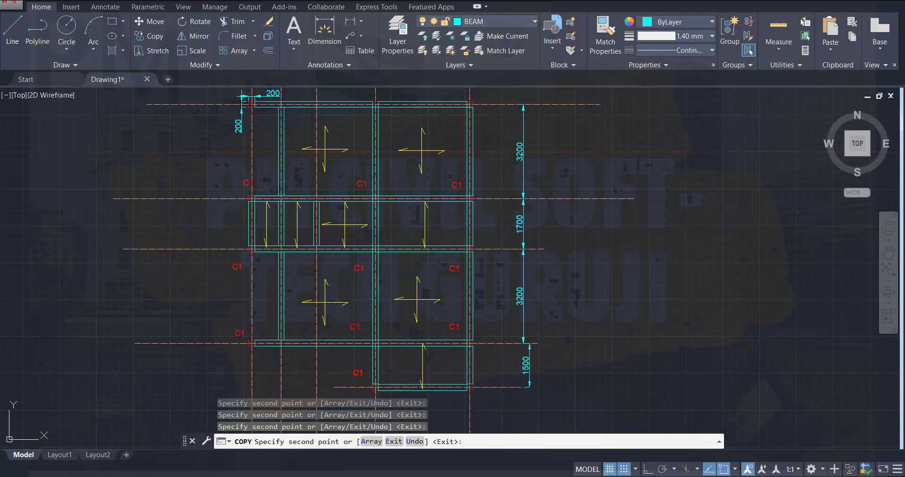
pyautogui.click(487, 368)
pyautogui.press('Escape')
pyautogui.press('Escape')
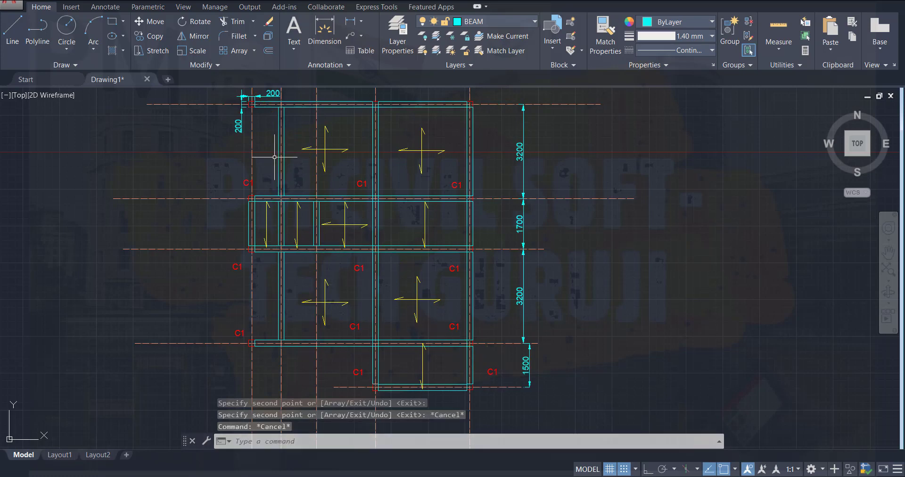
pyautogui.scroll(-2, 277, 161)
pyautogui.moveTo(280, 152); pyautogui.dragTo(304, 224, button='middle')
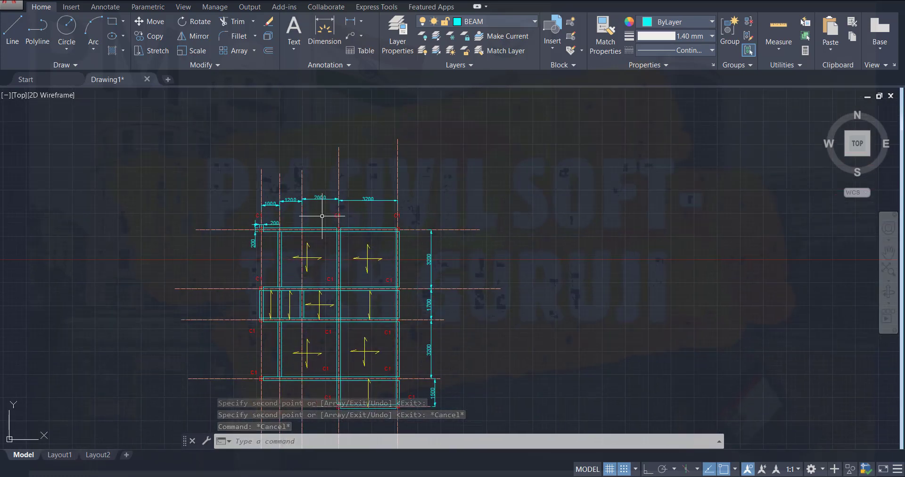
# - Edit a top-row column label's text to give it the next number in sequence
pyautogui.scroll(6, 380, 220)
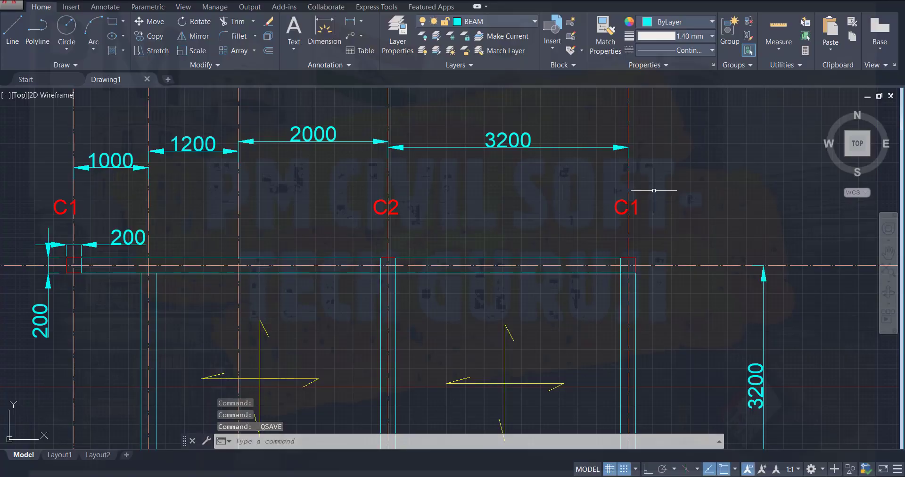
pyautogui.doubleClick(633, 206)
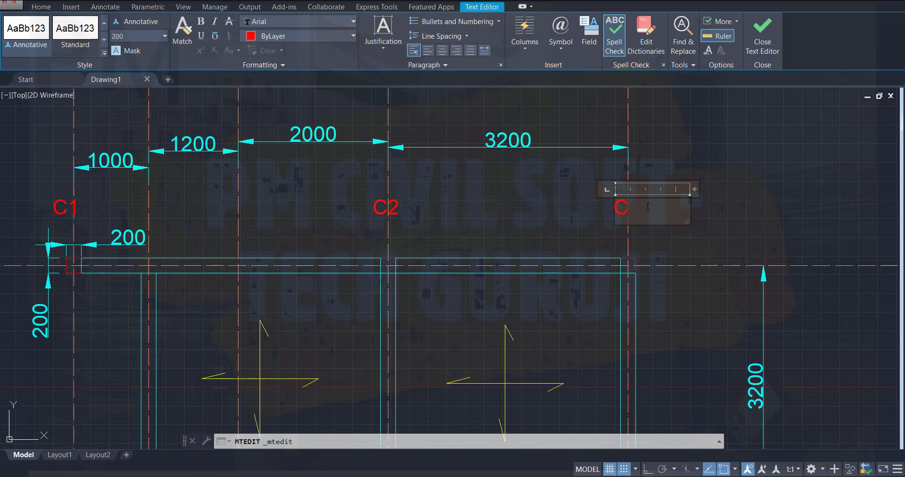
pyautogui.click(691, 237)
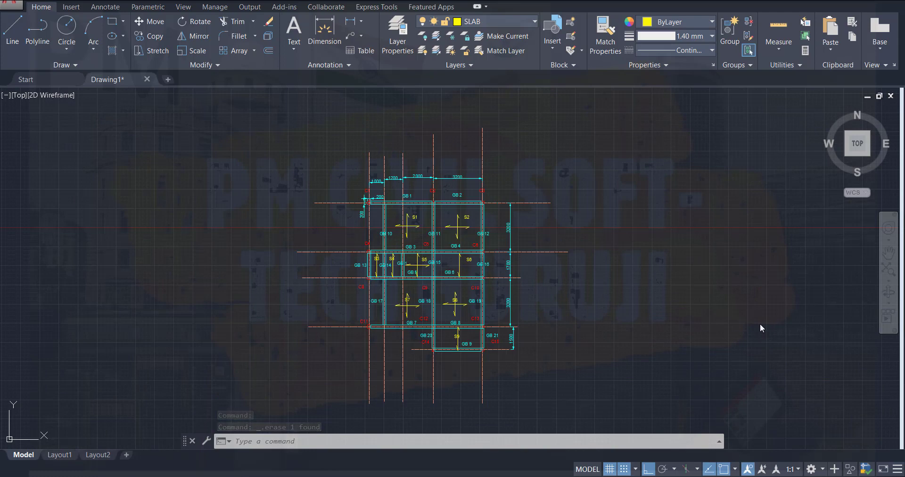
pyautogui.scroll(4, 385, 193)
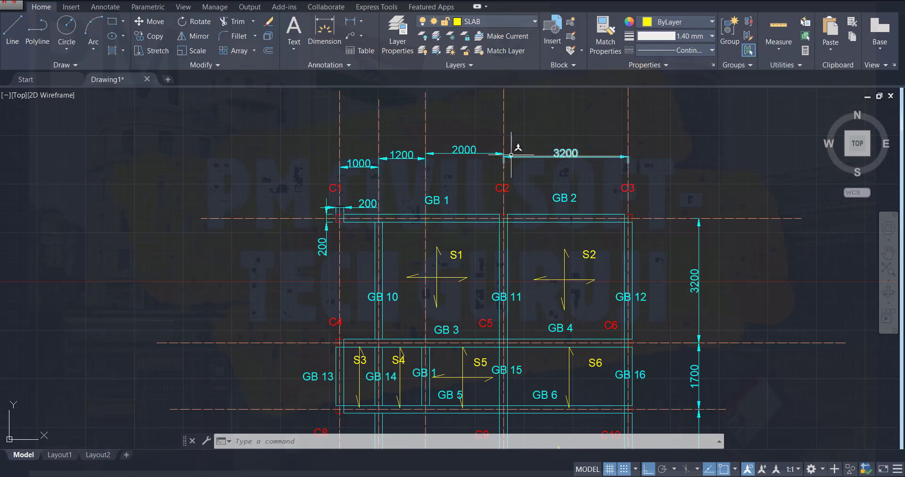
pyautogui.moveTo(543, 247); pyautogui.dragTo(487, 127, button='middle')
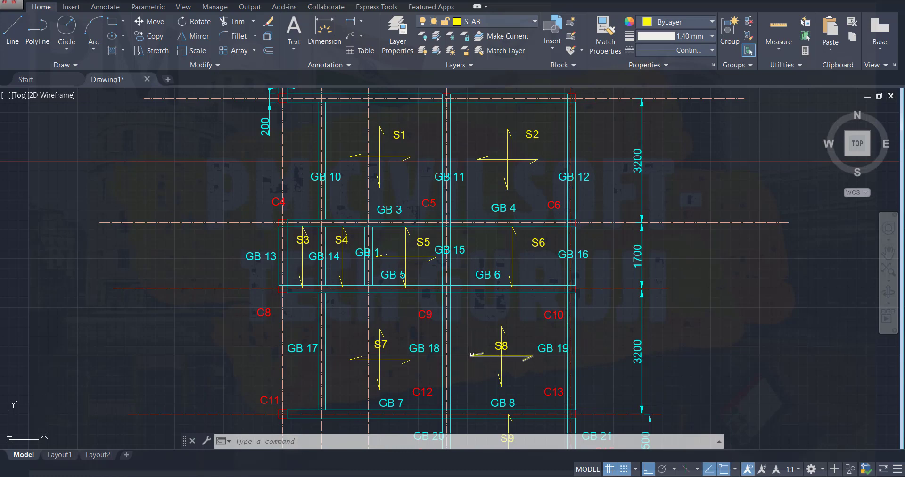
pyautogui.moveTo(480, 368); pyautogui.dragTo(483, 283, button='middle')
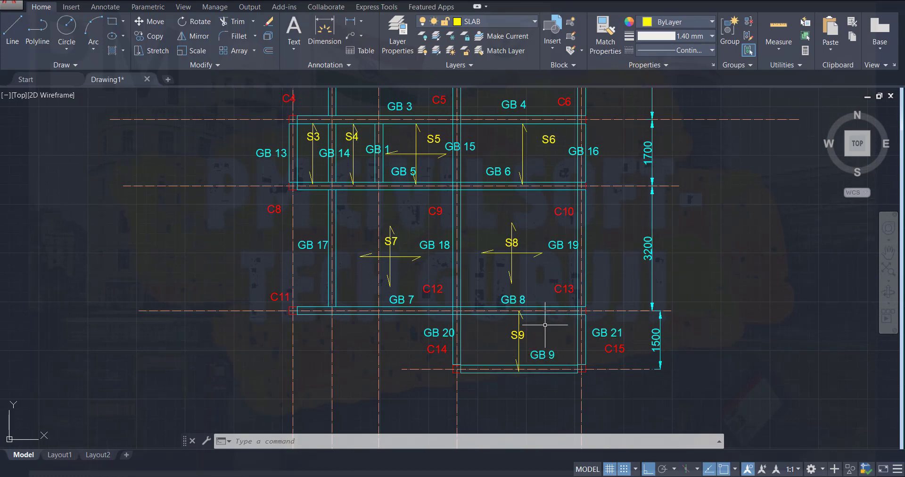
pyautogui.scroll(-3, 516, 258)
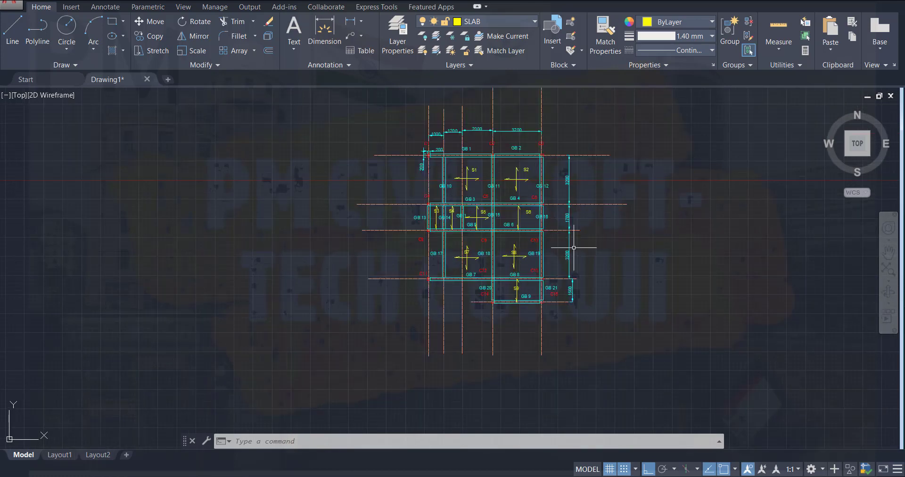
pyautogui.scroll(1, 625, 235)
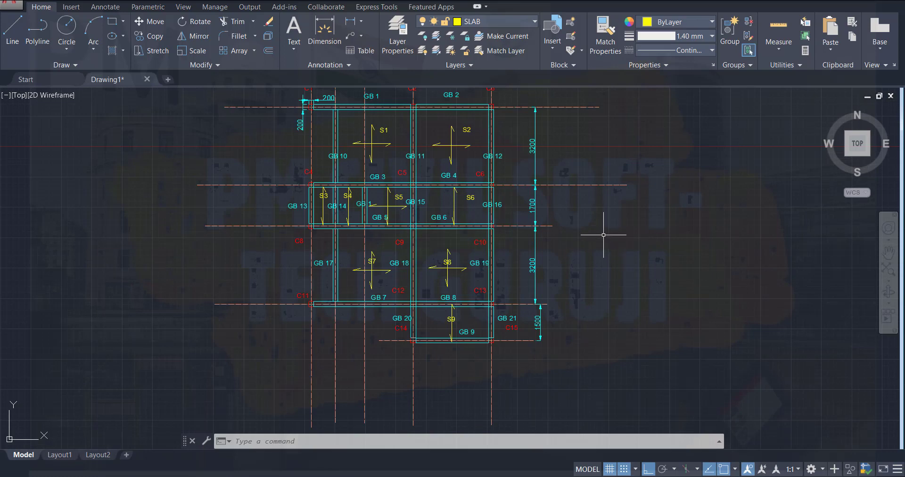
pyautogui.moveTo(603, 234); pyautogui.dragTo(516, 199, button='middle')
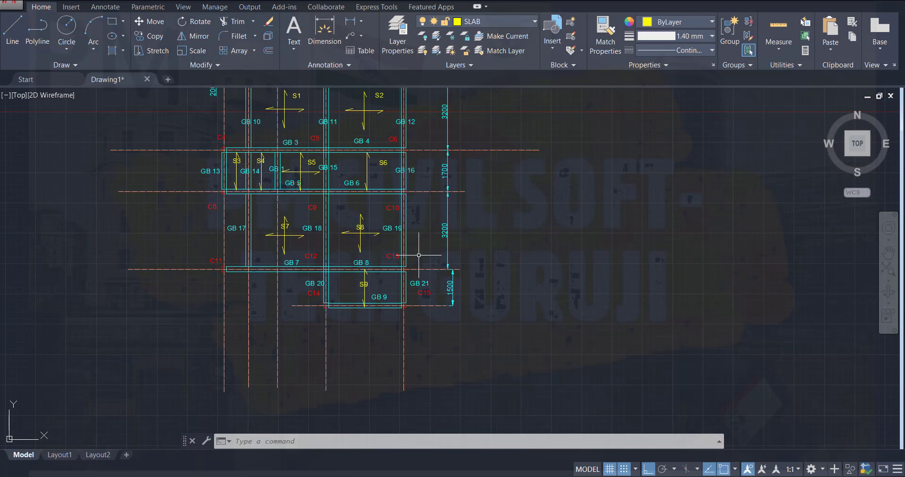
pyautogui.scroll(-3, 570, 264)
pyautogui.scroll(2, 567, 204)
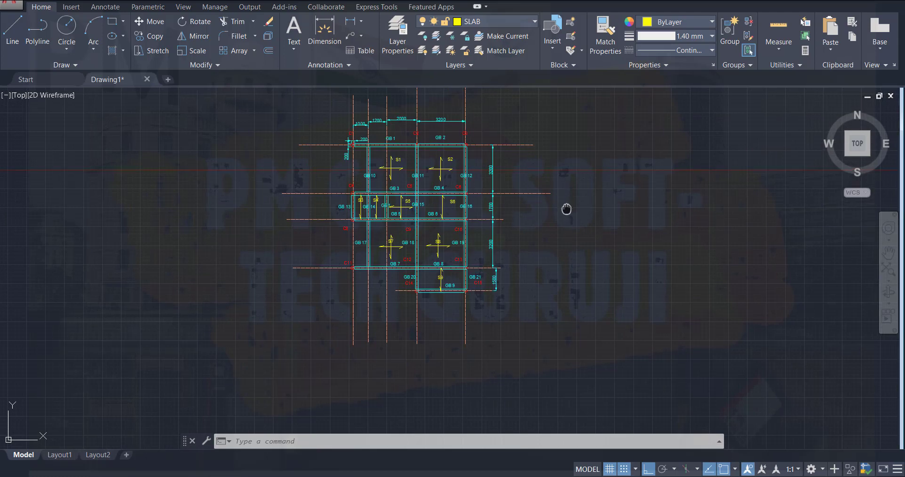
pyautogui.scroll(1, 531, 273)
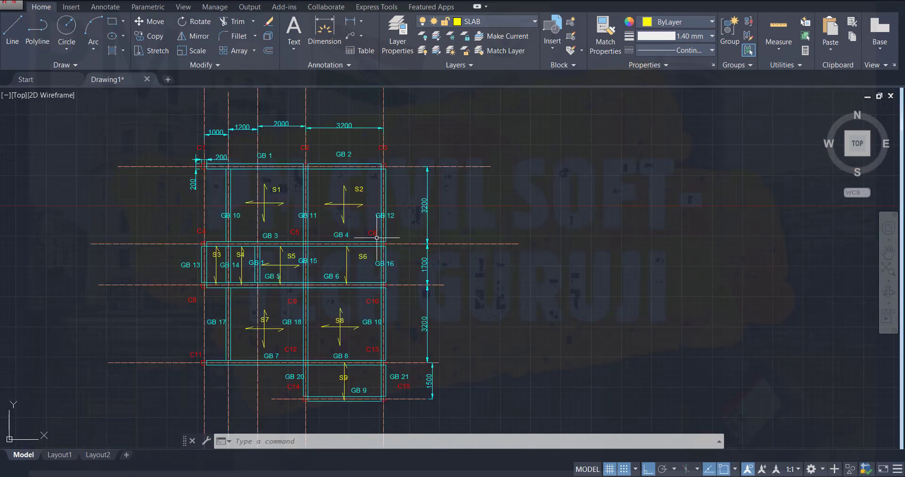
# - Draw a four-cornered yellow polyline rectangle on the SLAB layer around the whole plan
pyautogui.click(39, 31)
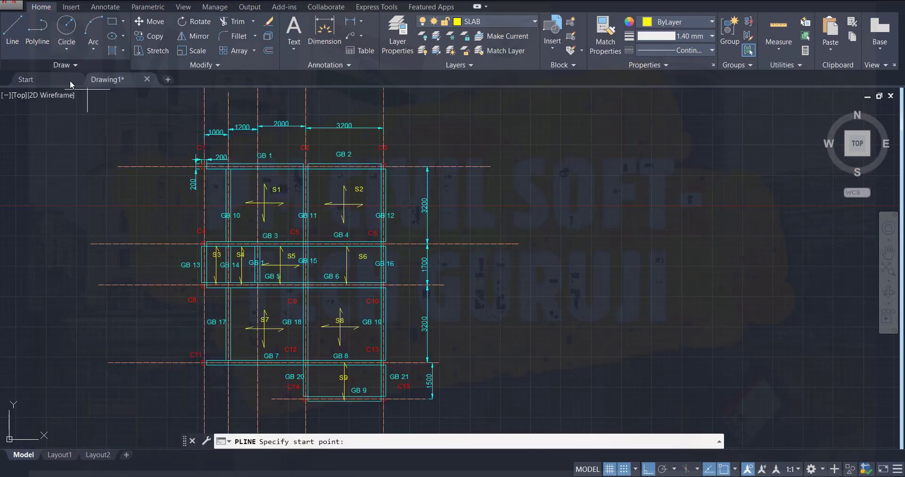
pyautogui.click(173, 108)
pyautogui.click(453, 121)
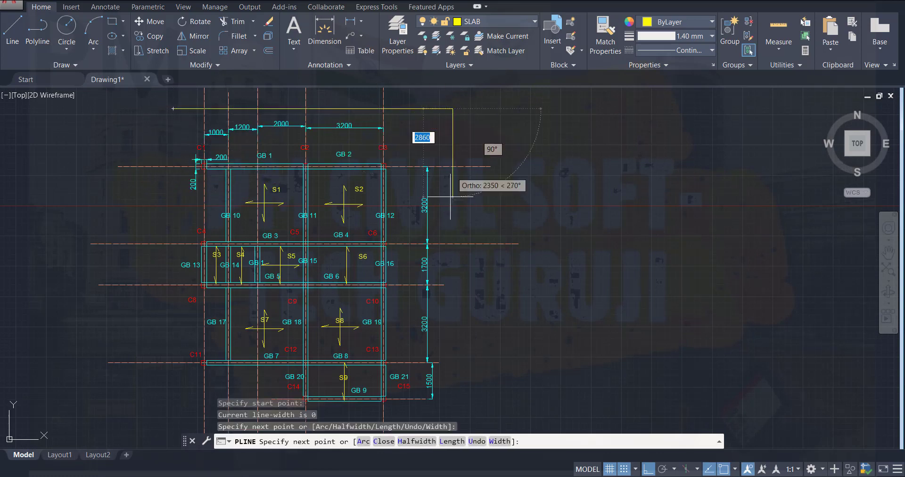
pyautogui.click(464, 415)
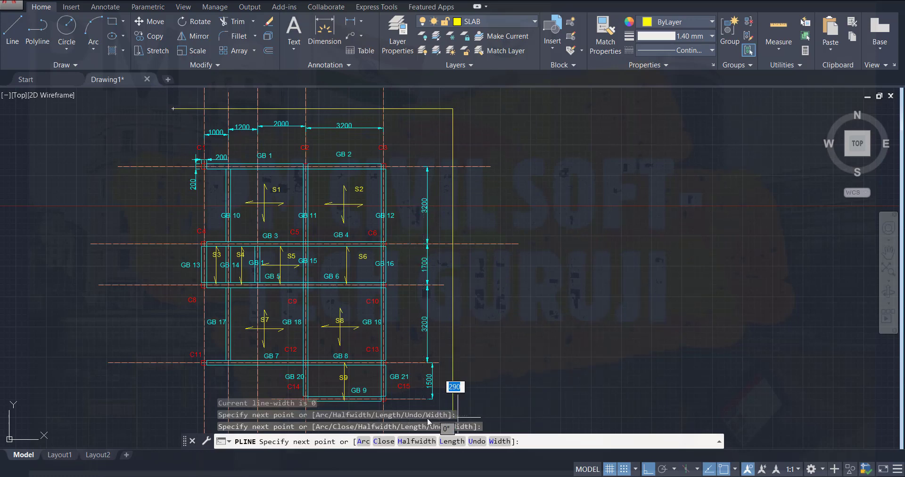
pyautogui.click(160, 408)
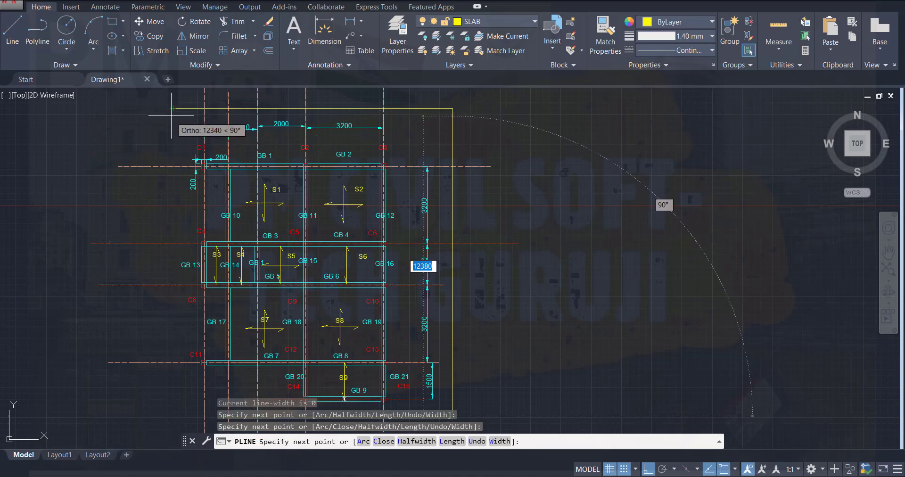
pyautogui.scroll(-2, 171, 114)
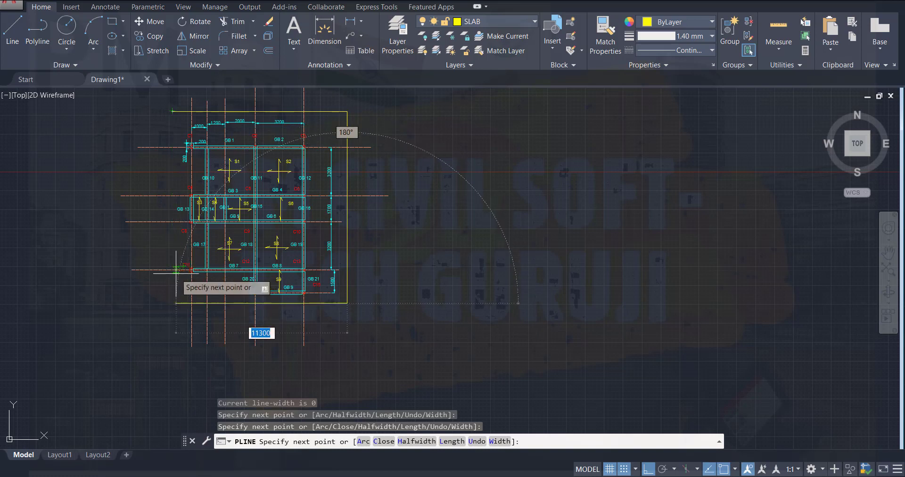
pyautogui.click(173, 303)
pyautogui.click(172, 111)
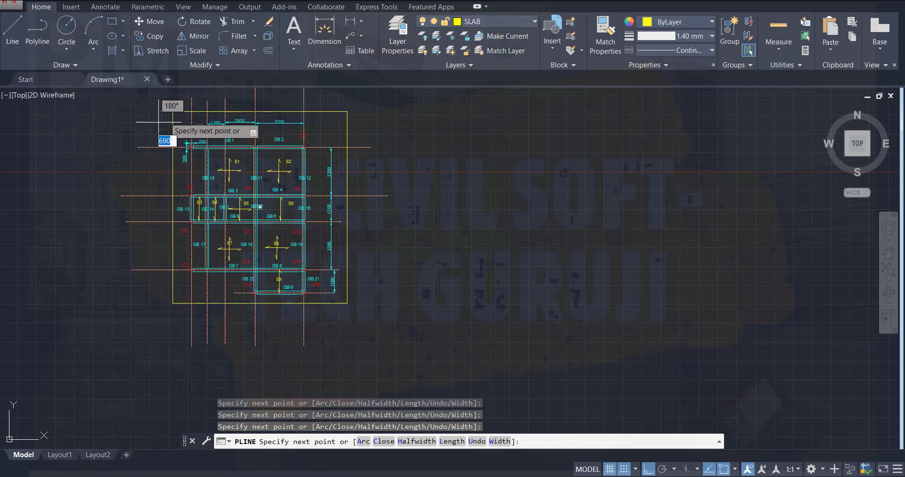
pyautogui.press('Escape')
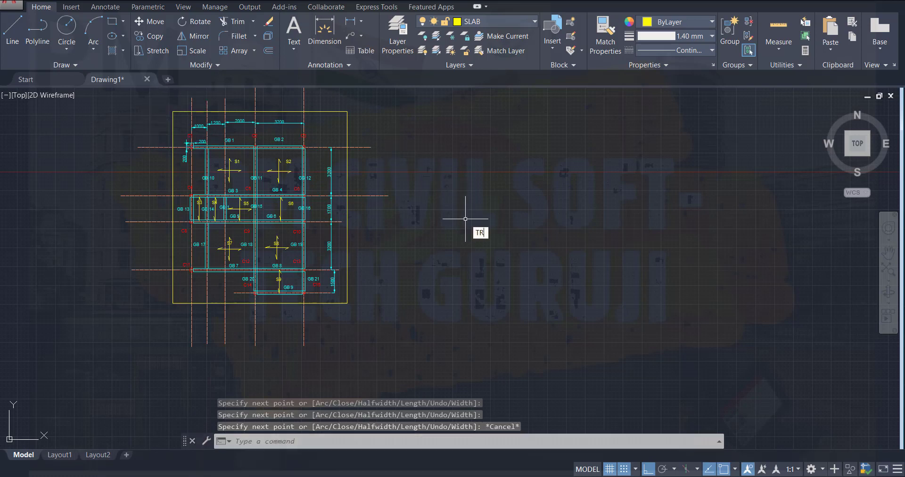
# - Trim the grid line ends projecting past the border with TR crossing windows, then save
pyautogui.write('tr')
pyautogui.press('space')
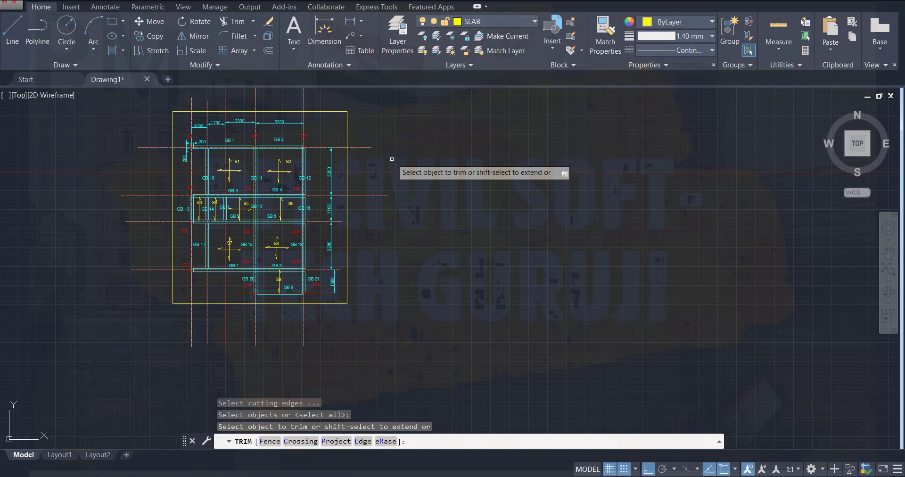
pyautogui.click(379, 220)
pyautogui.click(364, 132)
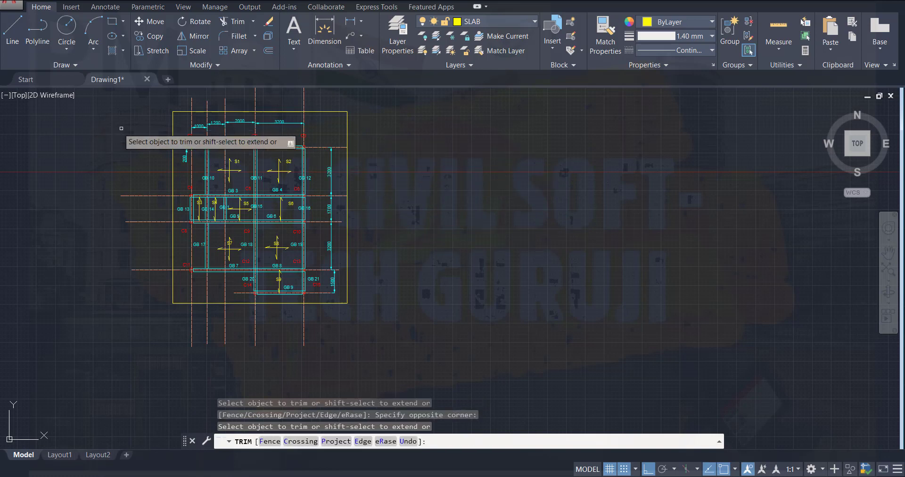
pyautogui.click(133, 121)
pyautogui.click(145, 298)
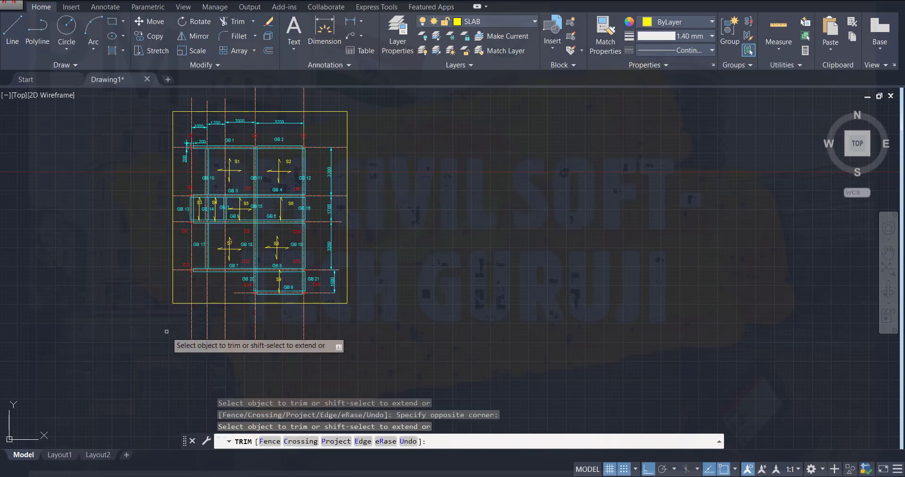
pyautogui.click(351, 341)
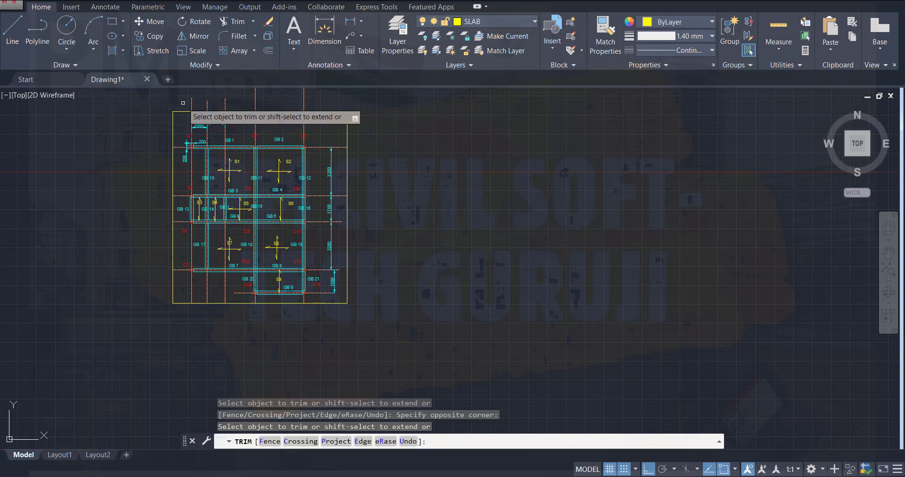
pyautogui.click(168, 95)
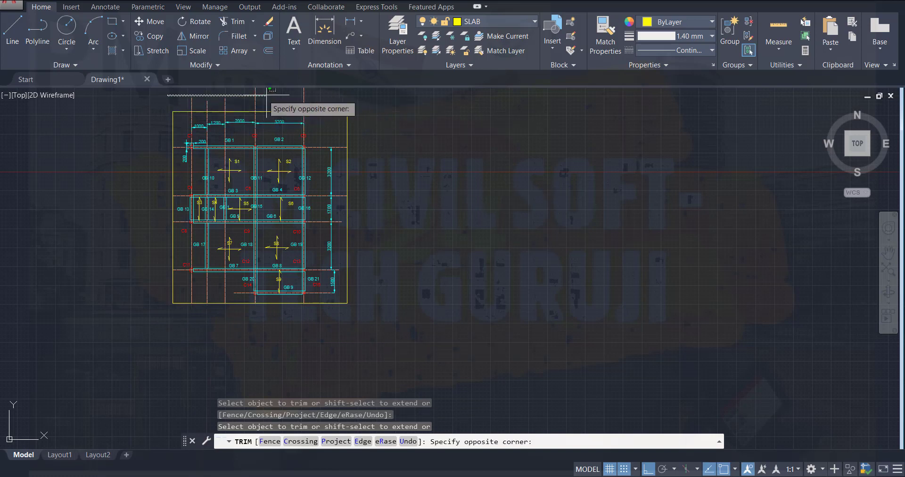
pyautogui.click(322, 98)
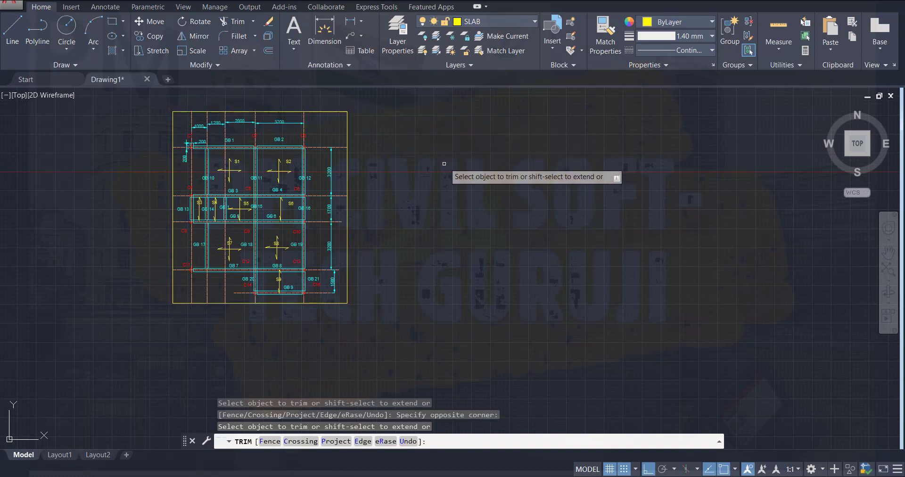
pyautogui.press('Escape')
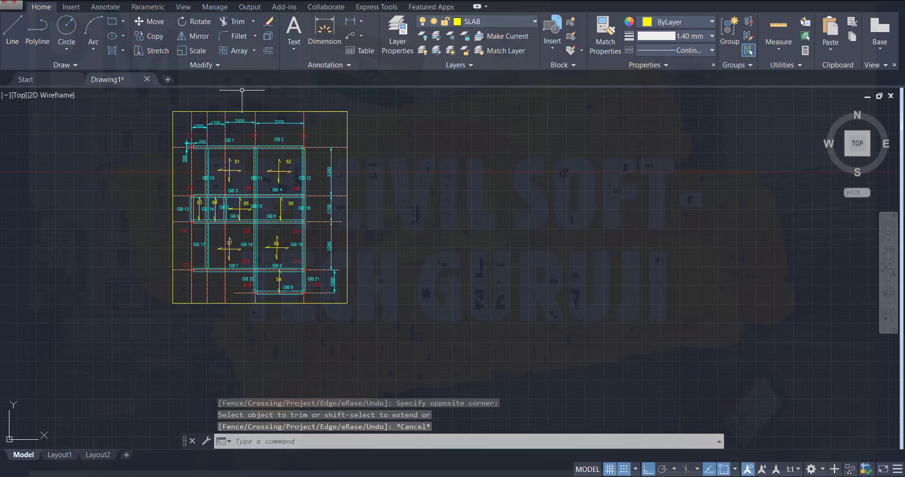
pyautogui.hotkey('ctrl', 's')
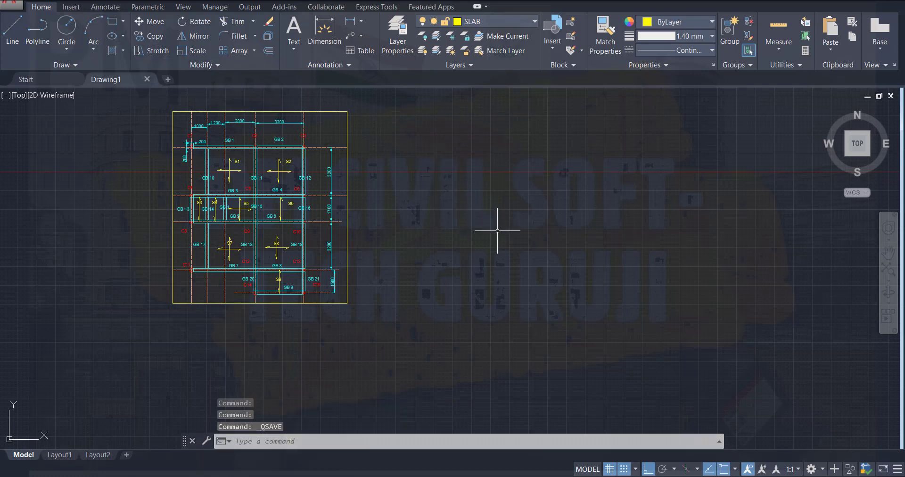
pyautogui.scroll(2, 164, 176)
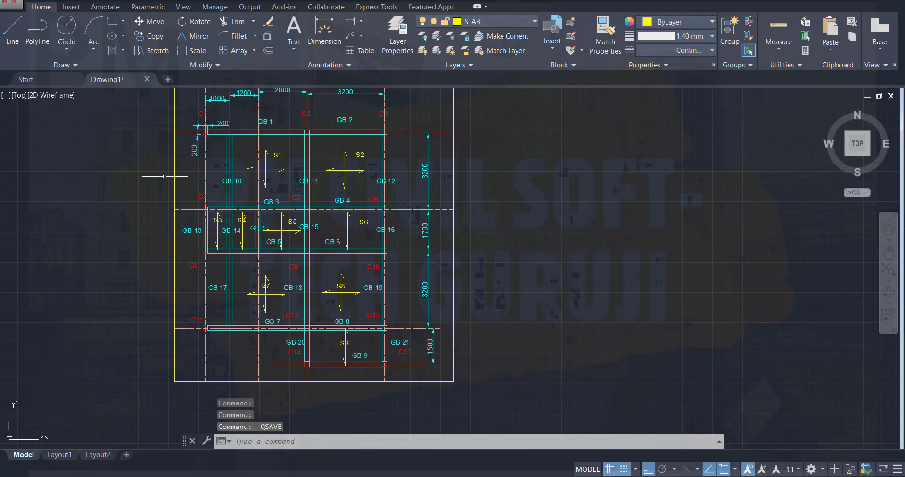
pyautogui.scroll(2, 165, 177)
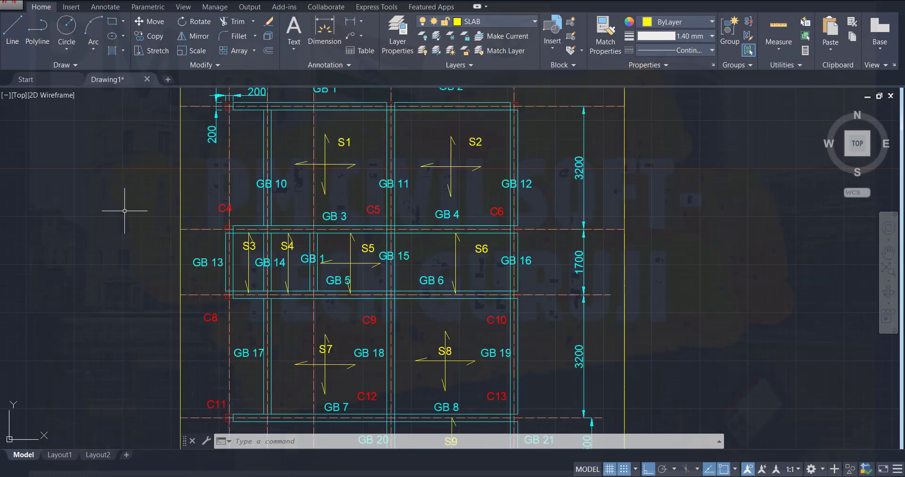
pyautogui.scroll(-2, 124, 211)
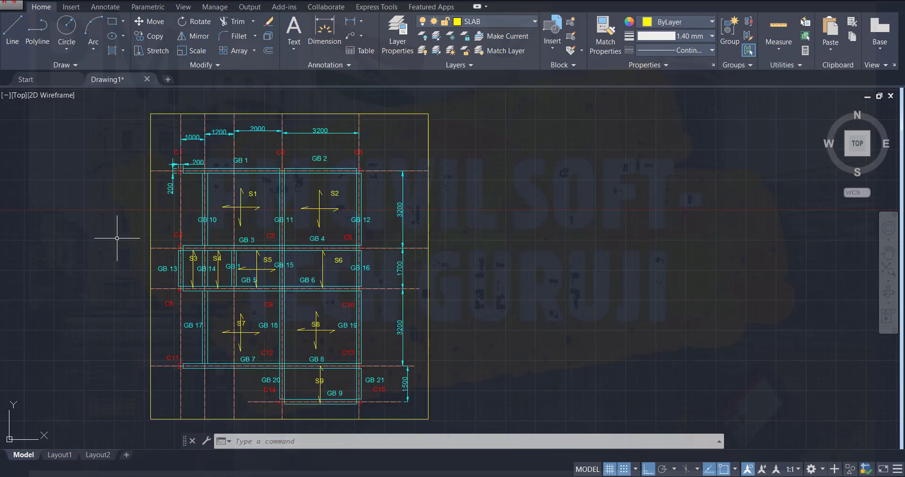
pyautogui.scroll(-2, 117, 238)
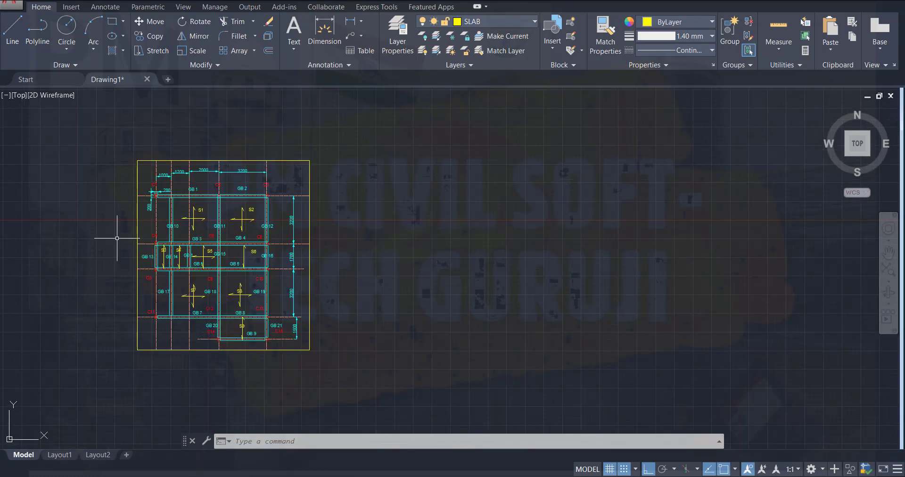
pyautogui.scroll(2, 117, 238)
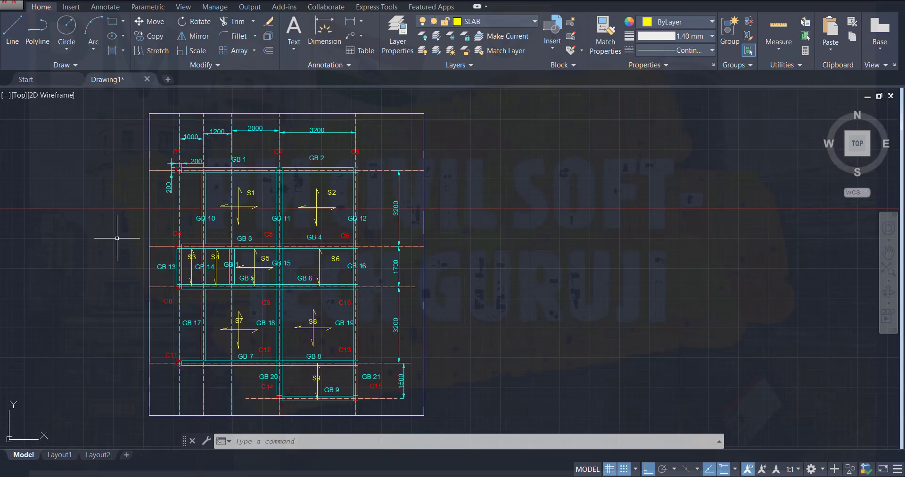
pyautogui.scroll(2, 117, 238)
pyautogui.scroll(-2, 117, 238)
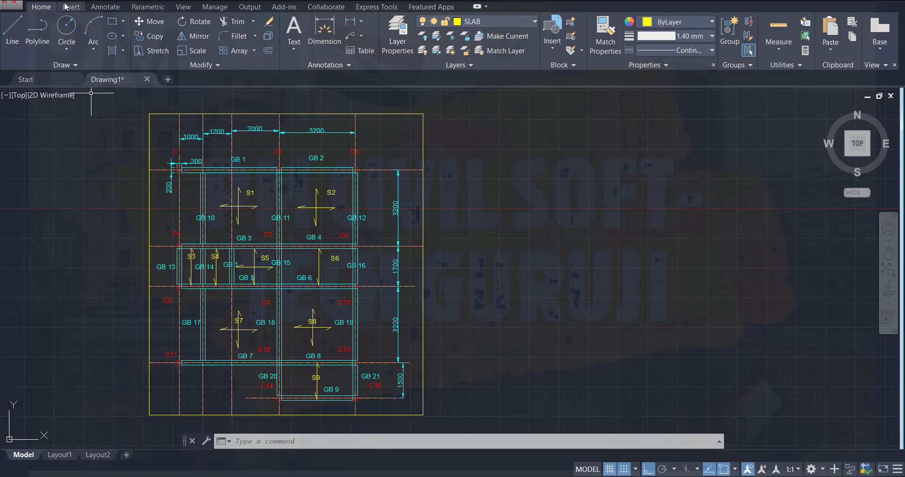
pyautogui.hotkey('ctrl', 's')
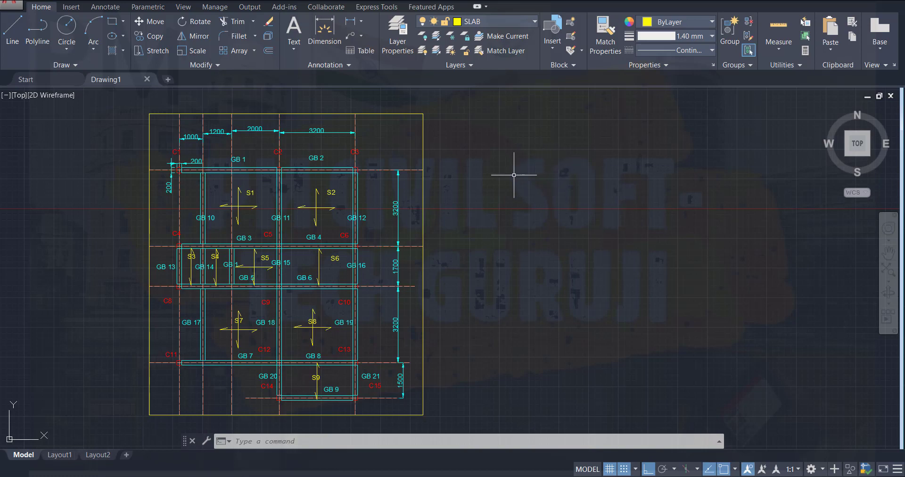
# - Write a two-line text note right of the plan: 'PM CIVIL SOFTTECH GURUJI' and the channel's YouTube address
pyautogui.click(292, 27)
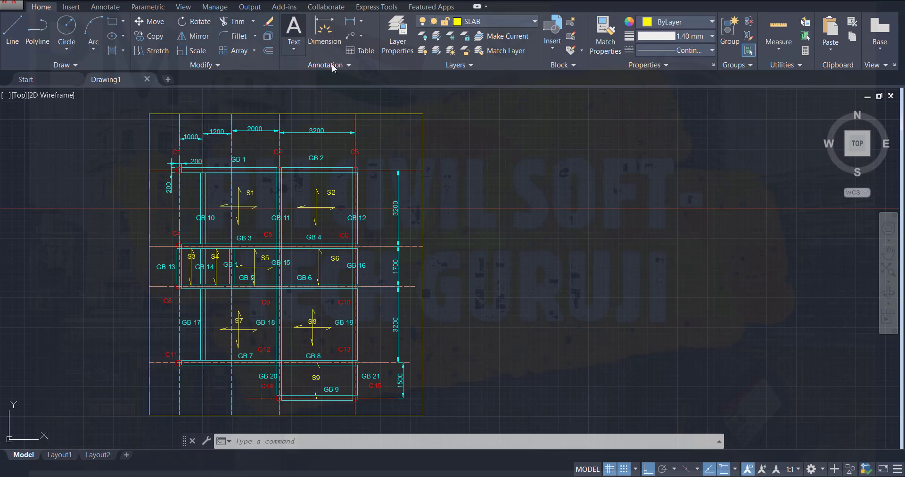
pyautogui.click(484, 164)
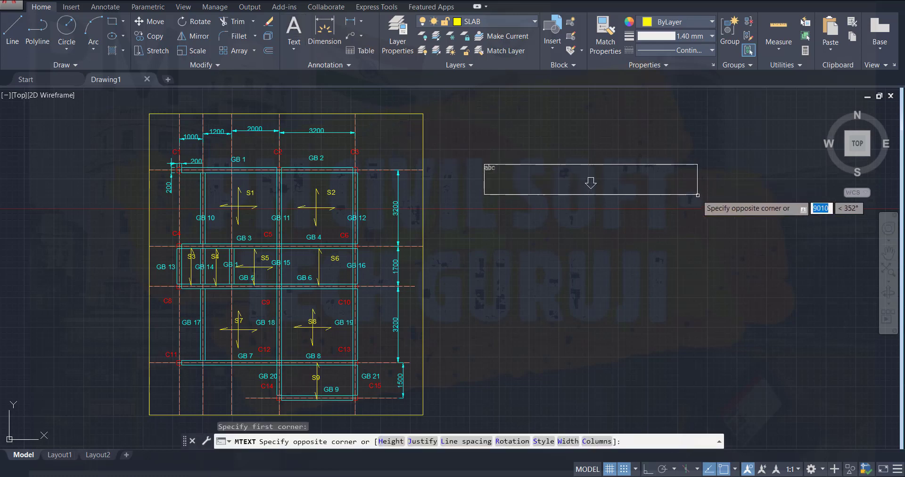
pyautogui.click(701, 193)
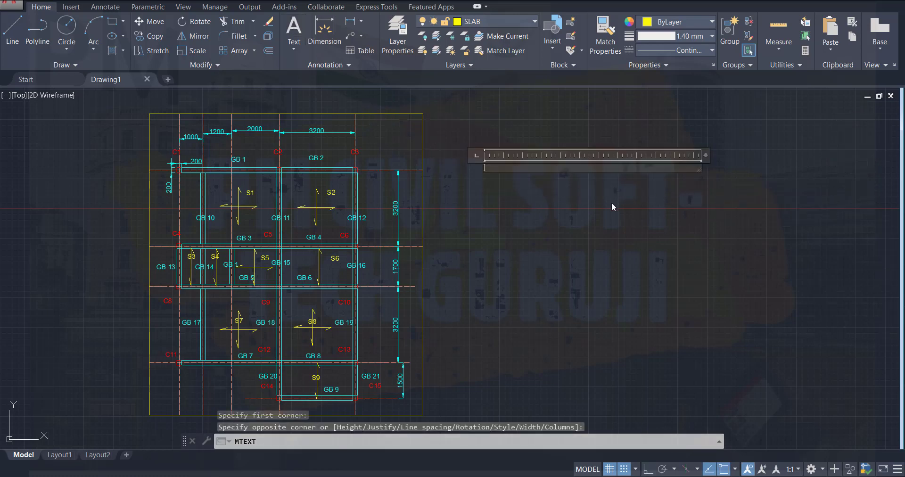
pyautogui.write('PM')
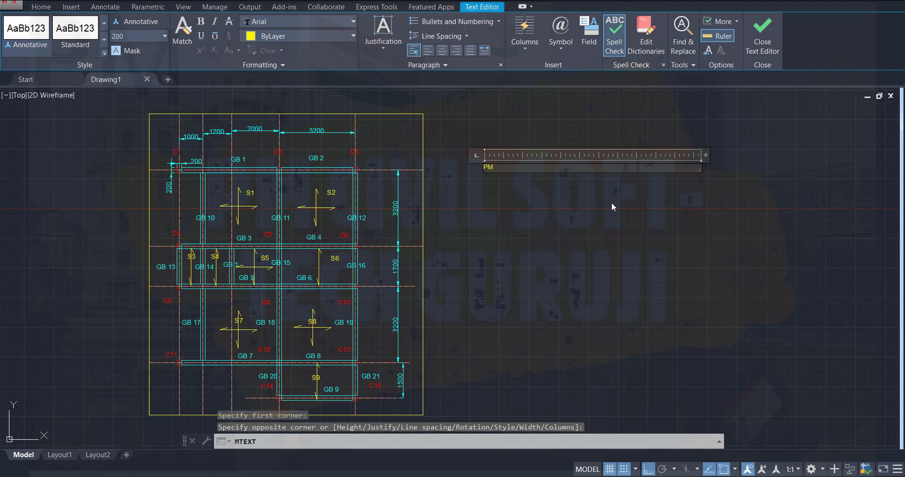
pyautogui.write(' CIVIL S')
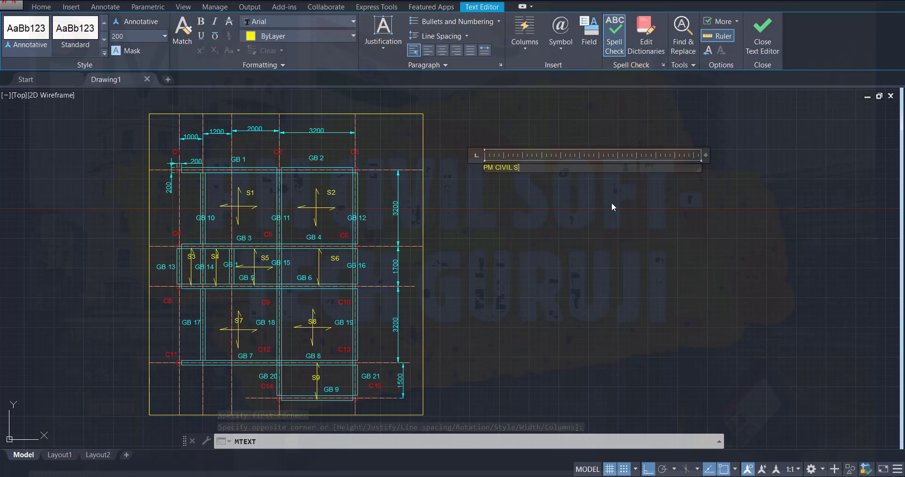
pyautogui.write('OFTTECH')
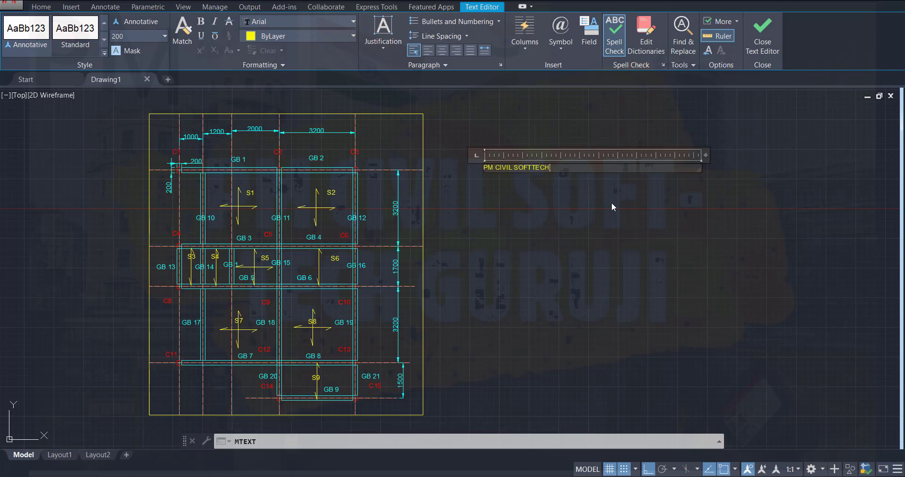
pyautogui.write(' GURUJI')
pyautogui.press('Return')
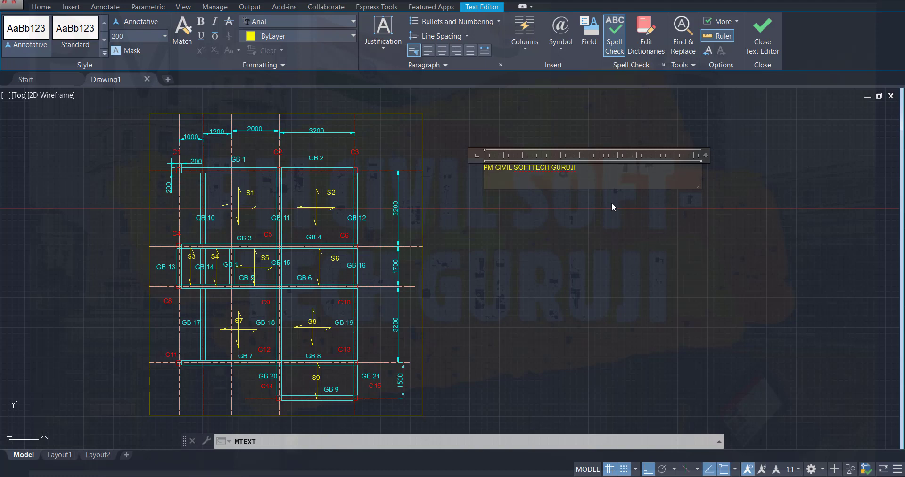
pyautogui.write('www.youtube.com/c/pravinmane')
# - Close the text editor, save the drawing and leave AutoCAD for the desktop
pyautogui.click(549, 261)
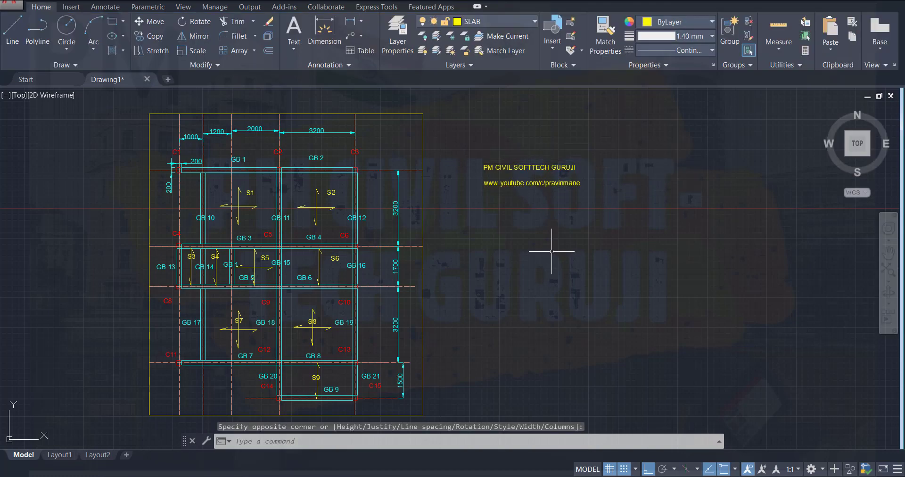
pyautogui.scroll(4, 511, 173)
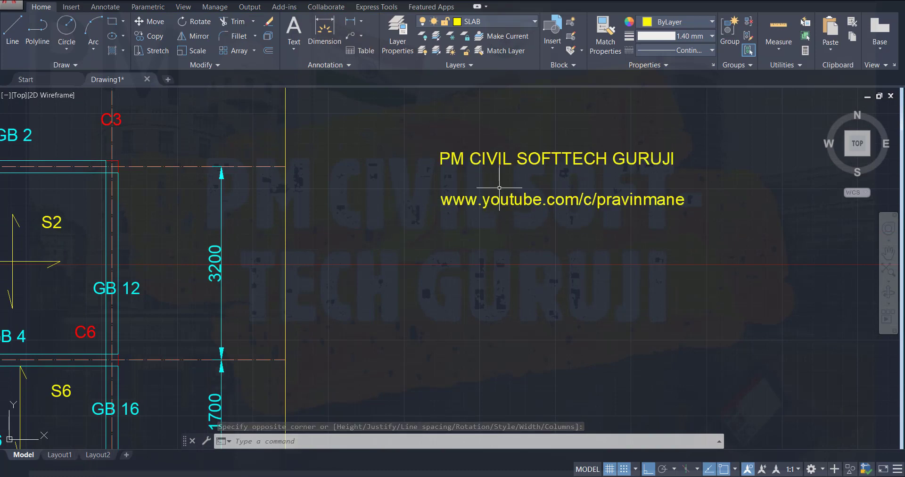
pyautogui.scroll(-2, 429, 237)
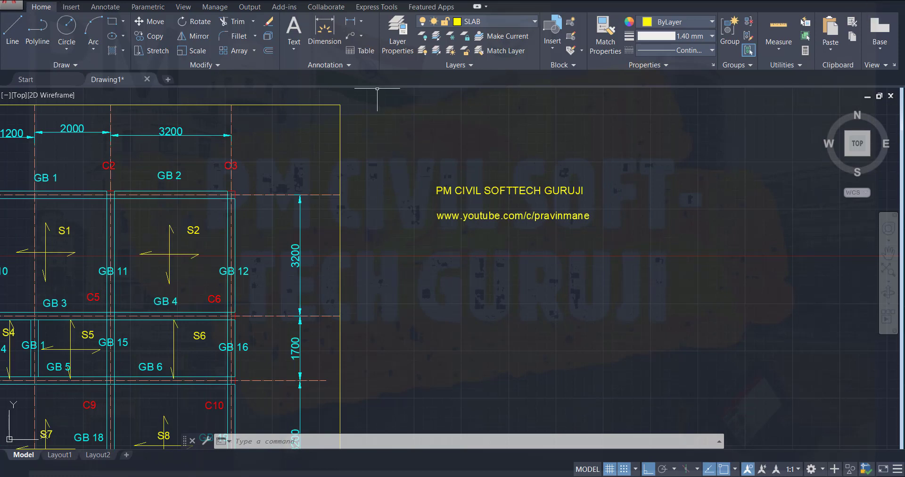
pyautogui.hotkey('ctrl', 's')
pyautogui.press('super+d')
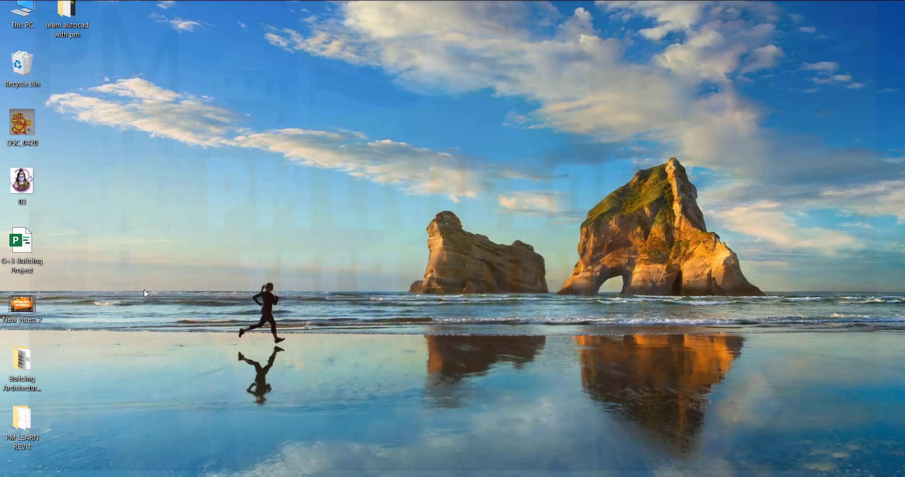